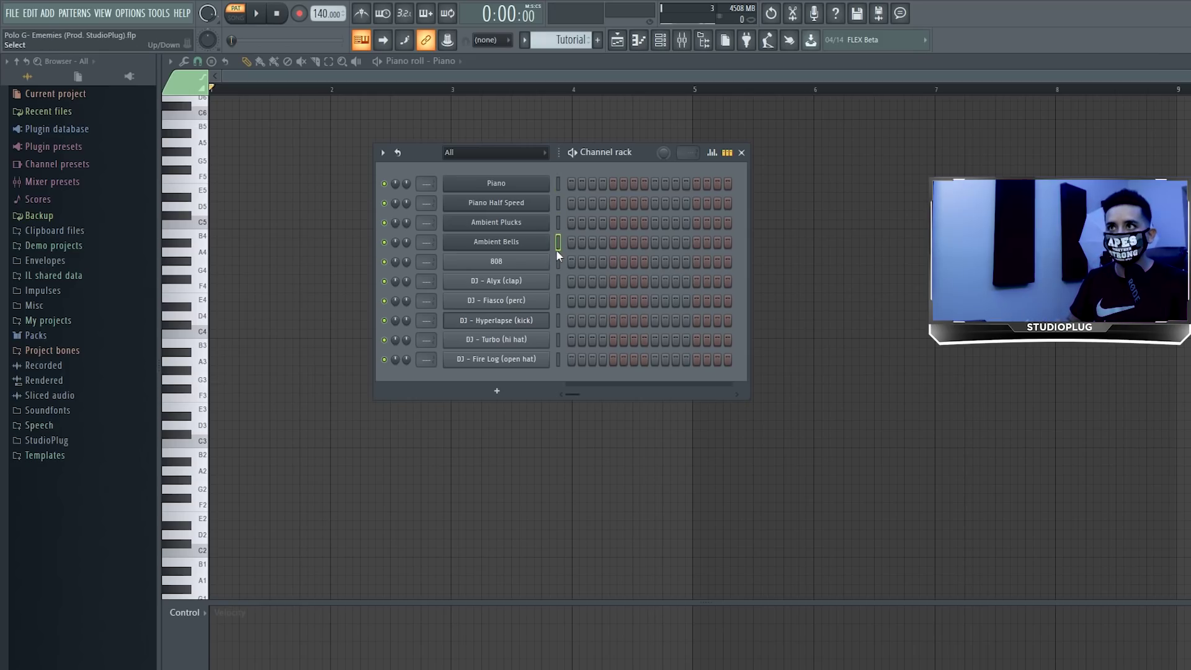
# Move the Ambient Bells channel above Ambient Plucks and the DJ - Hyperlapse (kick) channel directly below 808.
pyautogui.hotkey('alt', 'Up')
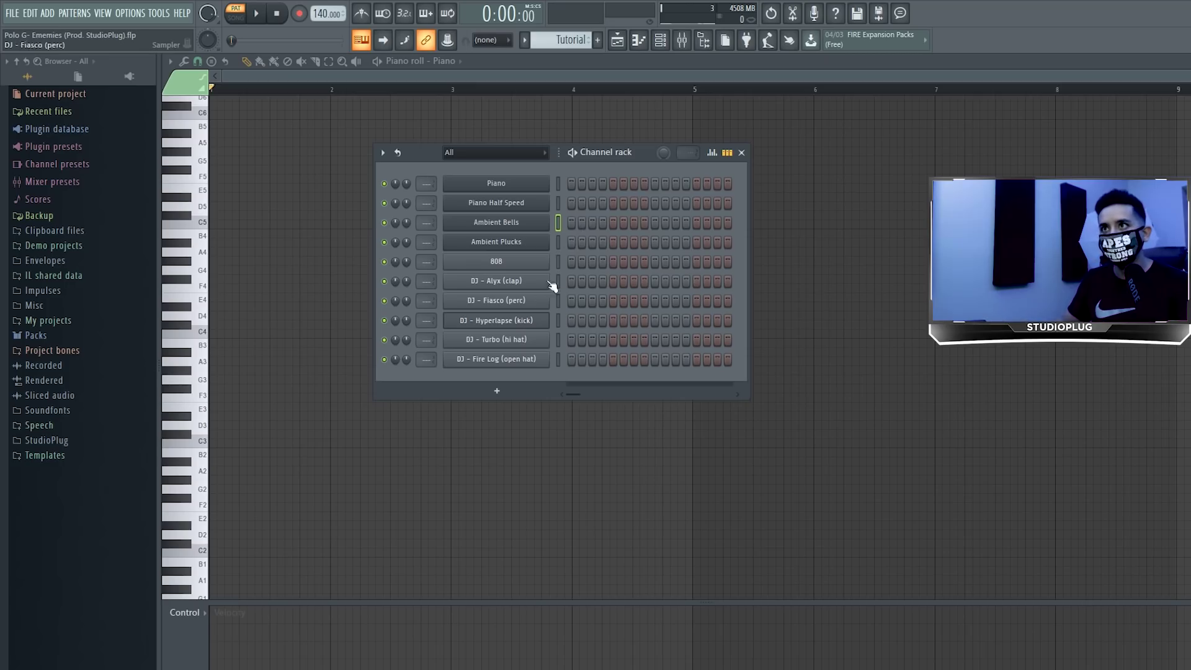
pyautogui.click(558, 261)
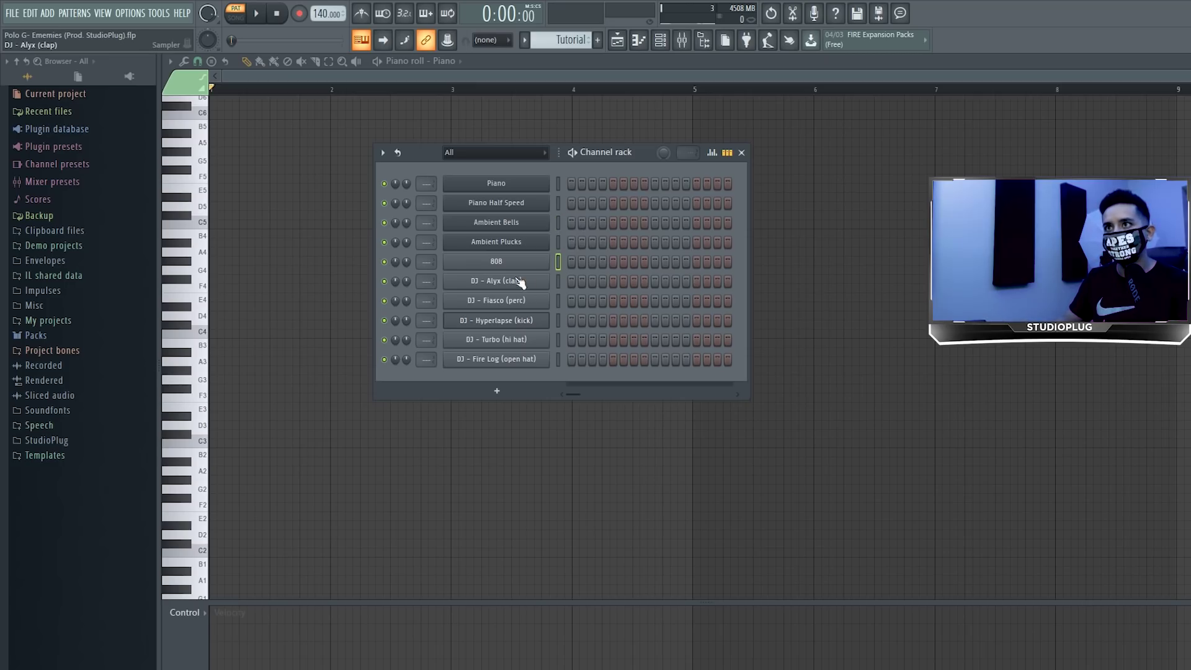
pyautogui.click(558, 321)
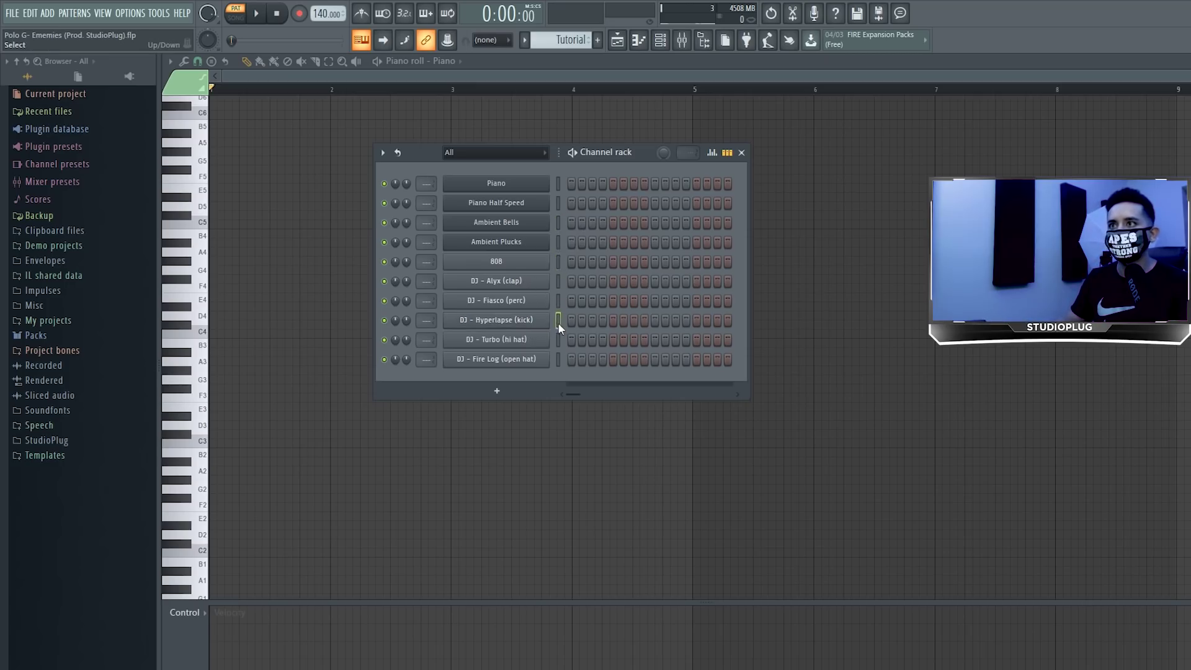
pyautogui.hotkey('alt', 'Up')
pyautogui.hotkey('alt', 'Up')
pyautogui.hotkey('alt', 'Up')
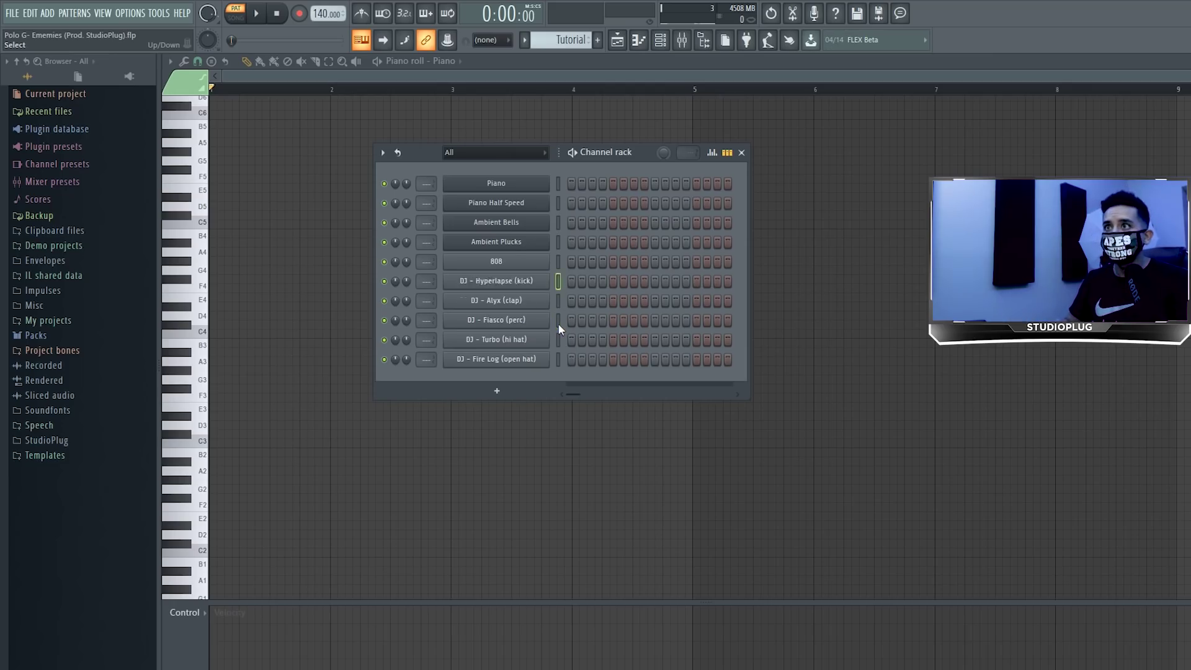
pyautogui.hotkey('alt', 'Down')
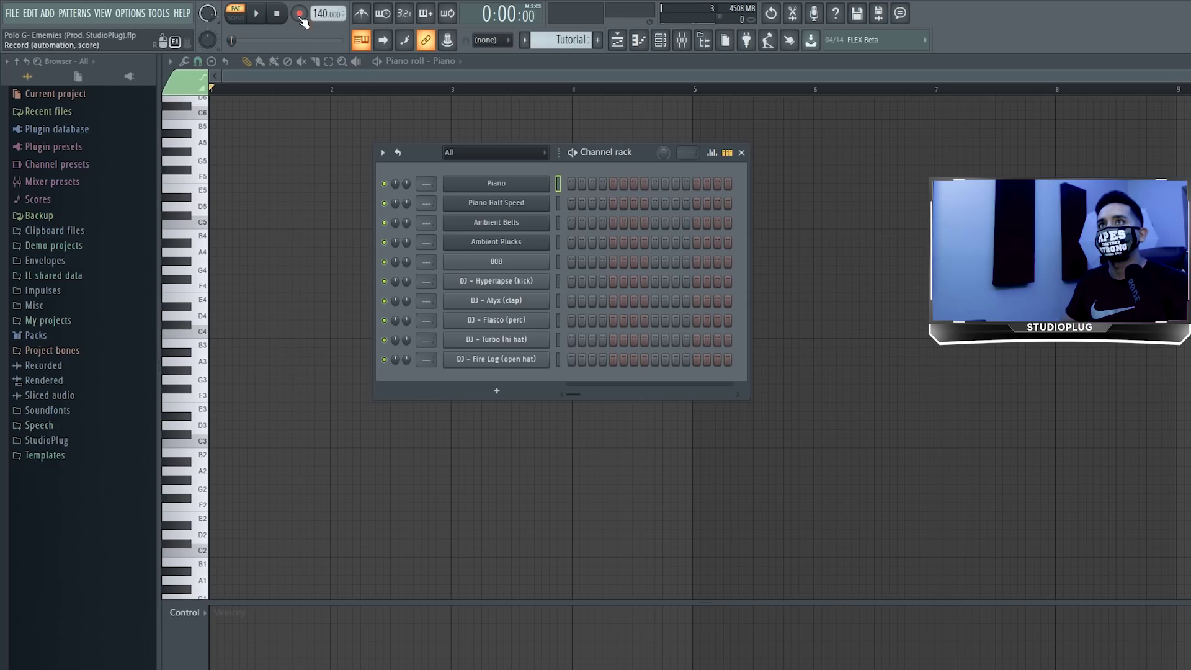
# Record the descending Piano notes F3, D#3, C#3 and C3 over two bars, then hide the channel rack.
pyautogui.press('r')
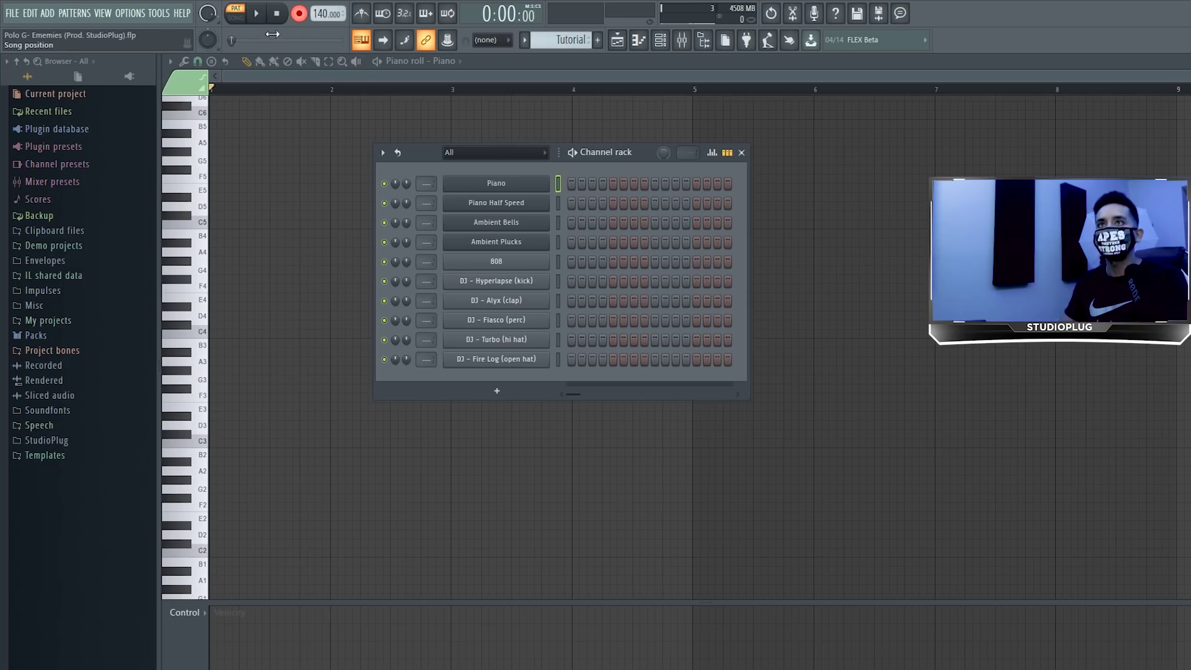
pyautogui.press('space')
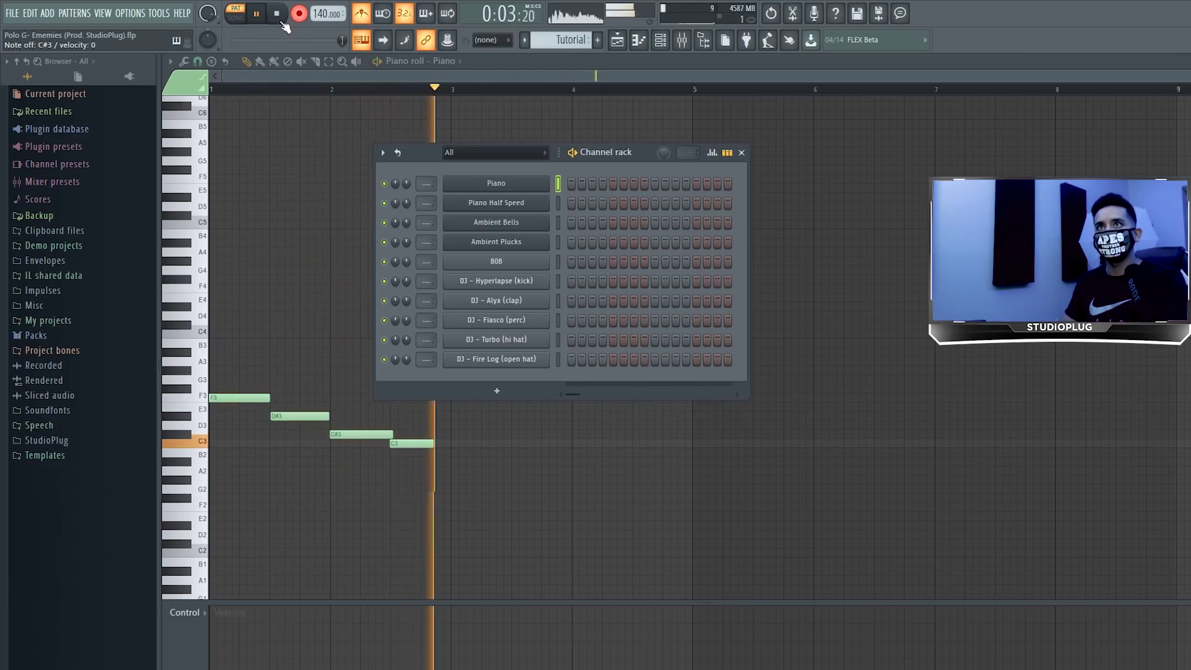
pyautogui.click(279, 18)
pyautogui.press('F6')
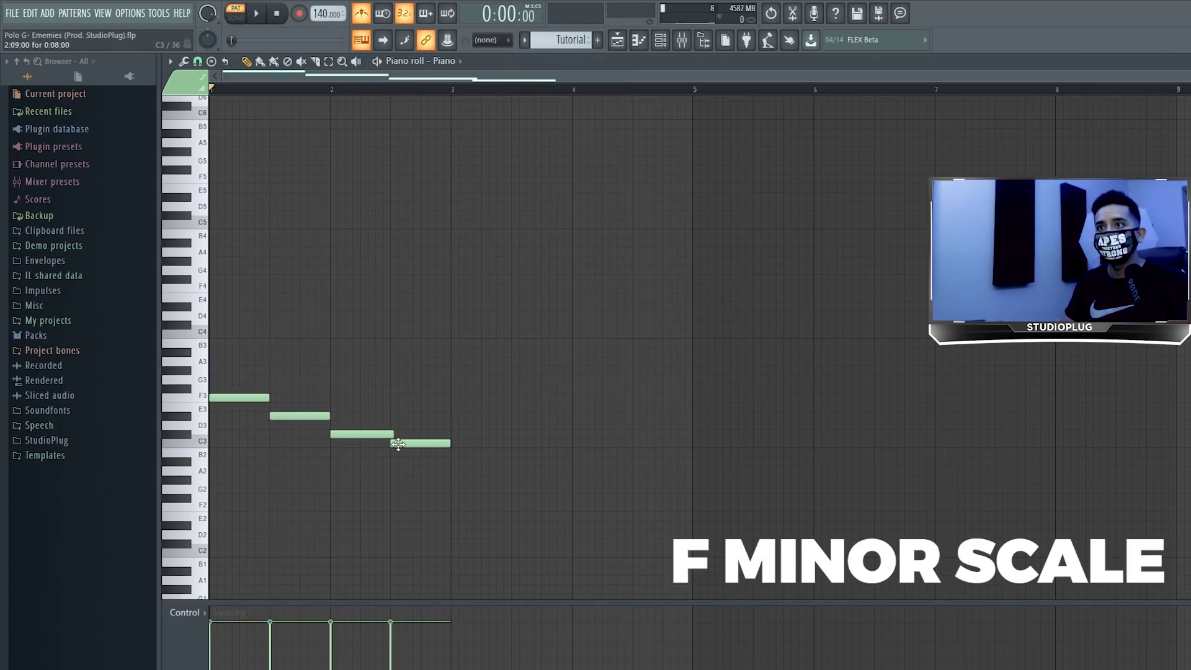
# Set the piano roll snap to Beat and quantize all four recorded notes.
pyautogui.click(197, 61)
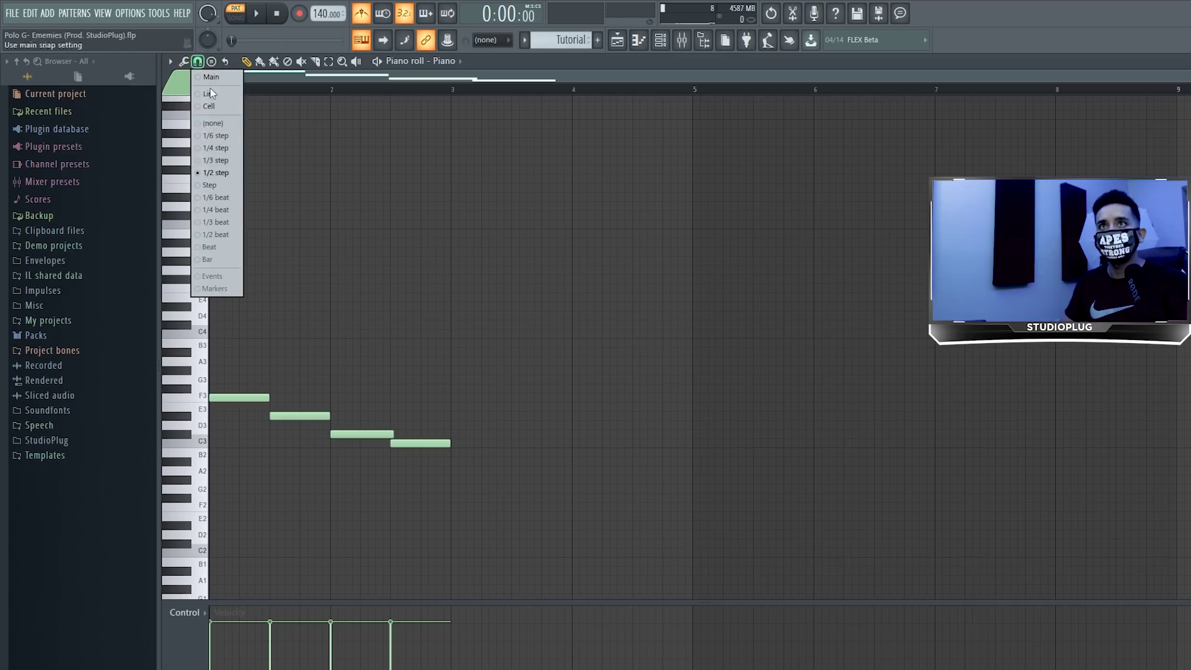
pyautogui.click(219, 235)
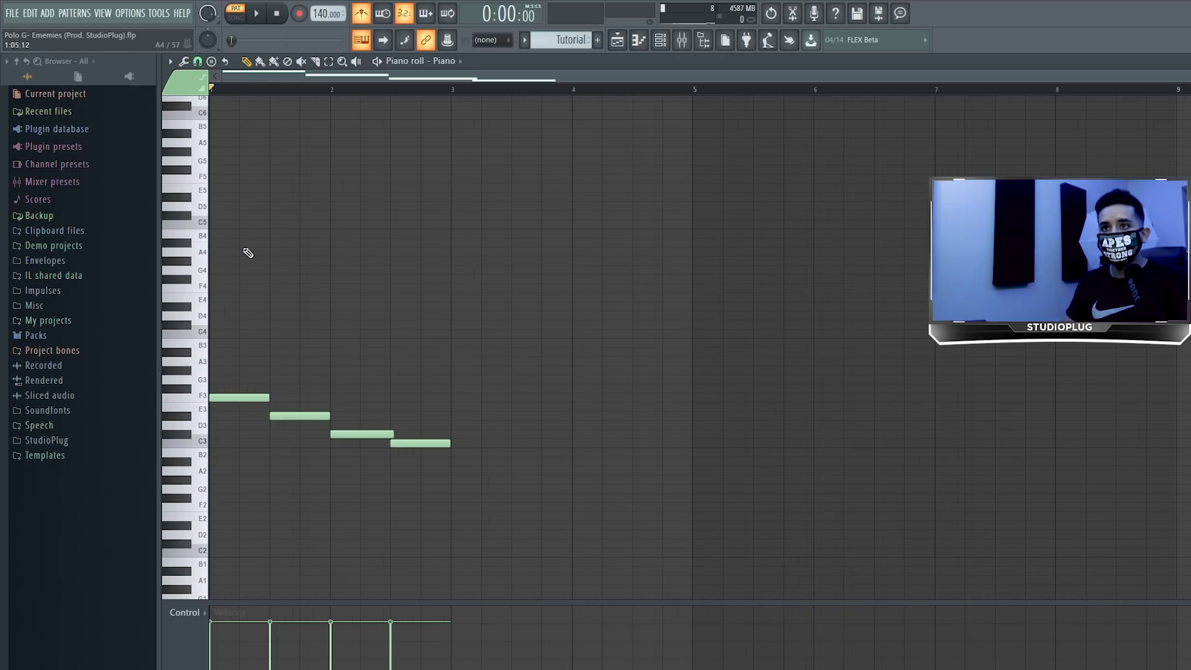
pyautogui.hotkey('ctrl', 'a')
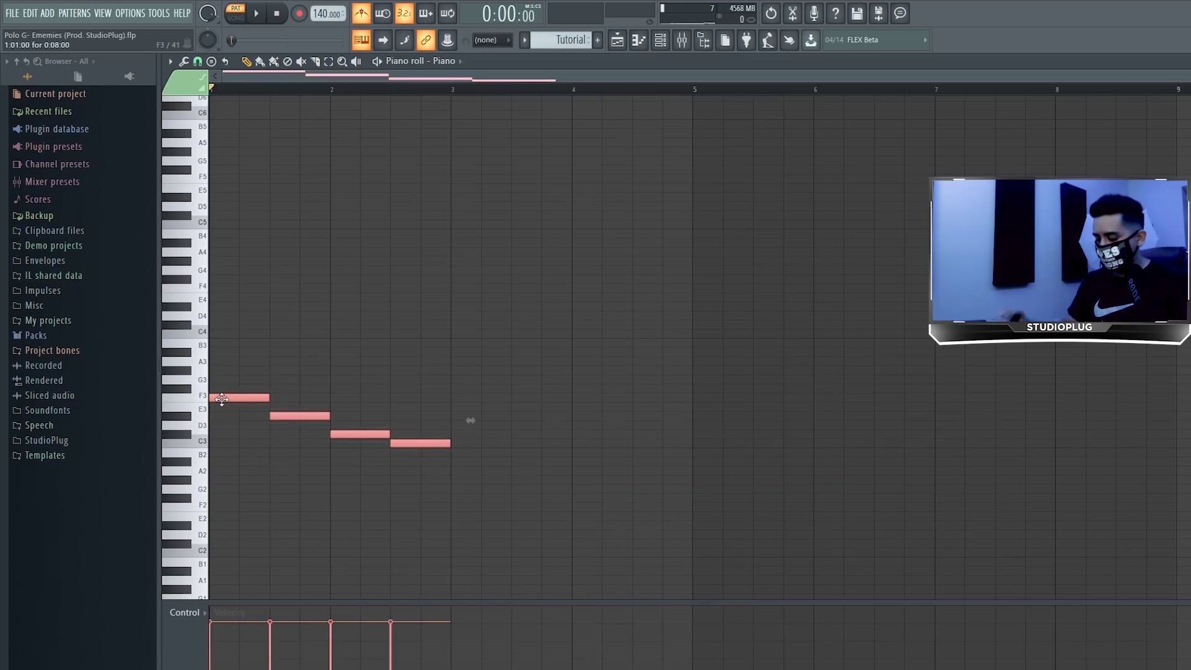
# Copy the four notes one octave up, starting at F4, and lower the velocity of both rows.
pyautogui.moveTo(221, 398); pyautogui.dragTo(222, 289)
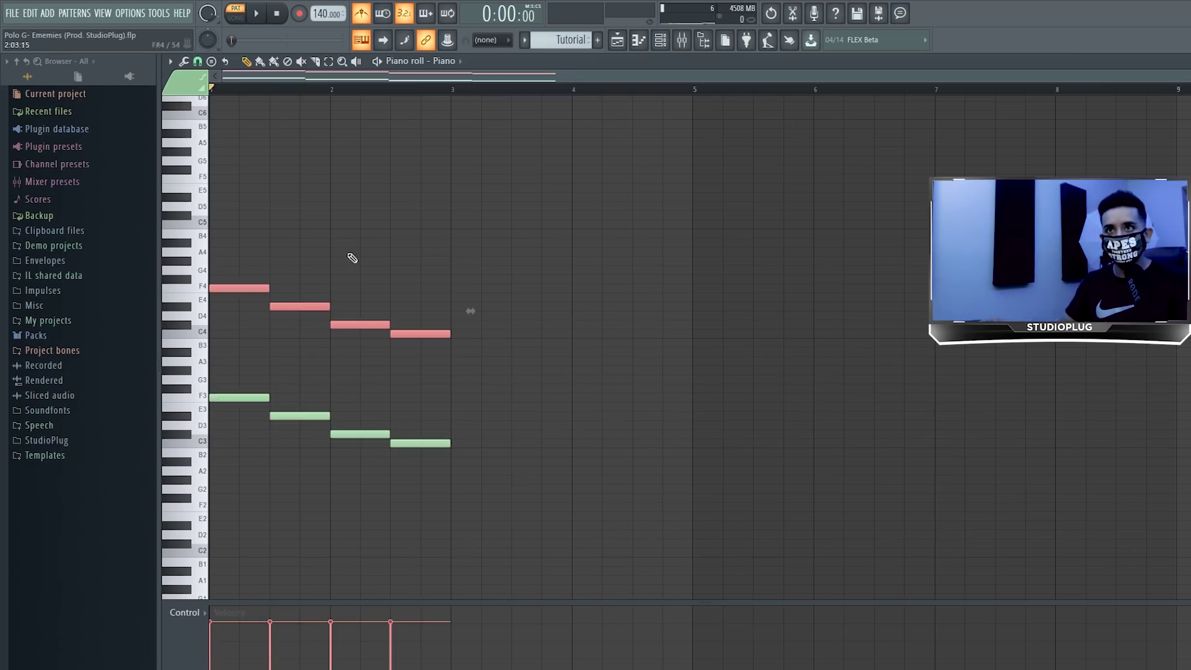
pyautogui.hotkey('ctrl', 'a')
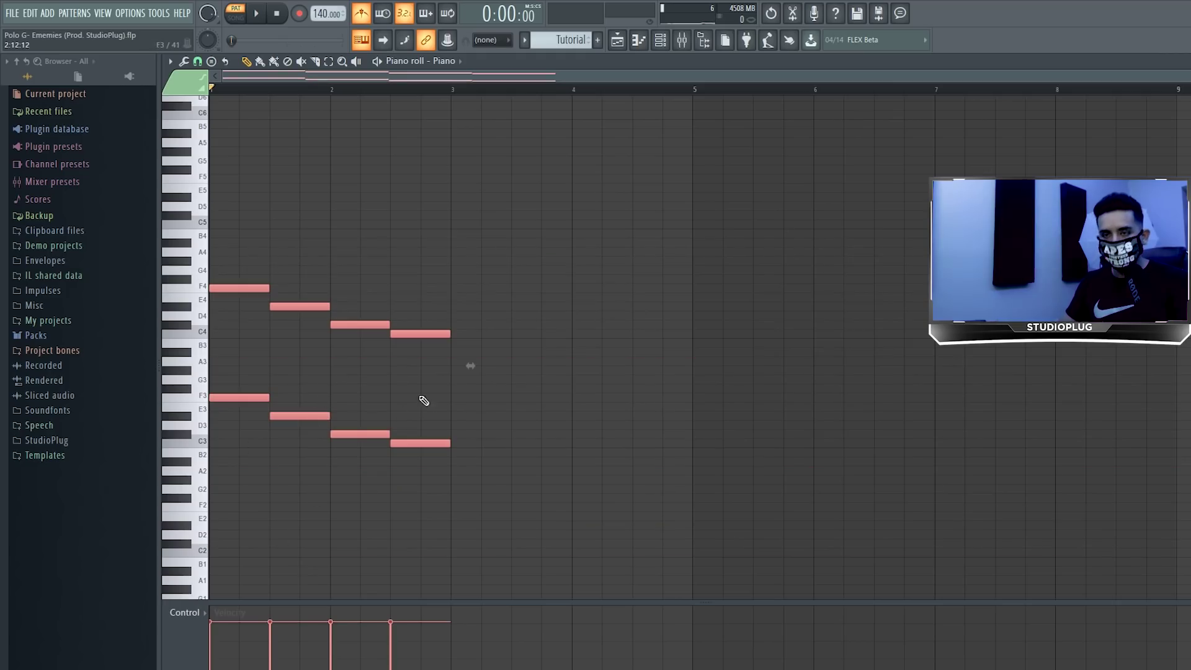
pyautogui.scroll(-6, 429, 379)
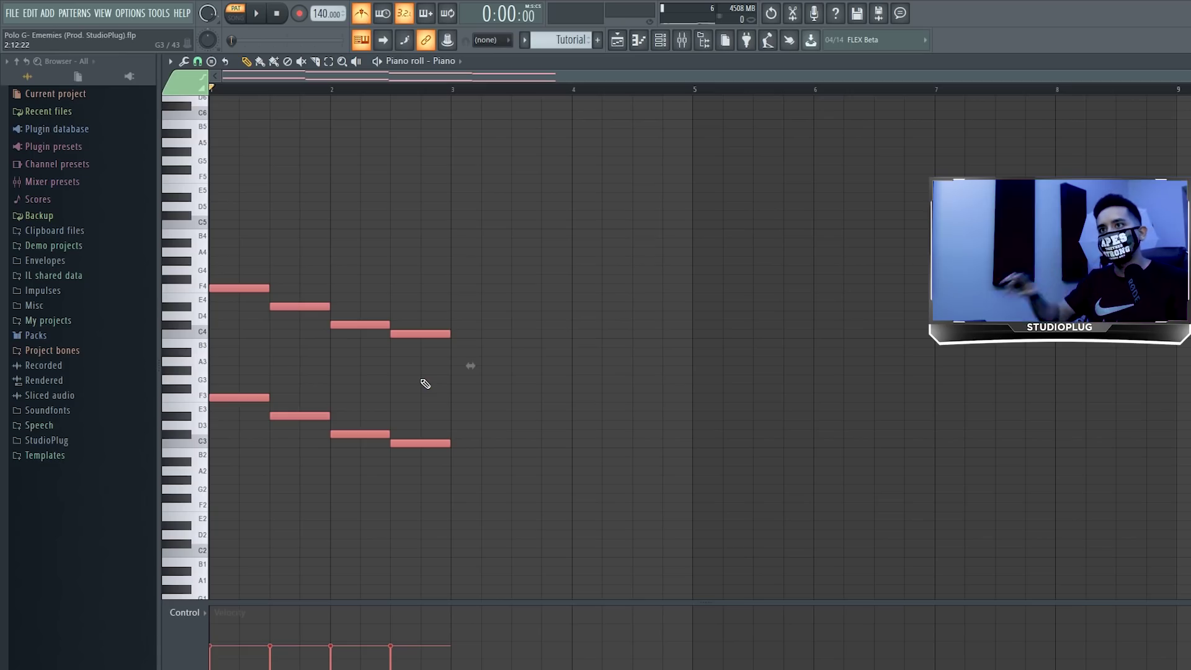
pyautogui.scroll(2, 464, 448)
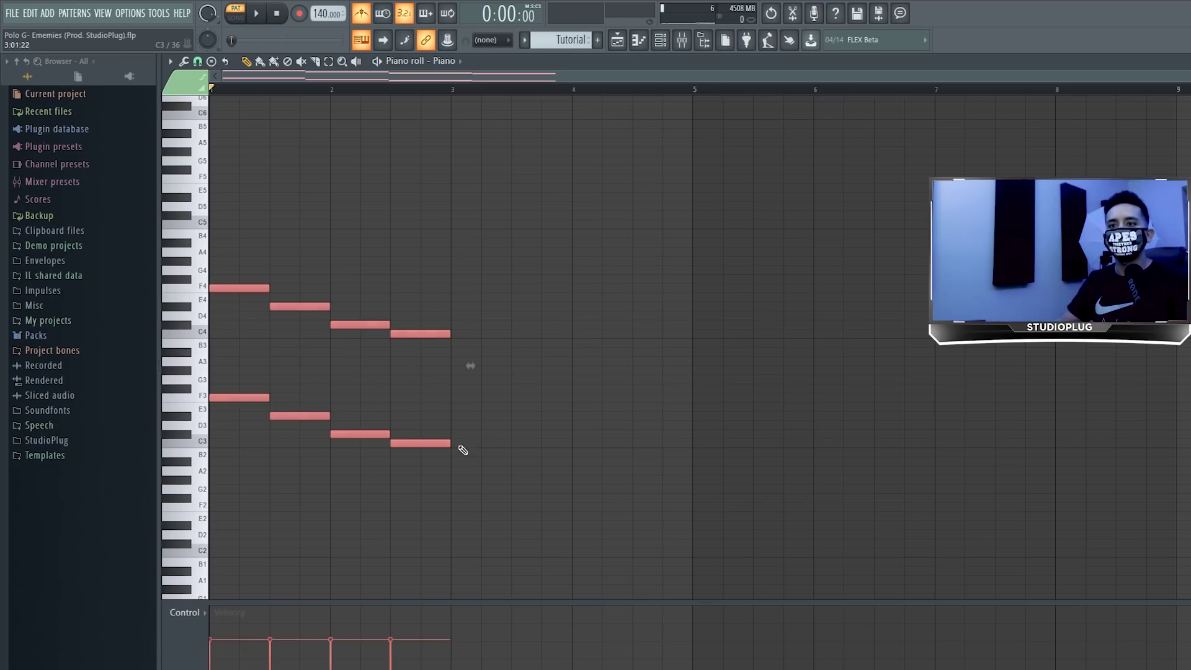
pyautogui.scroll(-3, 454, 436)
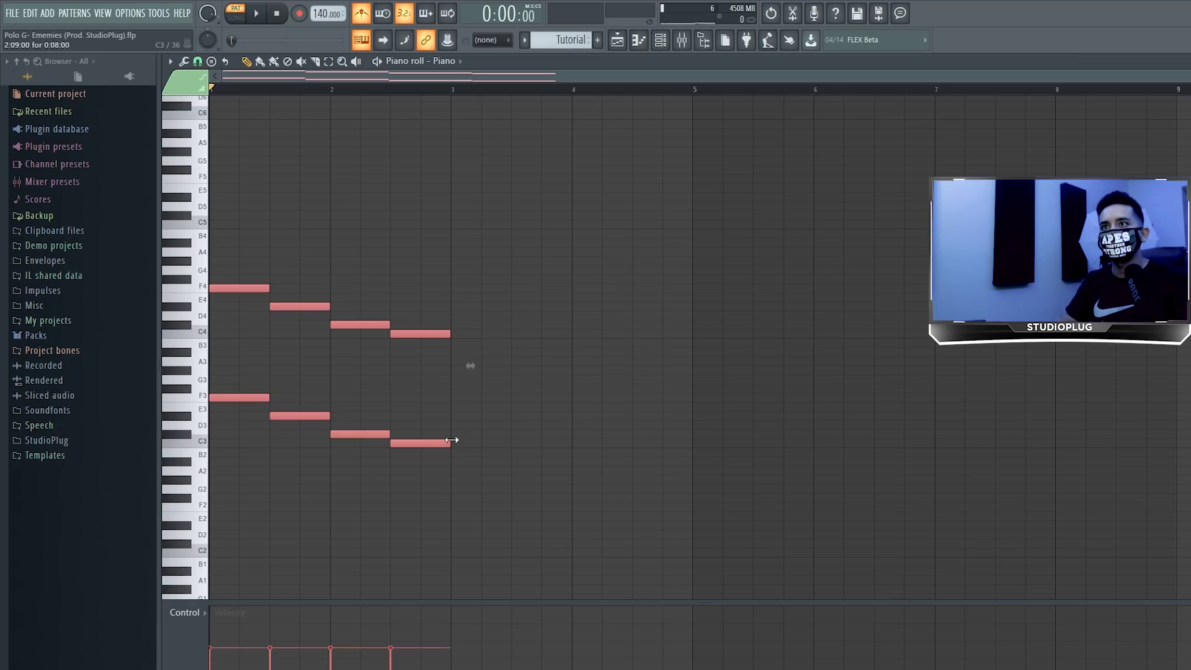
# Turn off the metronome, raise the velocity of all notes slightly and play back the pattern.
pyautogui.press('space')
pyautogui.hotkey('ctrl', 'm')
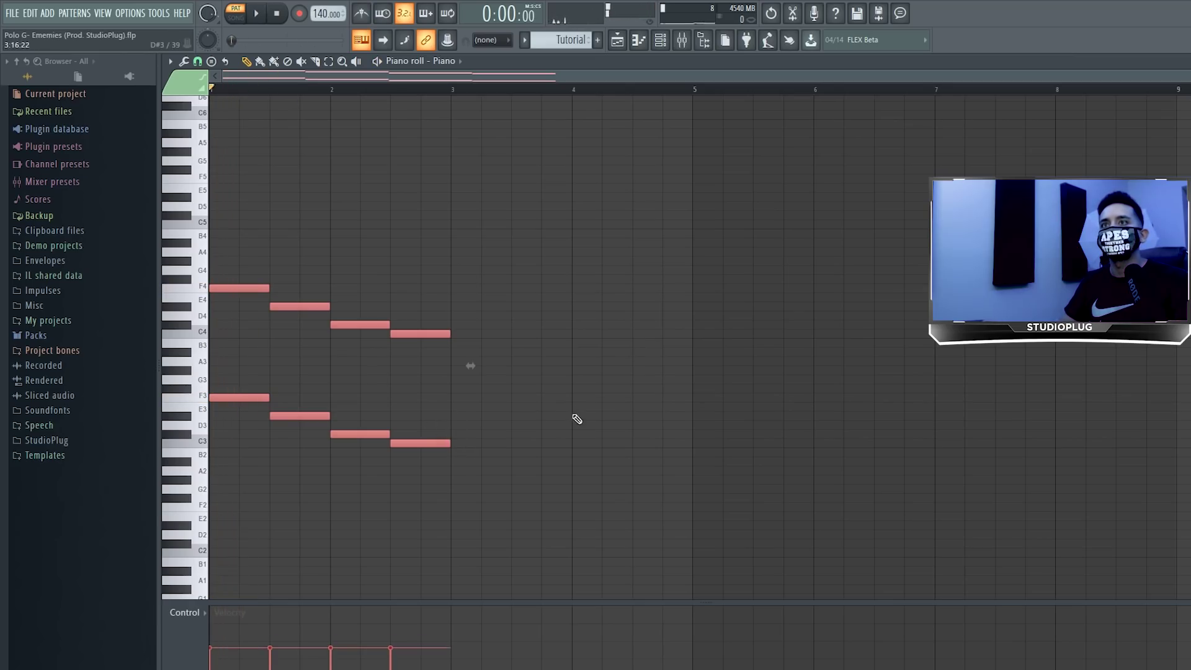
pyautogui.scroll(3, 568, 422)
pyautogui.press('space')
pyautogui.scroll(-1, 263, 360)
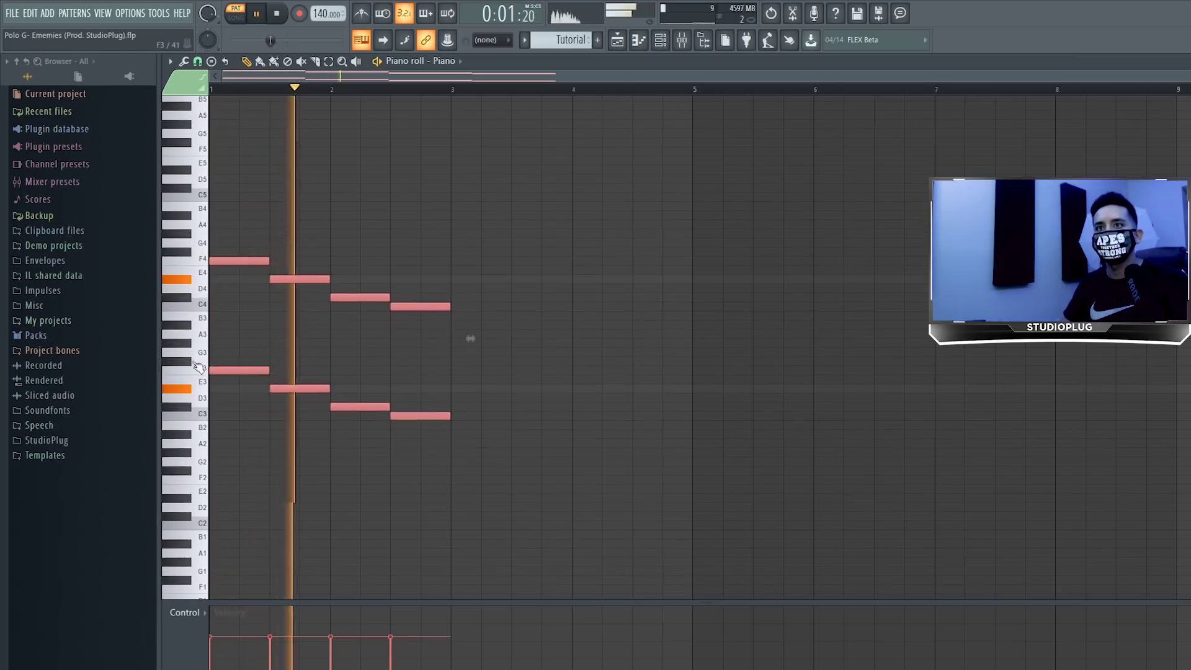
# Copy the lower row of notes one octave down, starting at F2, and listen to the result.
pyautogui.moveTo(200, 367); pyautogui.dragTo(340, 542)
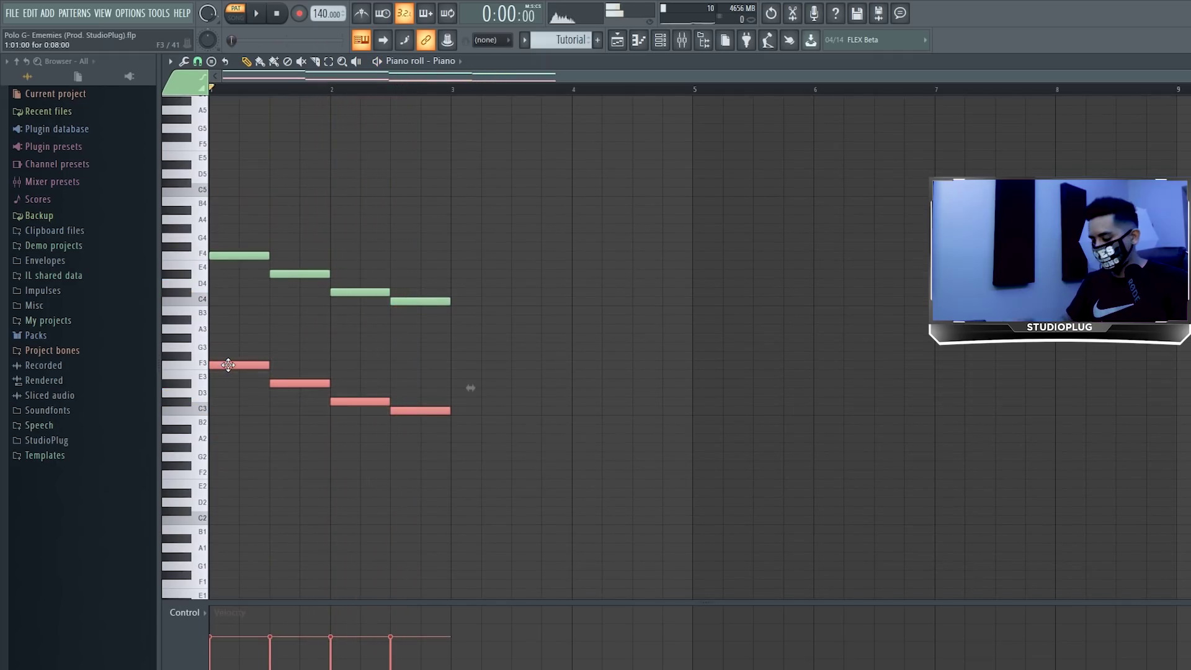
pyautogui.moveTo(231, 365); pyautogui.dragTo(232, 474)
pyautogui.scroll(2, 225, 470)
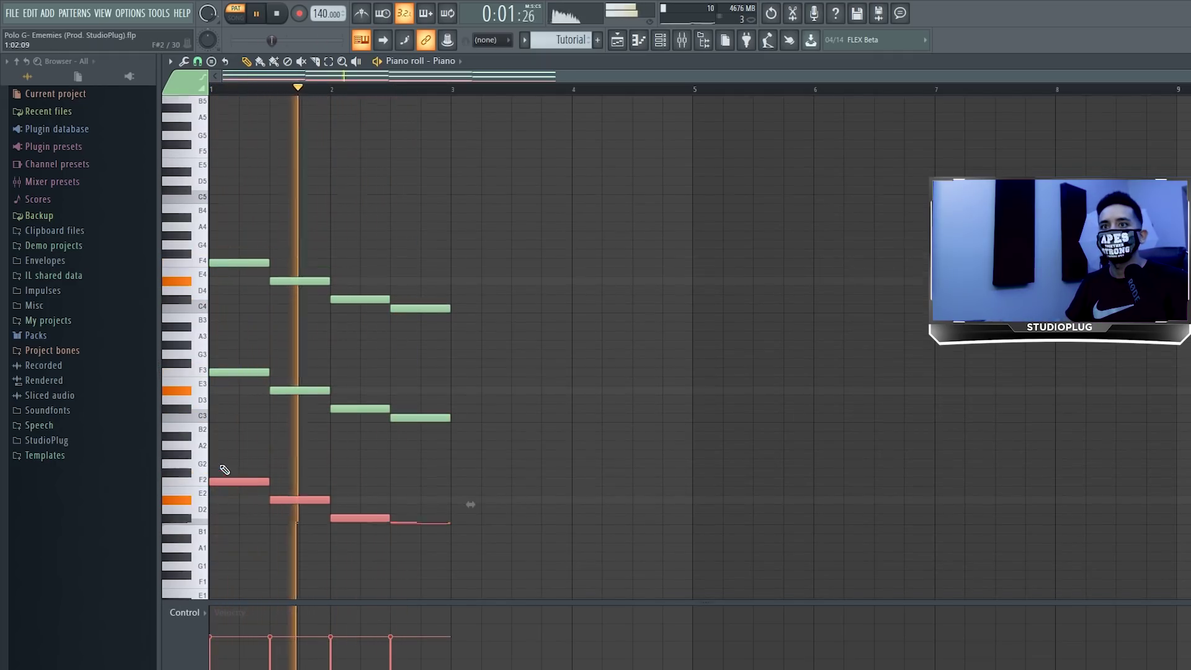
pyautogui.keyDown('ctrl'); pyautogui.click(529, 414); pyautogui.keyUp('ctrl')
pyautogui.press('space')
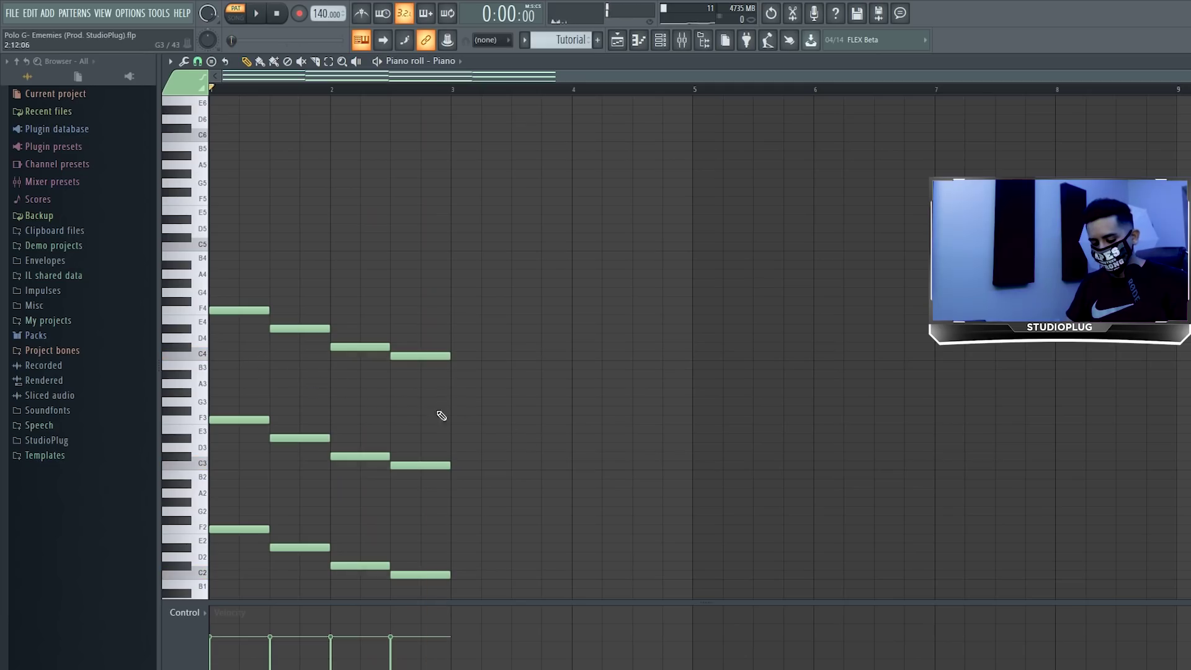
# Repeat the two-bar progression in bars 3 and 4, transpose all notes up one octave and play it back.
pyautogui.hotkey('ctrl', 'b')
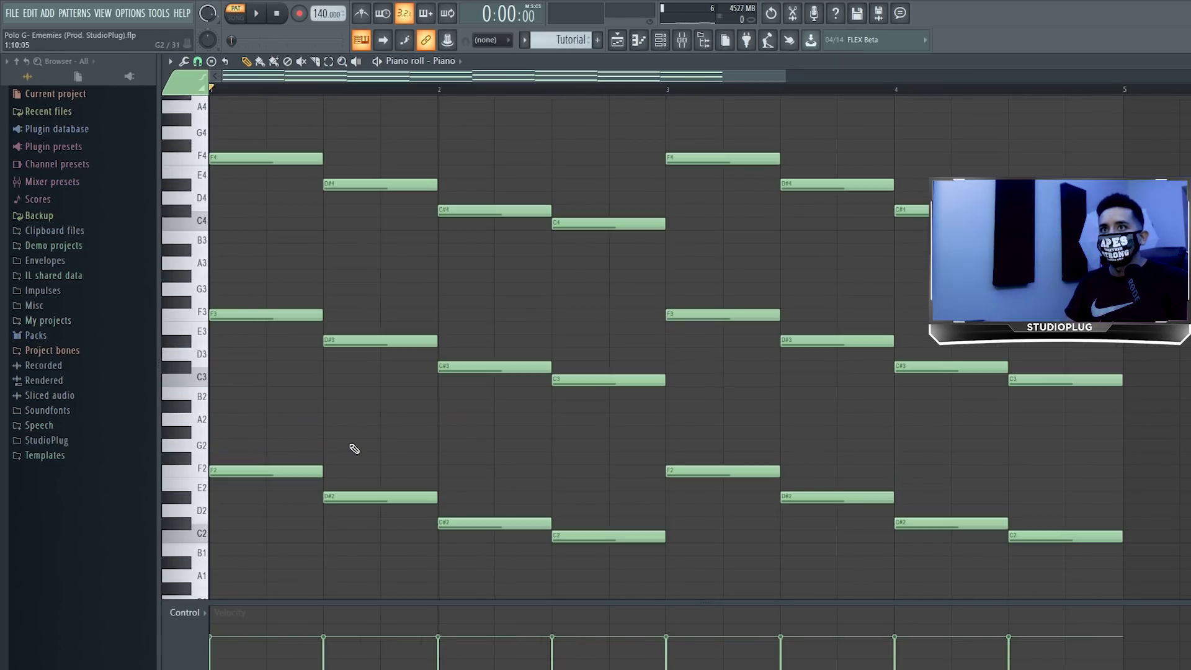
pyautogui.hotkey('ctrl', 'Up')
pyautogui.press('space')
pyautogui.scroll(6, 325, 467)
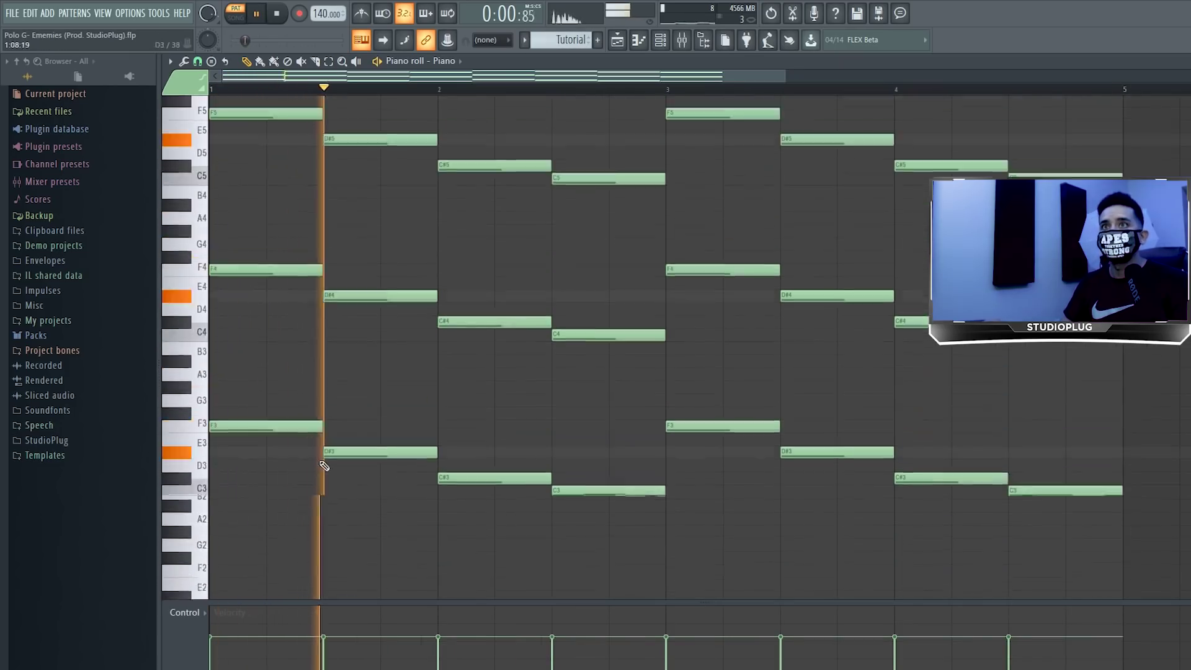
pyautogui.scroll(2, 321, 466)
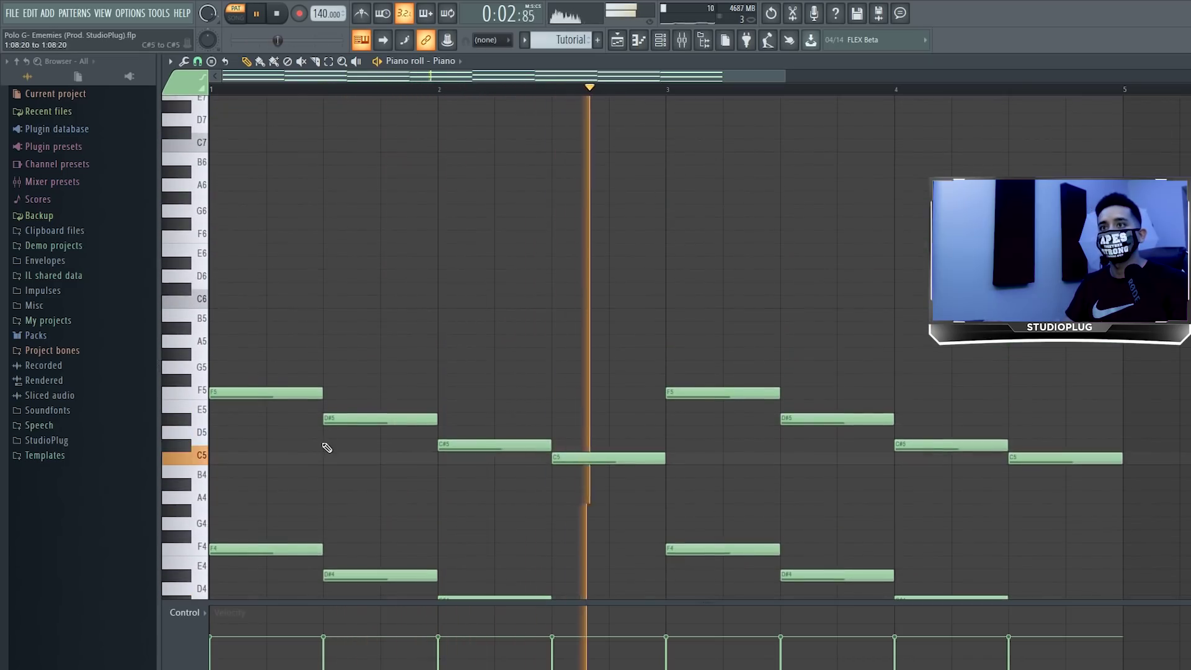
pyautogui.scroll(-3, 327, 447)
pyautogui.press('space')
pyautogui.scroll(2, 983, 404)
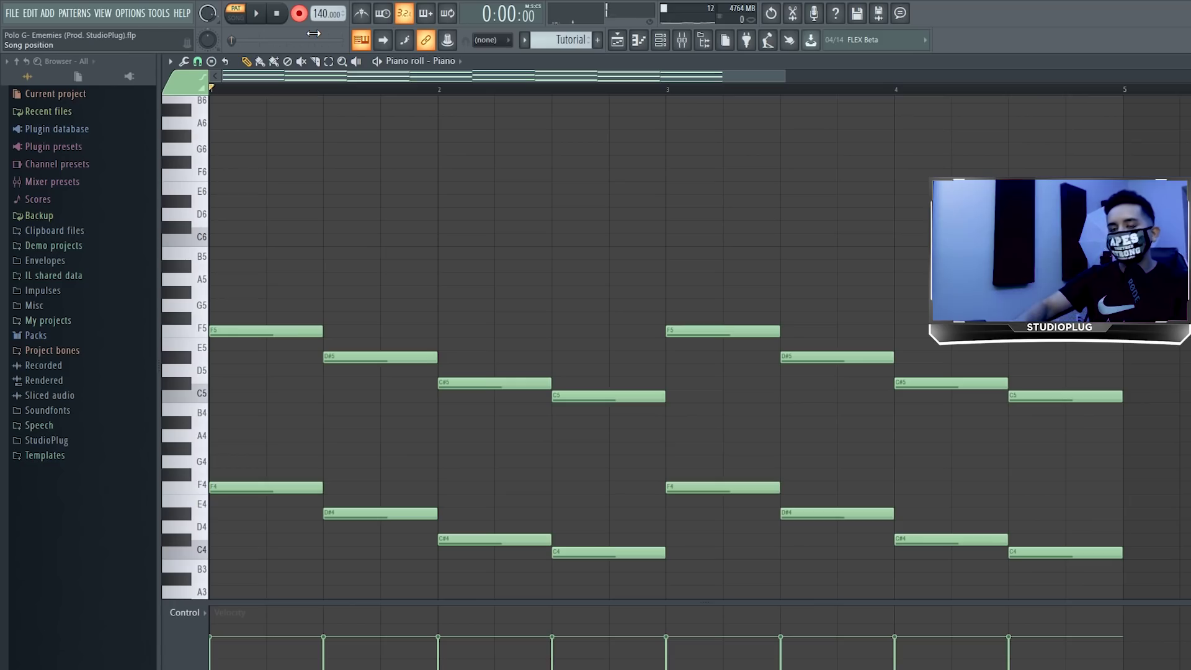
# Record a high melody of G#6, G6, G#6, G6, F6 and C6 over the chords in the first two bars.
pyautogui.scroll(-3, 281, 142)
pyautogui.press('space')
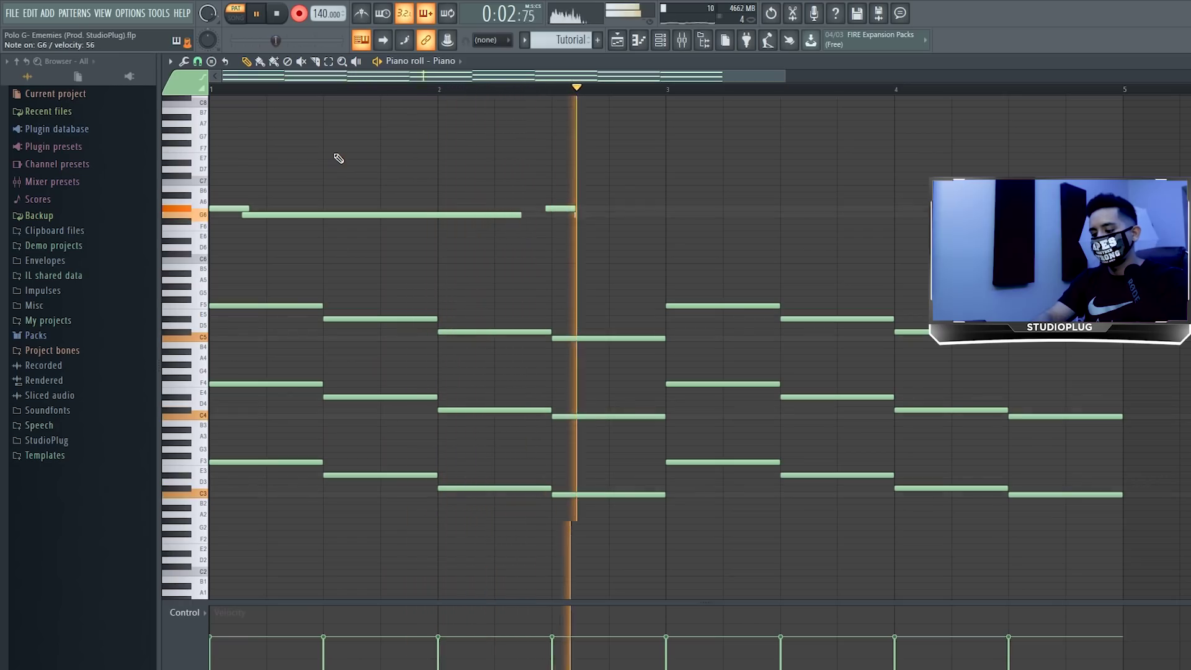
pyautogui.press('space')
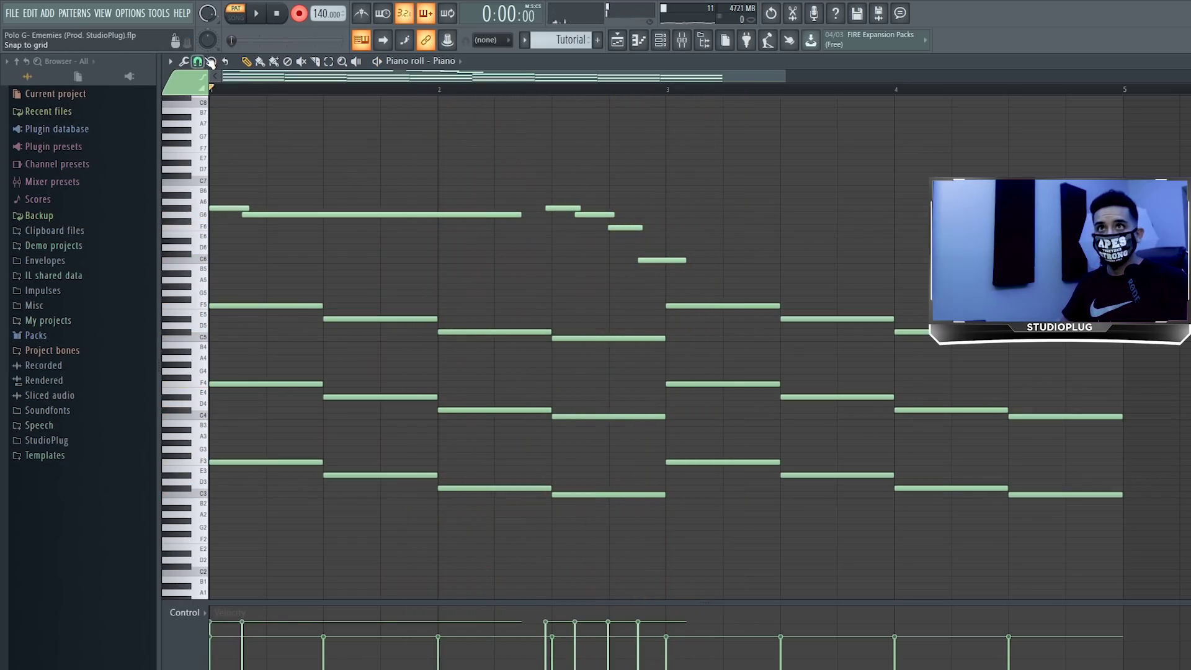
# Set the piano roll snap to 1/2 beat and quantize the recorded melody notes.
pyautogui.click(199, 62)
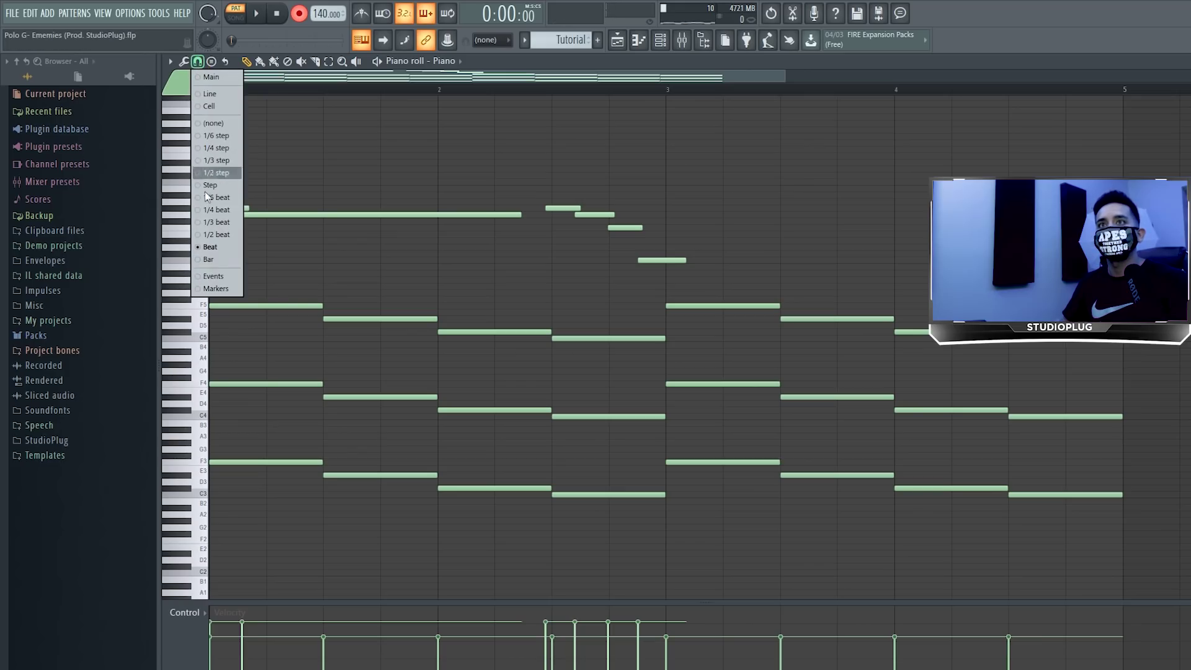
pyautogui.click(207, 236)
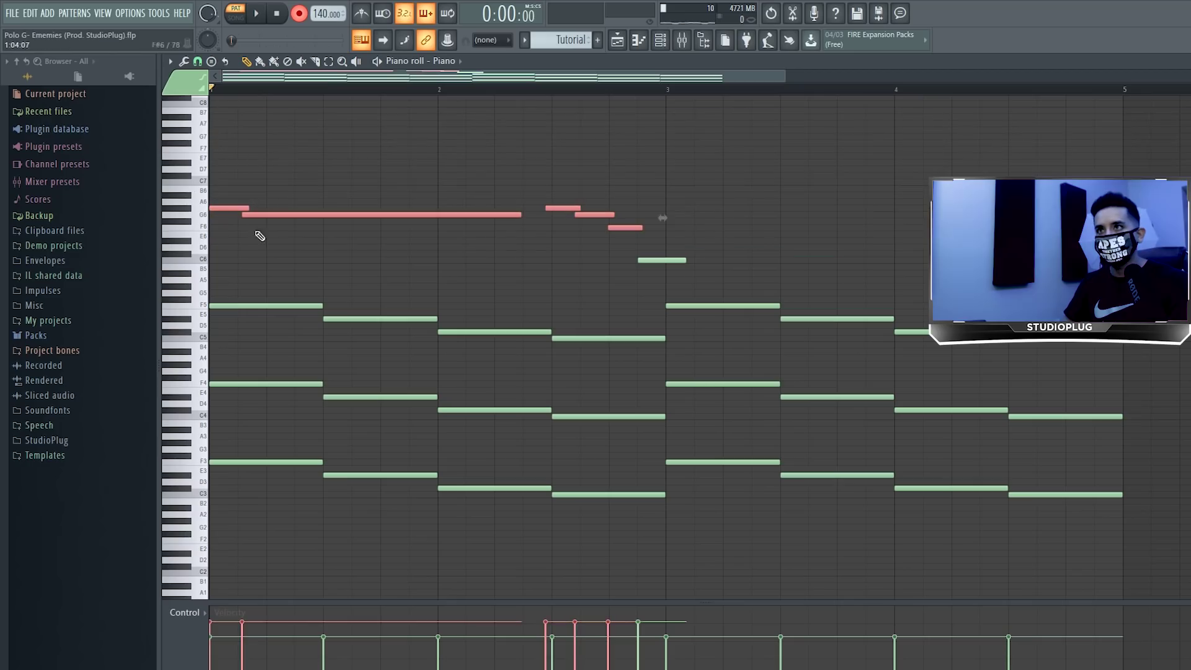
pyautogui.hotkey('ctrl', 'q')
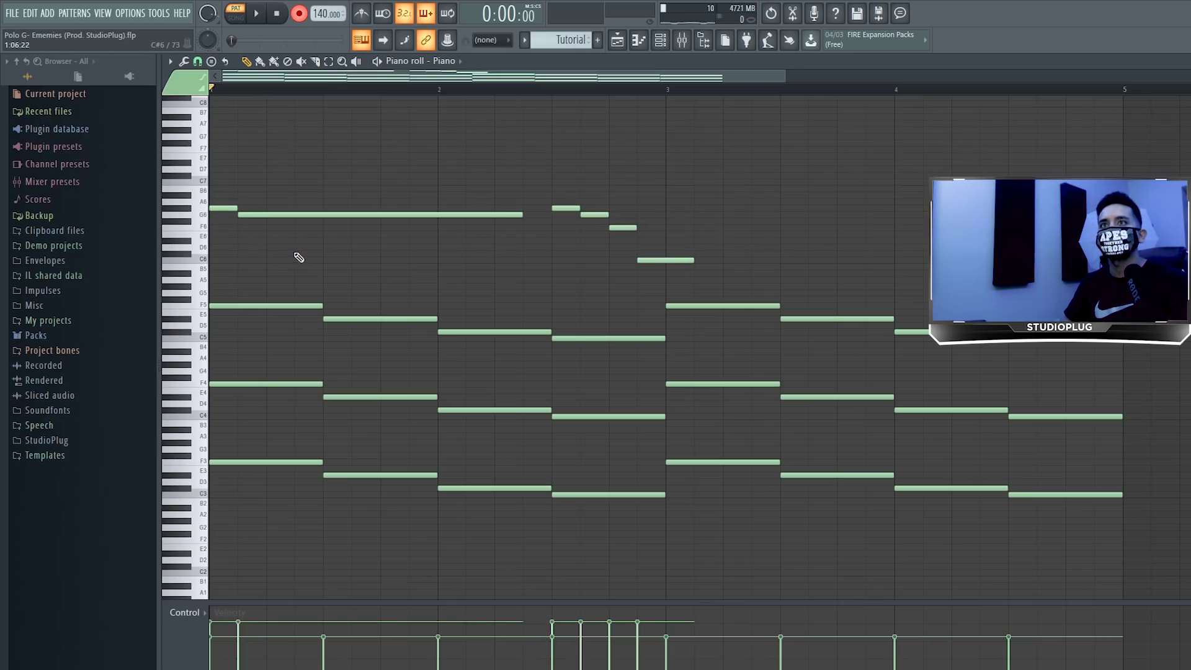
# Play back the melody and shorten its final C6 note to end at the start of bar 3.
pyautogui.press('space')
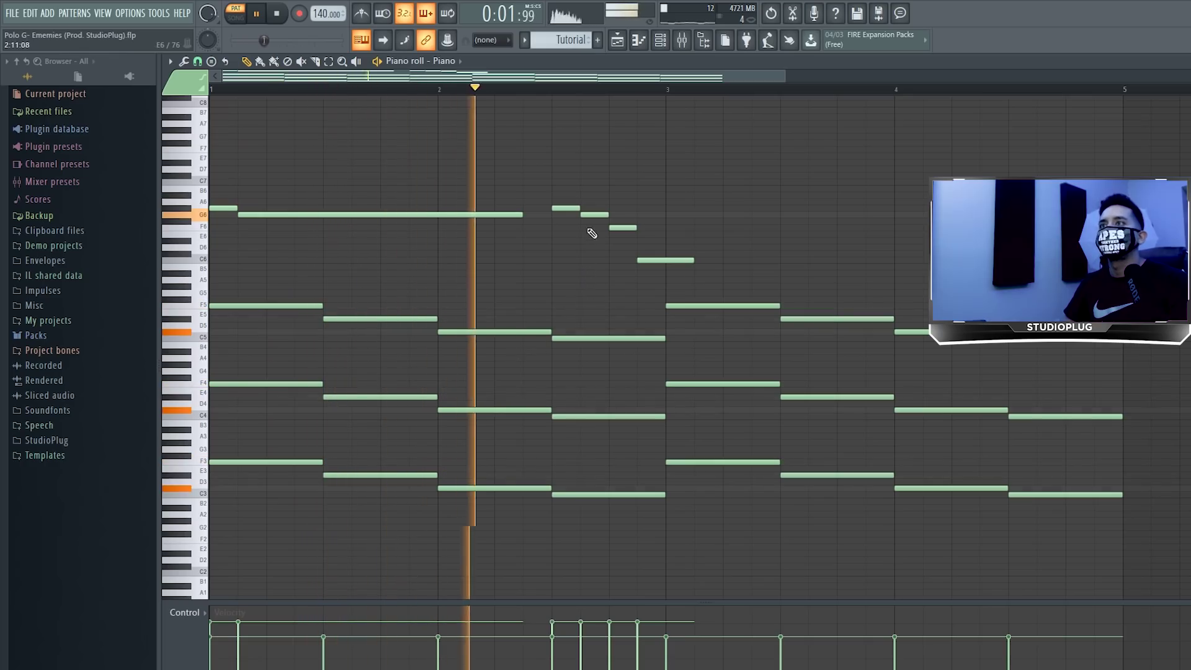
pyautogui.press('space')
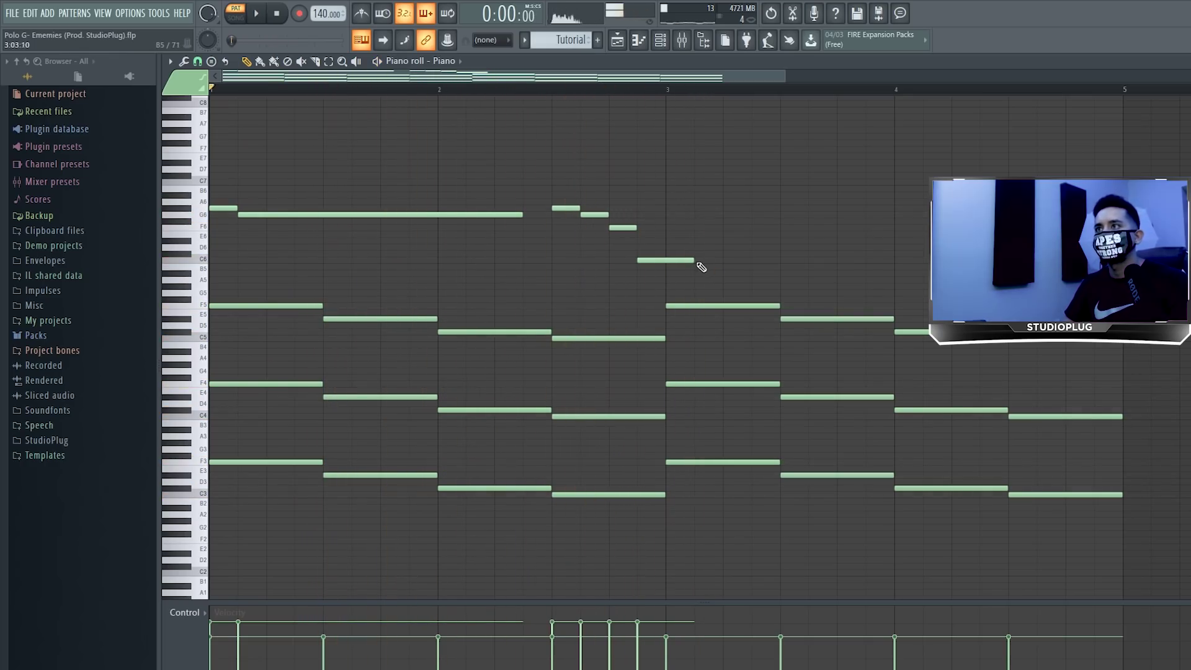
pyautogui.moveTo(692, 259); pyautogui.dragTo(664, 260)
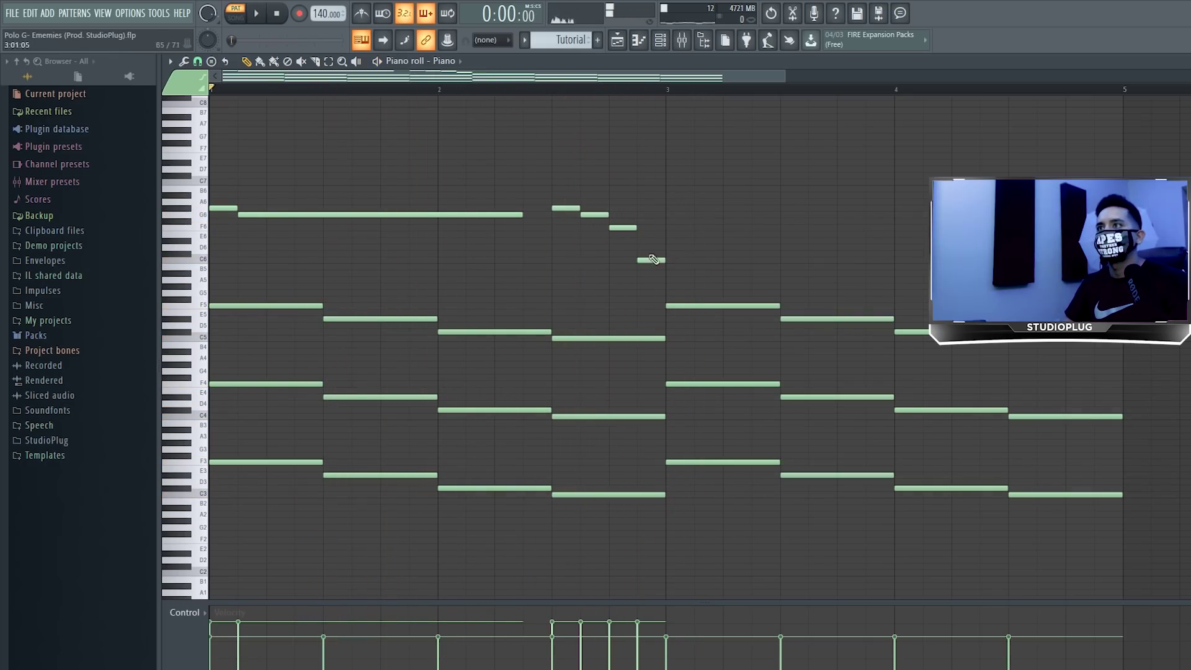
# Add a short G6 grace note of length 0:00:12 at 2:08:19, just before the second G#6 melody note.
pyautogui.click(554, 213)
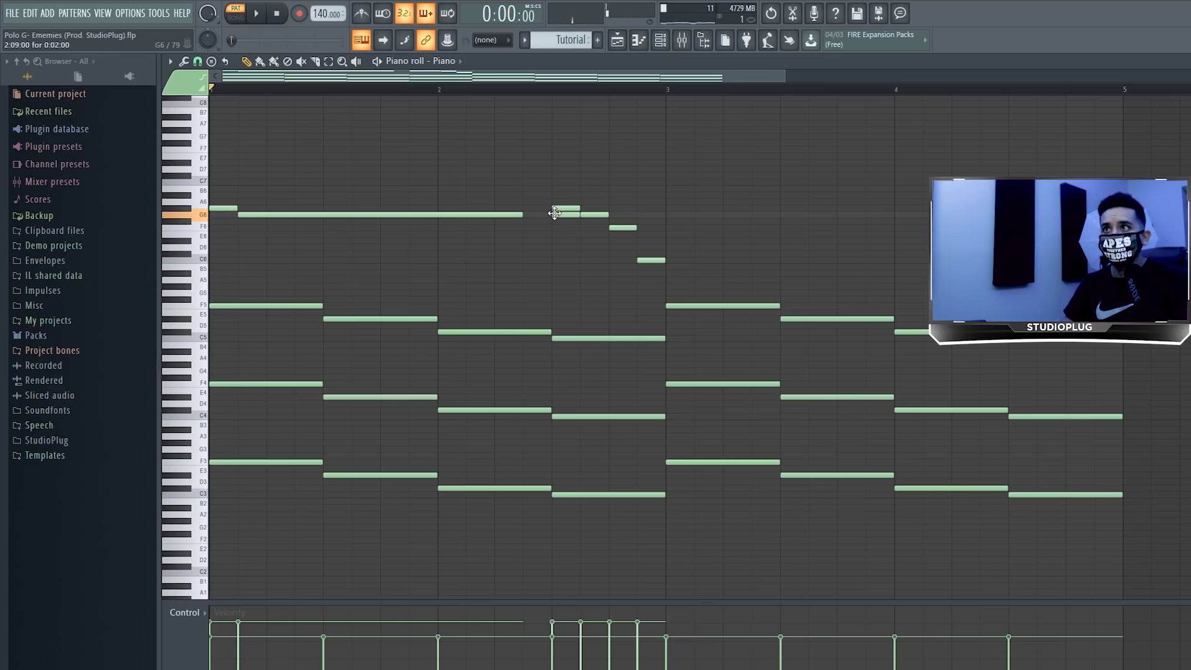
pyautogui.moveTo(542, 231); pyautogui.dragTo(586, 184)
pyautogui.moveTo(810, 431); pyautogui.dragTo(589, 434)
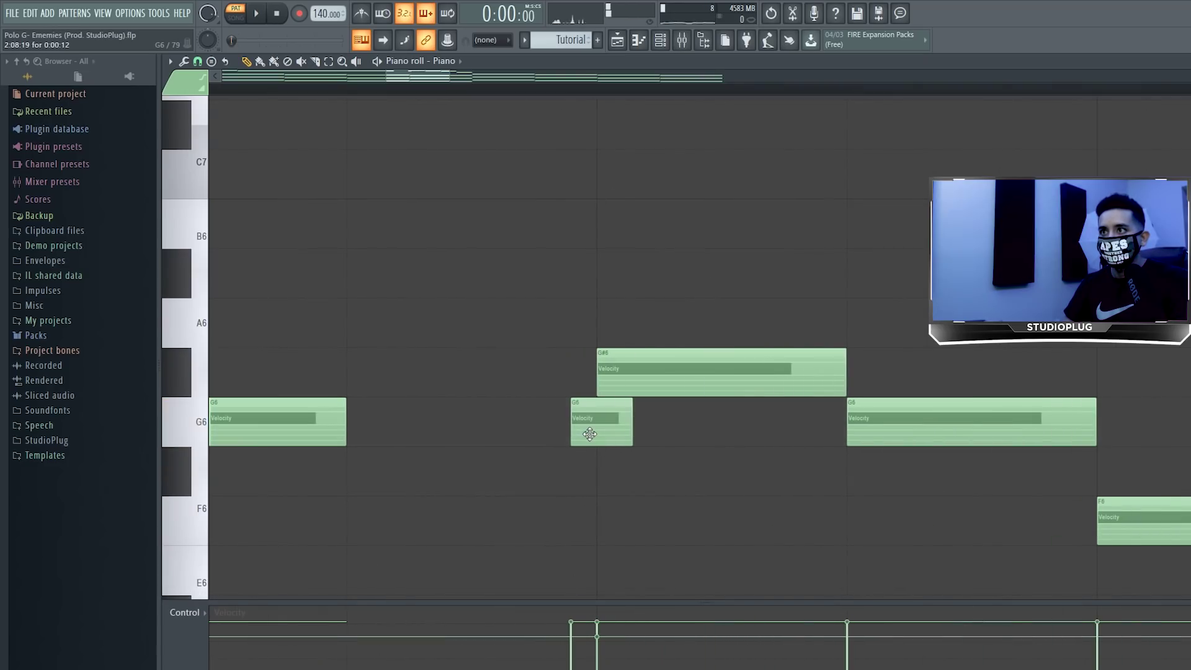
# Lower the velocity of the G6 grace note before the second G#6 and play the melody back.
pyautogui.click(588, 433)
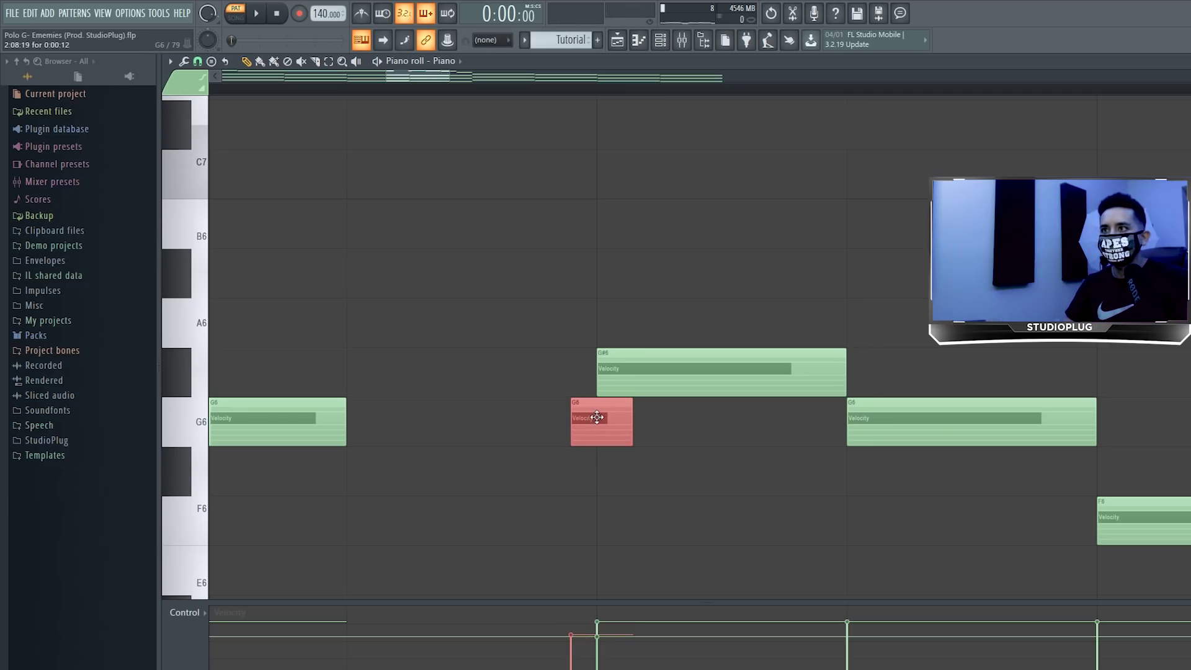
pyautogui.keyDown('ctrl'); pyautogui.rightClick(545, 352); pyautogui.keyUp('ctrl')
pyautogui.press('space')
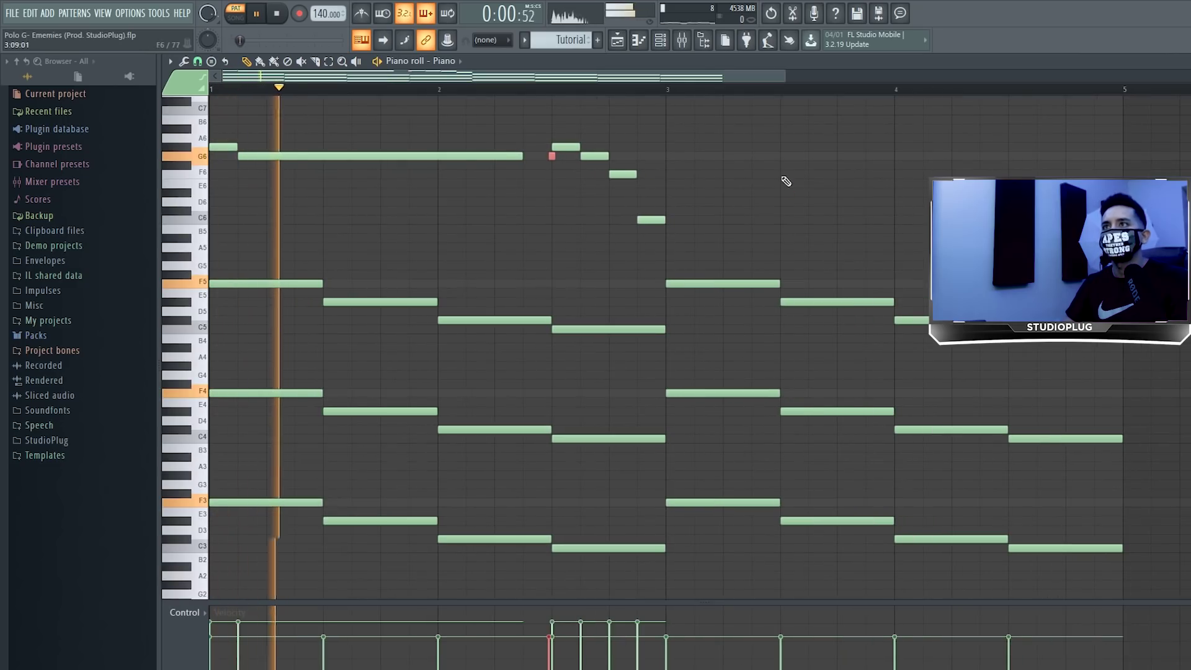
pyautogui.keyDown('ctrl'); pyautogui.click(753, 208); pyautogui.keyUp('ctrl')
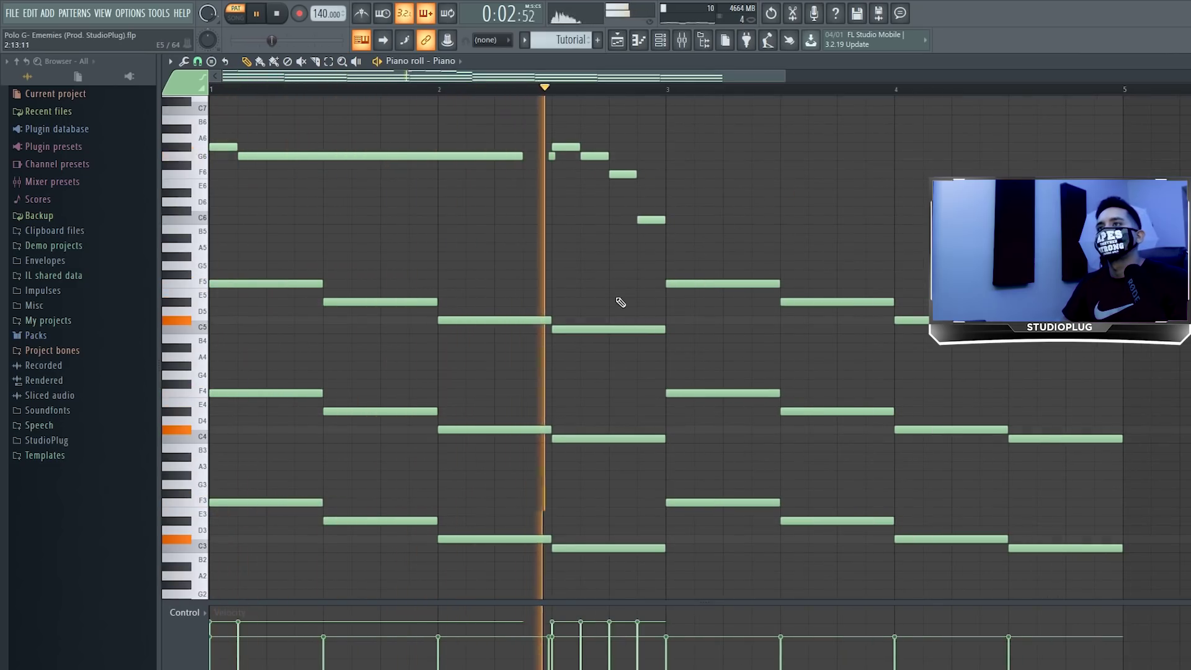
pyautogui.press('space')
pyautogui.press('space')
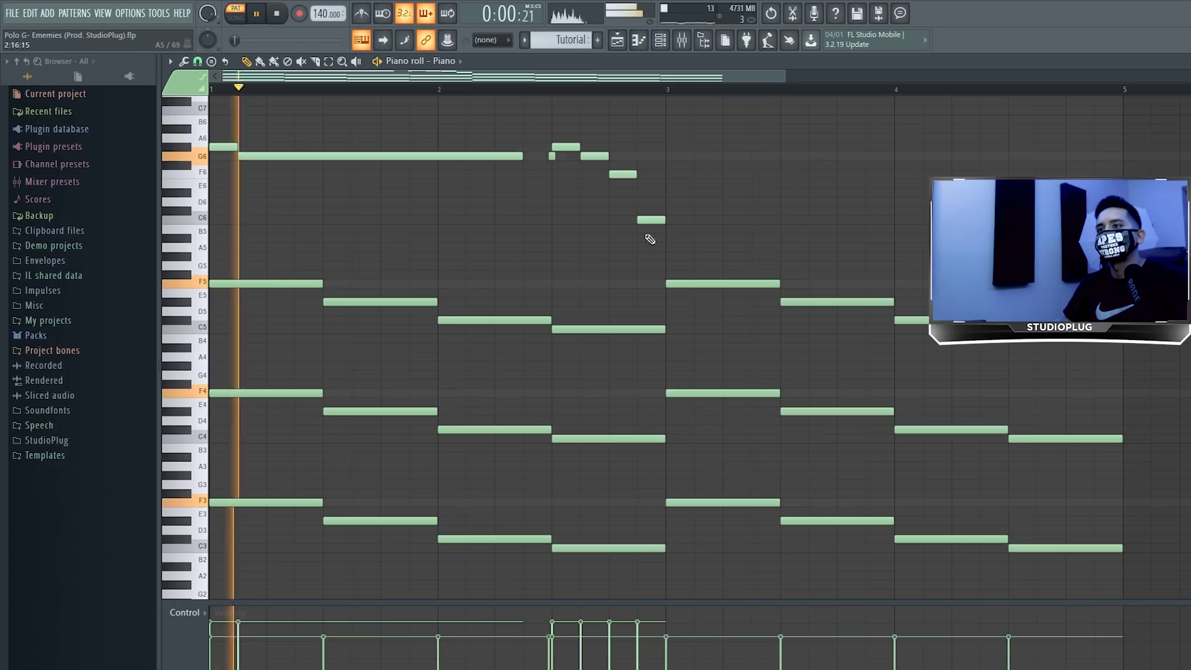
# Duplicate the two-bar melody, including its grace note, into bars 3 and 4.
pyautogui.moveTo(178, 133); pyautogui.dragTo(231, 246)
pyautogui.press('space')
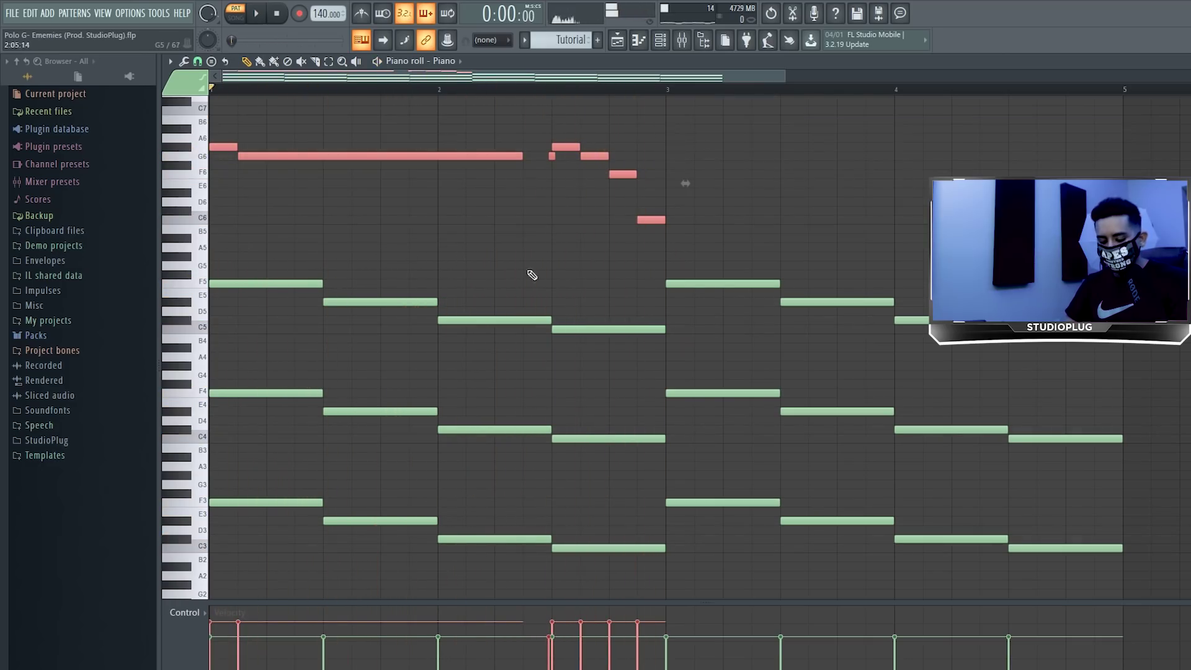
pyautogui.hotkey('ctrl', 'b')
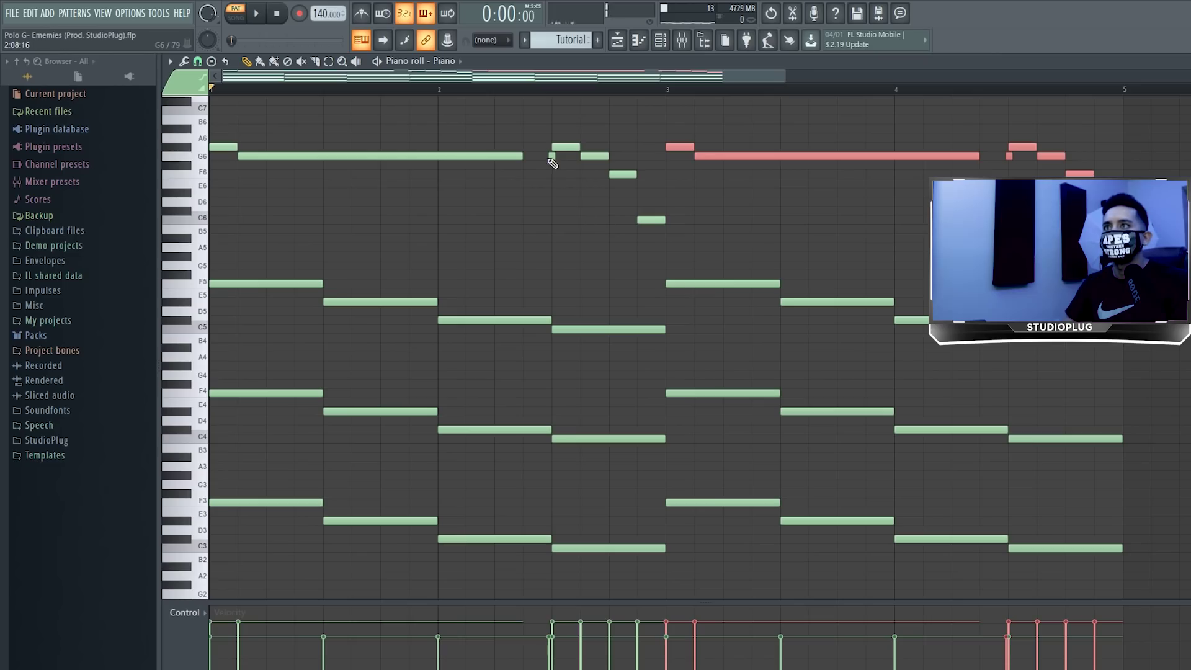
# Raise the velocity of both G6 grace notes slightly and audition the pattern.
pyautogui.click(550, 157)
pyautogui.click(1009, 156)
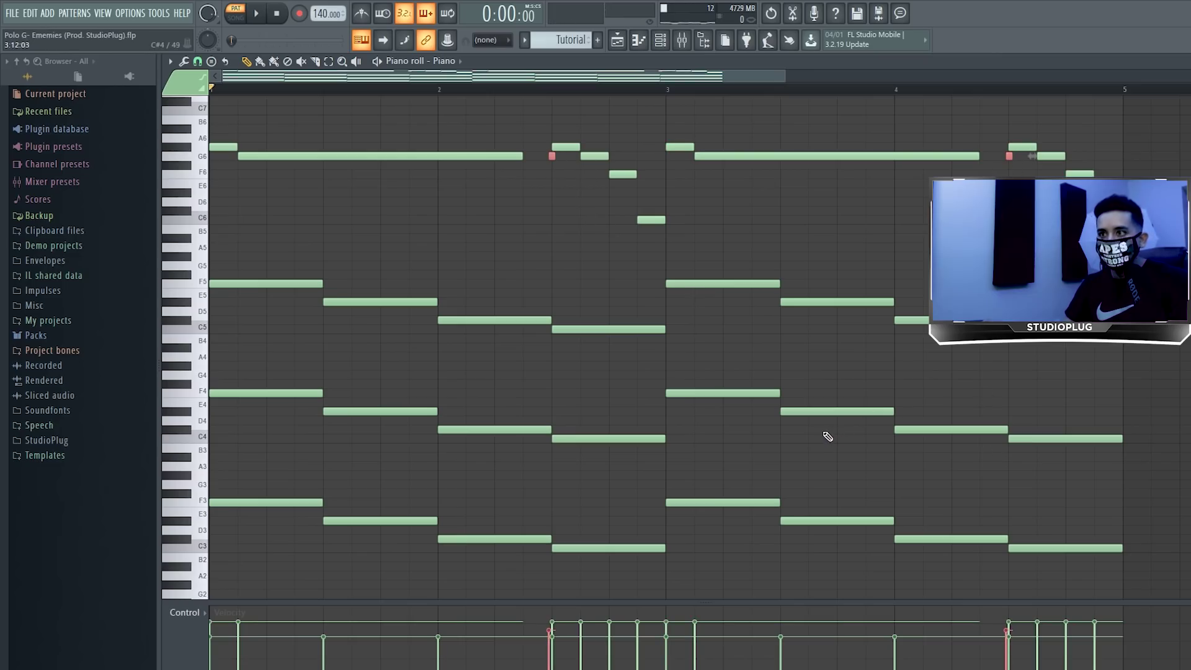
pyautogui.press('space')
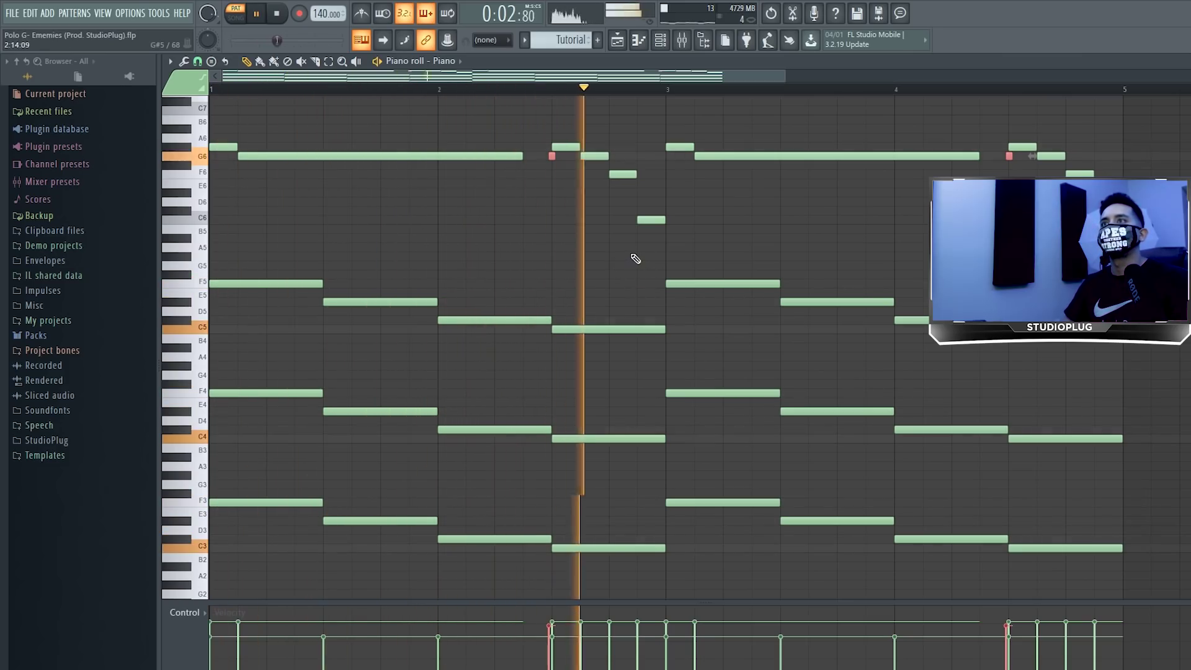
pyautogui.press('space')
pyautogui.keyDown('ctrl'); pyautogui.click(568, 192); pyautogui.keyUp('ctrl')
pyautogui.press('space')
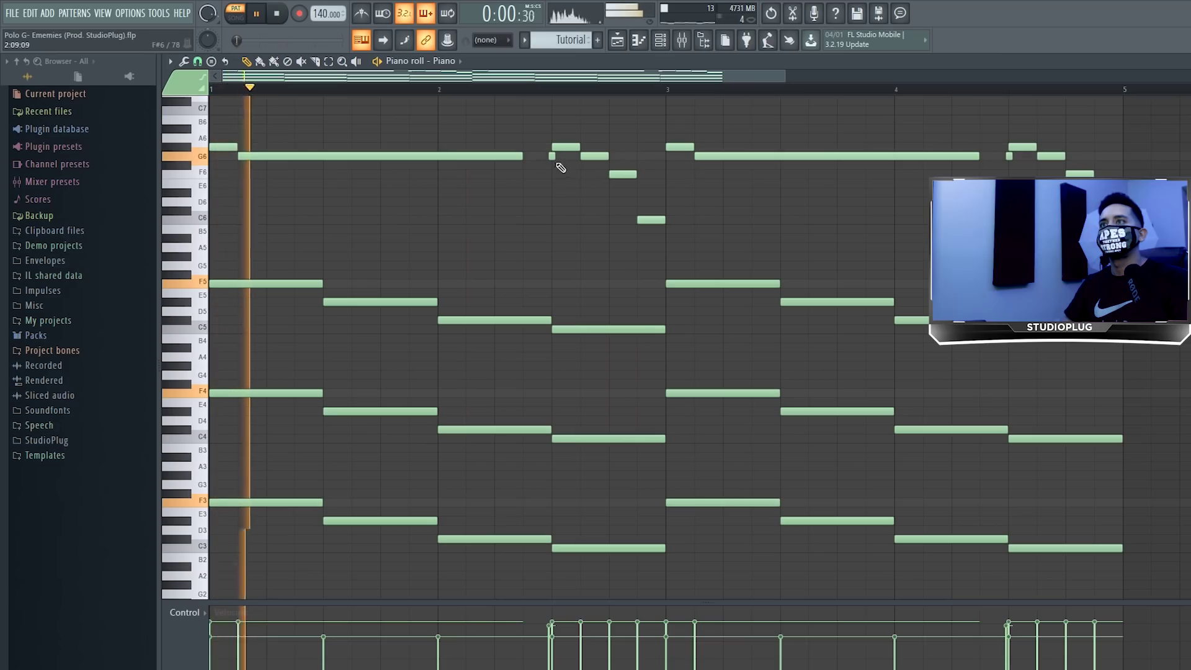
# Set the piano roll snap to 1/4 beat and replace the bar 2 grace note with a one-step G6 directly before the second G#6.
pyautogui.click(210, 65)
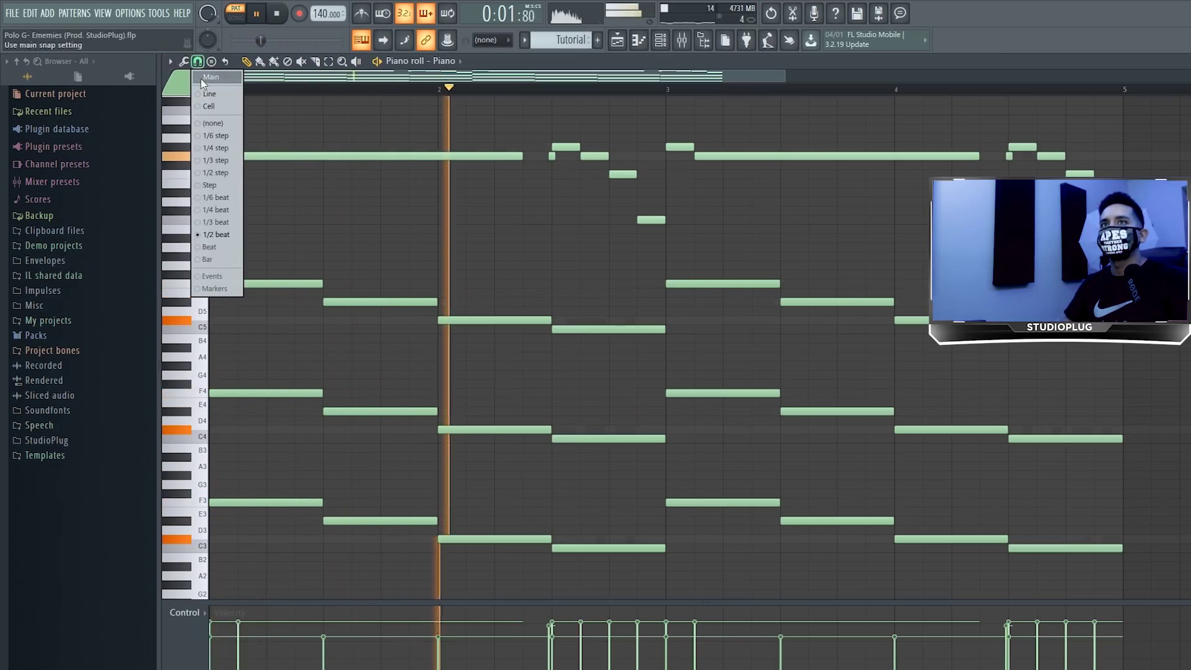
pyautogui.click(224, 209)
pyautogui.press('space')
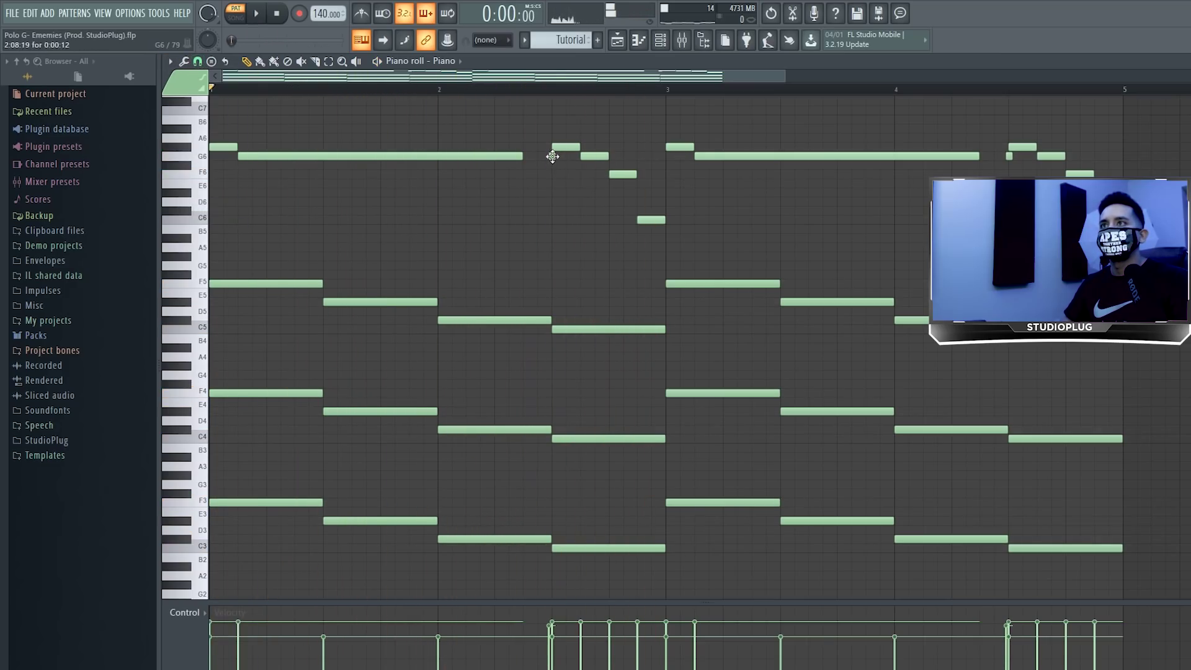
pyautogui.click(540, 156)
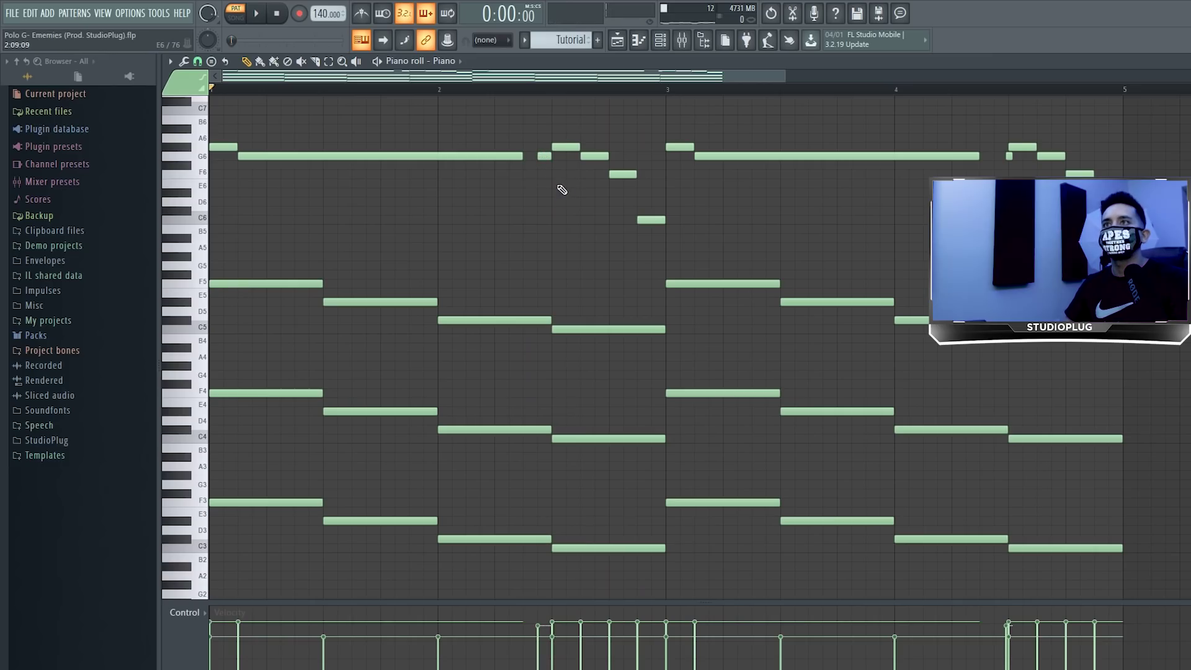
pyautogui.press('space')
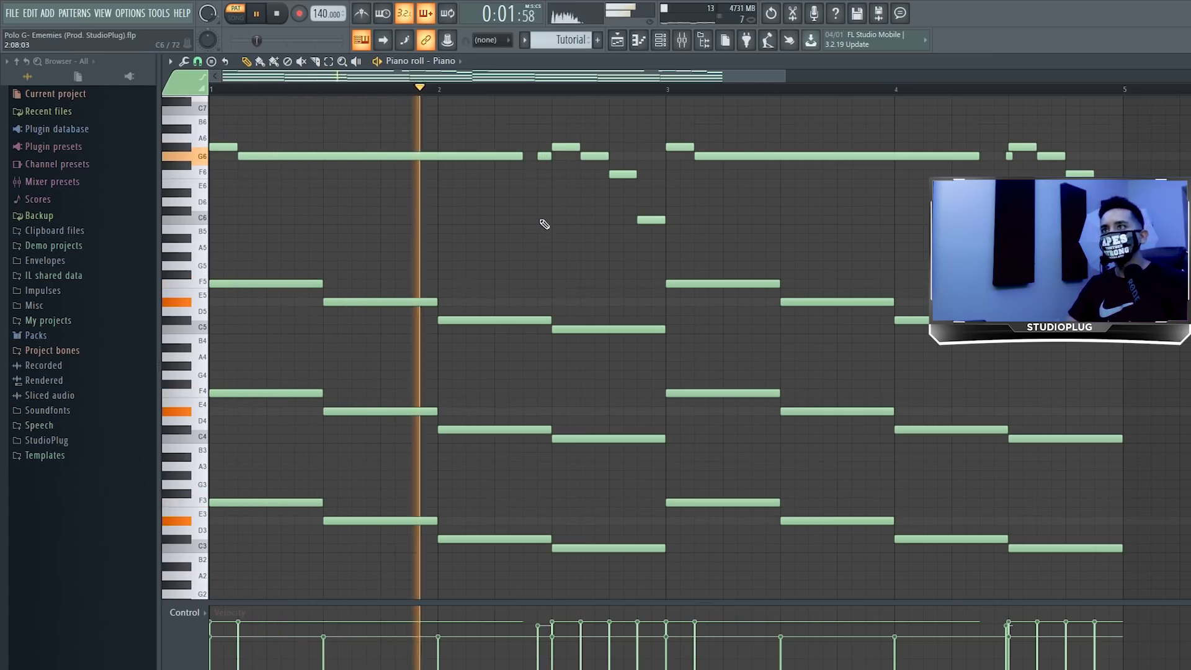
pyautogui.press('space')
# Try the bar 2 grace note at 2:08:16 with length 0:01:00 and listen to its timing.
pyautogui.press('space')
pyautogui.rightClick(544, 157)
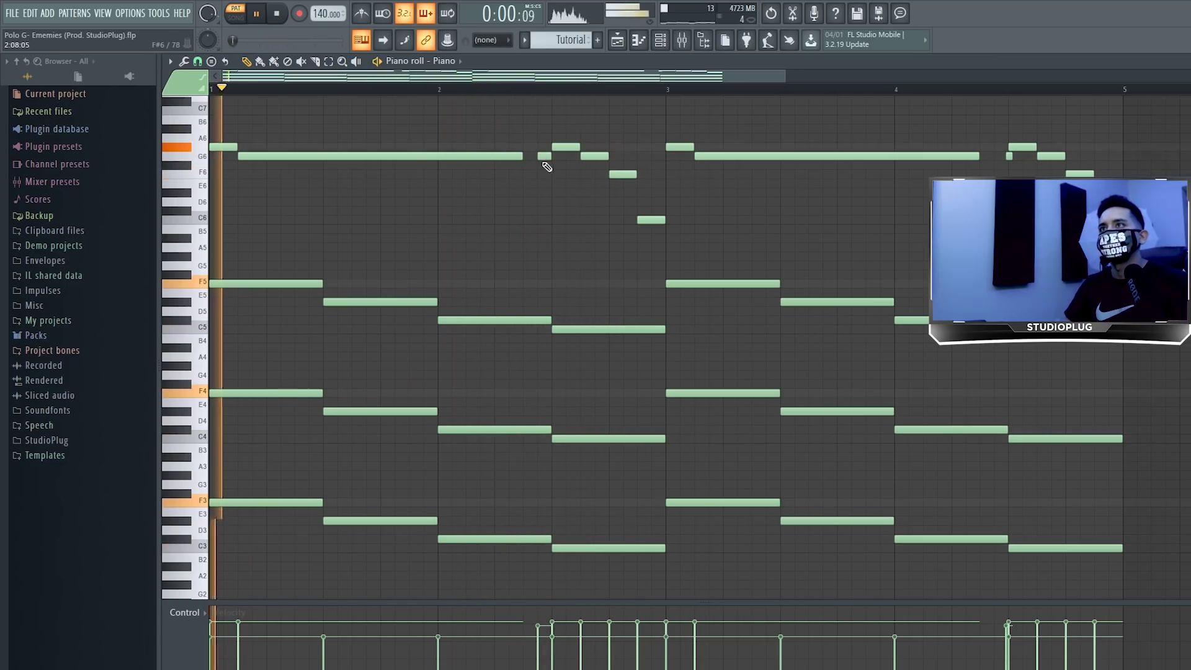
pyautogui.click(558, 157)
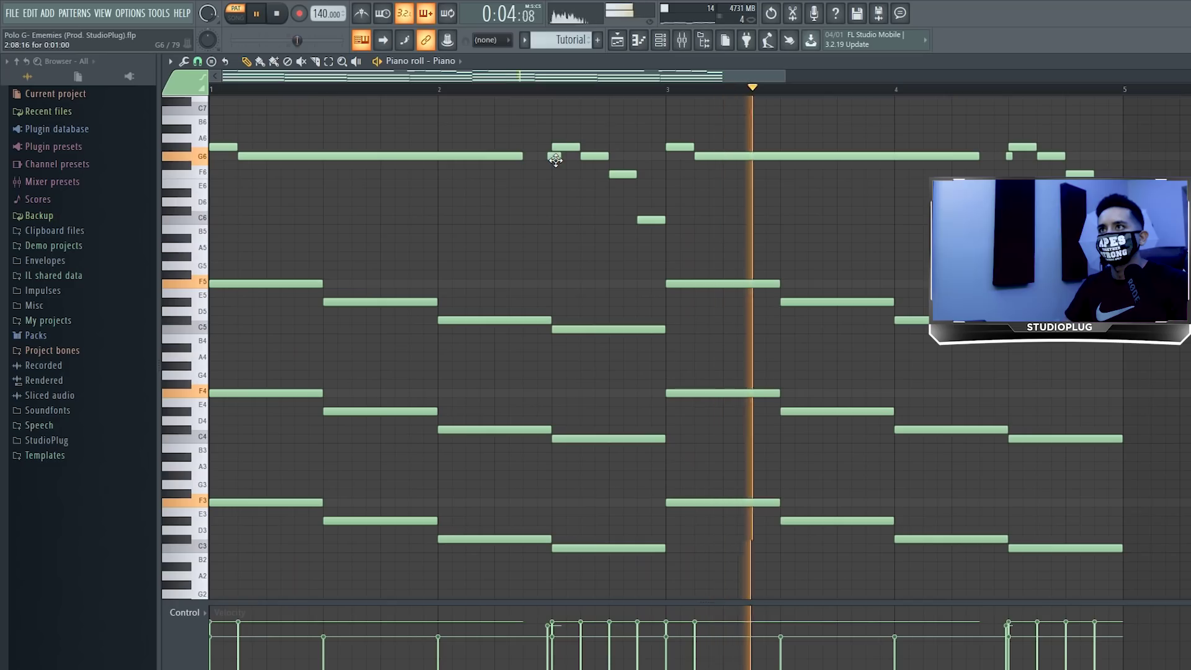
pyautogui.press('space')
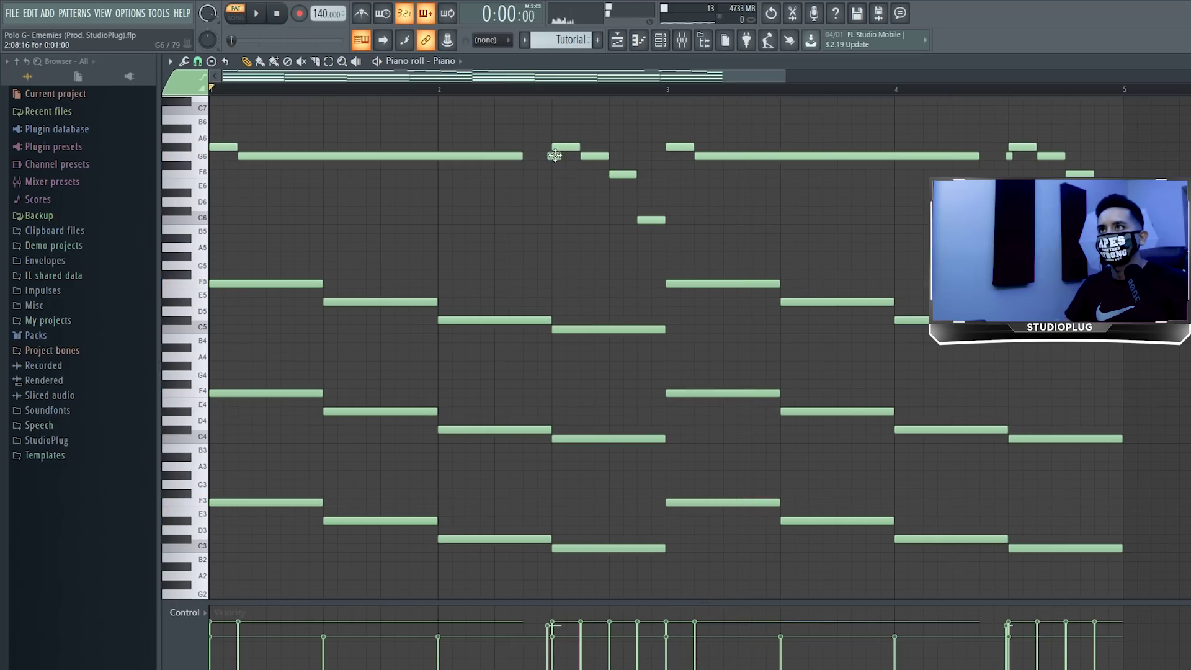
pyautogui.press('space')
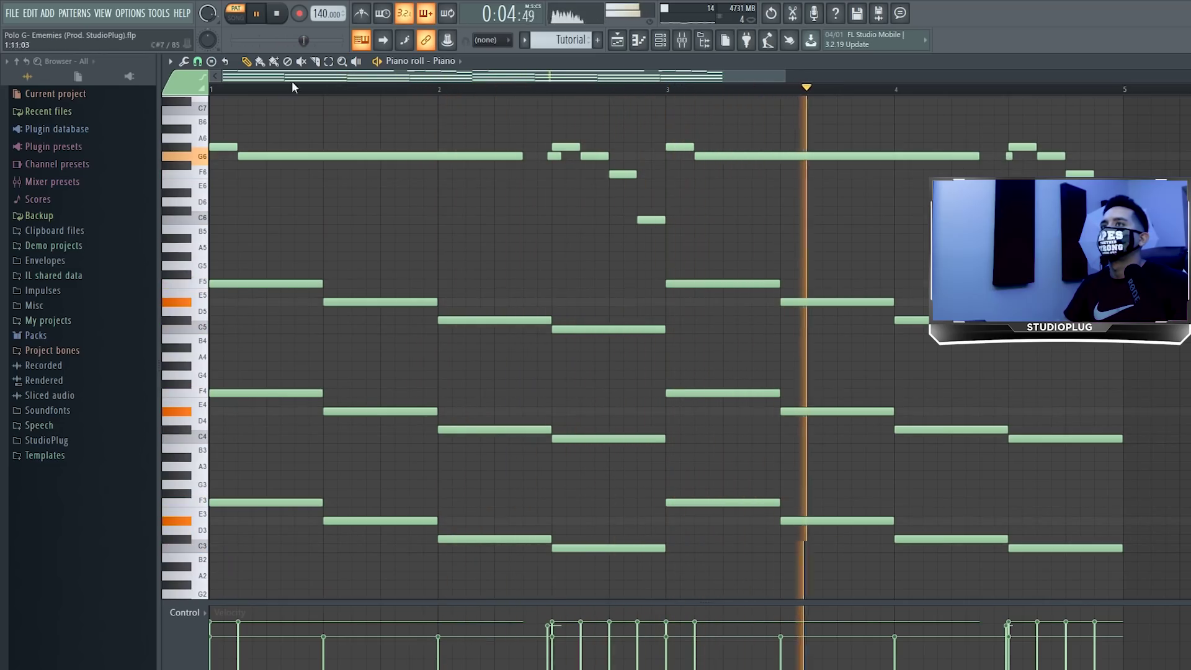
pyautogui.press('space')
# Set the snap to 1/2 step, re-place the bar 2 G6 grace note half a step before the G#6, and play it back.
pyautogui.click(209, 70)
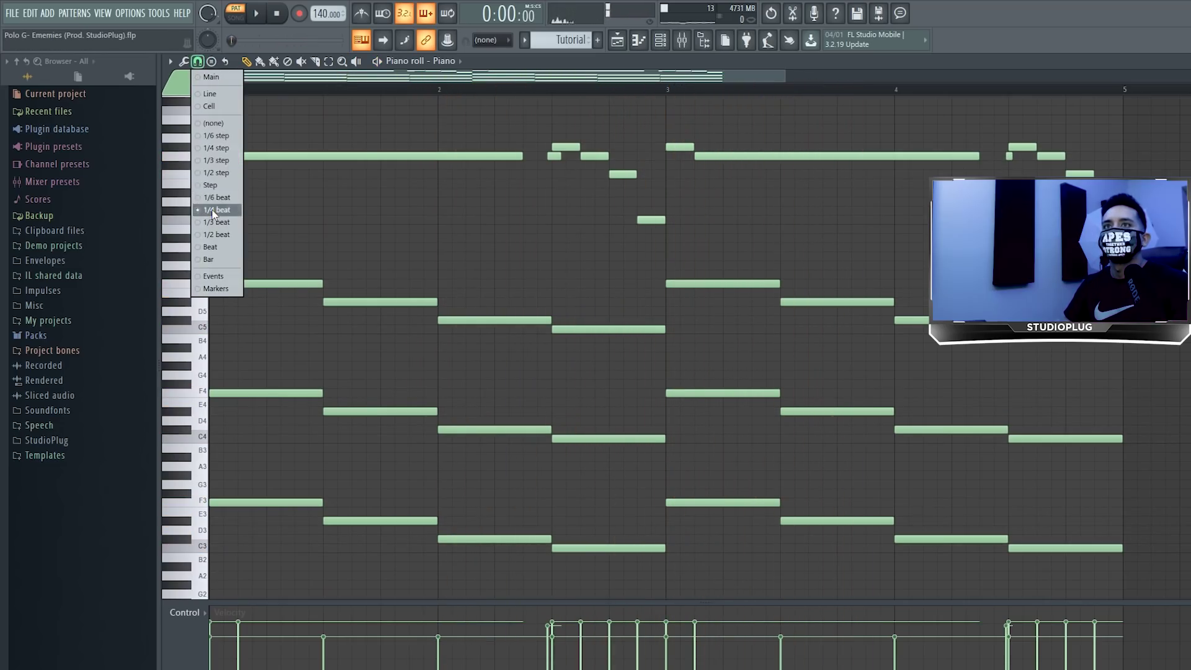
pyautogui.click(217, 209)
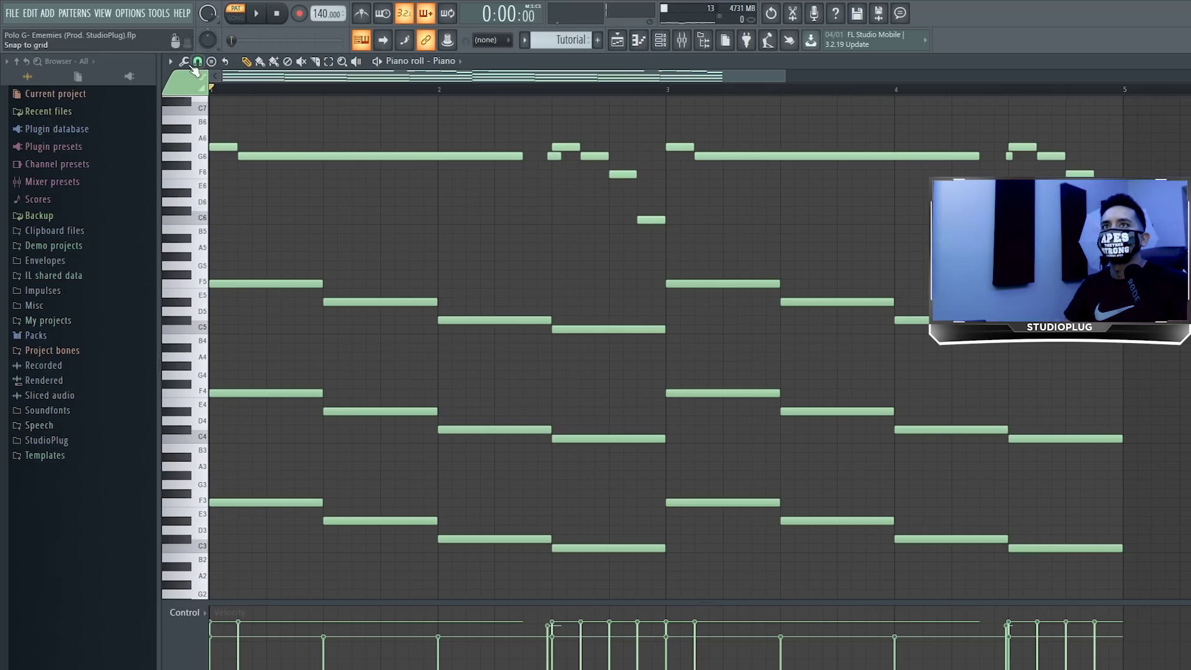
pyautogui.click(198, 62)
pyautogui.click(234, 175)
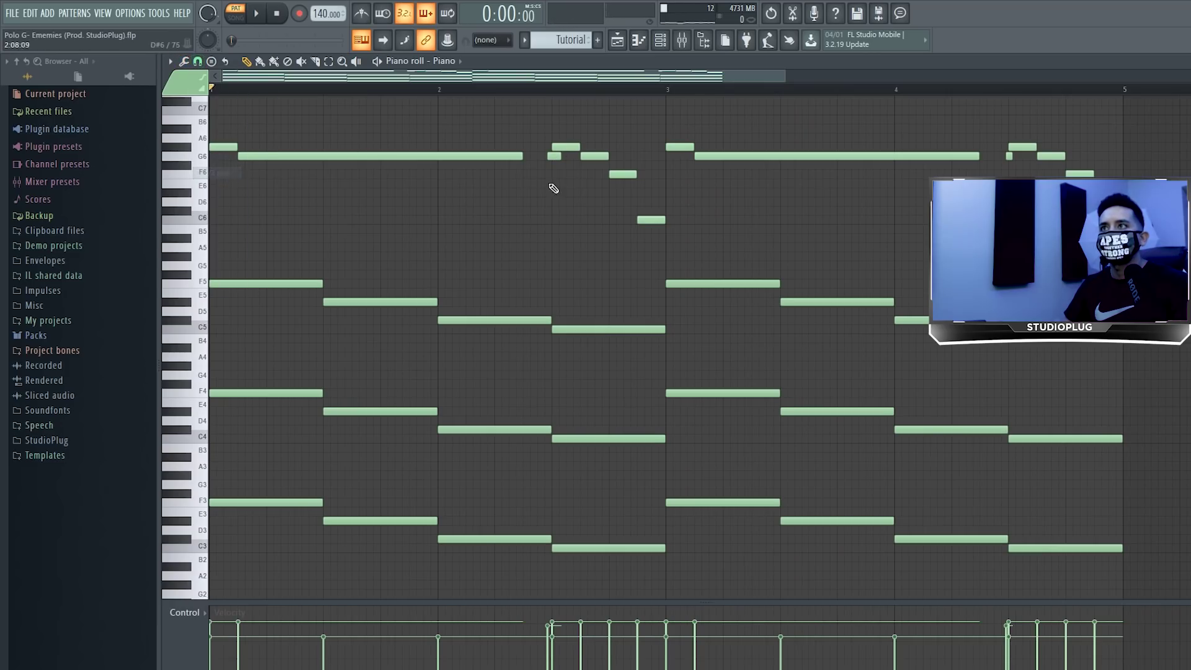
pyautogui.rightClick(551, 158)
pyautogui.click(547, 157)
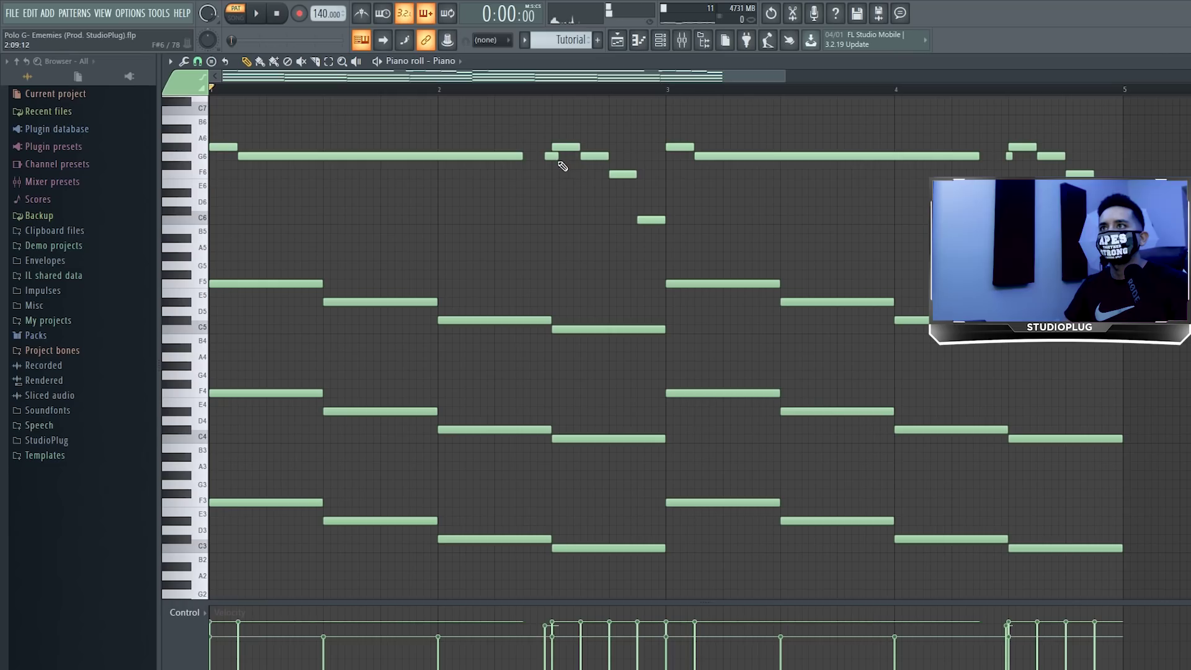
pyautogui.press('space')
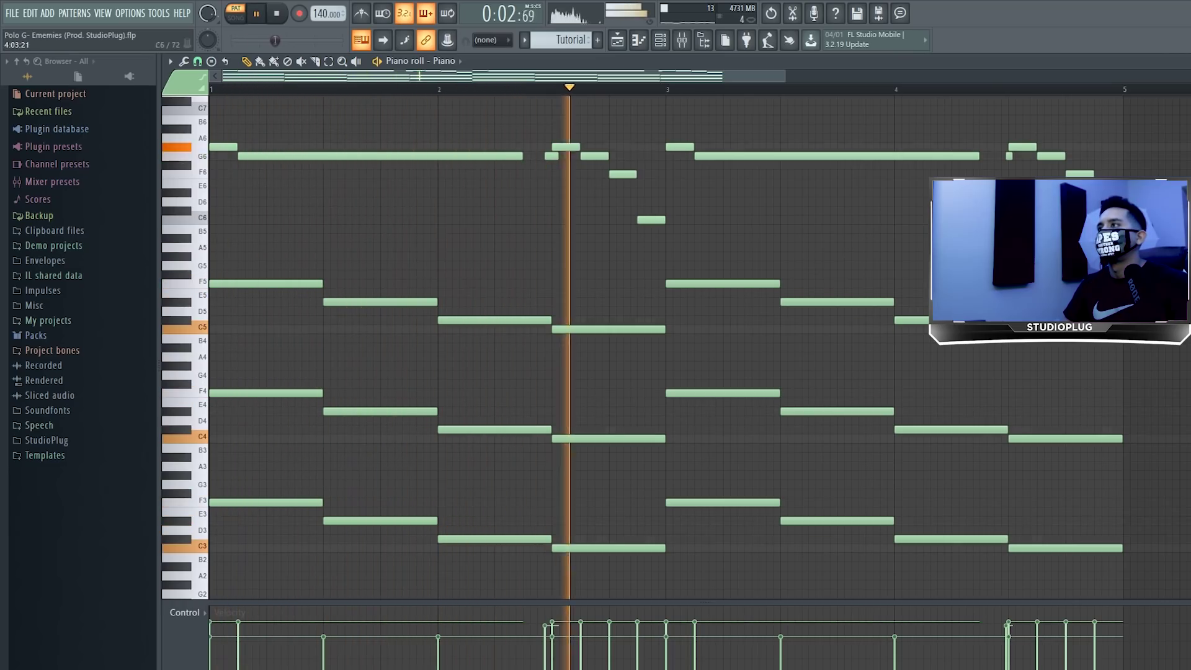
# Replace the bar 4 grace note with a one-step G6 starting half a step before its G#6, and check the playback.
pyautogui.rightClick(1010, 157)
pyautogui.click(1007, 160)
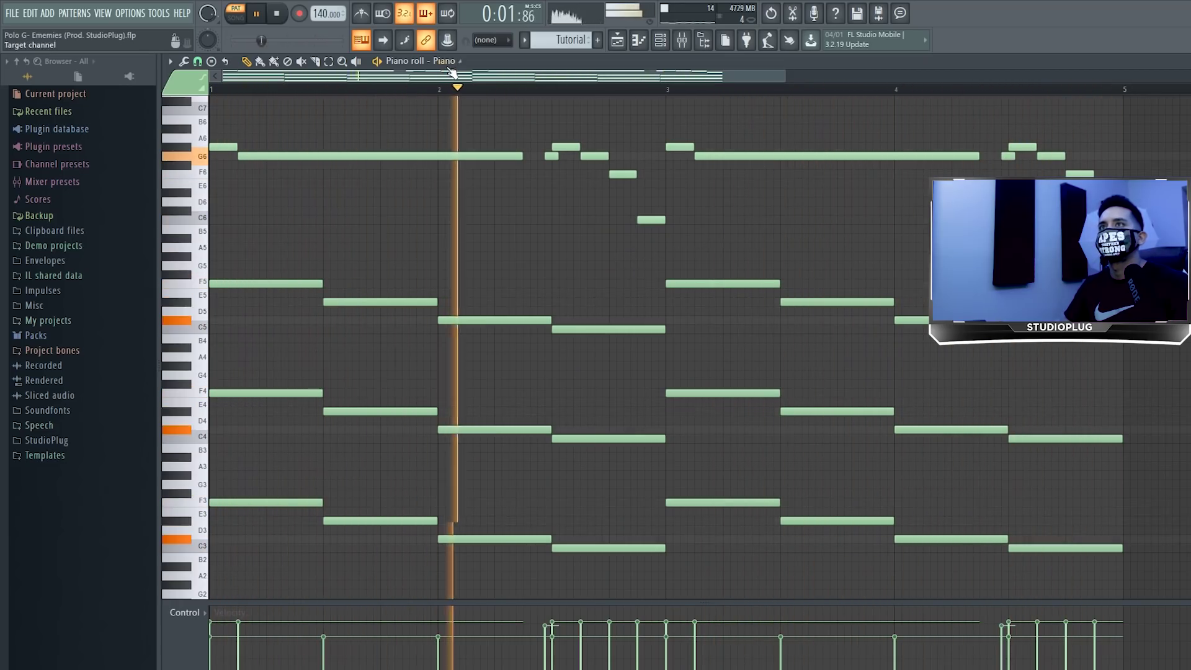
pyautogui.press('space')
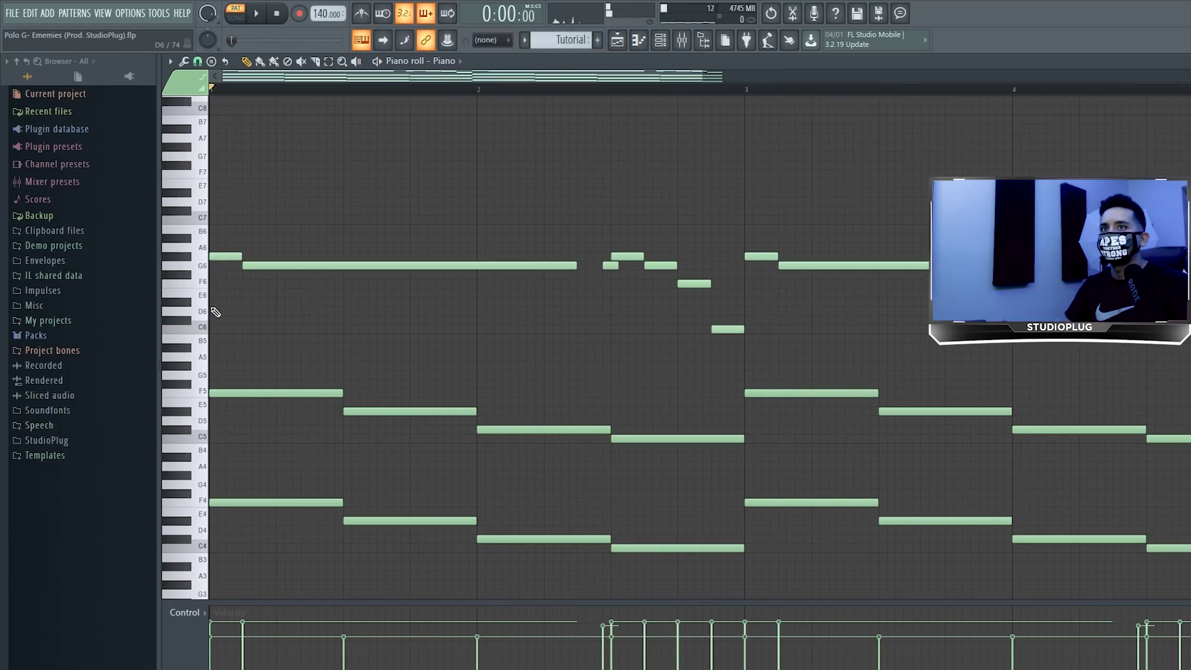
# Try all the chord notes one octave higher against the melody.
pyautogui.scroll(-4, 253, 316)
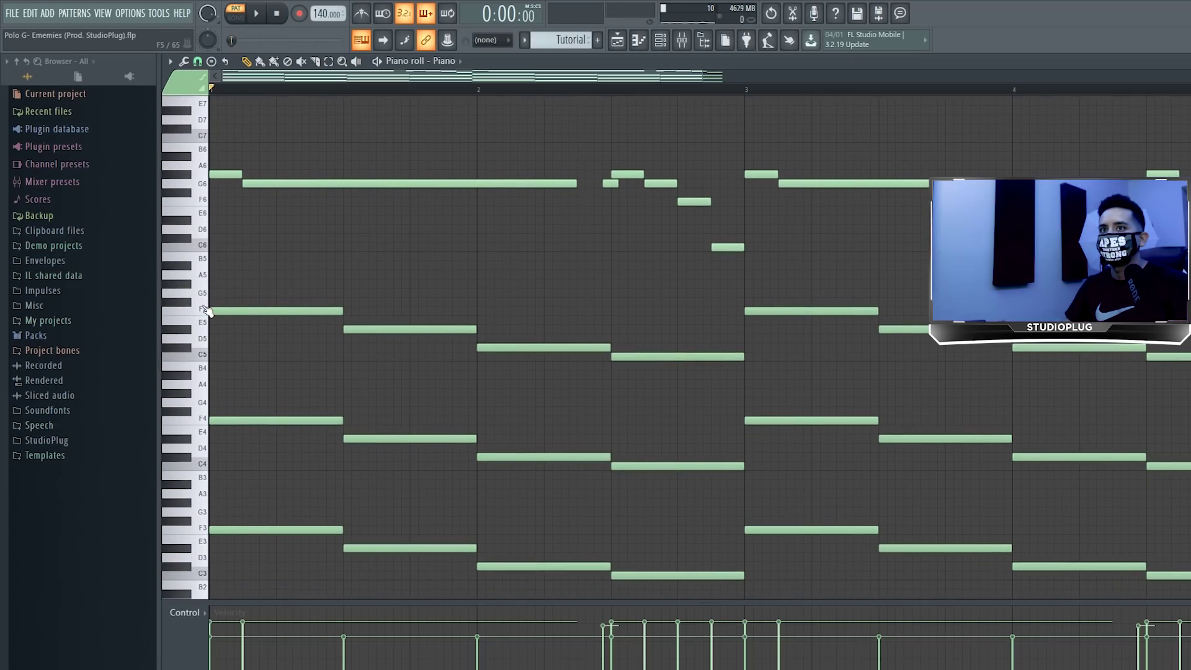
pyautogui.scroll(-2, 208, 298)
pyautogui.moveTo(209, 273); pyautogui.dragTo(467, 602)
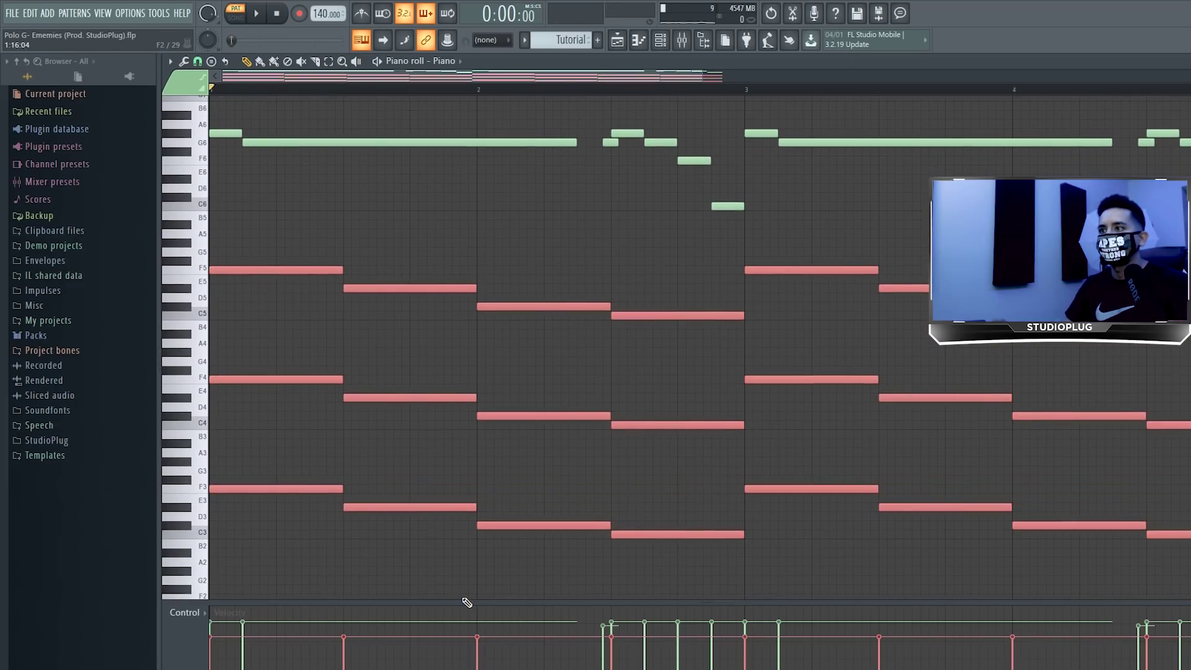
pyautogui.hotkey('ctrl', 'Up')
pyautogui.press('space')
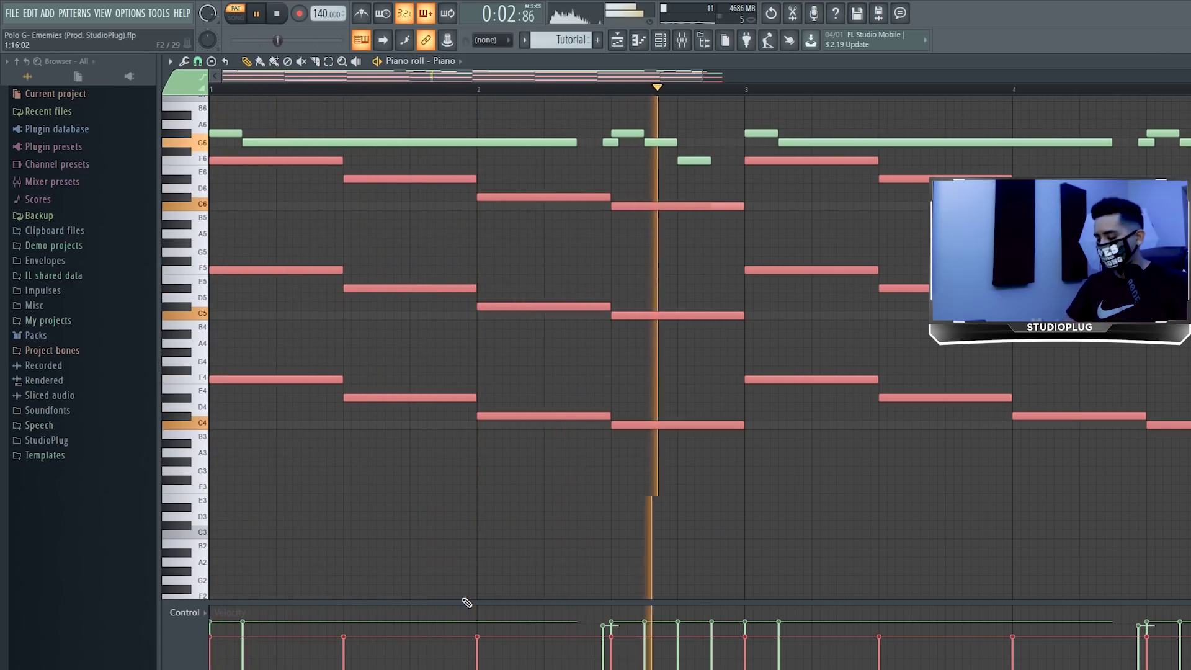
pyautogui.press('space')
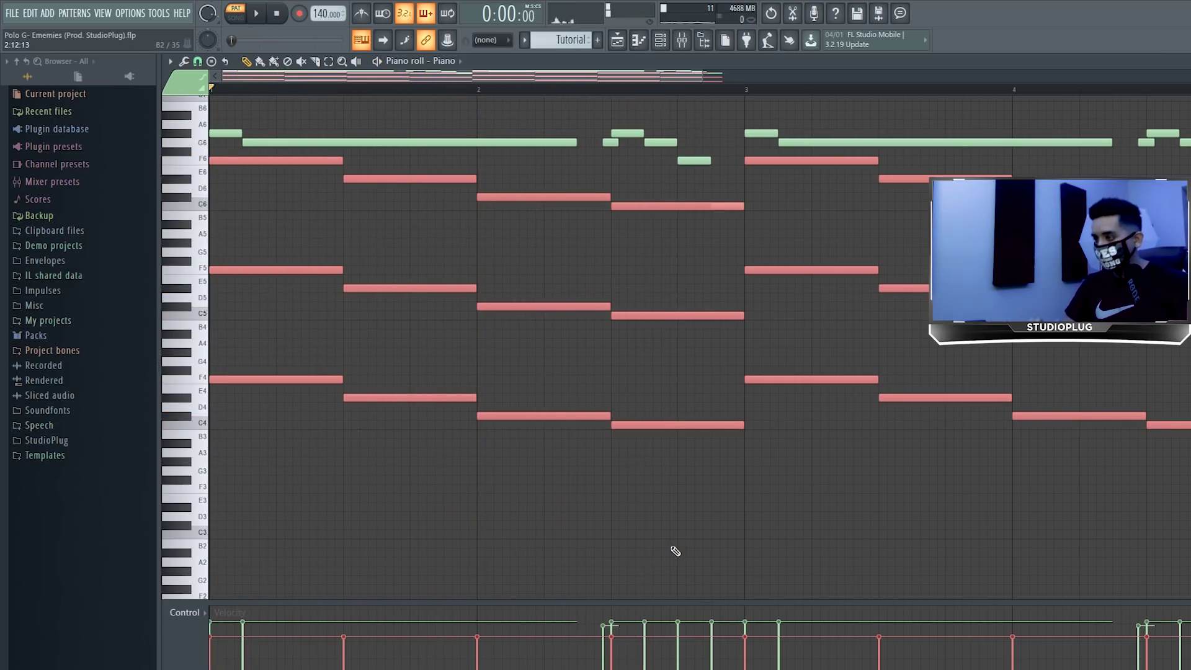
pyautogui.hotkey('ctrl', 'Down')
pyautogui.hotkey('ctrl', 'd')
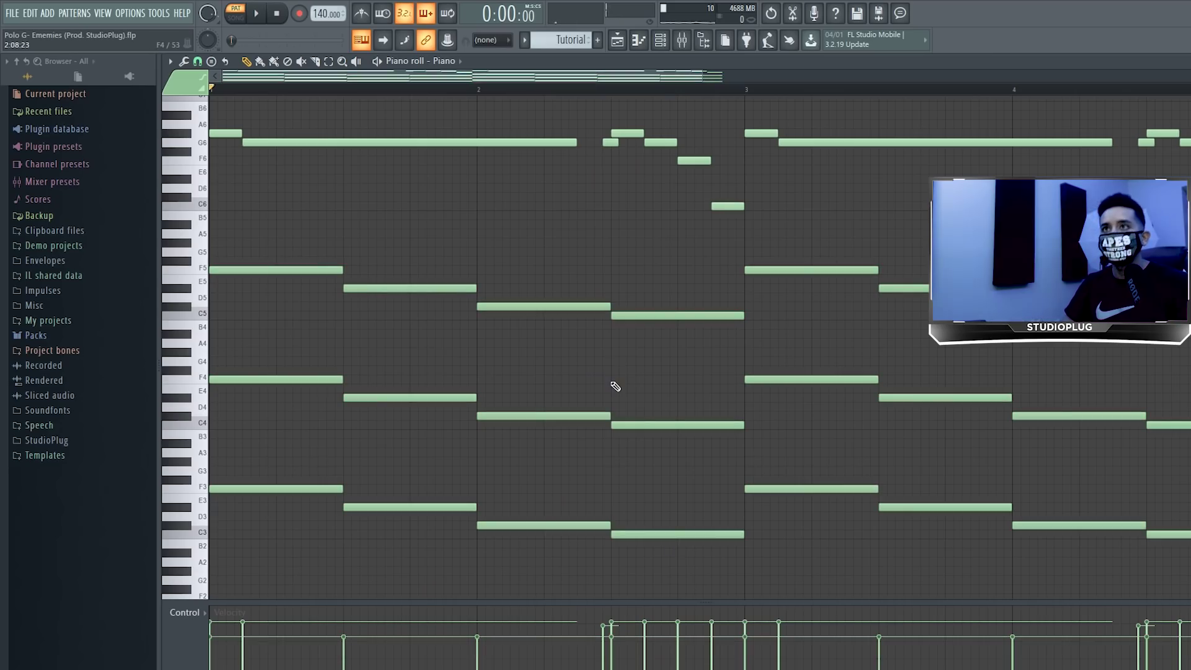
# Transpose the whole pattern, chords and melody, up one octave.
pyautogui.hotkey('ctrl', 'Up')
pyautogui.scroll(5, 618, 388)
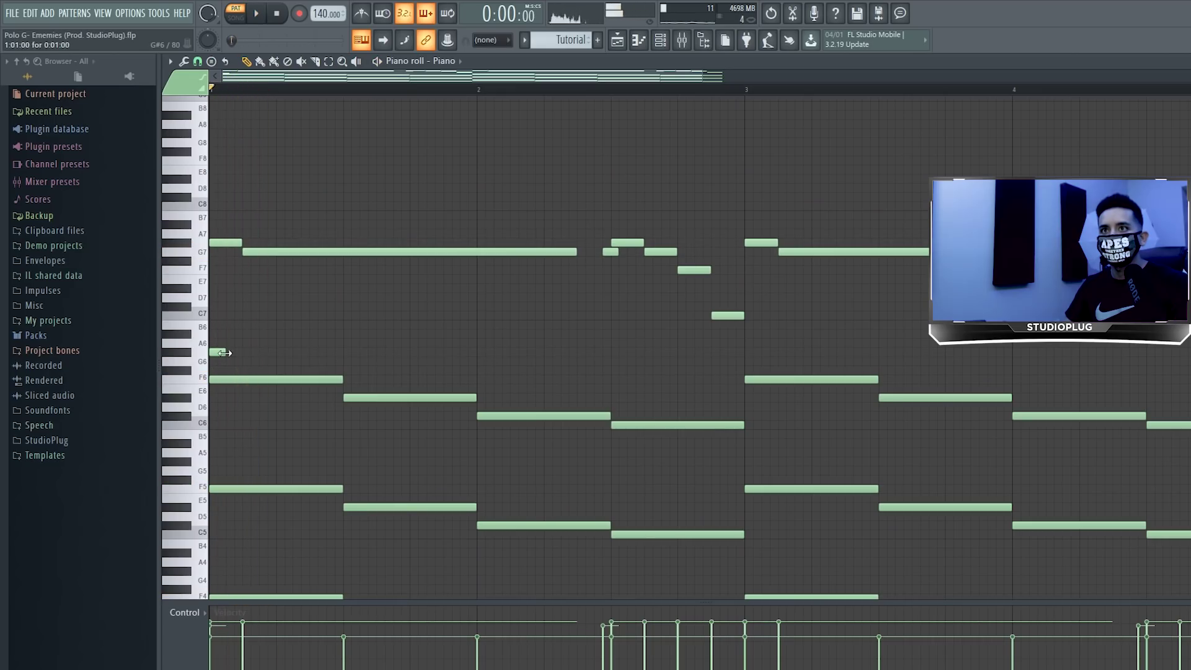
pyautogui.press('space')
# Add short 0:01:12 notes between chords and melody in bar 1: two G#6 in the first half and a C7 at 1:09:00.
pyautogui.moveTo(243, 353); pyautogui.dragTo(286, 352)
pyautogui.press('space')
pyautogui.click(345, 328)
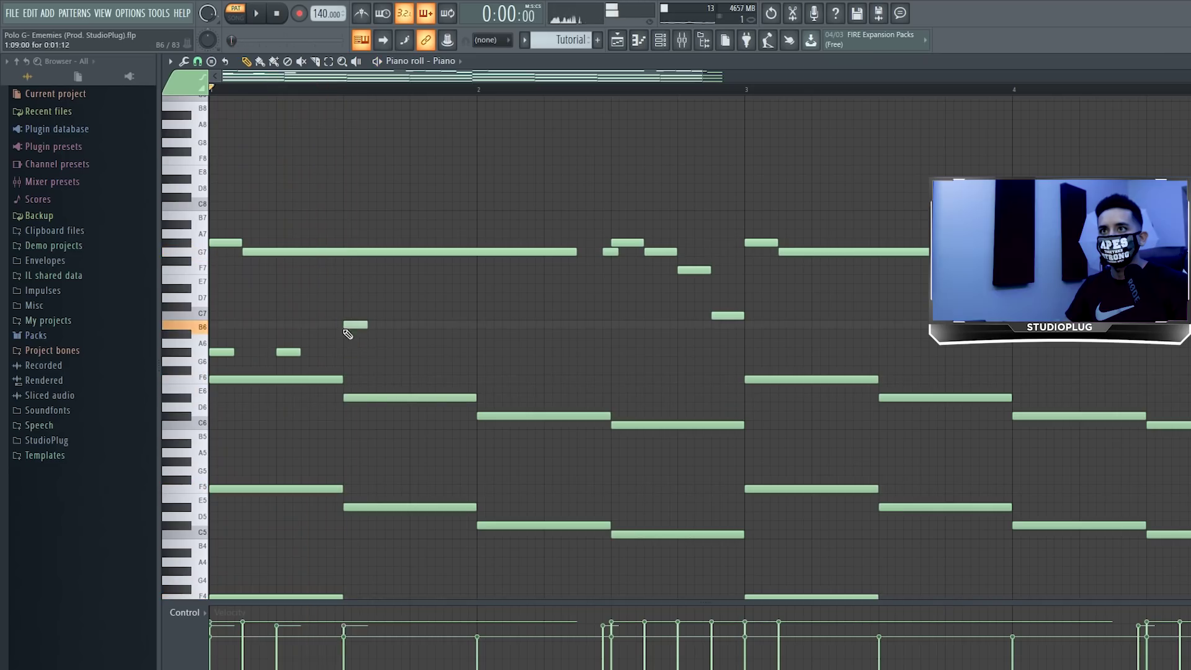
pyautogui.press('space')
pyautogui.rightClick(358, 335)
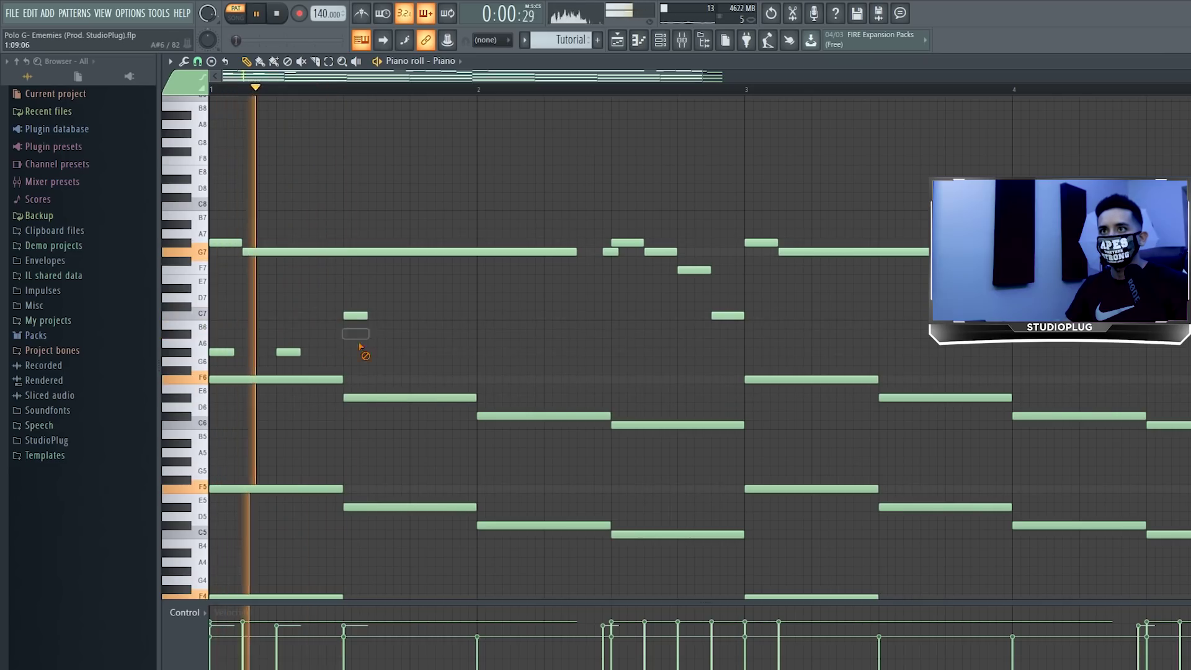
pyautogui.press('space')
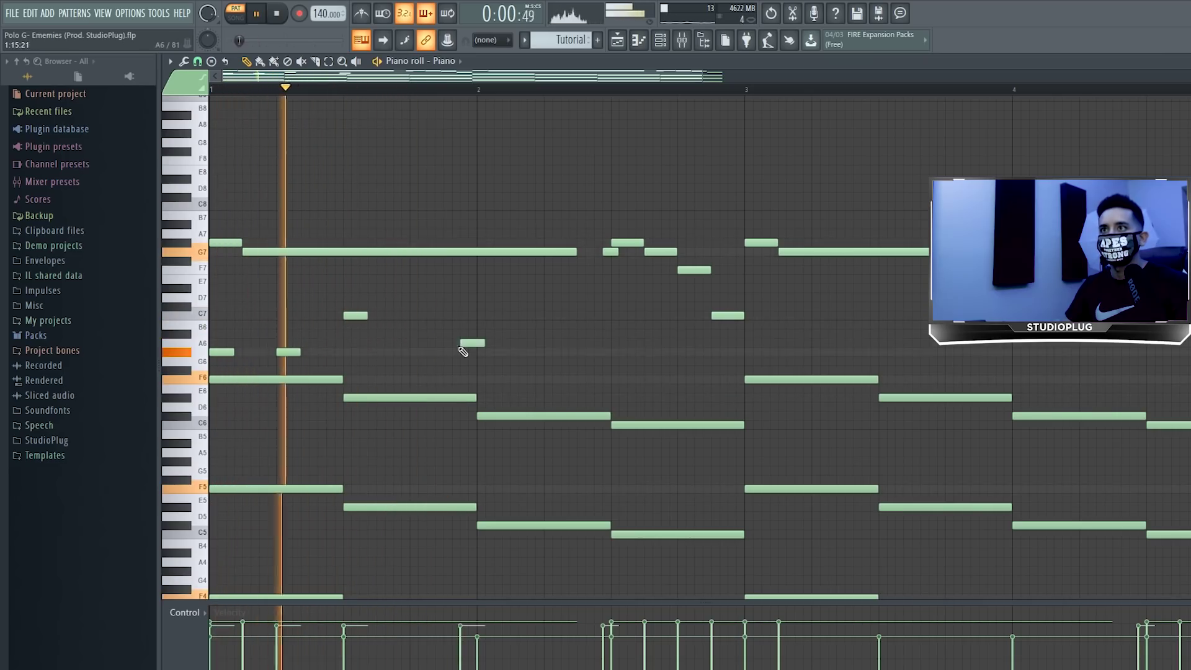
# Place a short G#6 note near the end of bar 1, two steps before bar 2.
pyautogui.click(451, 350)
pyautogui.press('space')
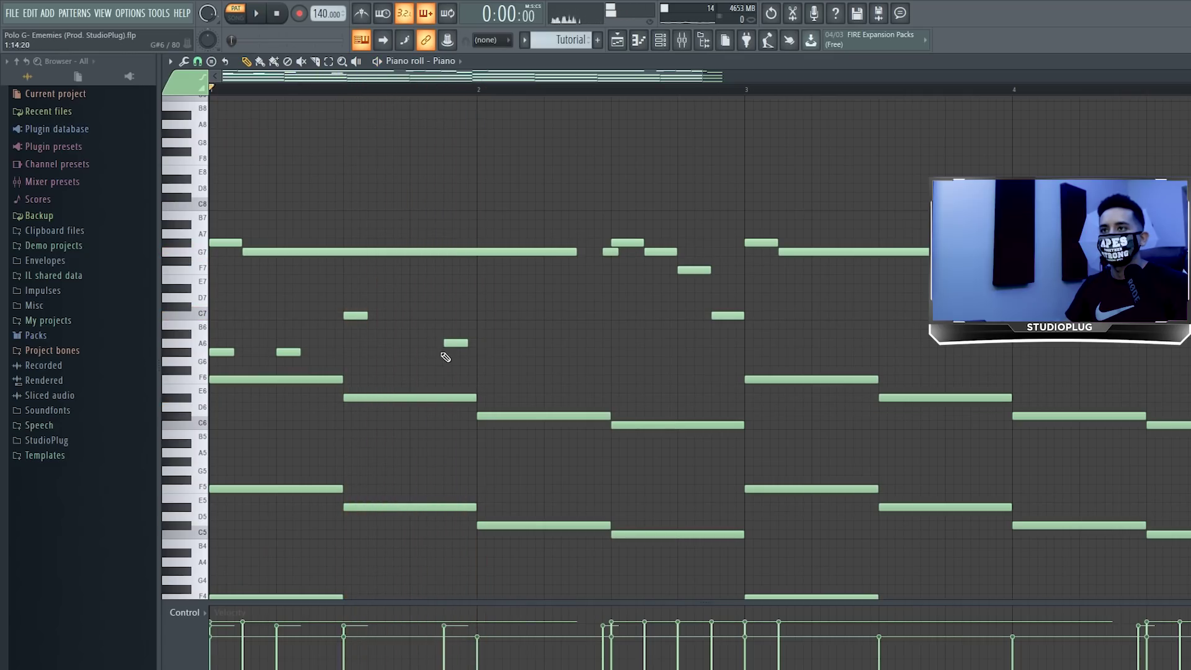
pyautogui.click(446, 352)
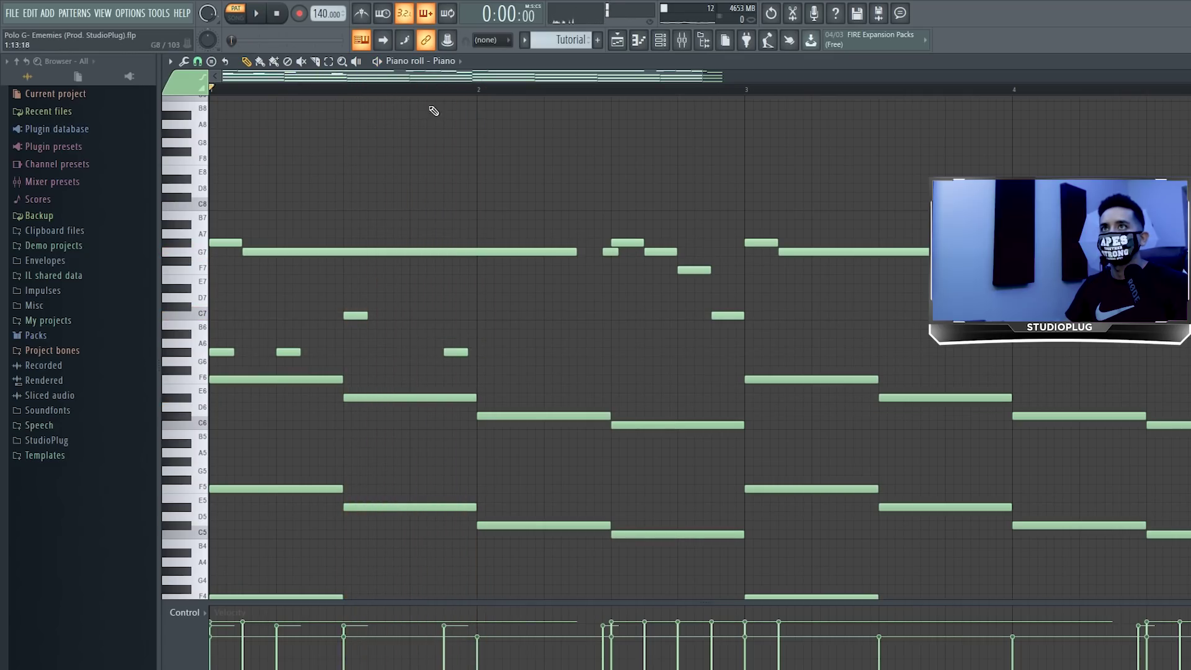
# Lower the short counter-melody note near the end of bar 1 to F6, checking it in playback.
pyautogui.click(456, 361)
pyautogui.rightClick(452, 351)
pyautogui.press('space')
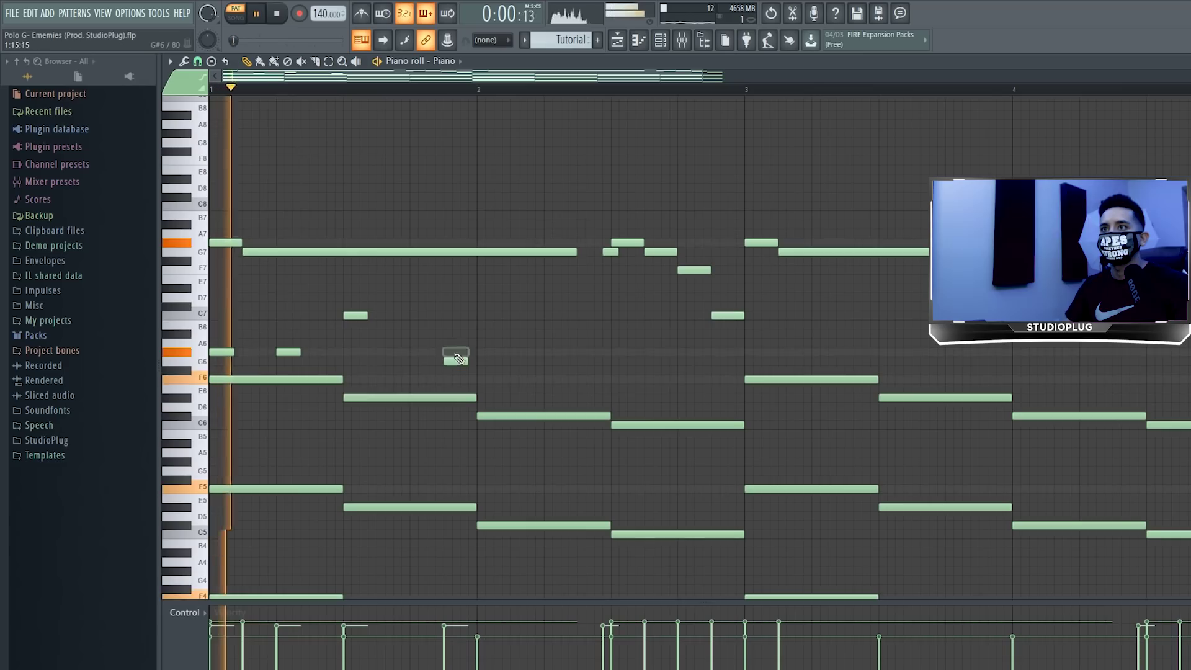
pyautogui.press('space')
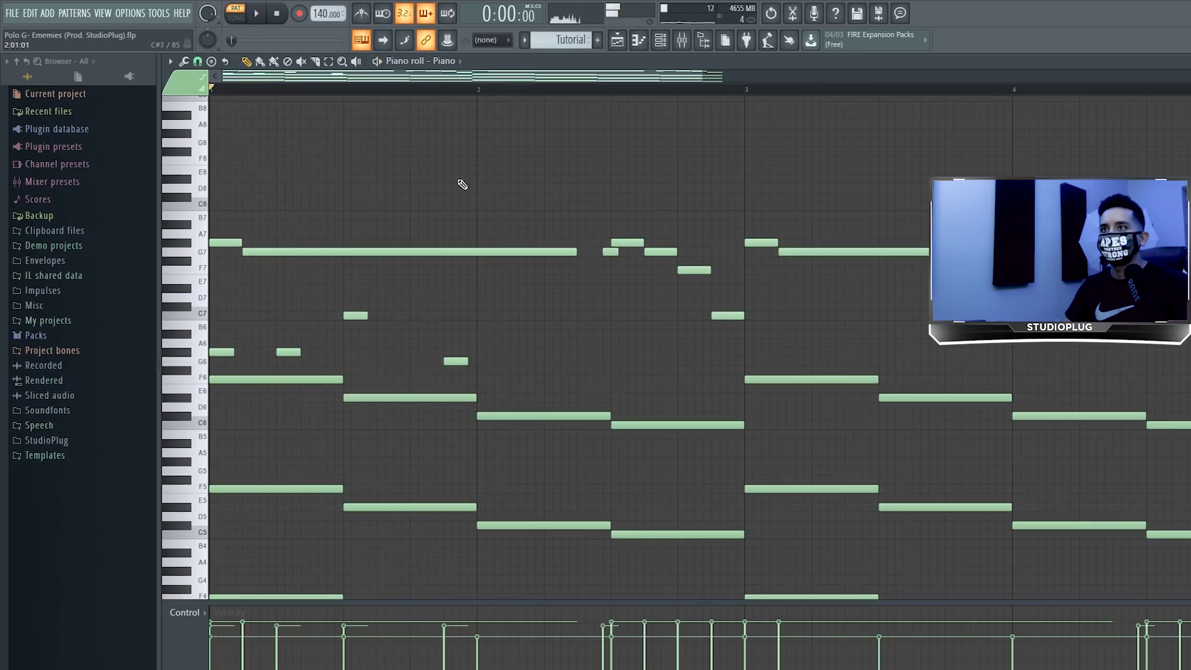
pyautogui.moveTo(449, 365); pyautogui.dragTo(453, 381)
pyautogui.press('space')
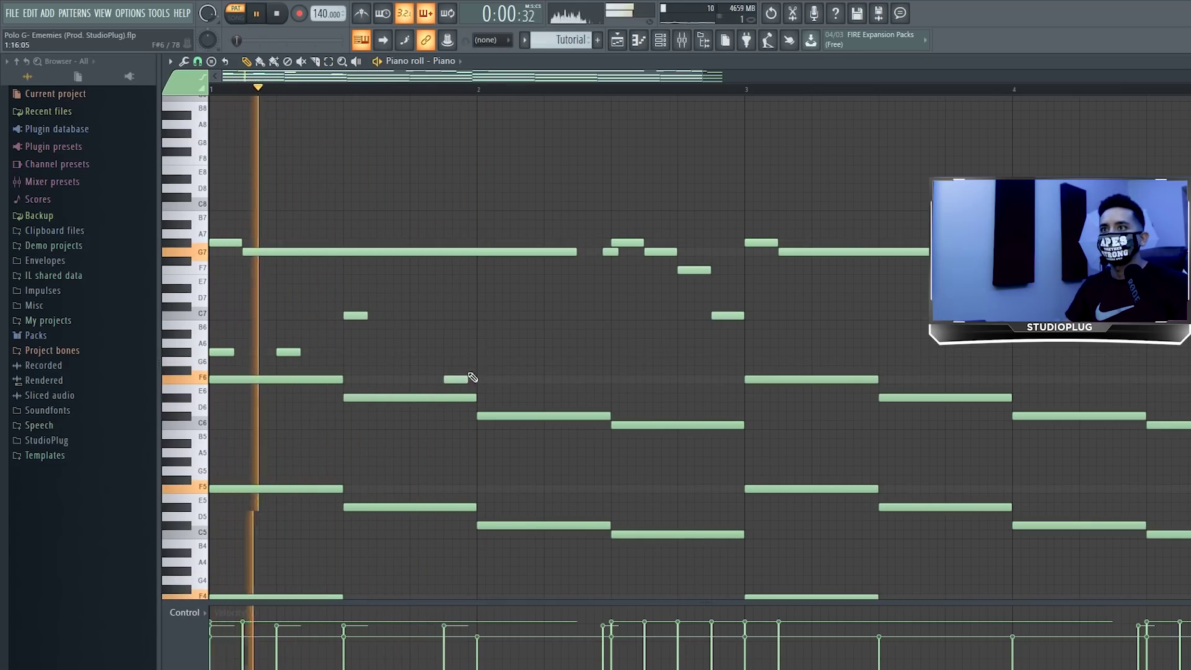
# Add two short G#6 counter-melody notes in bar 2, one on the downbeat and one ending at mid-bar, and audition them.
pyautogui.click(482, 361)
pyautogui.press('space')
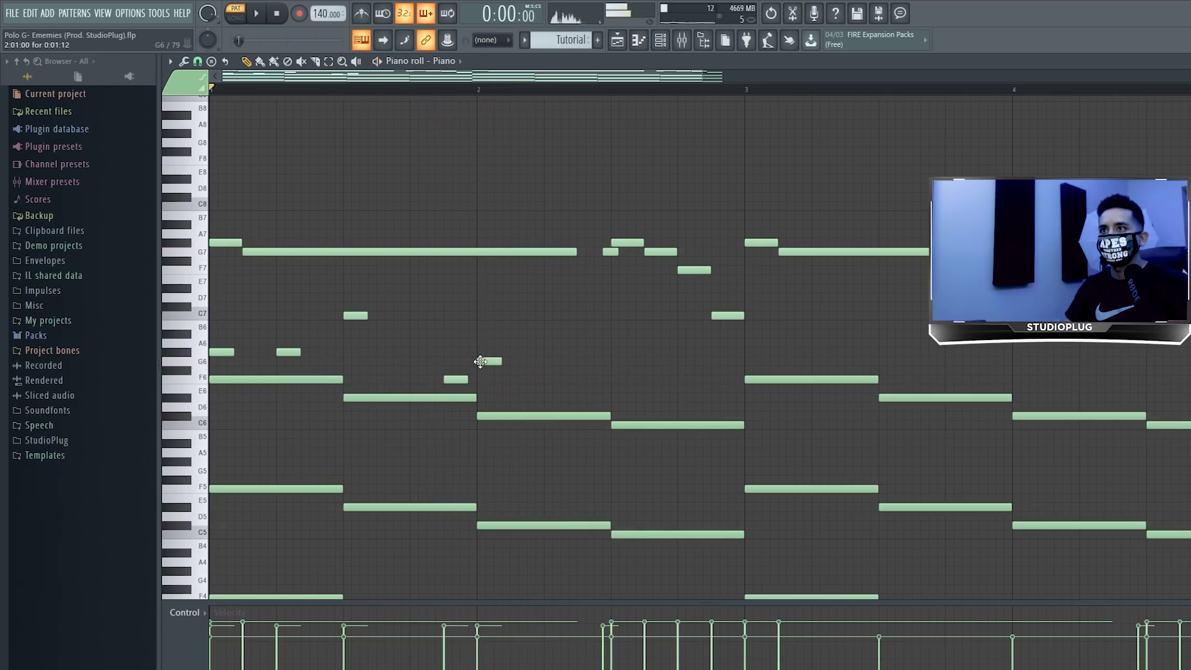
pyautogui.moveTo(481, 360); pyautogui.dragTo(479, 351)
pyautogui.press('space')
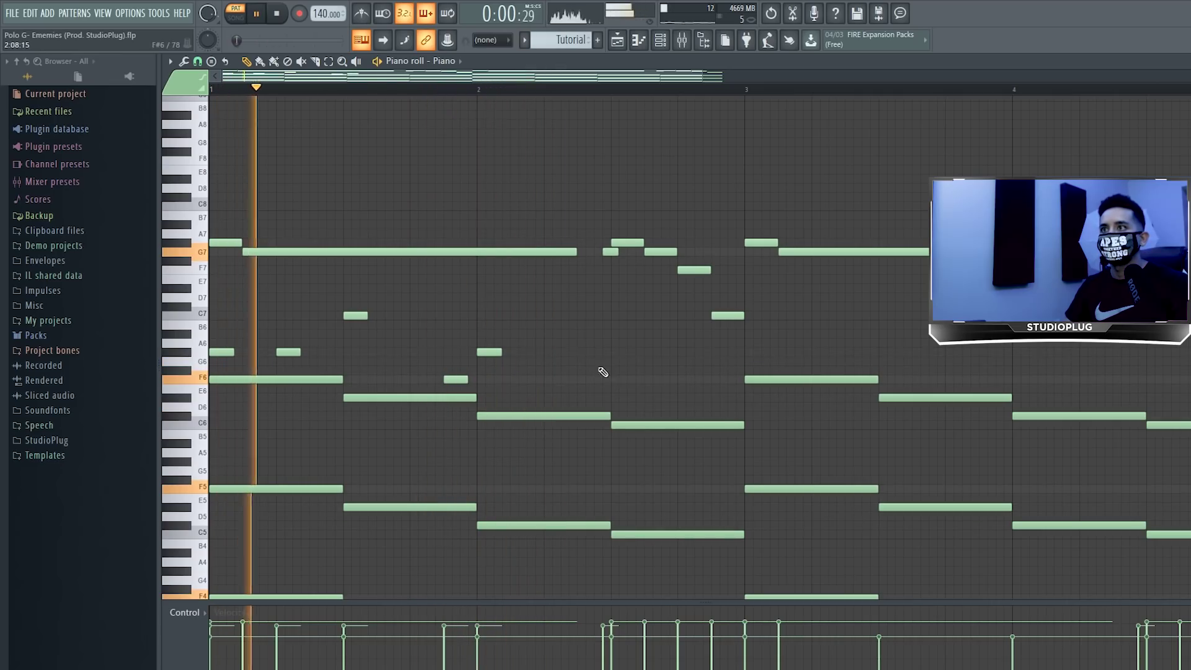
pyautogui.click(590, 353)
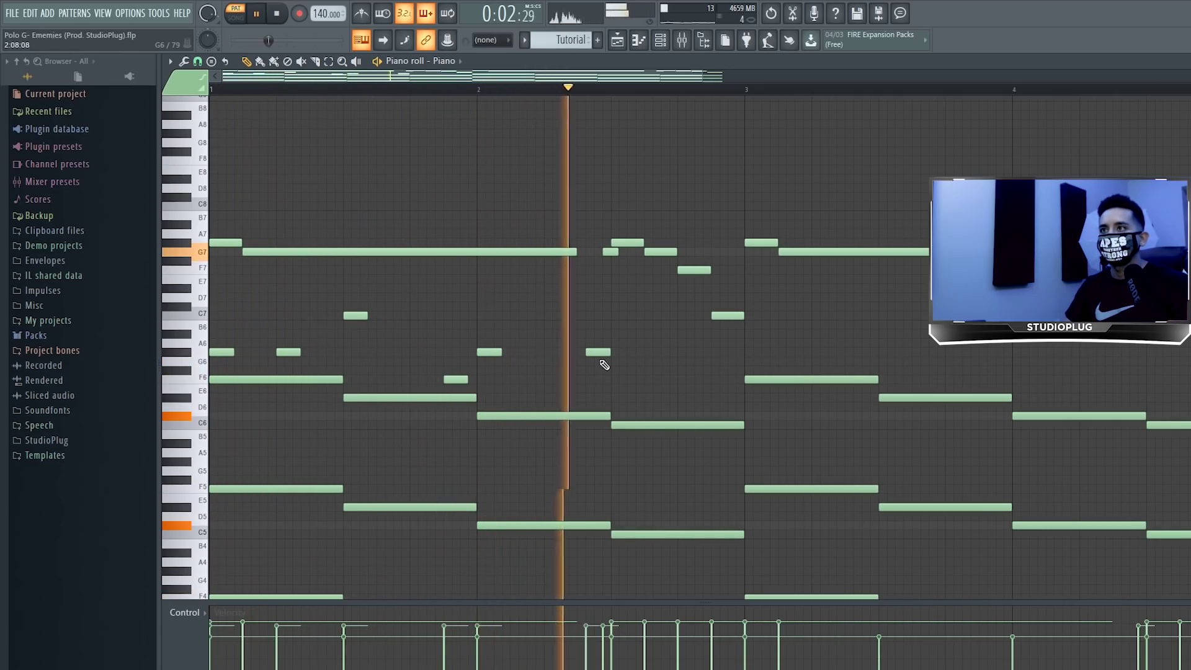
pyautogui.press('space')
pyautogui.press('space')
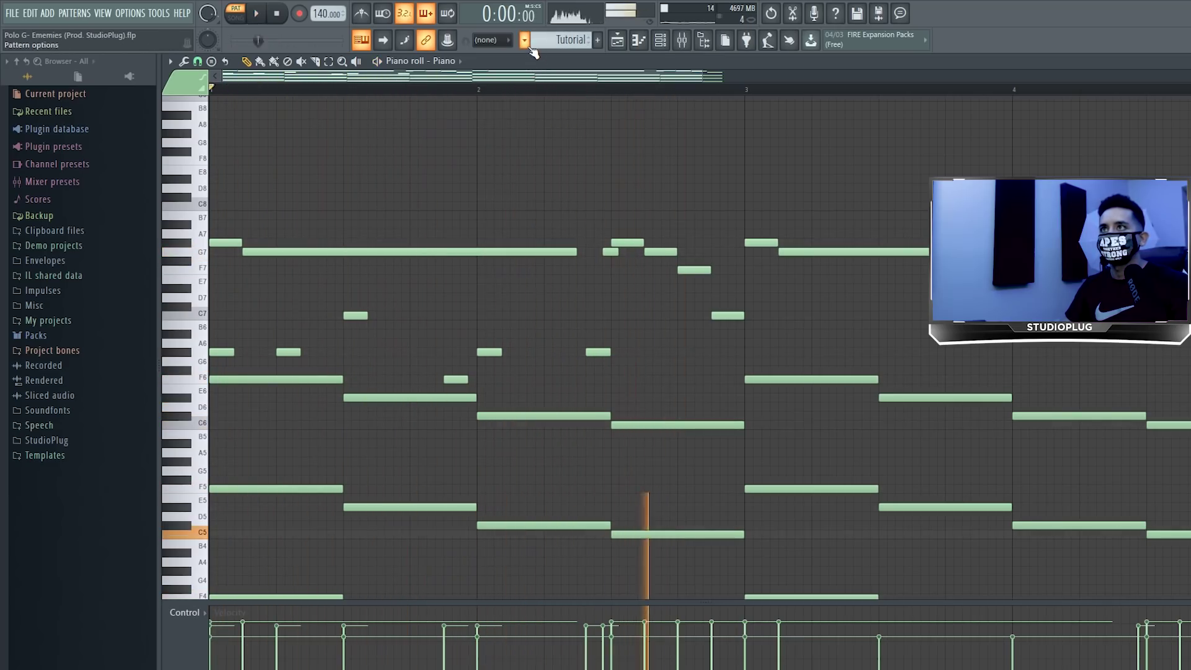
# Rework the melody's grace note at the middle of bar 2 into a short G7 on the beat followed by a short G#7.
pyautogui.press('space')
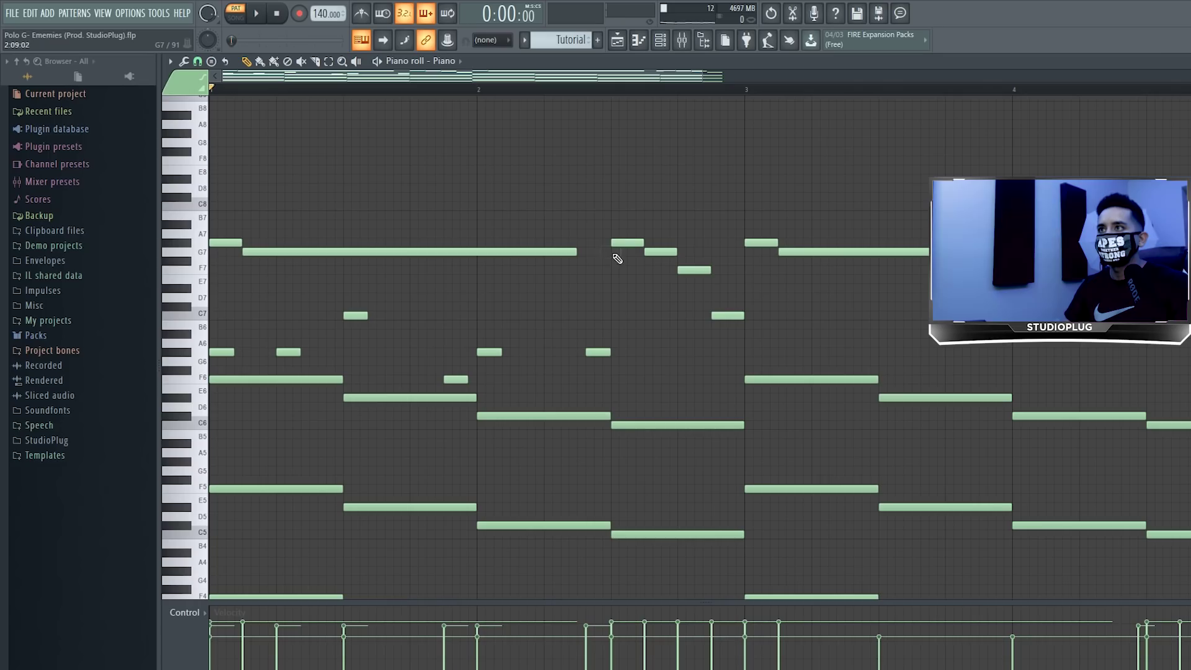
pyautogui.click(619, 251)
pyautogui.moveTo(632, 239); pyautogui.dragTo(626, 282)
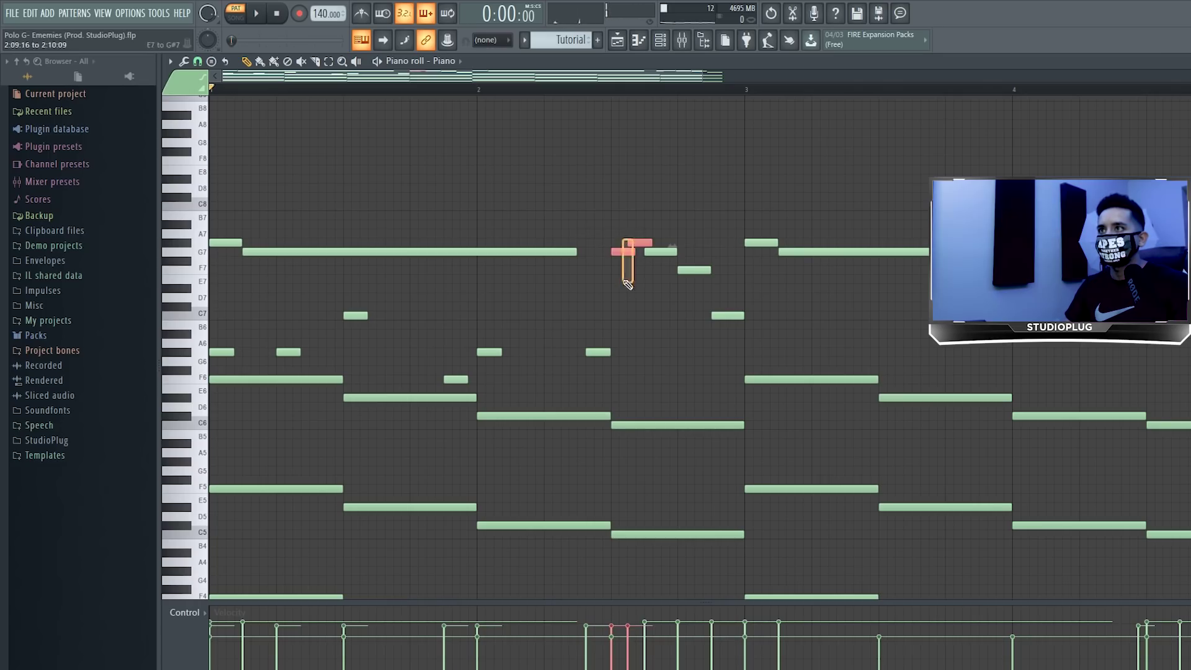
pyautogui.press('space')
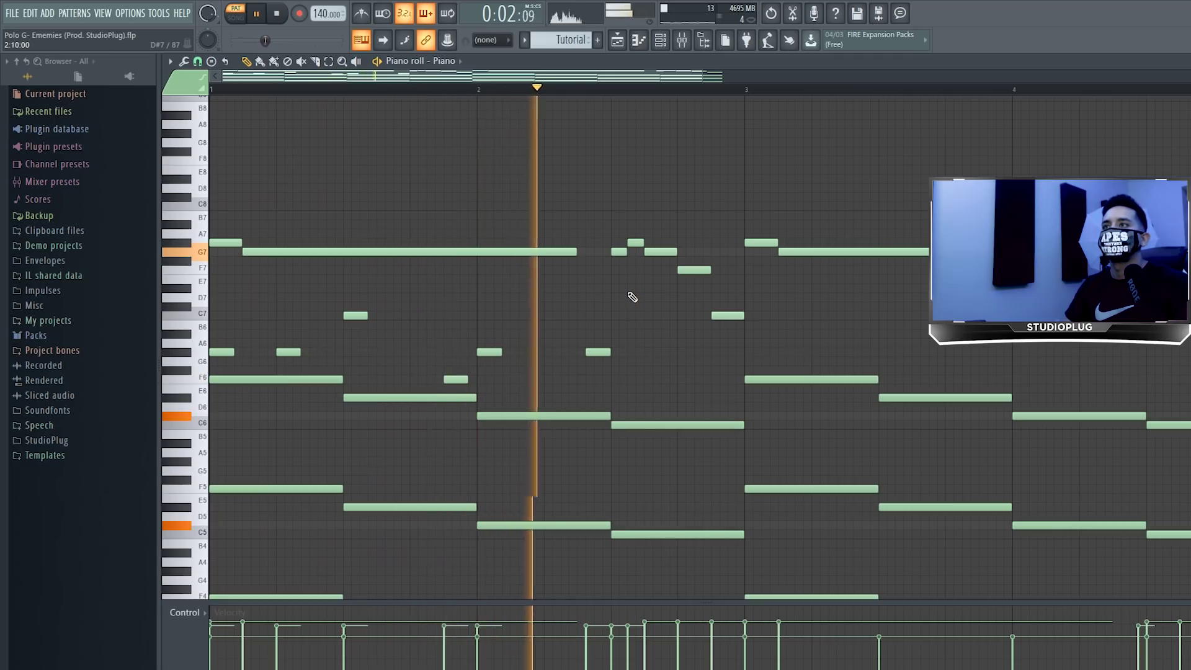
pyautogui.press('space')
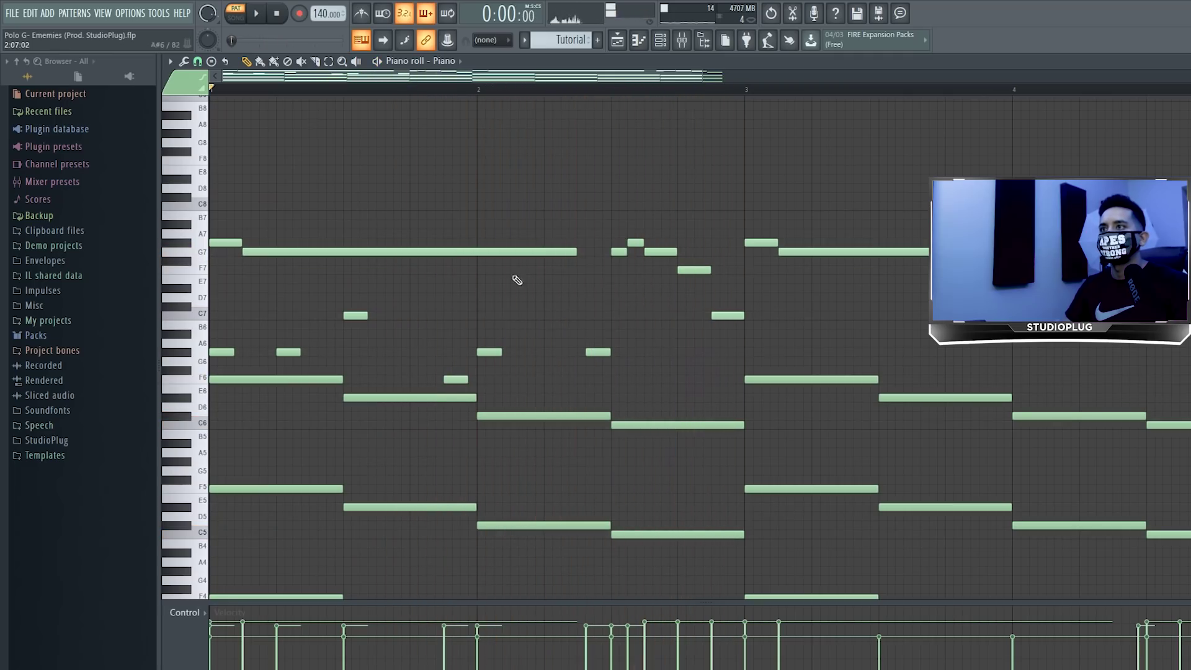
# Add a short C7 note on the downbeat of bar 1 and play the loop.
pyautogui.click(220, 316)
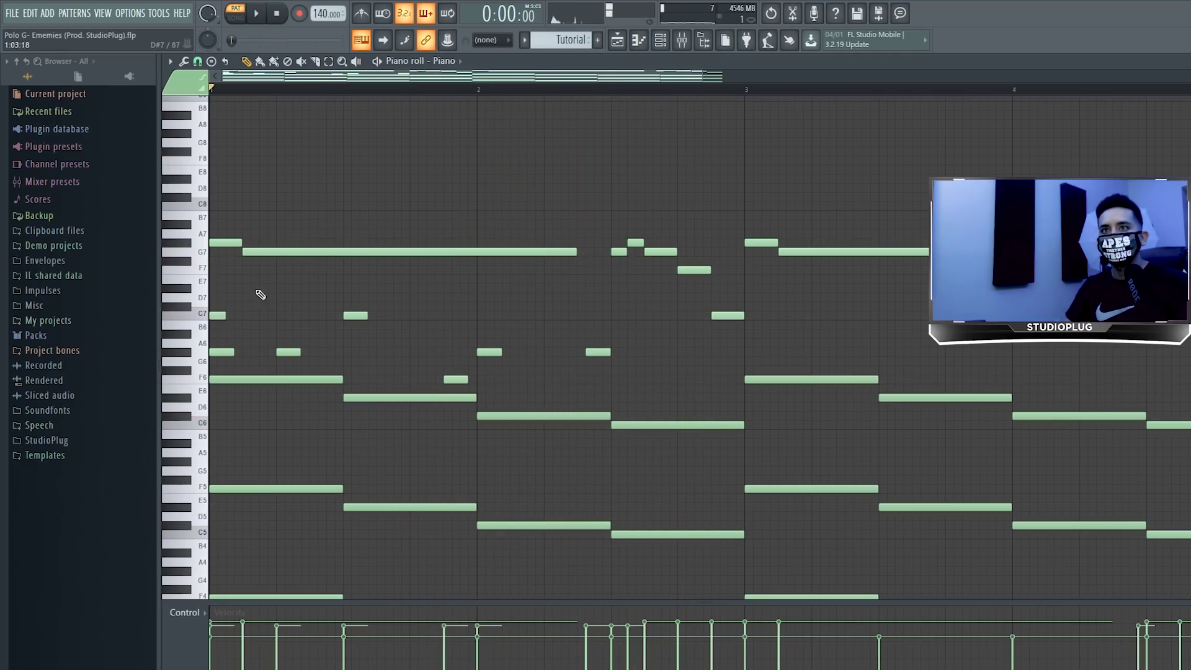
pyautogui.press('space')
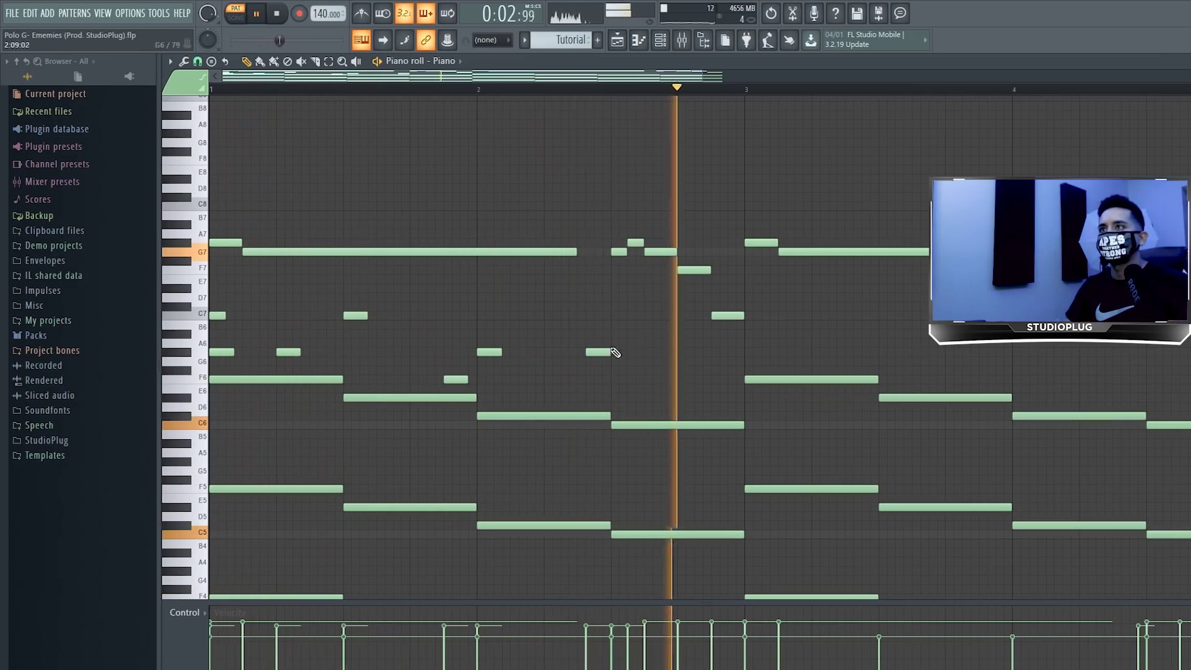
pyautogui.press('space')
# Lengthen both G#6 notes in bar 2, extending the second to mid-bar, and play the loop.
pyautogui.scroll(-2, 546, 365)
pyautogui.moveTo(552, 353); pyautogui.dragTo(544, 352)
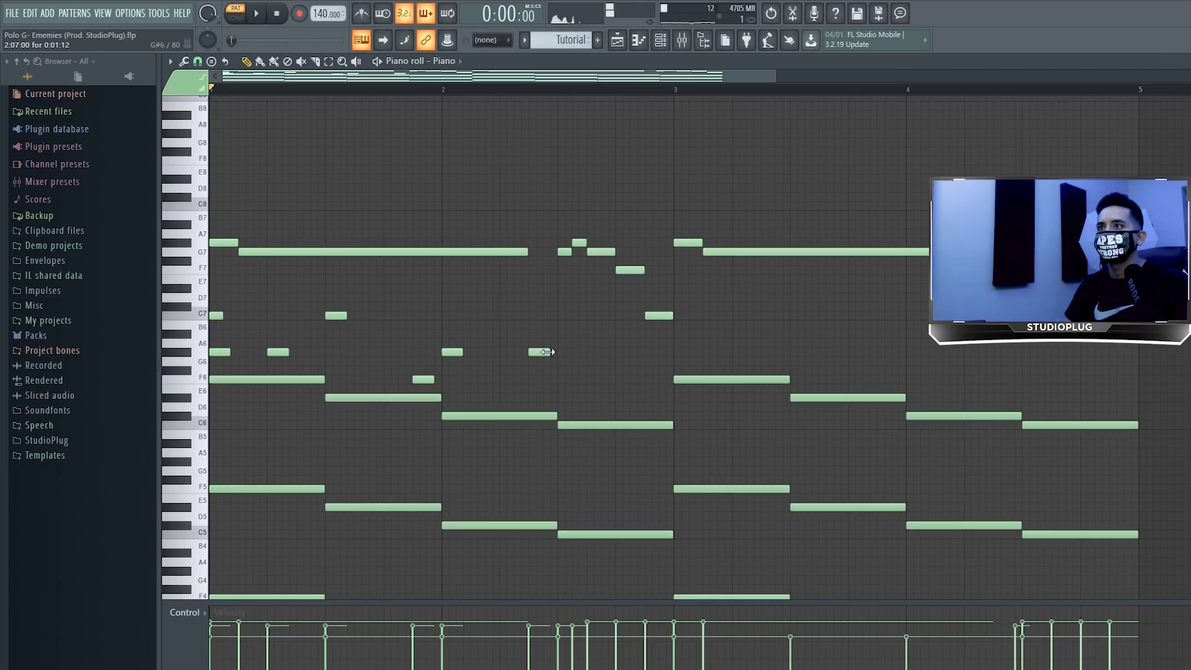
pyautogui.press('space')
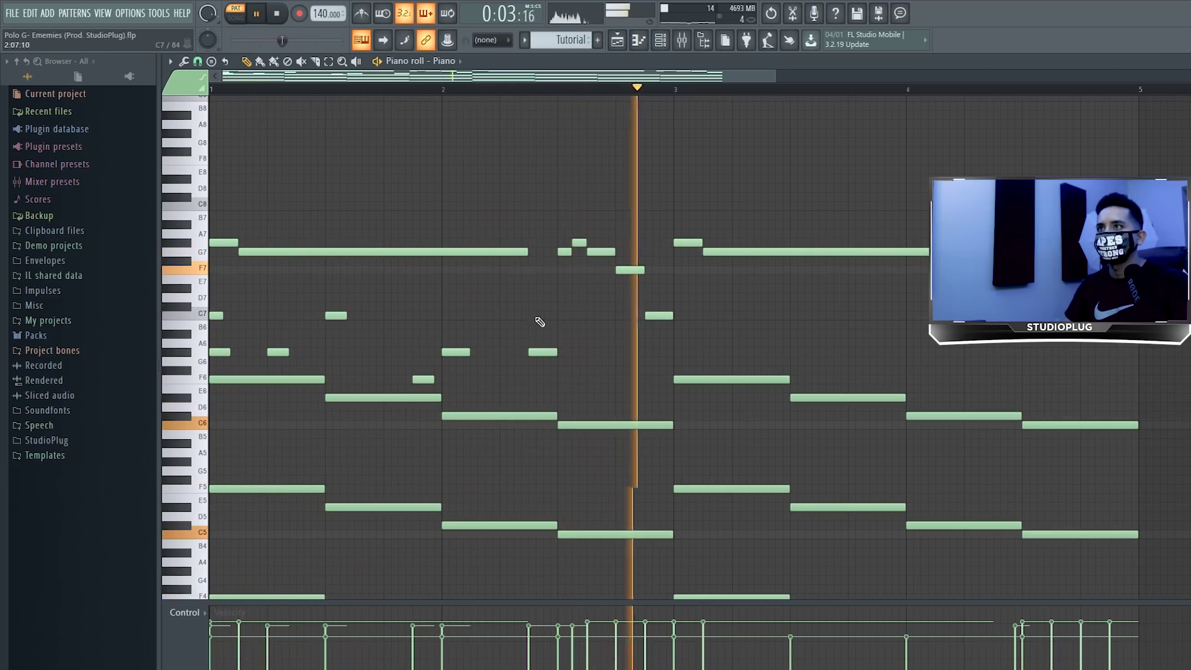
pyautogui.press('space')
# Delete all notes in bars 3 and 4 and replace them with a duplicate of bars 1 and 2.
pyautogui.moveTo(520, 385); pyautogui.dragTo(323, 310)
pyautogui.scroll(-3, 614, 330)
pyautogui.moveTo(669, 116); pyautogui.dragTo(1101, 570)
pyautogui.press('Delete')
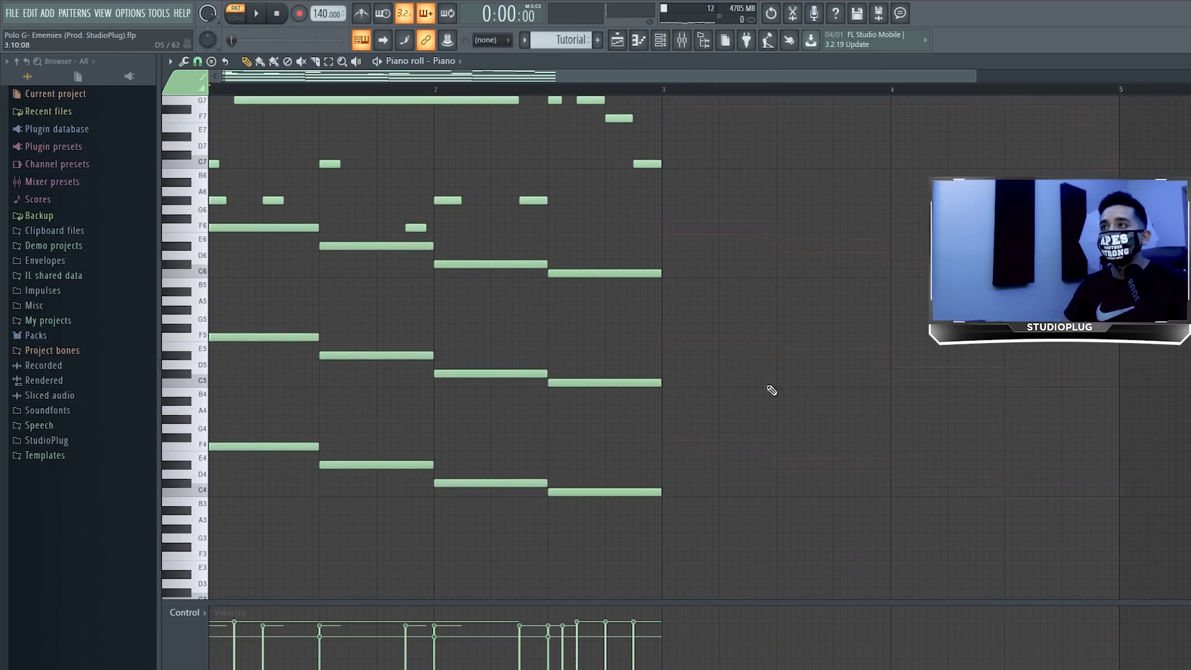
pyautogui.keyDown('ctrl'); pyautogui.rightClick(783, 396); pyautogui.keyUp('ctrl')
pyautogui.hotkey('ctrl', 'b')
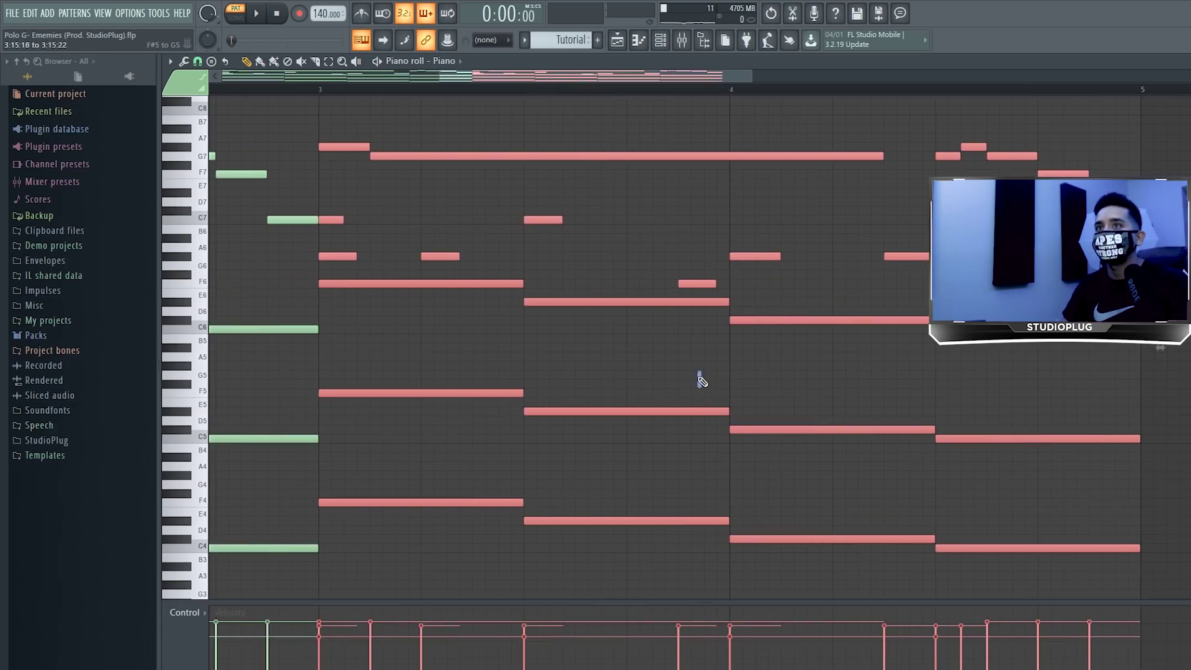
pyautogui.keyDown('ctrl'); pyautogui.rightClick(699, 378); pyautogui.keyUp('ctrl')
pyautogui.keyDown('ctrl'); pyautogui.rightClick(665, 345); pyautogui.keyUp('ctrl')
pyautogui.hotkey('ctrl', 'd')
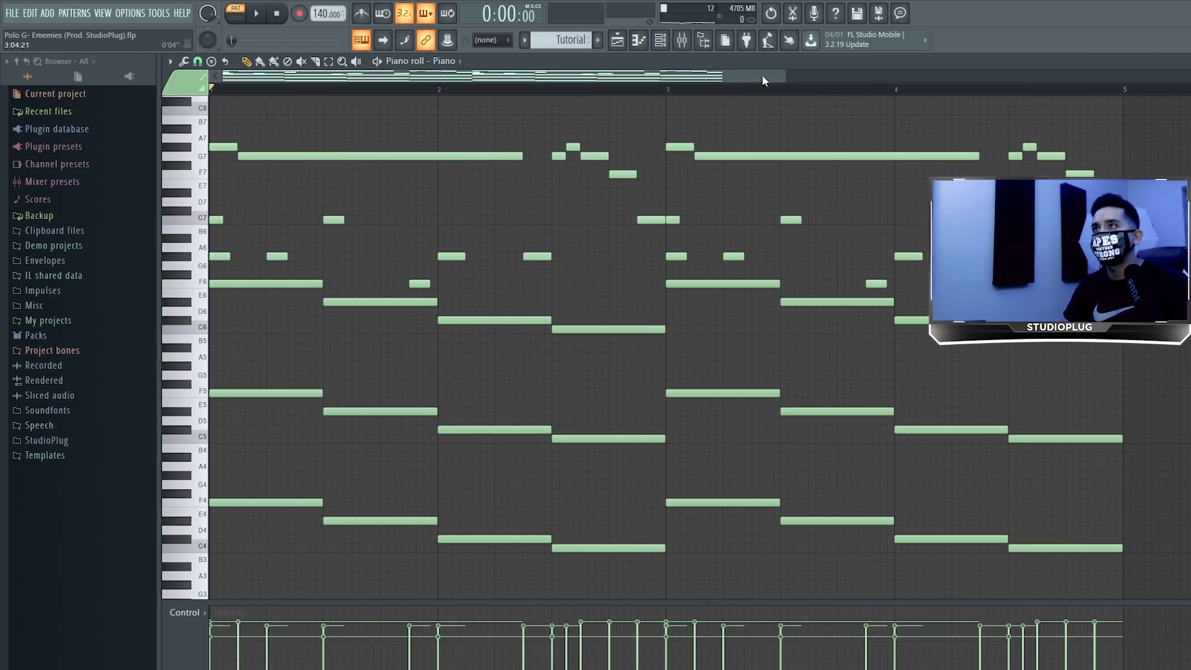
# Reduce the velocity of all notes in the pattern, then raise it slightly while listening to playback.
pyautogui.hotkey('ctrl', 'a')
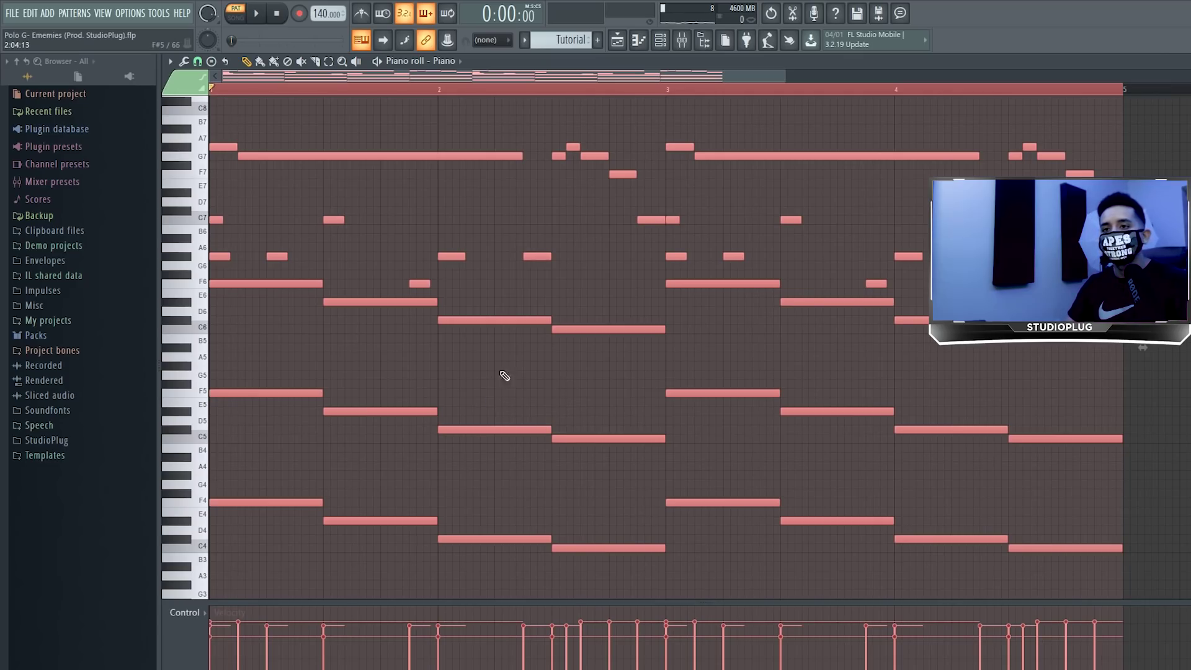
pyautogui.scroll(-10, 522, 371)
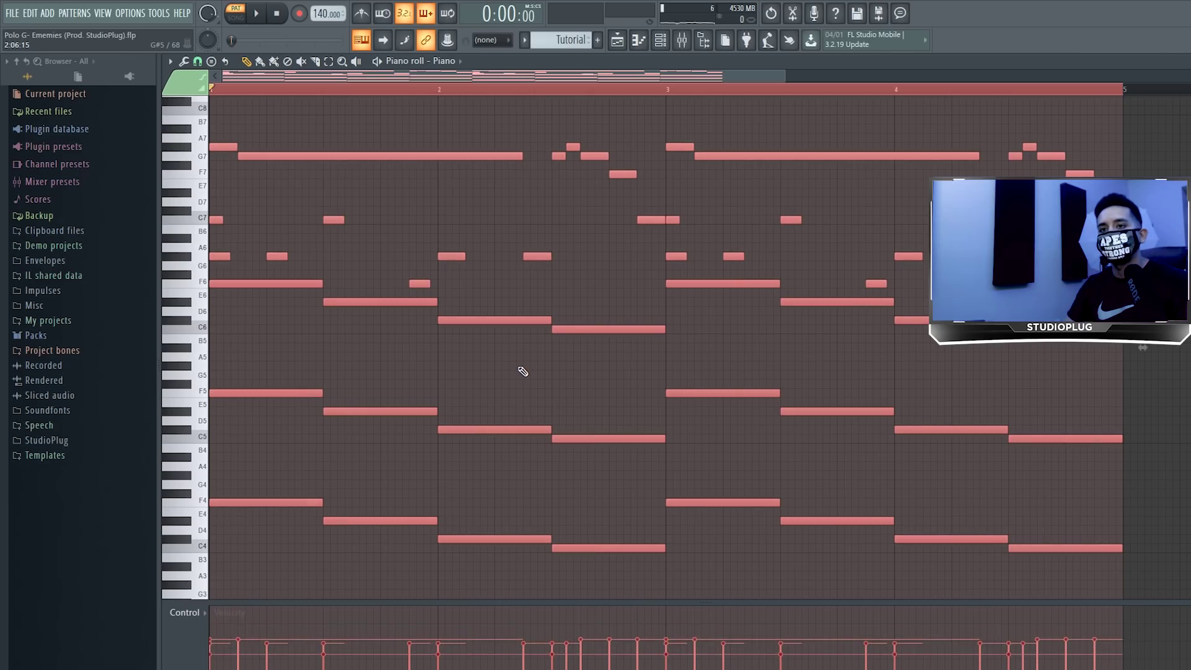
pyautogui.press('space')
pyautogui.keyDown('ctrl'); pyautogui.click(490, 380); pyautogui.keyUp('ctrl')
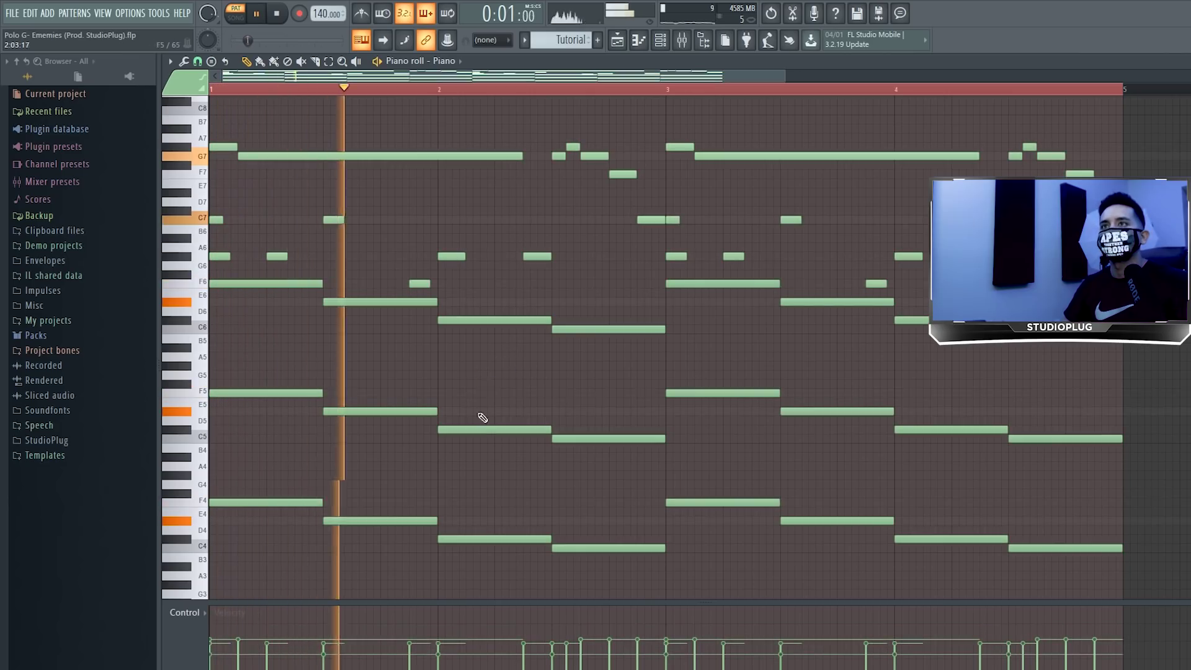
pyautogui.scroll(2, 484, 413)
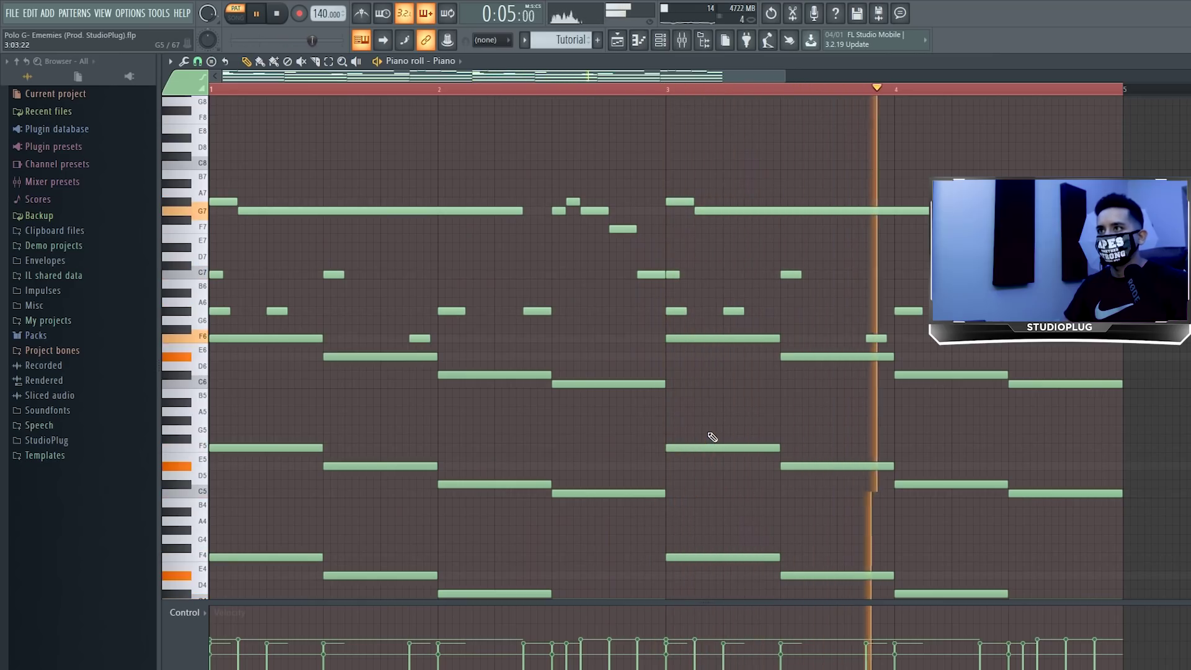
pyautogui.hotkey('ctrl', 'a')
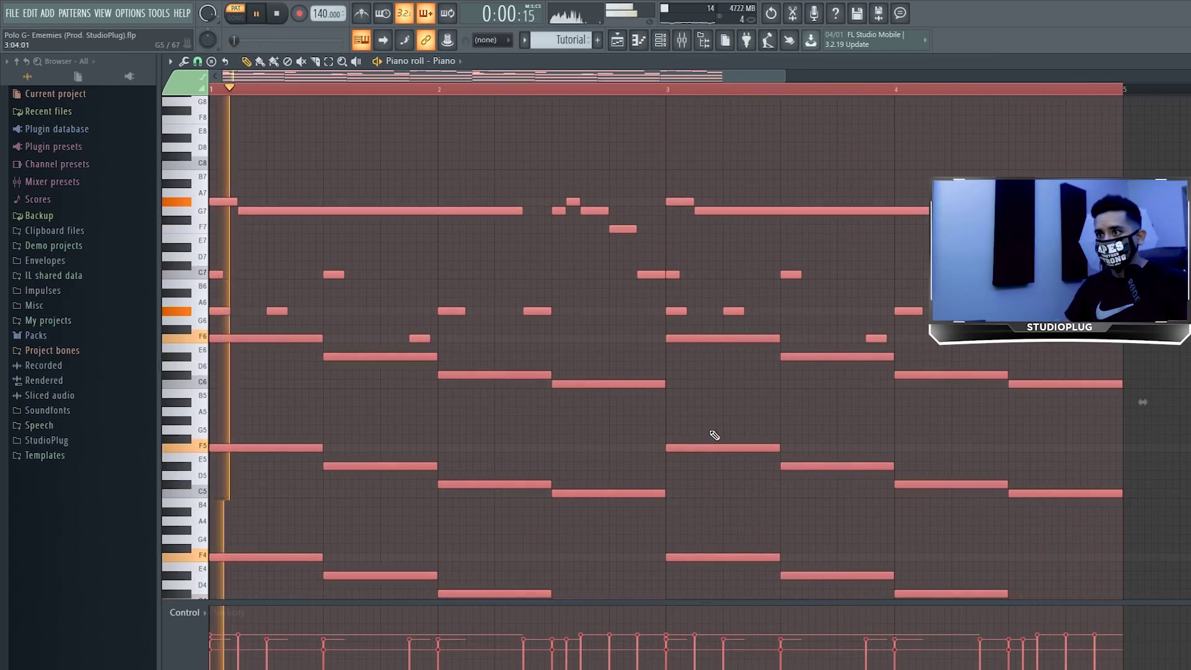
pyautogui.hotkey('ctrl', 'd')
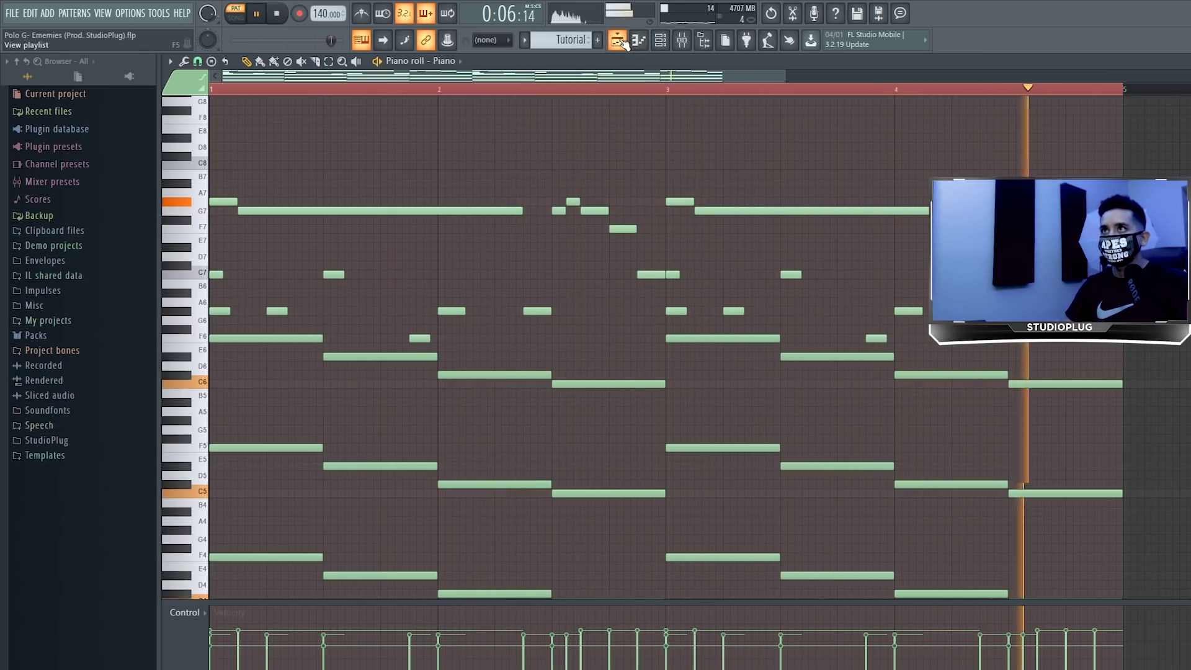
pyautogui.press('space')
# Paste the Piano channel's notes into the Piano Half Speed channel.
pyautogui.click(661, 41)
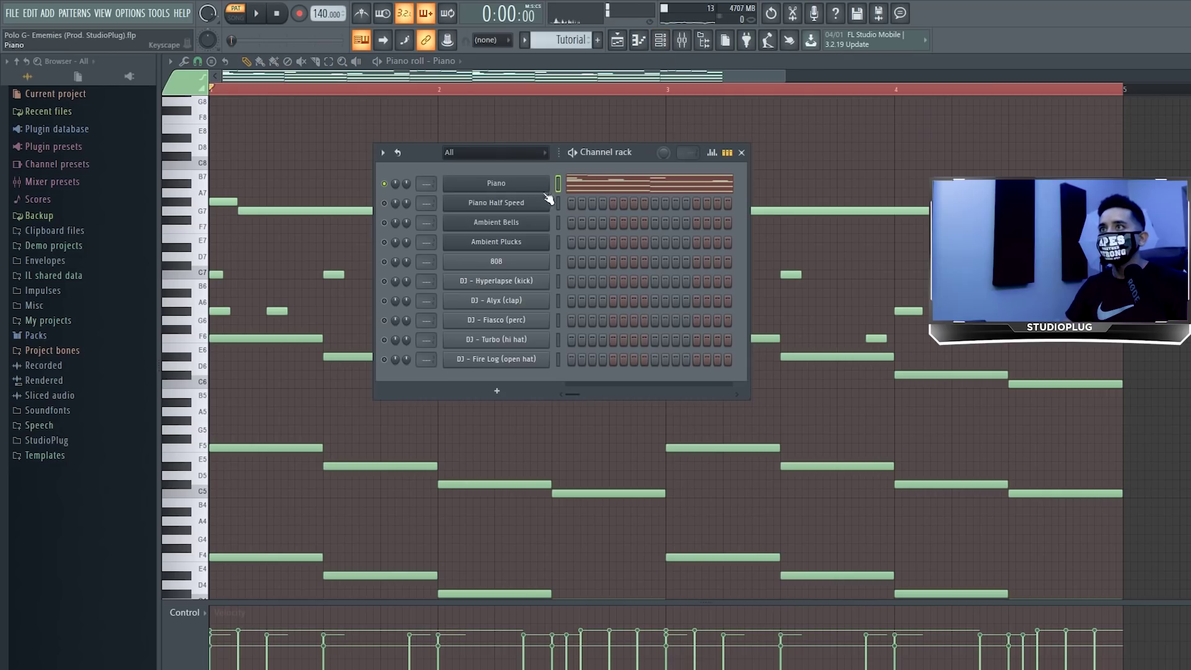
pyautogui.rightClick(558, 199)
pyautogui.click(561, 202)
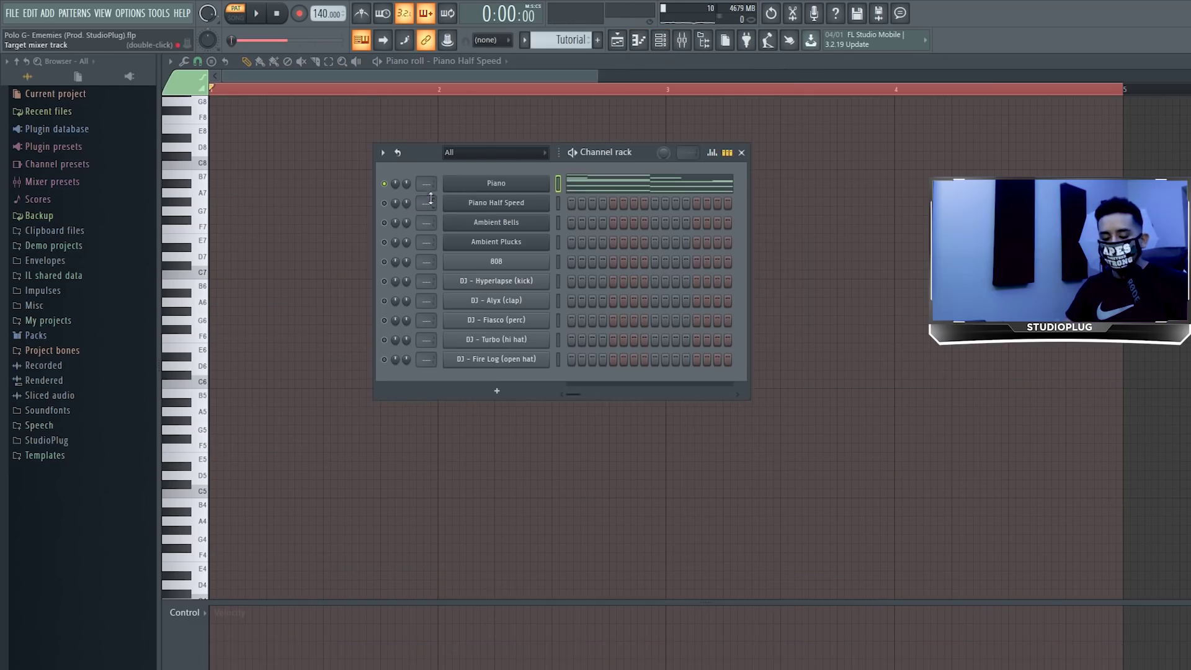
pyautogui.moveTo(425, 152); pyautogui.dragTo(439, 144)
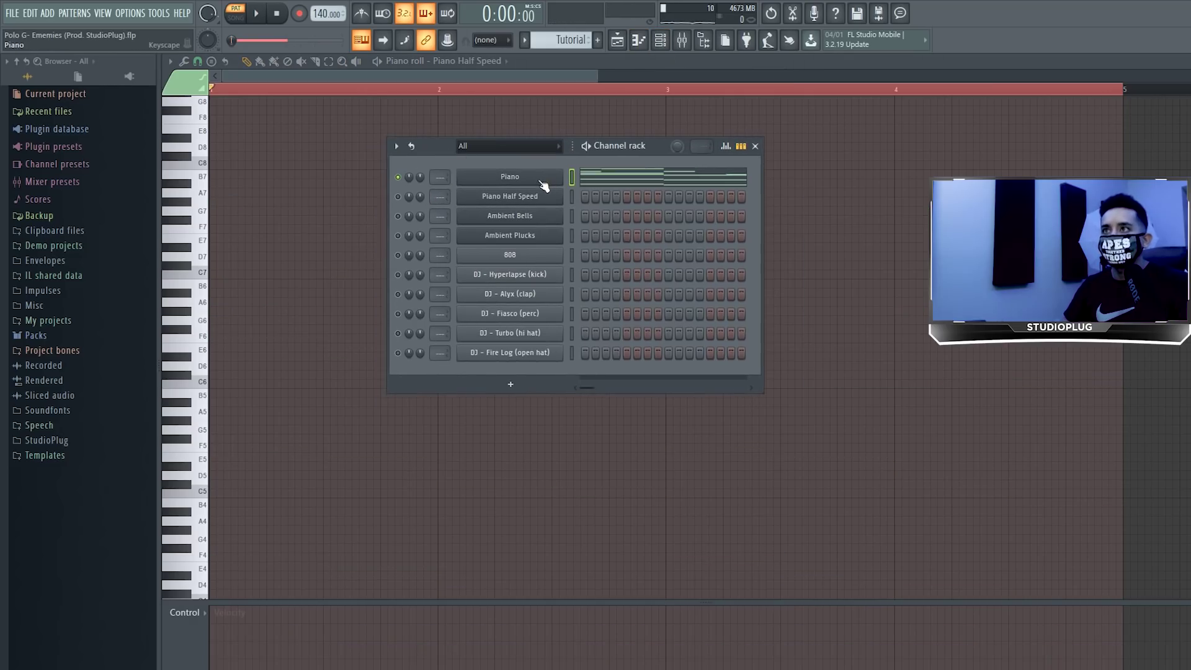
pyautogui.click(572, 196)
pyautogui.hotkey('ctrl', 'v')
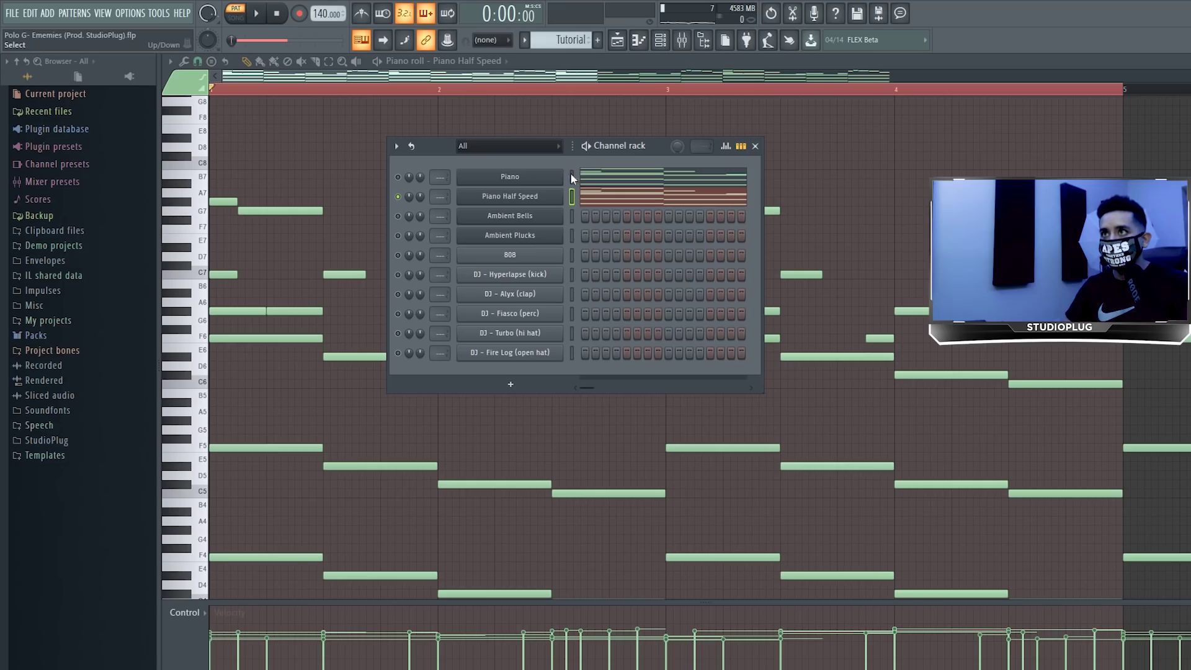
# Select every channel in the channel rack and color them with a gradient running from blue to green.
pyautogui.moveTo(572, 177); pyautogui.dragTo(572, 353)
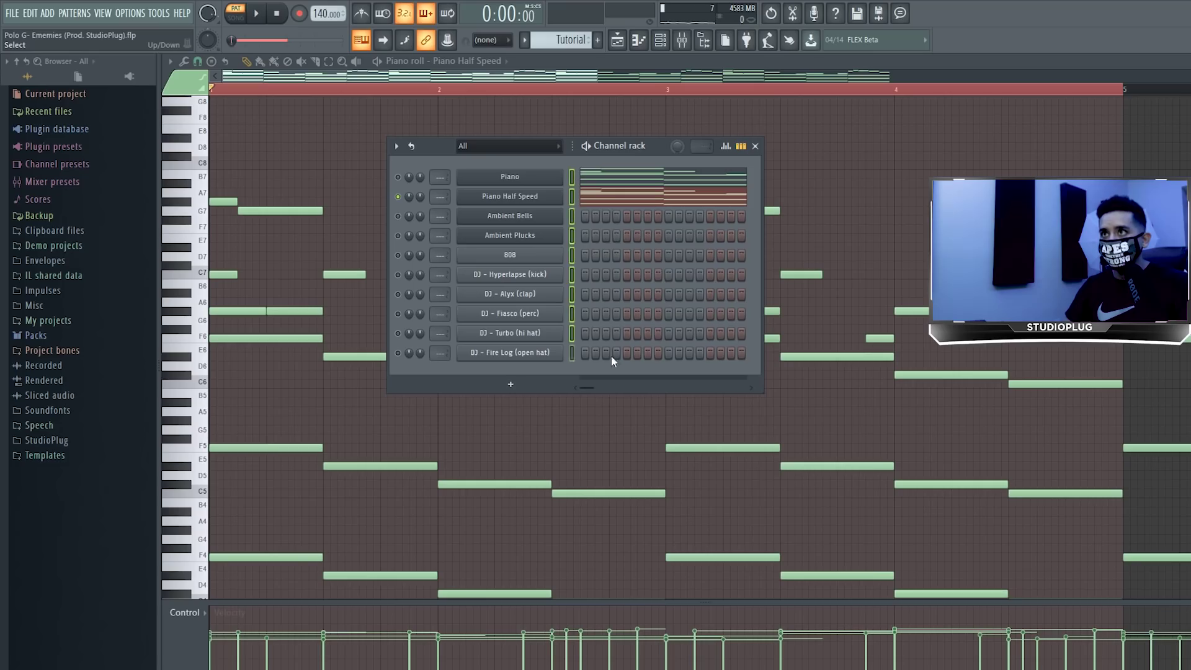
pyautogui.click(395, 148)
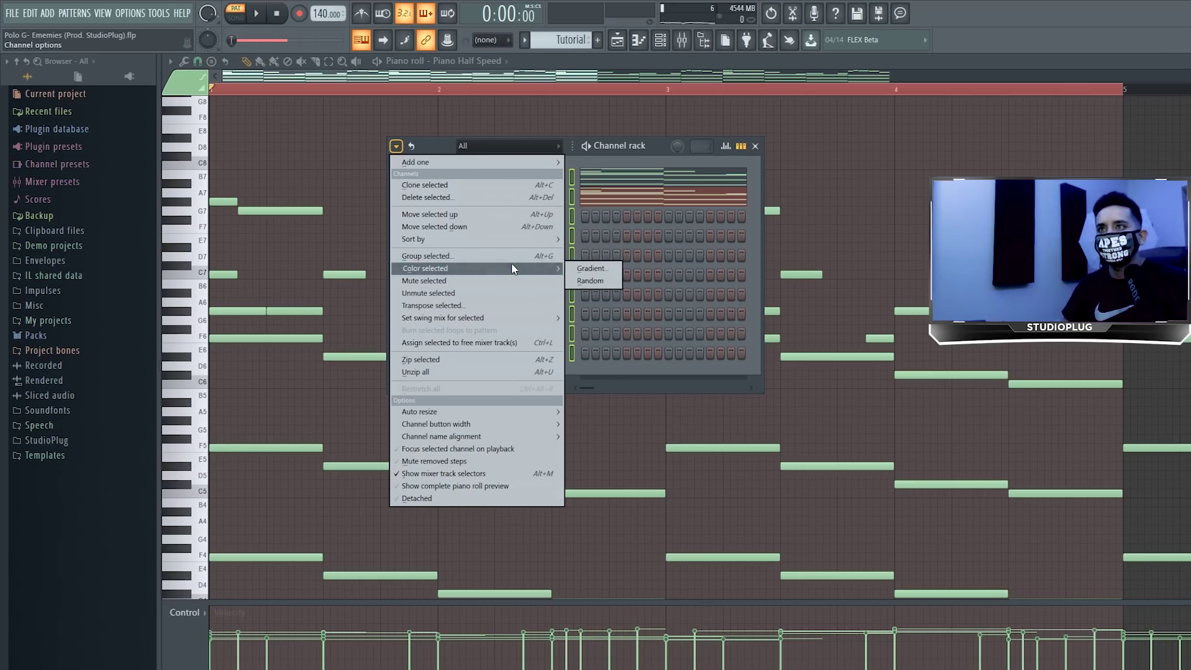
pyautogui.click(571, 177)
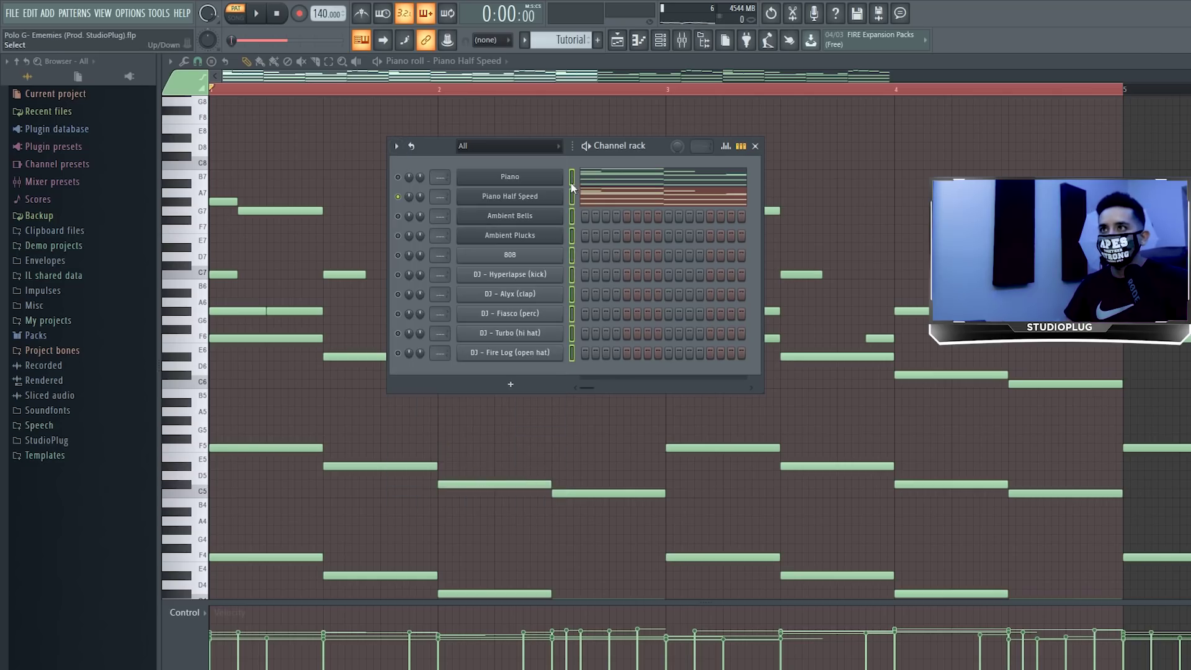
pyautogui.click(572, 180)
pyautogui.click(572, 181)
pyautogui.click(395, 146)
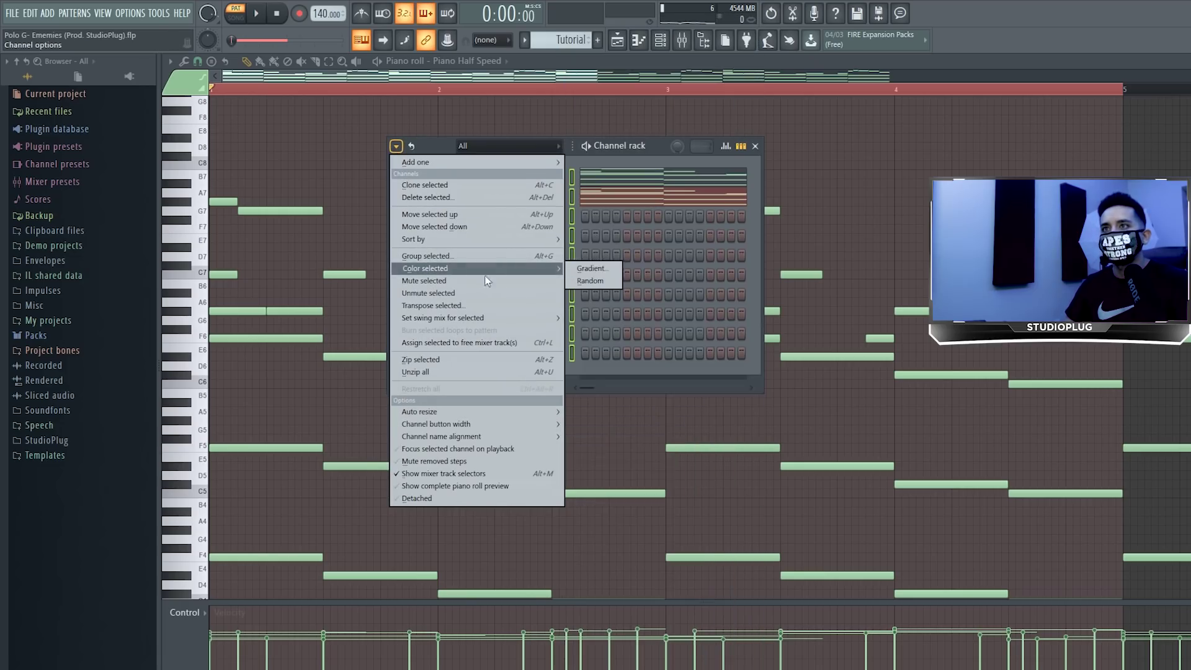
pyautogui.click(587, 269)
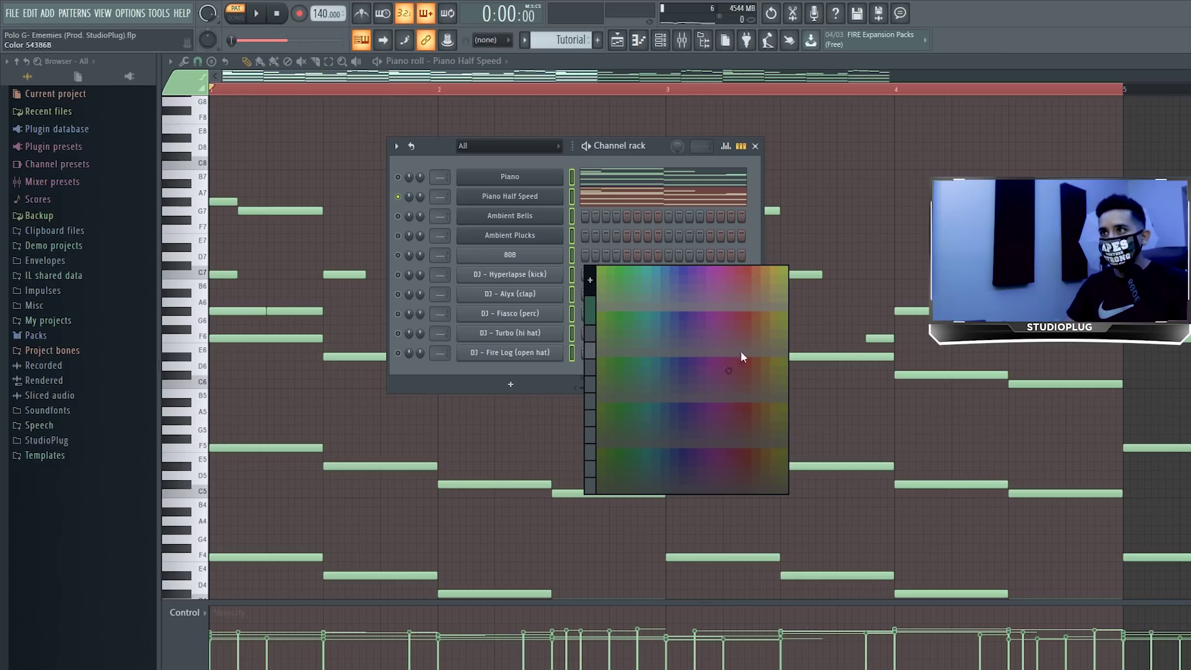
pyautogui.click(664, 318)
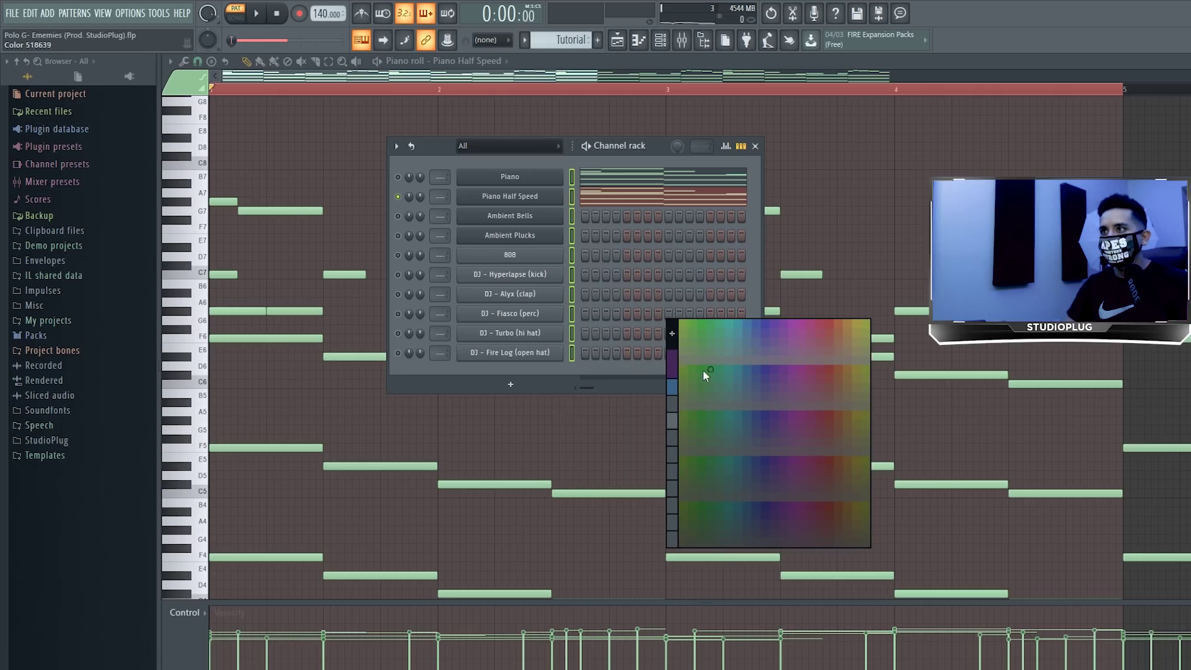
pyautogui.click(702, 370)
# Route all ten selected channels to mixer tracks 1 to 10, keeping the channel names and colors.
pyautogui.press('F9')
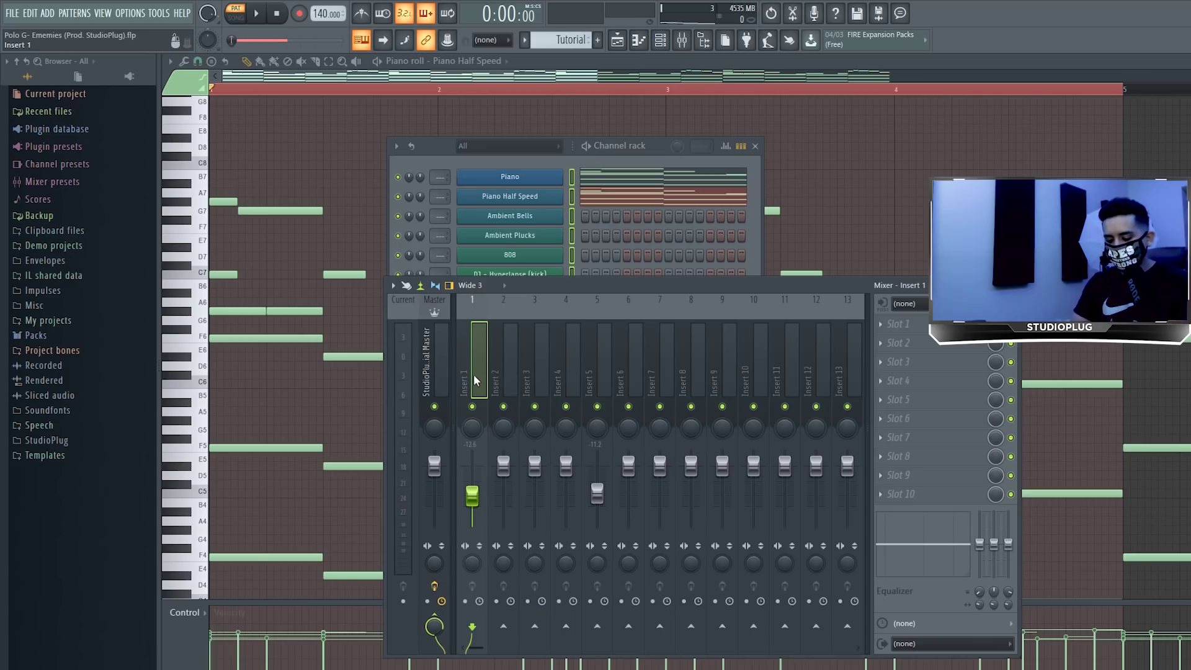
pyautogui.hotkey('ctrl', 'l')
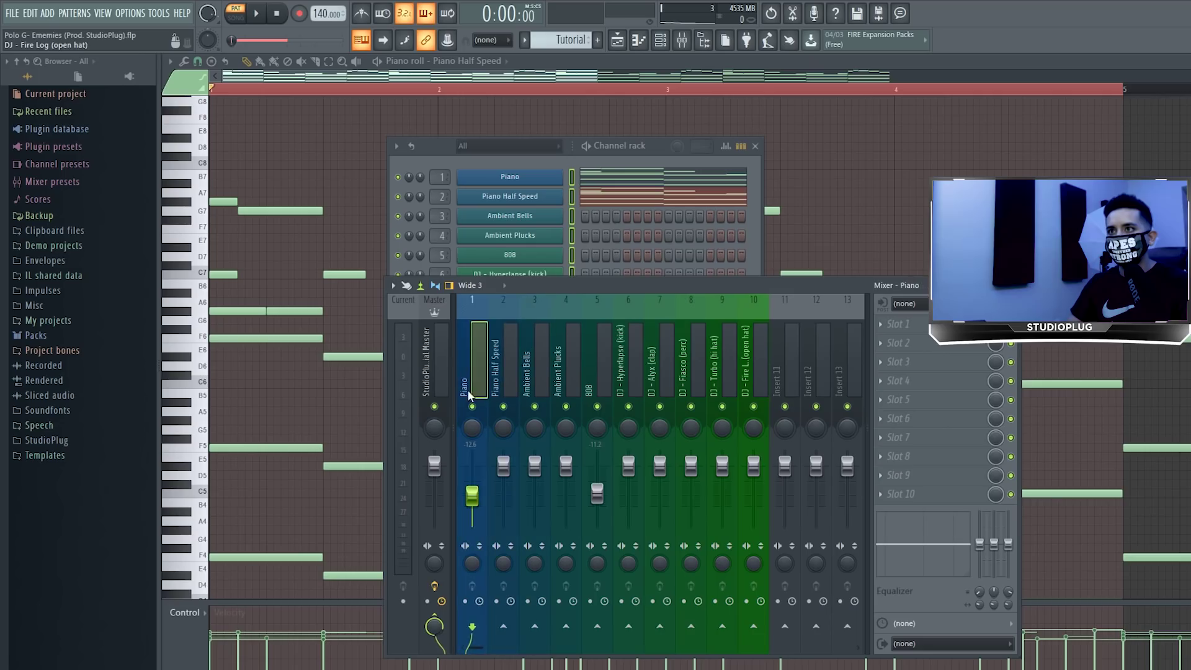
pyautogui.moveTo(530, 289); pyautogui.dragTo(721, 215)
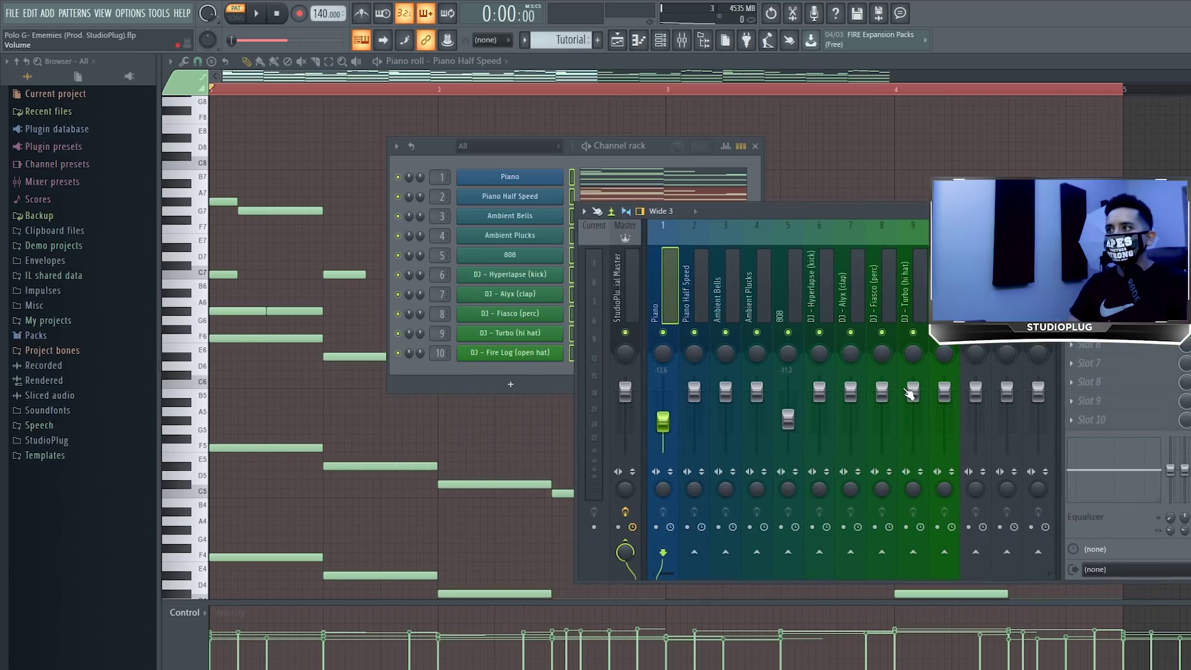
# Lower the faders of mixer tracks 1 to 10 together to the same low level.
pyautogui.keyDown('shift'); pyautogui.click(944, 279); pyautogui.keyUp('shift')
pyautogui.moveTo(793, 423); pyautogui.dragTo(792, 462)
pyautogui.click(671, 432)
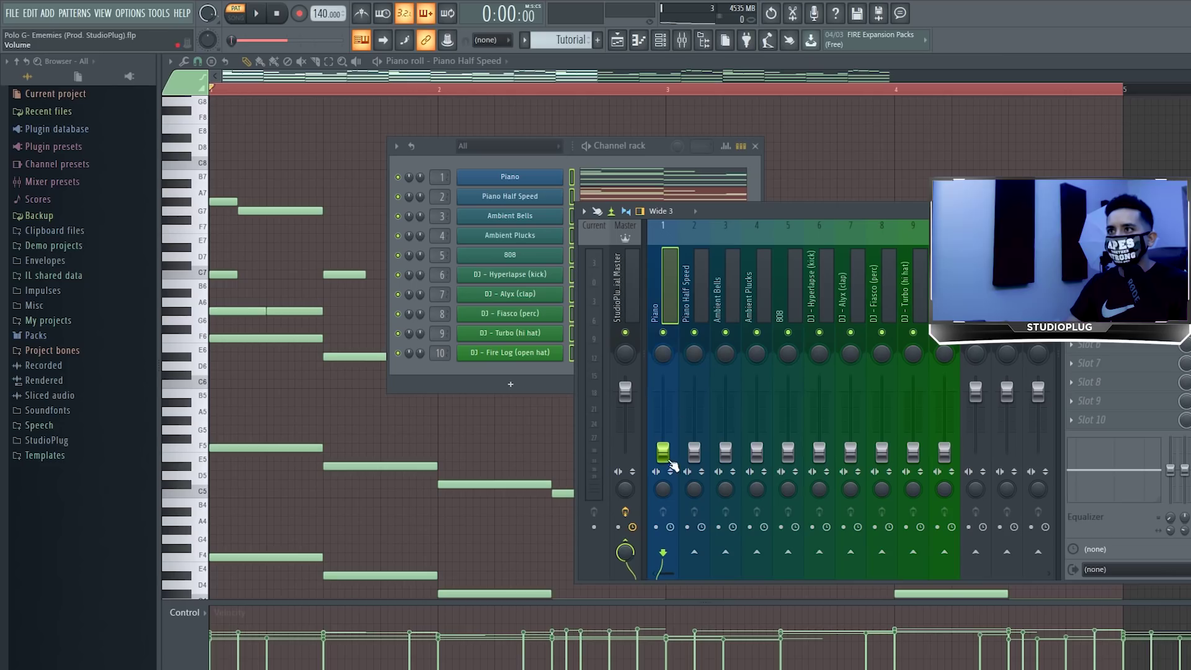
# Raise the Piano mixer track's fader to about -3.9 dB and listen to the pattern.
pyautogui.moveTo(662, 441); pyautogui.dragTo(662, 404)
pyautogui.press('space')
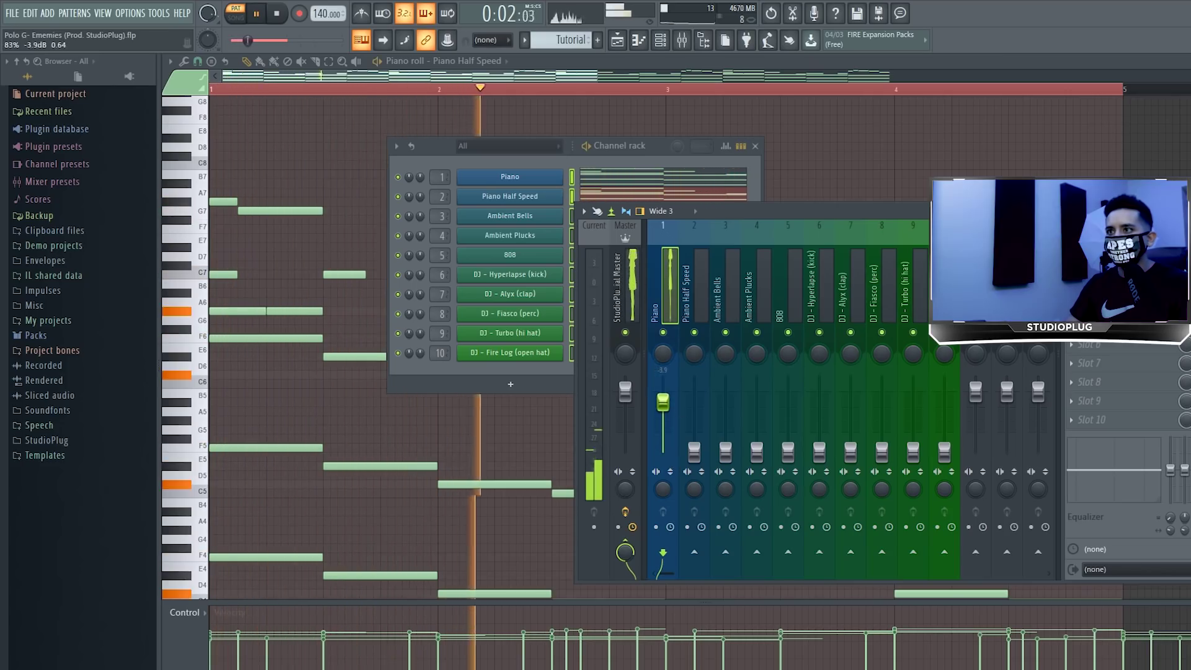
pyautogui.moveTo(721, 210); pyautogui.dragTo(658, 184)
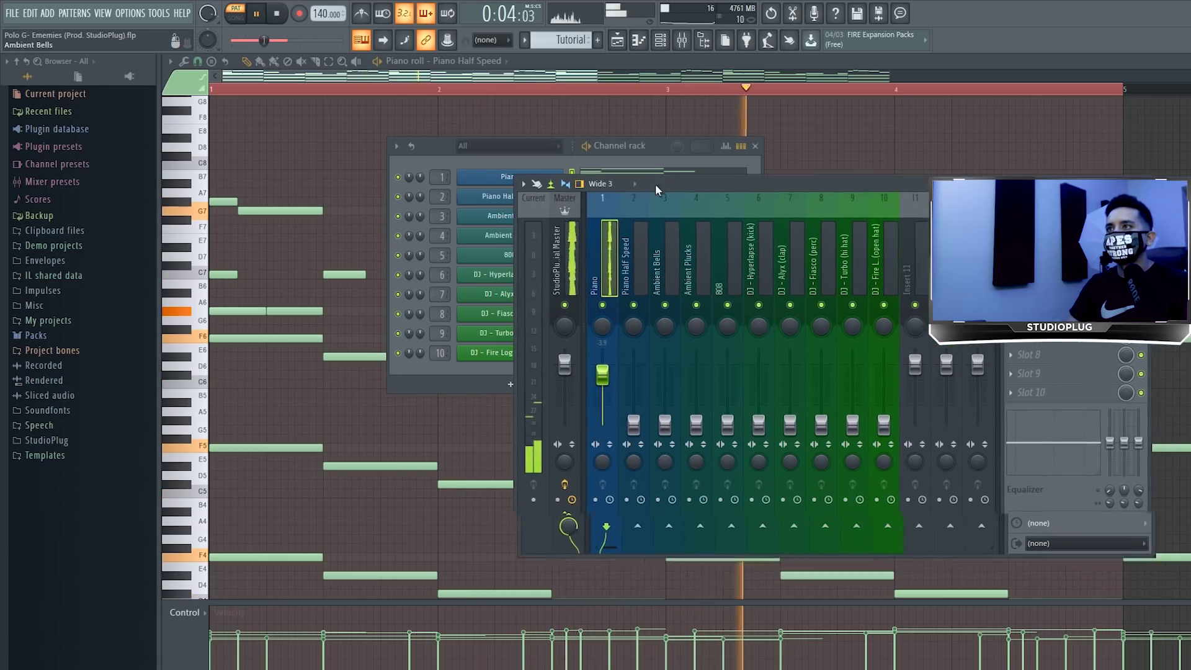
pyautogui.press('space')
# Inspect the effects on the Master track, then audition the Piano track.
pyautogui.click(555, 248)
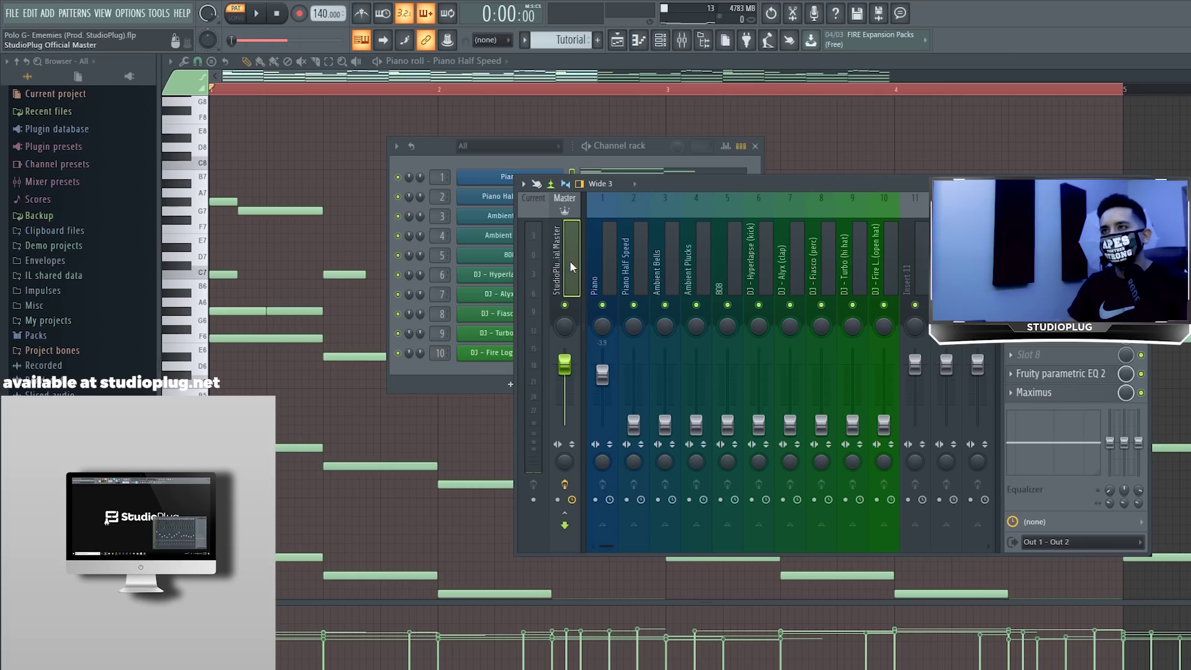
pyautogui.moveTo(661, 180); pyautogui.dragTo(709, 139)
pyautogui.click(613, 239)
pyautogui.press('space')
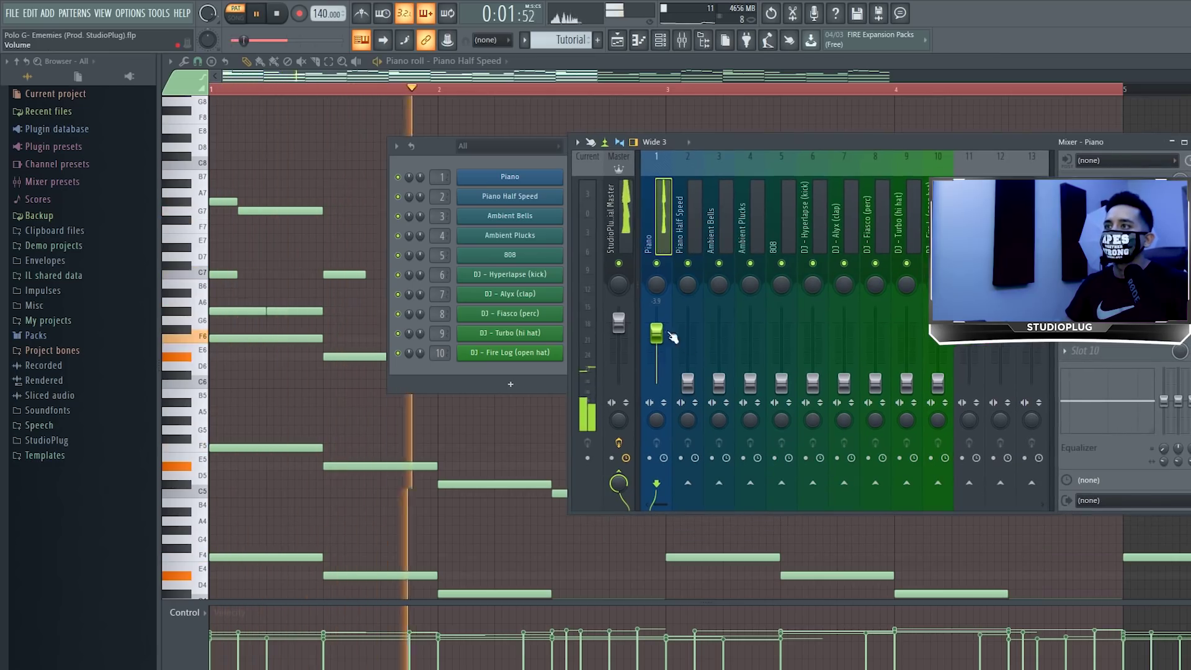
pyautogui.press('space')
# Raise the Piano Half Speed mixer track's fader to about -2.2 dB and listen to the result.
pyautogui.moveTo(689, 381); pyautogui.dragTo(687, 329)
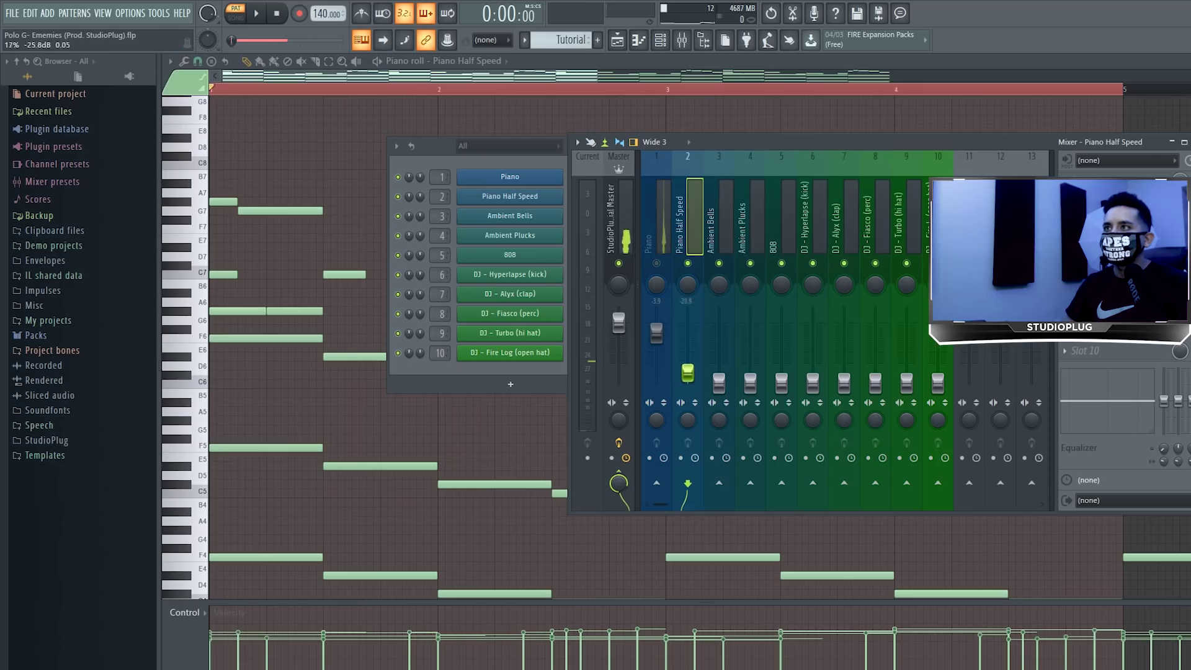
pyautogui.press('space')
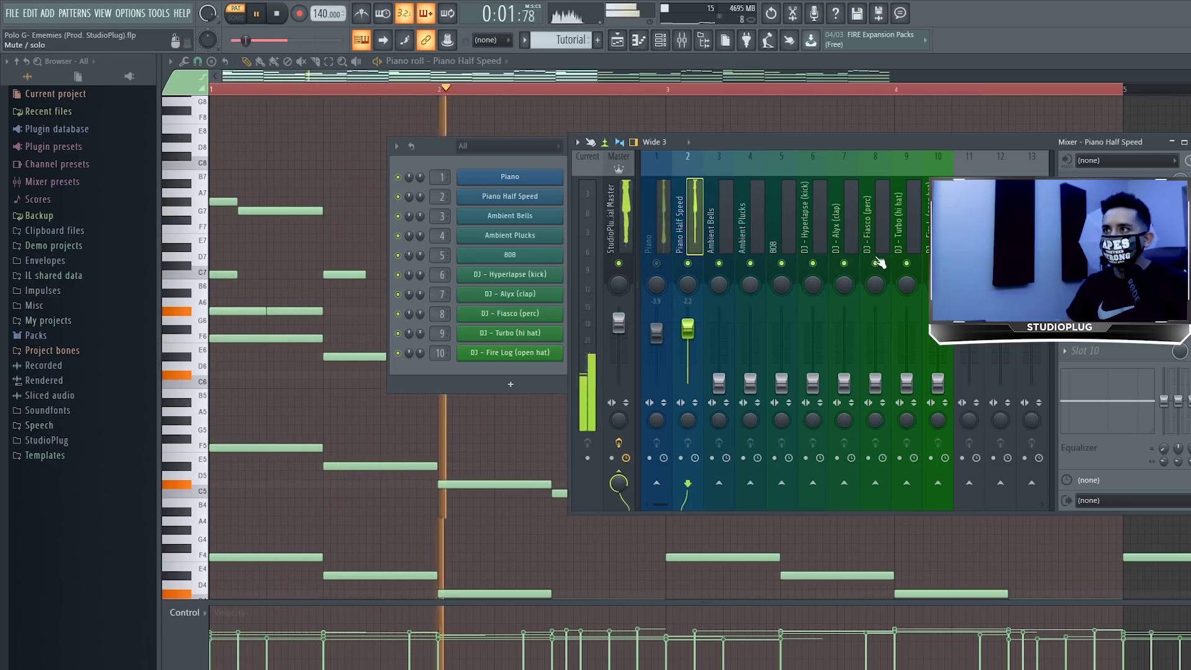
pyautogui.press('space')
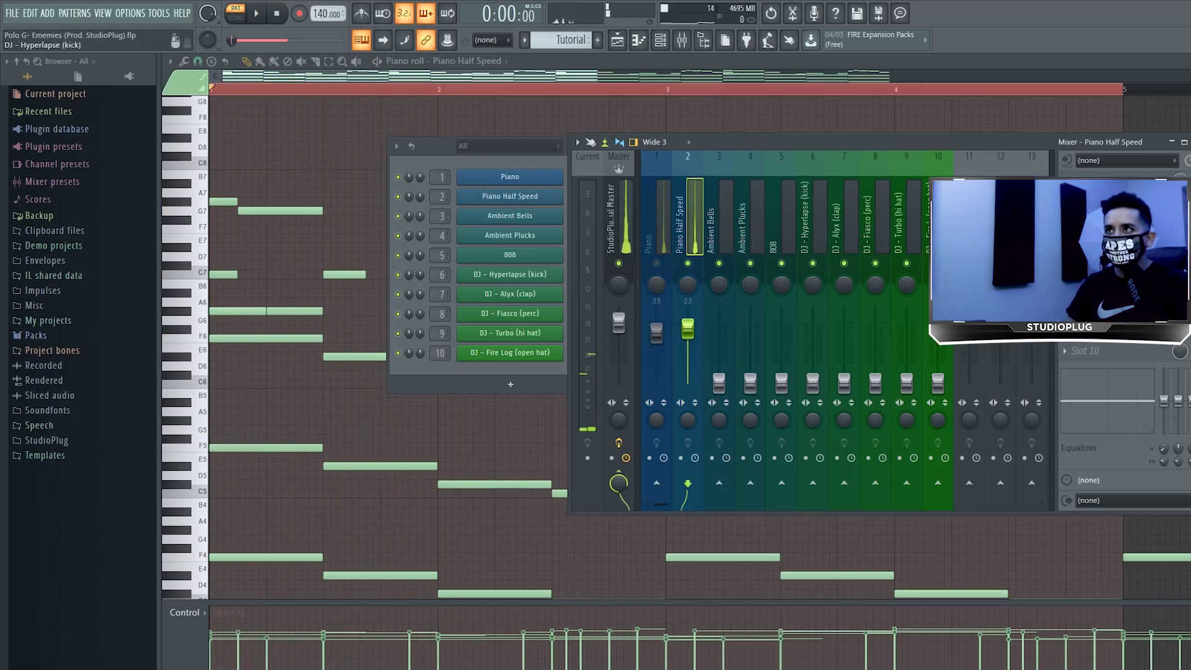
# Add Gross Beat to the Piano Half Speed mixer track with the Momentary preset and the 1/2 Speed time effect.
pyautogui.click(1065, 180)
pyautogui.click(995, 251)
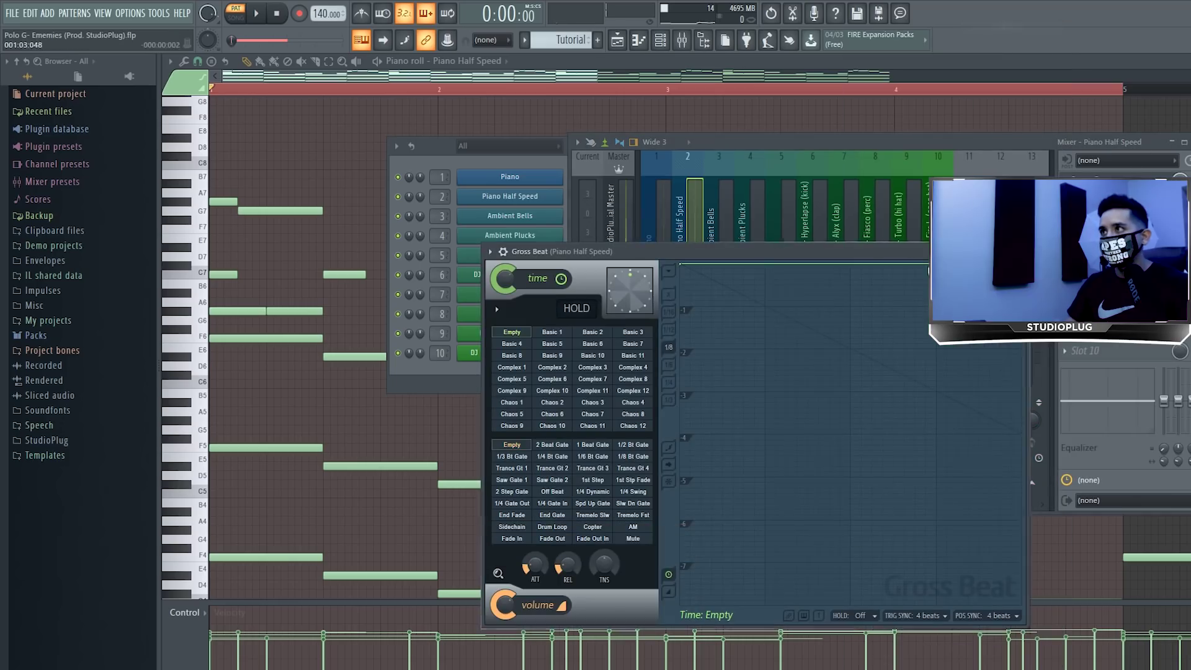
pyautogui.rightClick(979, 251)
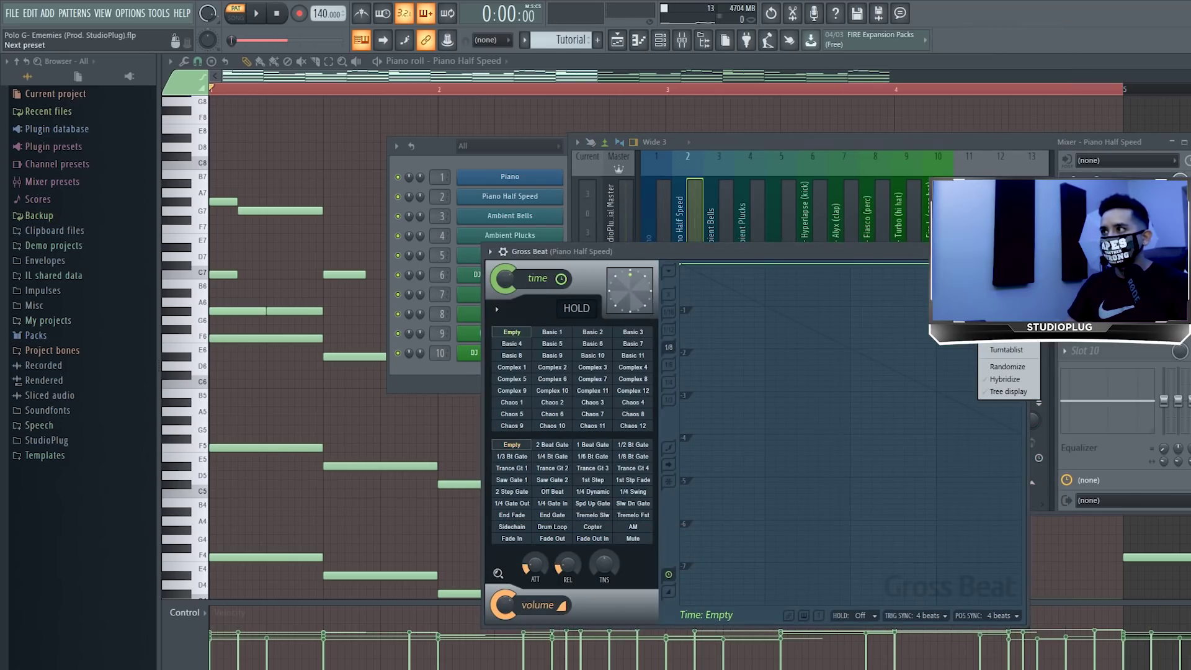
pyautogui.click(1006, 312)
pyautogui.click(595, 415)
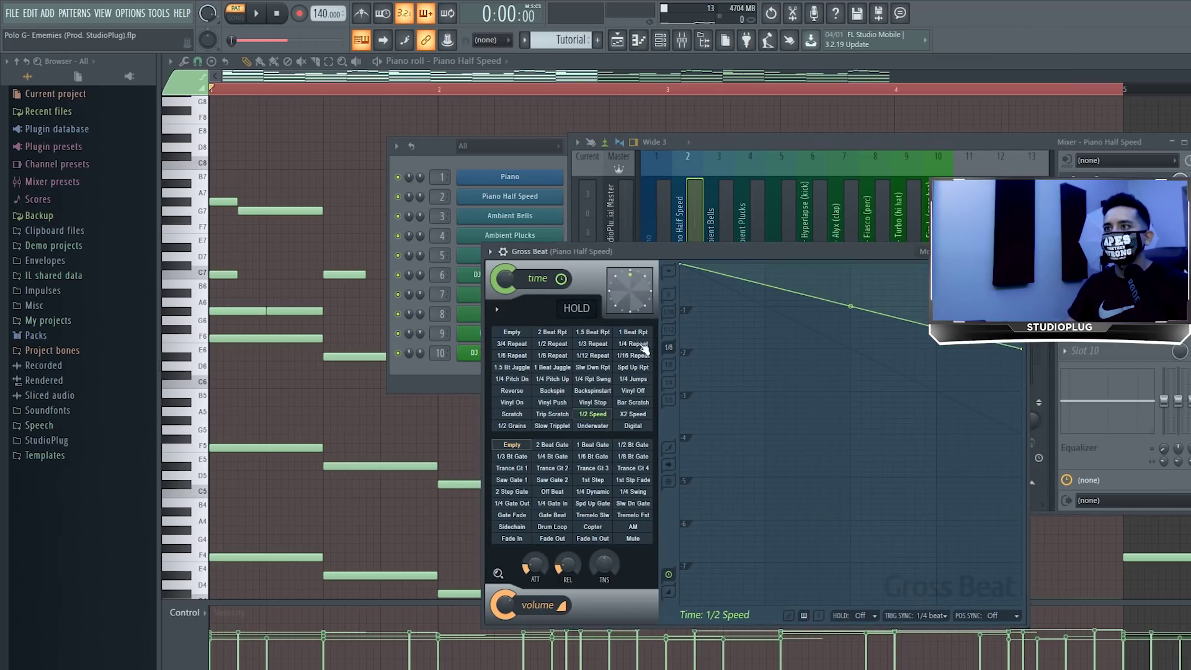
# Play back the half-speed piano and adjust the system speaker volume for listening.
pyautogui.click(694, 217)
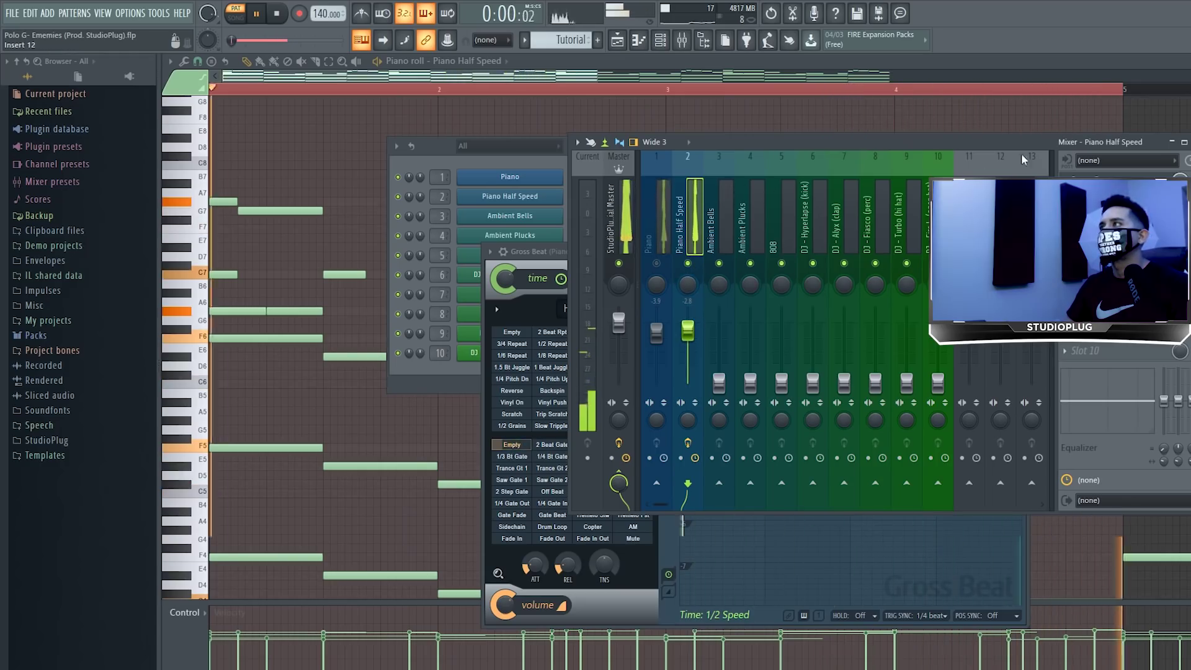
pyautogui.press('space')
pyautogui.click(1138, 1)
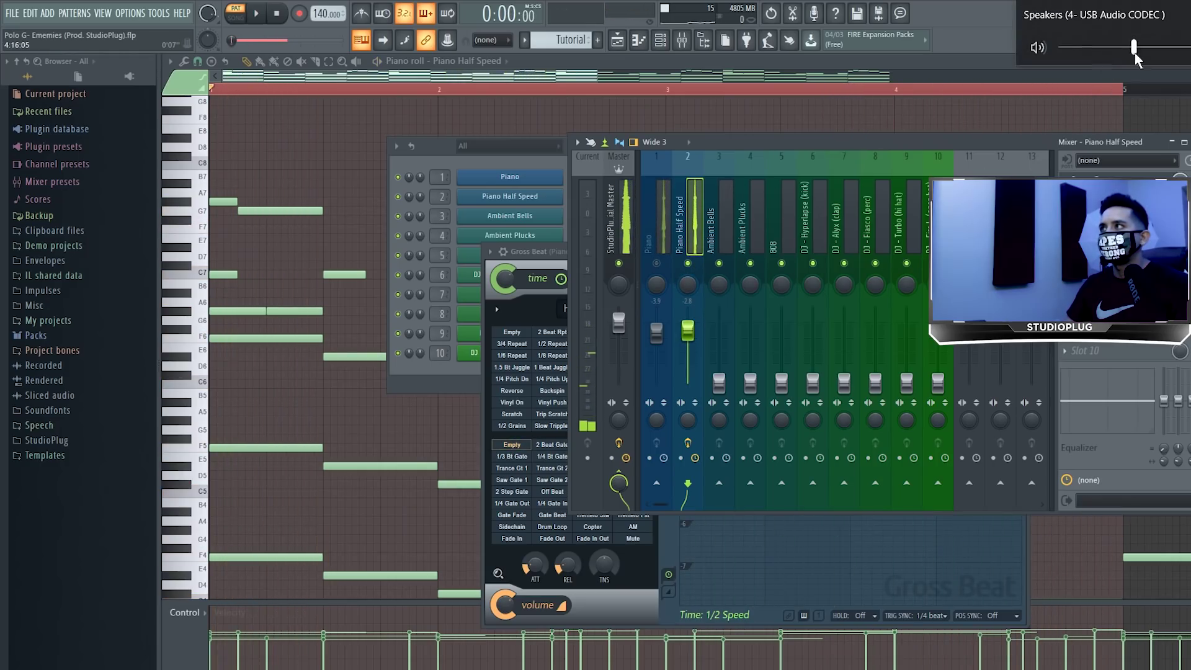
pyautogui.click(994, 149)
pyautogui.press('space')
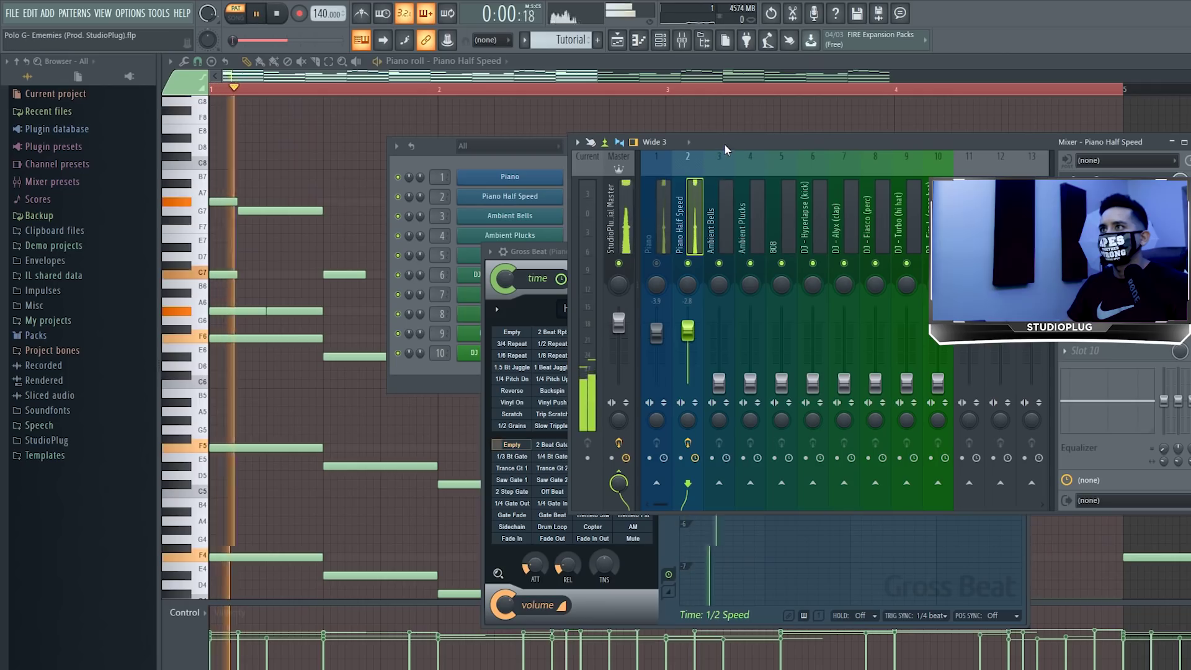
pyautogui.moveTo(724, 143); pyautogui.dragTo(704, 137)
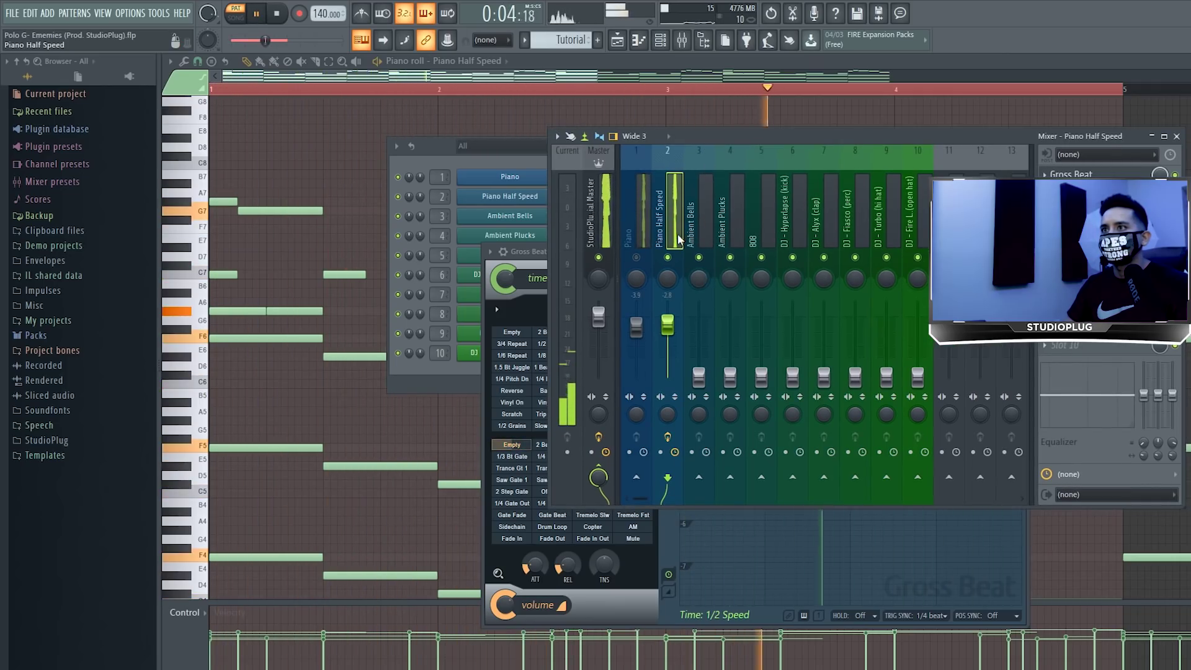
# Lower the Piano Half Speed fader slightly and compare it in playback with the Piano track unmuted and muted.
pyautogui.moveTo(667, 324); pyautogui.dragTo(668, 329)
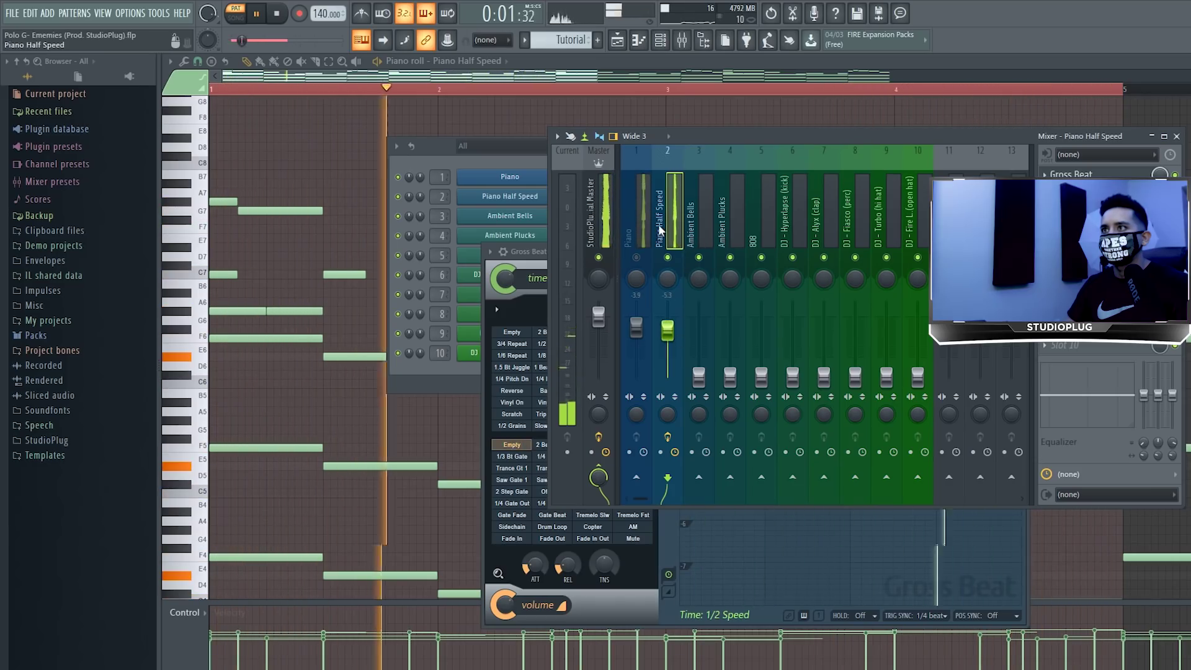
pyautogui.click(636, 257)
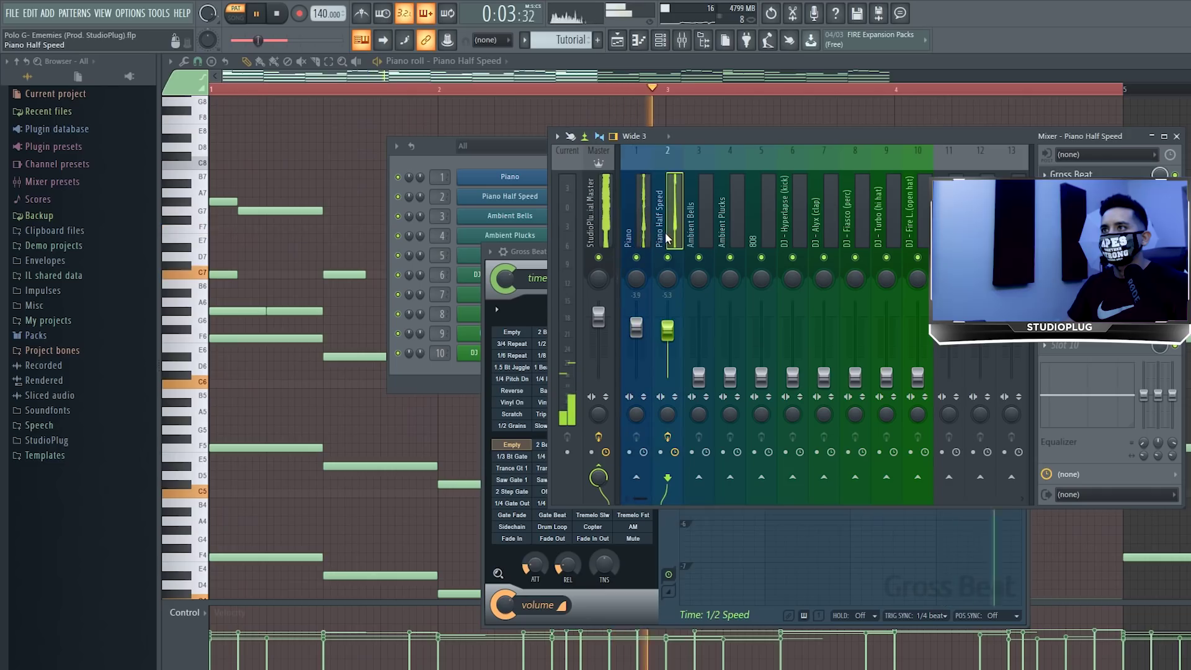
pyautogui.click(647, 261)
pyautogui.press('space')
# Paste the piano notes into the Ambient Bells channel.
pyautogui.click(692, 235)
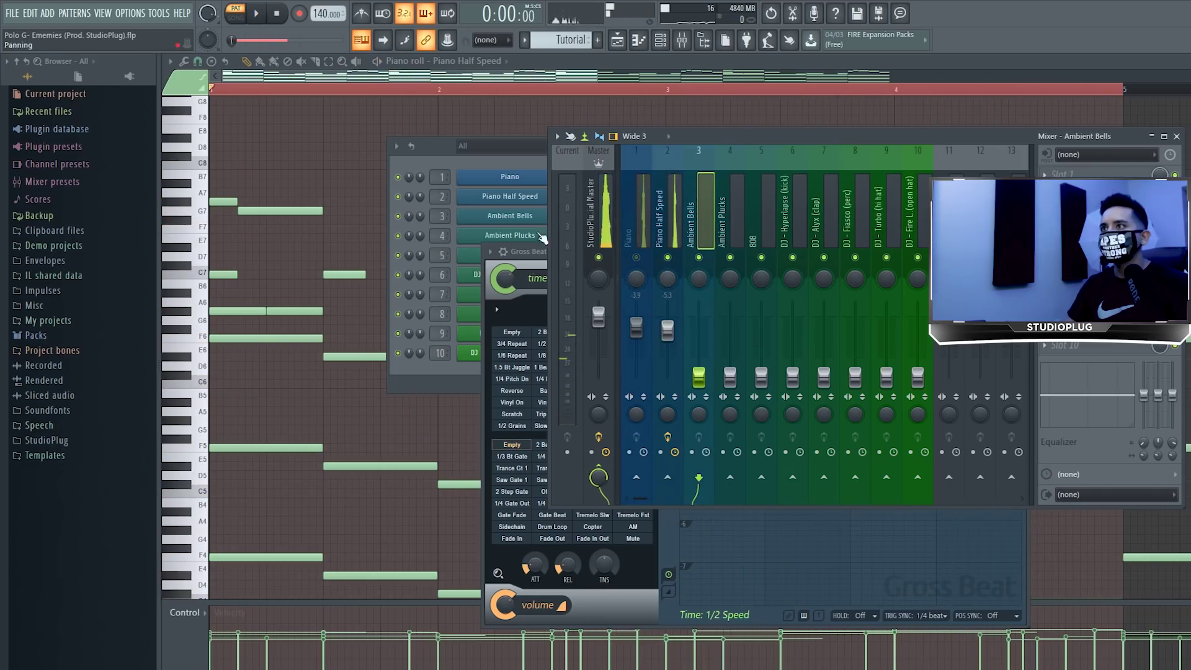
pyautogui.click(419, 160)
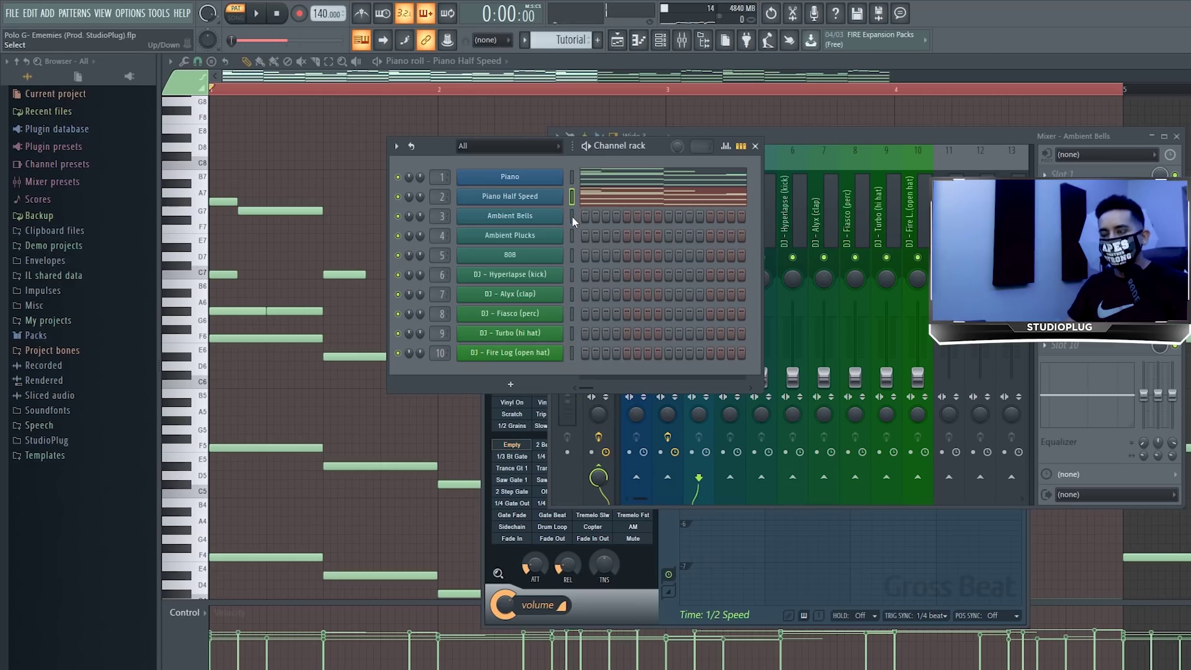
pyautogui.click(384, 218)
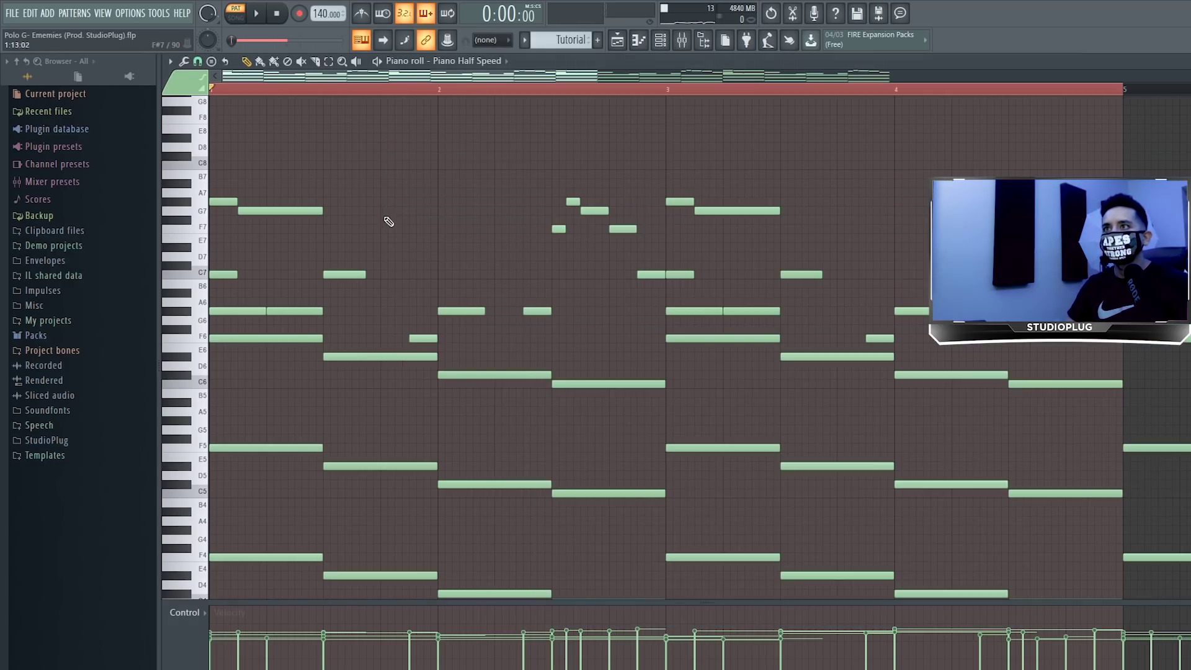
pyautogui.click(660, 40)
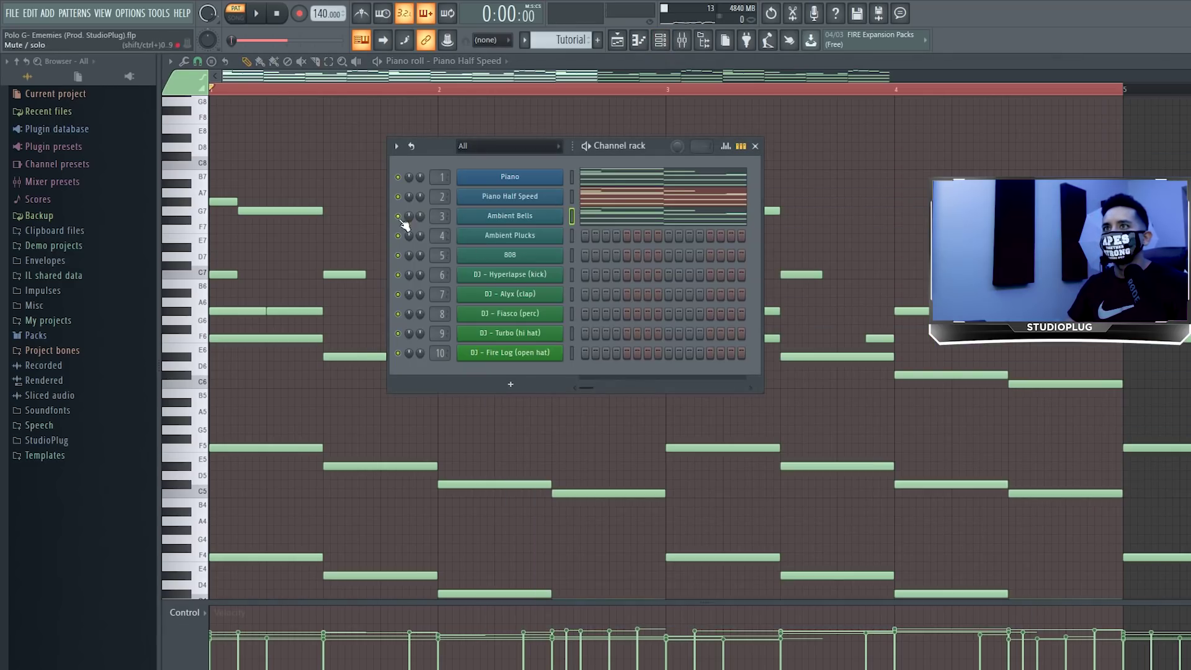
# Add Gross Beat to the Ambient Bells mixer track with the Momentary preset and the 1/2 Speed time effect.
pyautogui.click(682, 39)
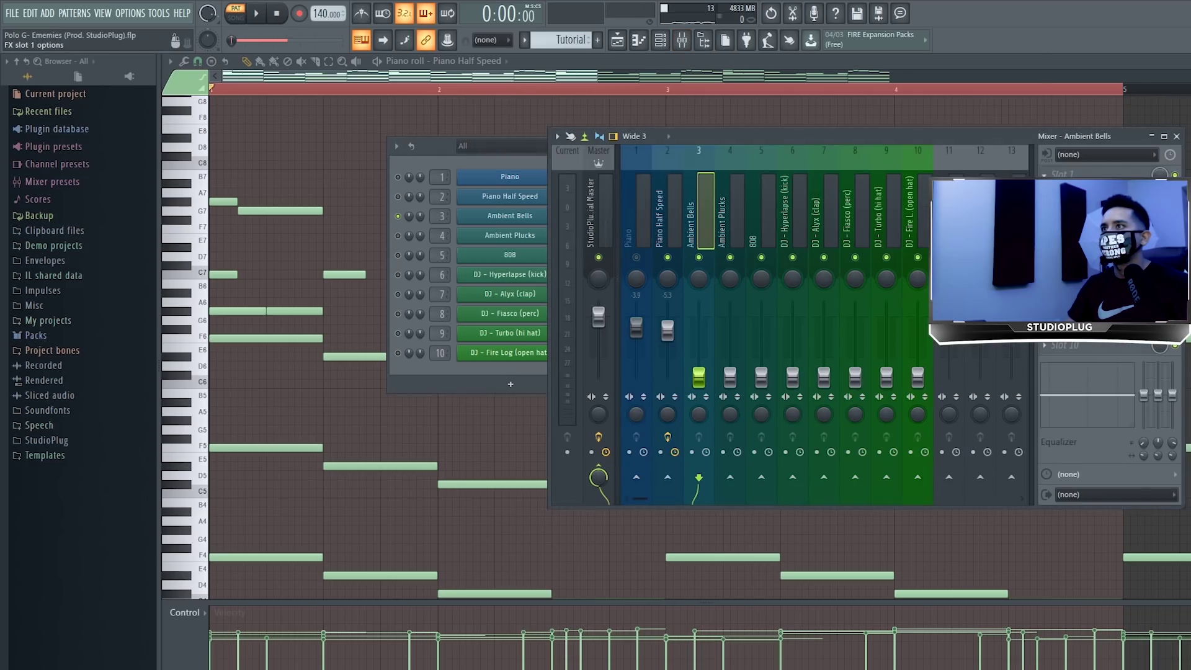
pyautogui.click(1067, 175)
pyautogui.click(971, 27)
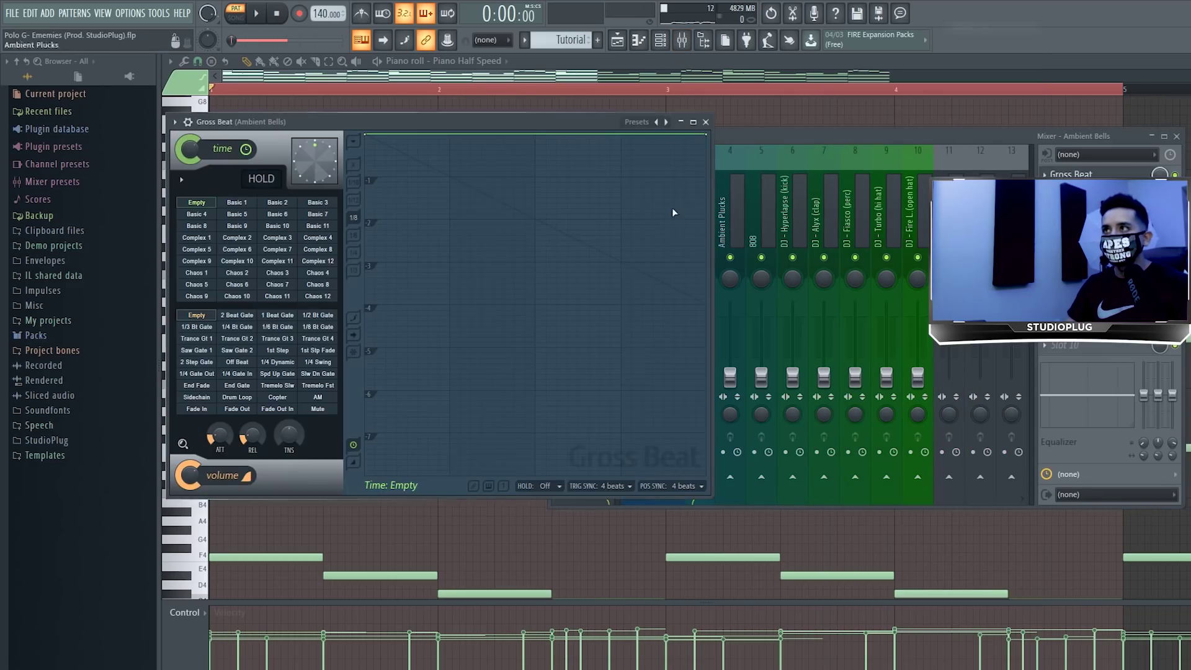
pyautogui.click(666, 121)
pyautogui.click(693, 161)
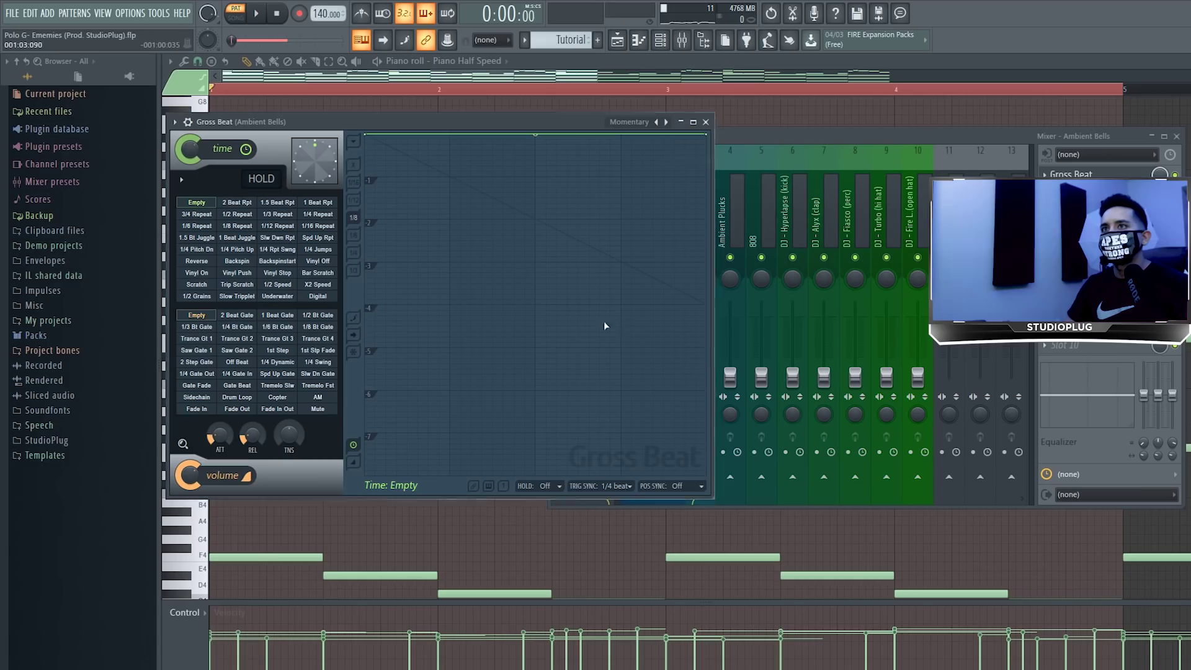
pyautogui.click(278, 284)
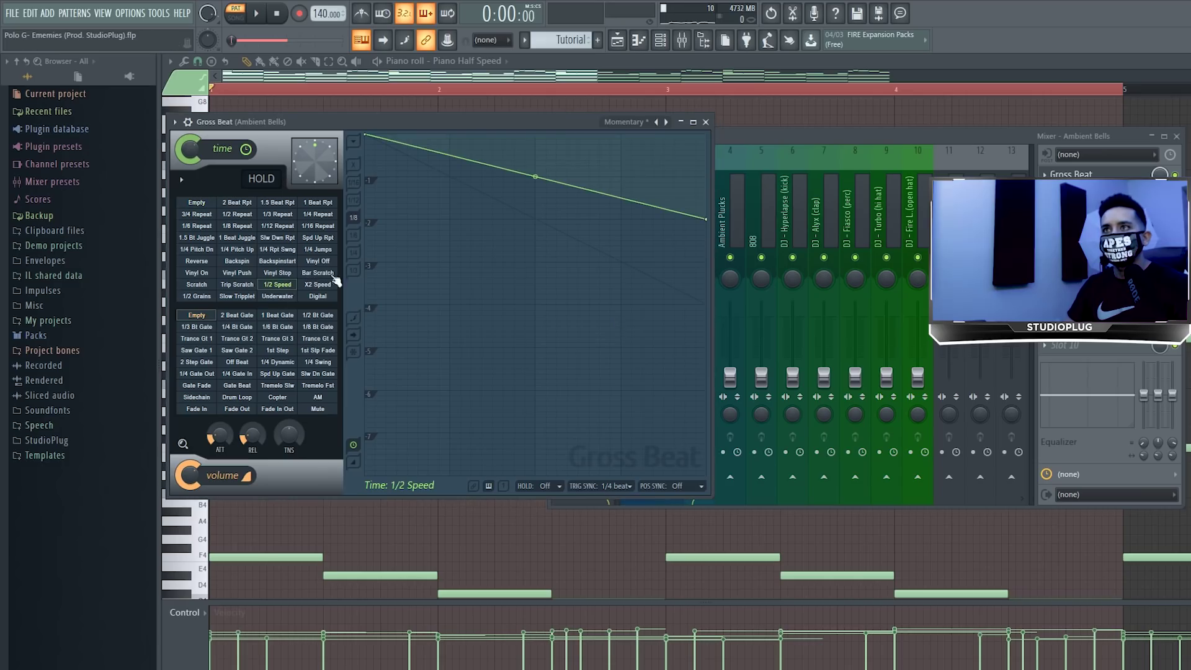
# Solo the Ambient Bells mixer track and set its fader to about -11.7 dB.
pyautogui.click(763, 143)
pyautogui.rightClick(701, 258)
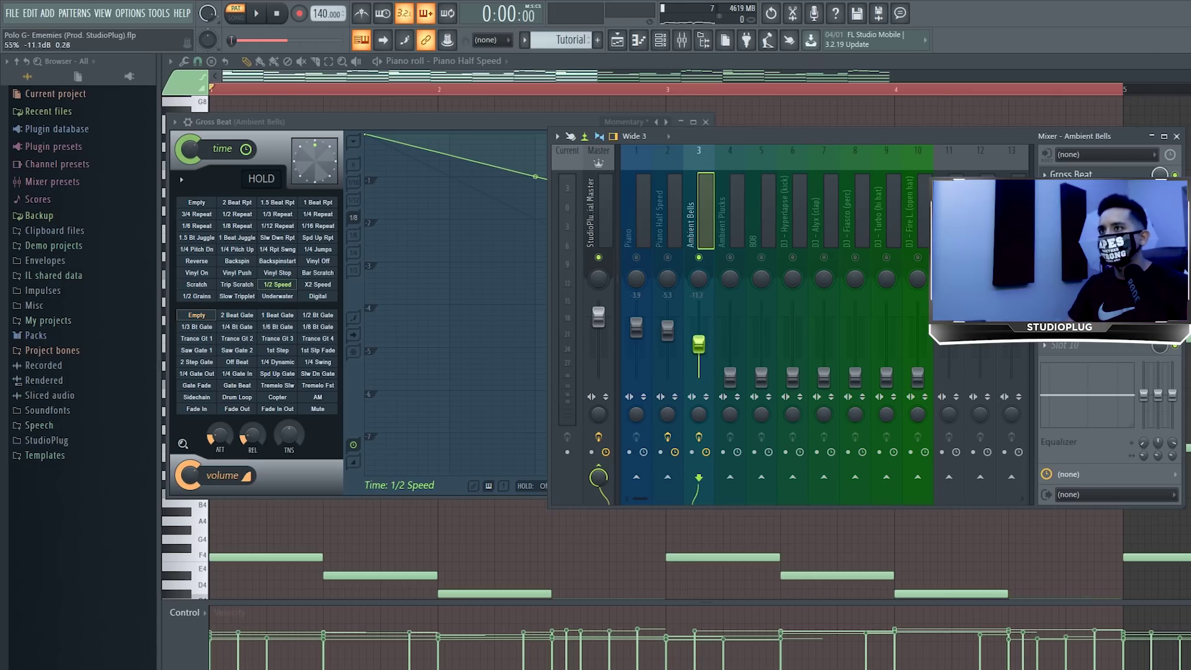
pyautogui.moveTo(699, 344); pyautogui.dragTo(699, 342)
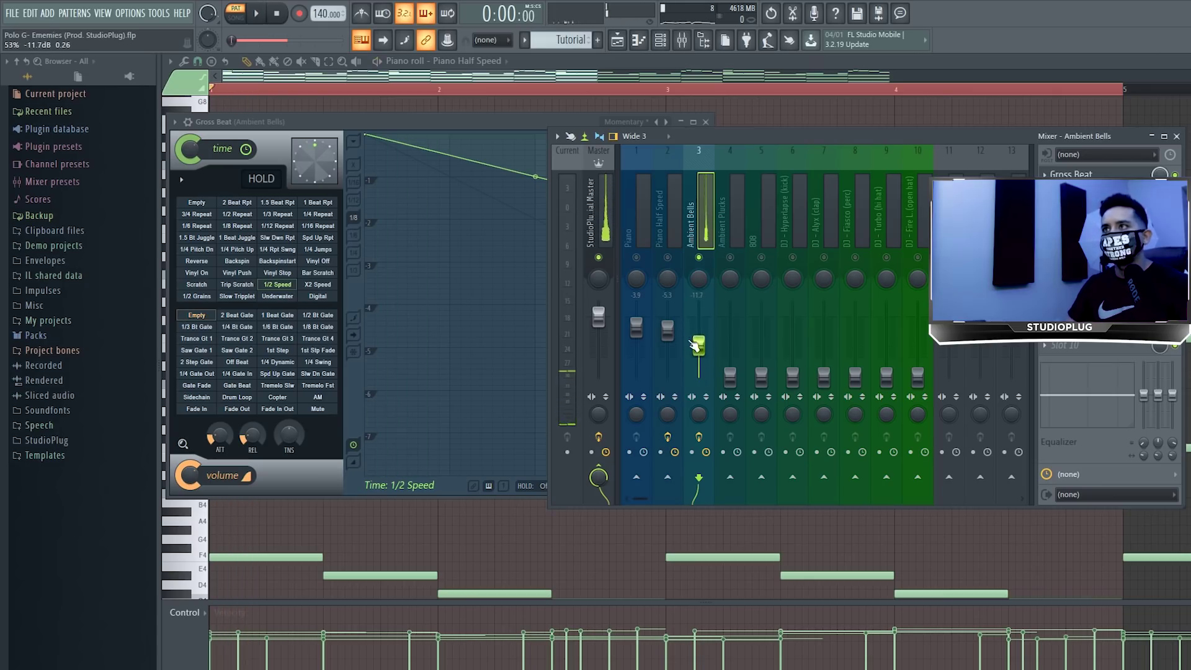
# Play the soloed Ambient Bells, then mute that channel with all others on and unsolo its mixer track.
pyautogui.click(660, 40)
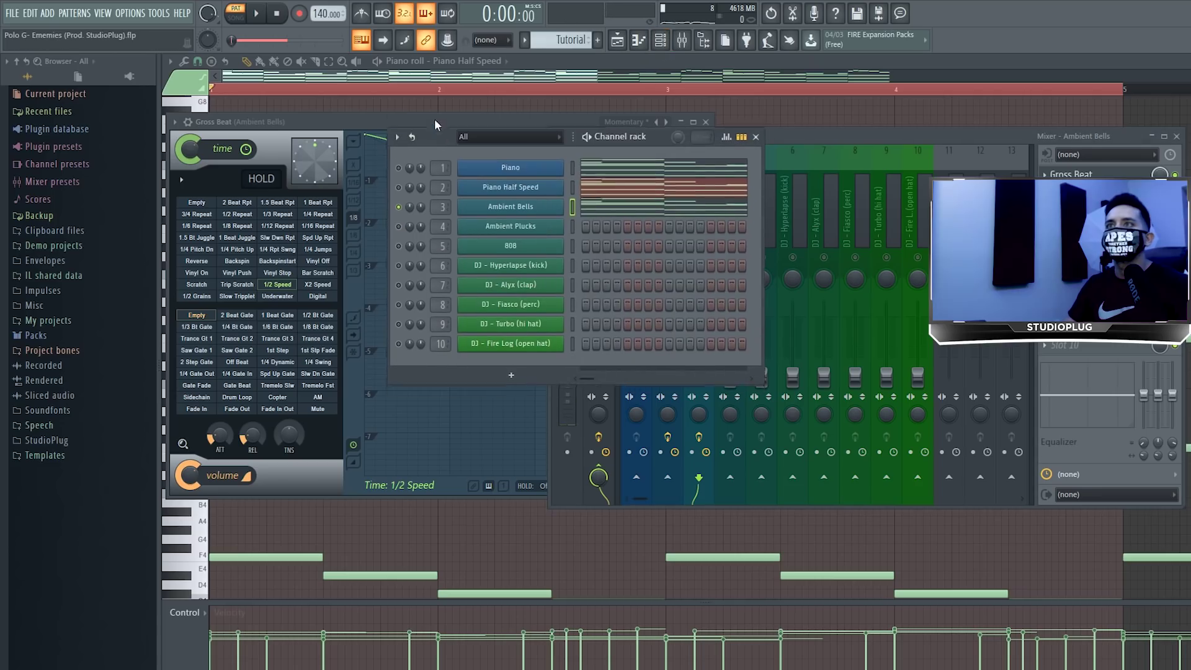
pyautogui.press('space')
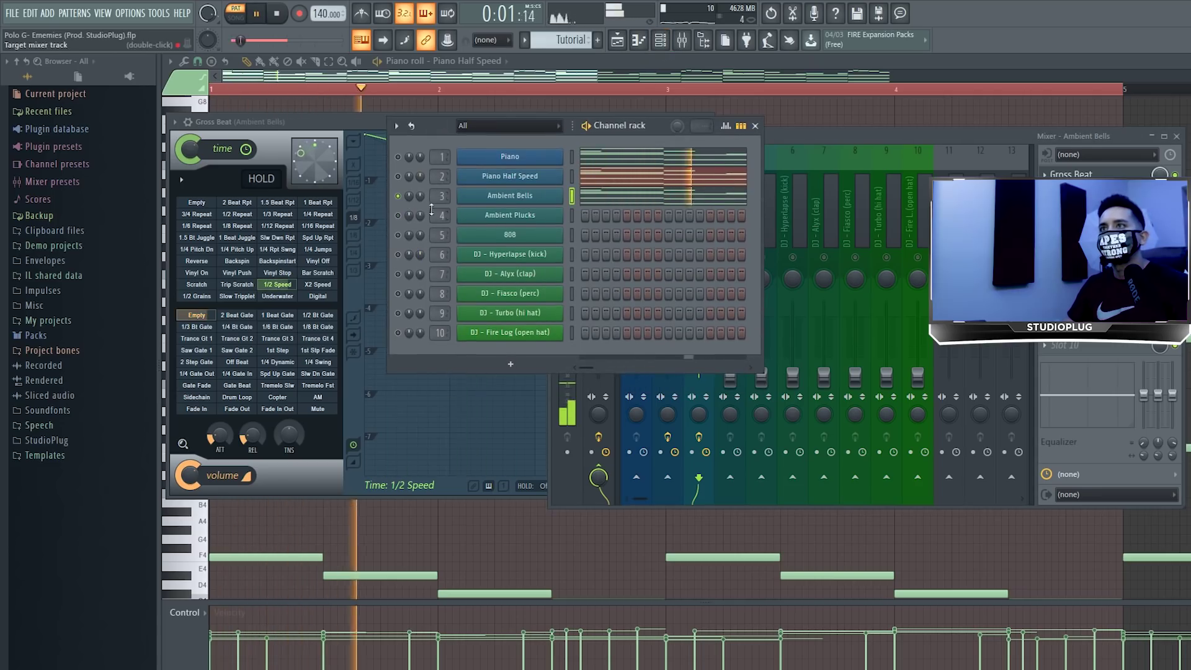
pyautogui.click(398, 196)
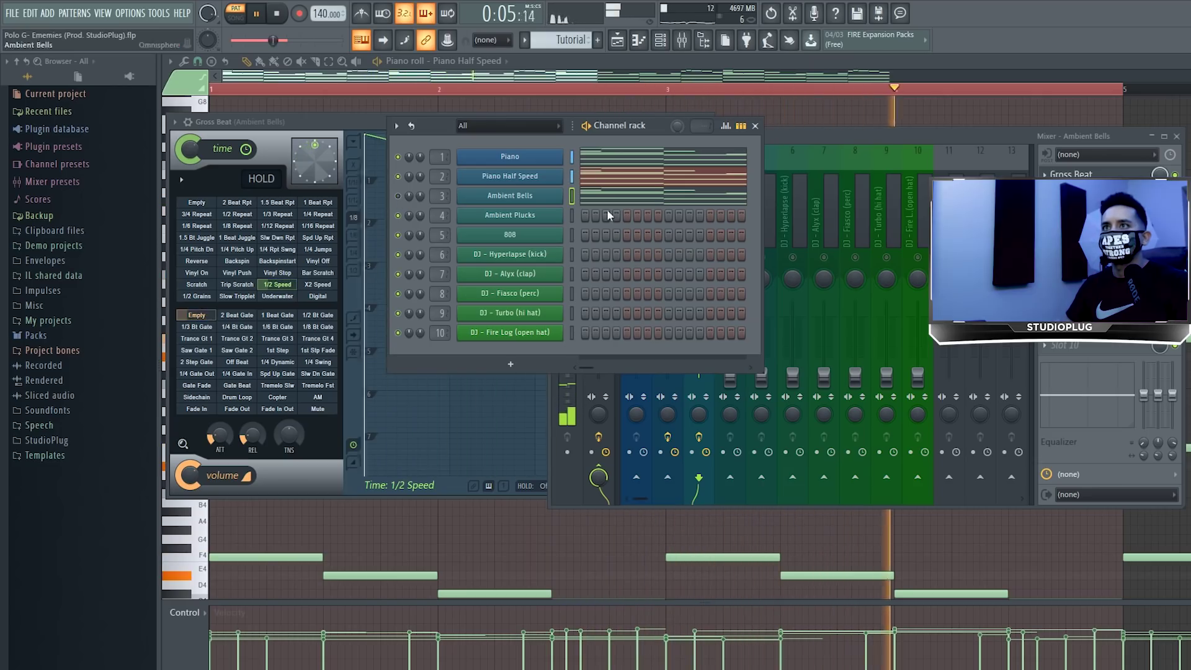
pyautogui.press('F9')
pyautogui.rightClick(697, 259)
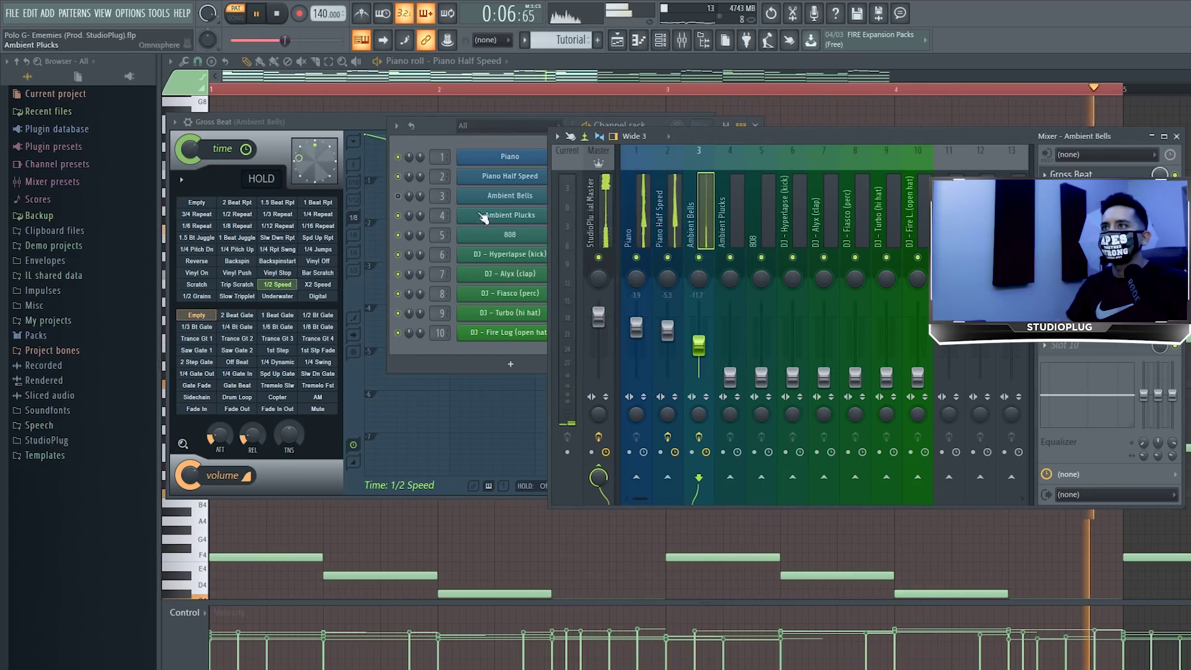
# Mute the Piano and Piano Half Speed channels and unmute Ambient Bells.
pyautogui.click(398, 157)
pyautogui.click(397, 196)
pyautogui.click(398, 177)
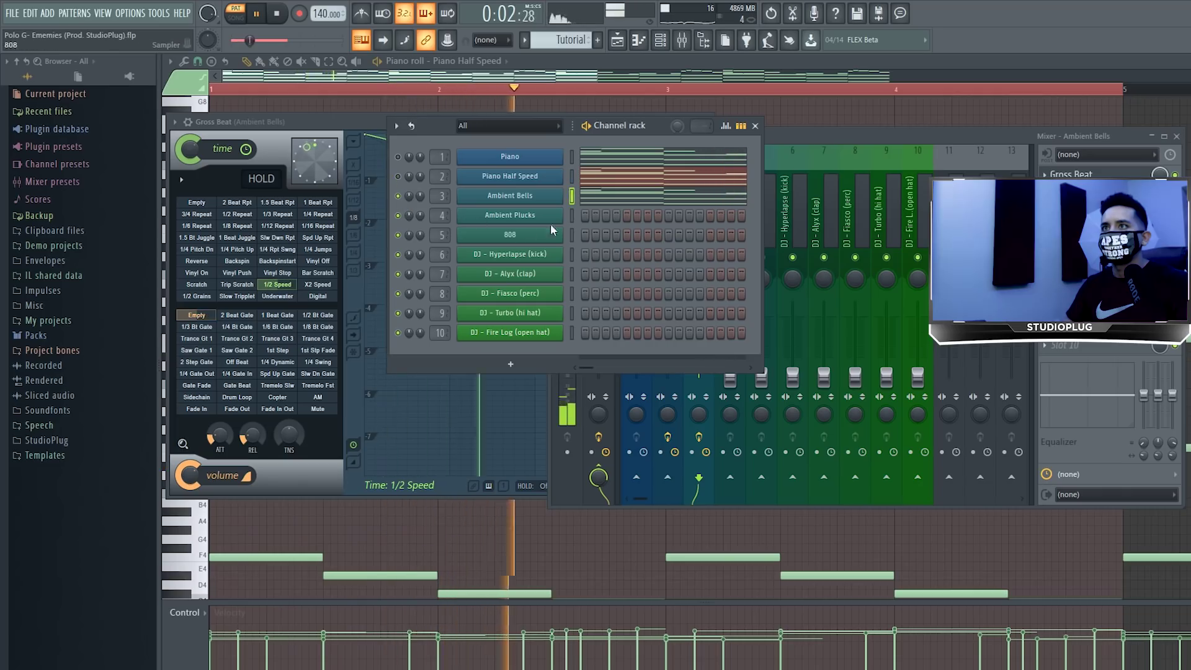
# Raise the Ambient Plucks mixer fader and balance it against the bells during playback, ending at about -9 dB.
pyautogui.press('space')
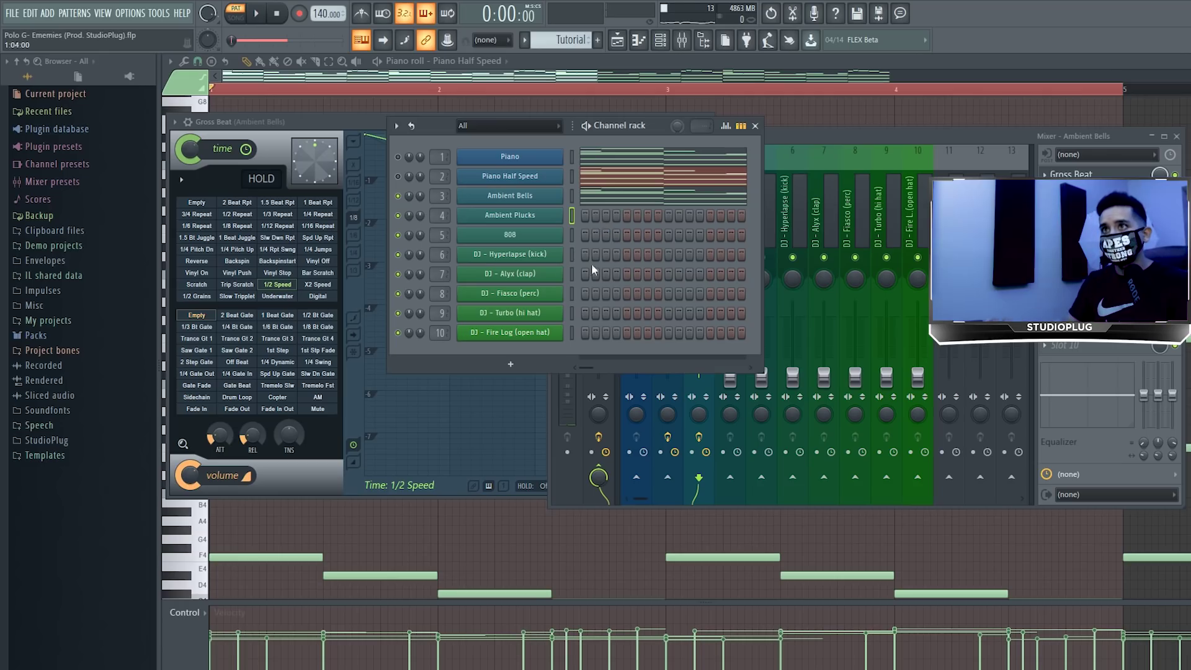
pyautogui.click(820, 195)
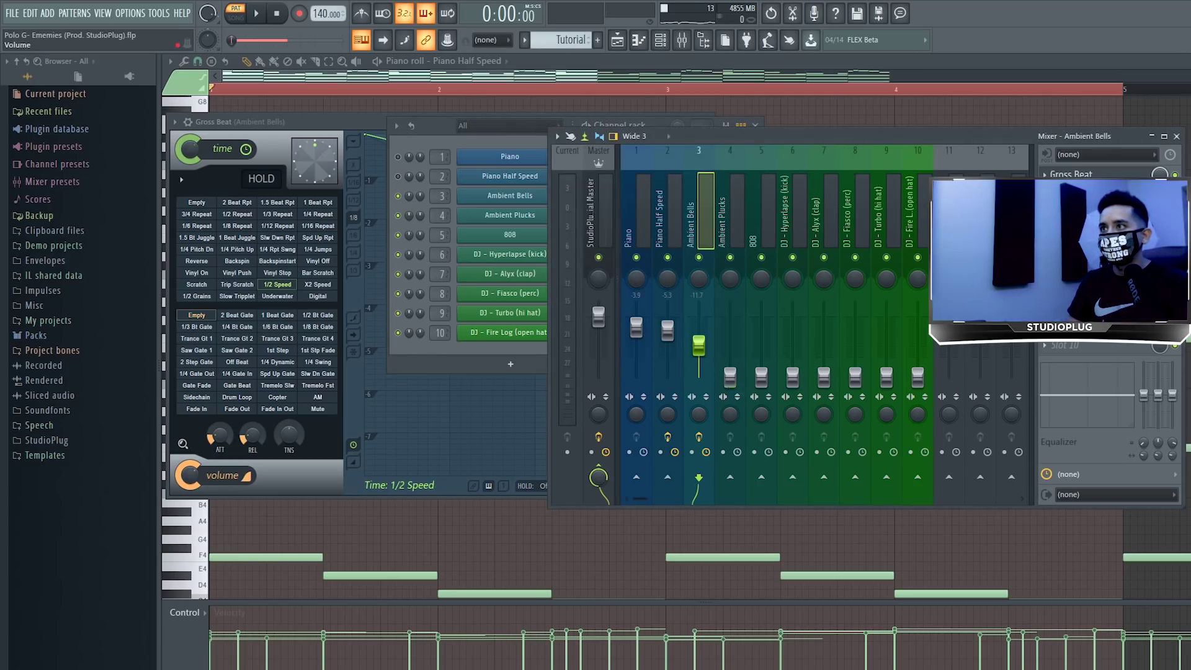
pyautogui.moveTo(730, 377); pyautogui.dragTo(730, 366)
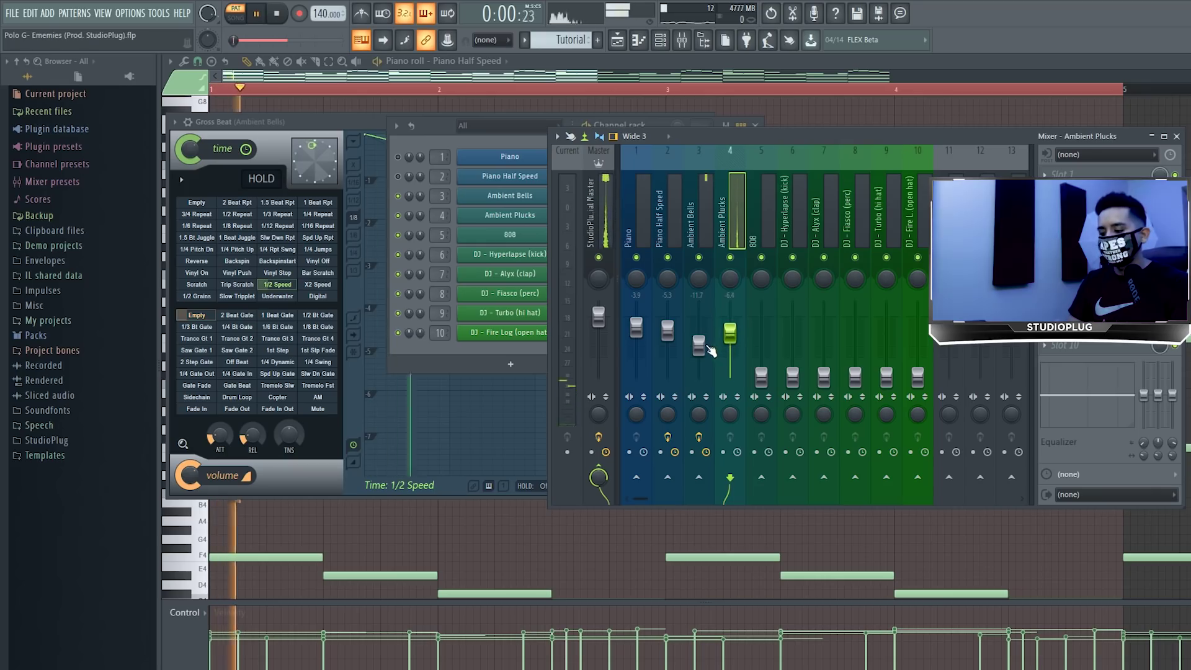
pyautogui.press('space')
pyautogui.press('space')
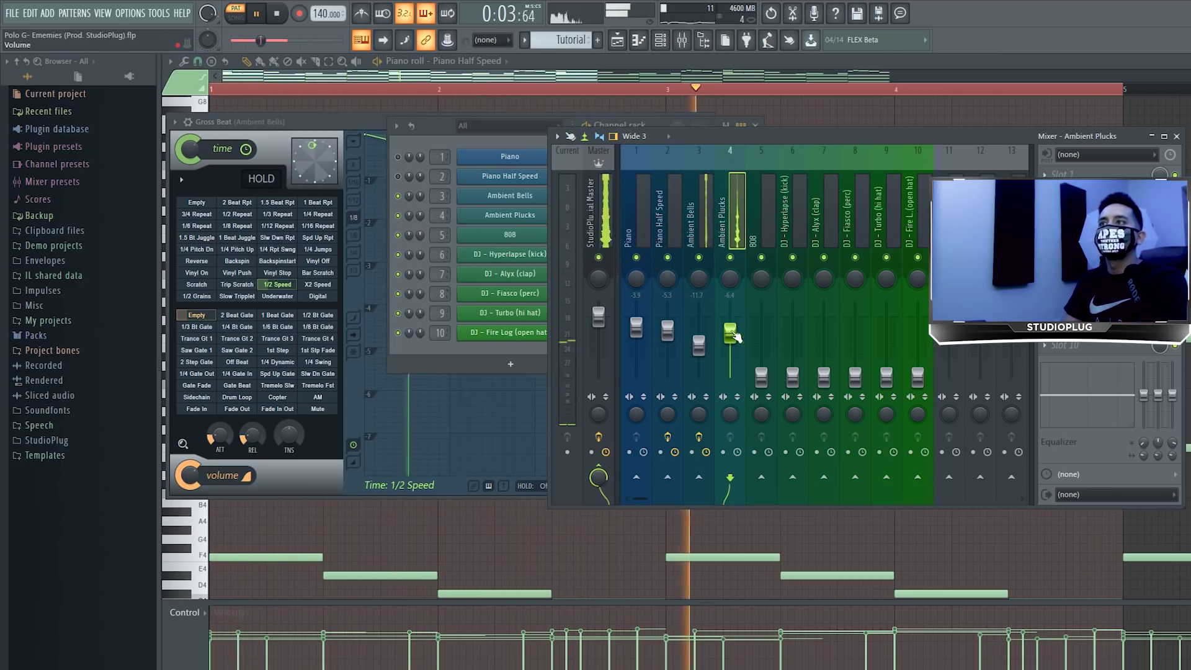
pyautogui.moveTo(733, 337); pyautogui.dragTo(734, 345)
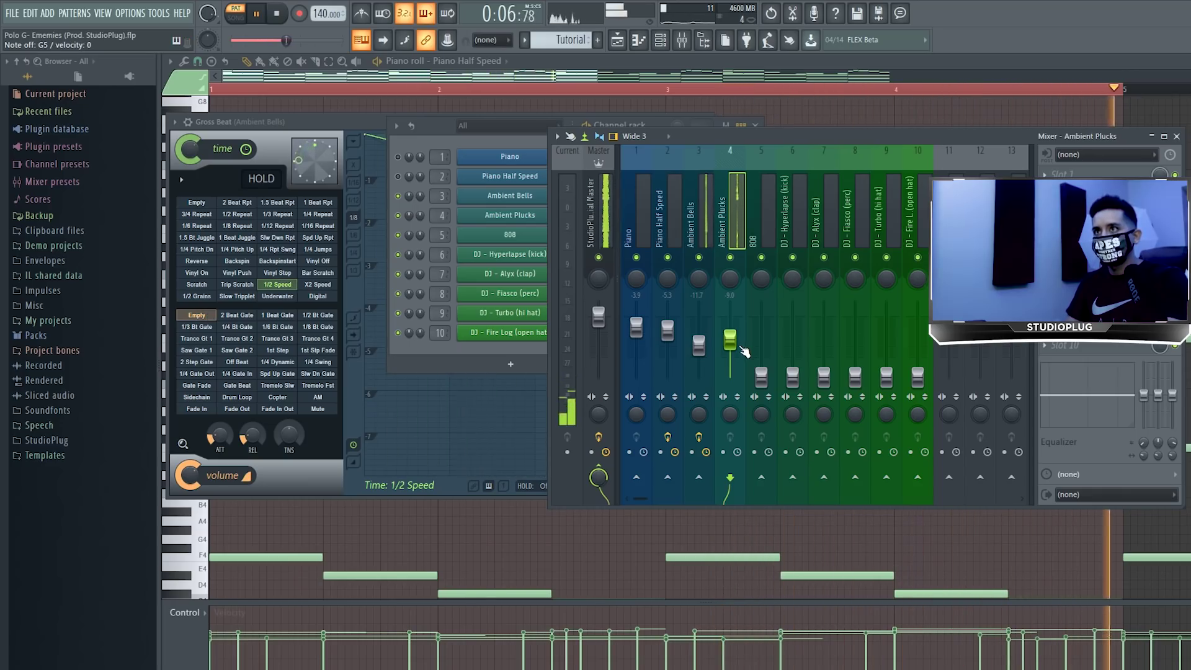
# Record a sparse Ambient Plucks melody over the playing bells in the pattern.
pyautogui.click(277, 15)
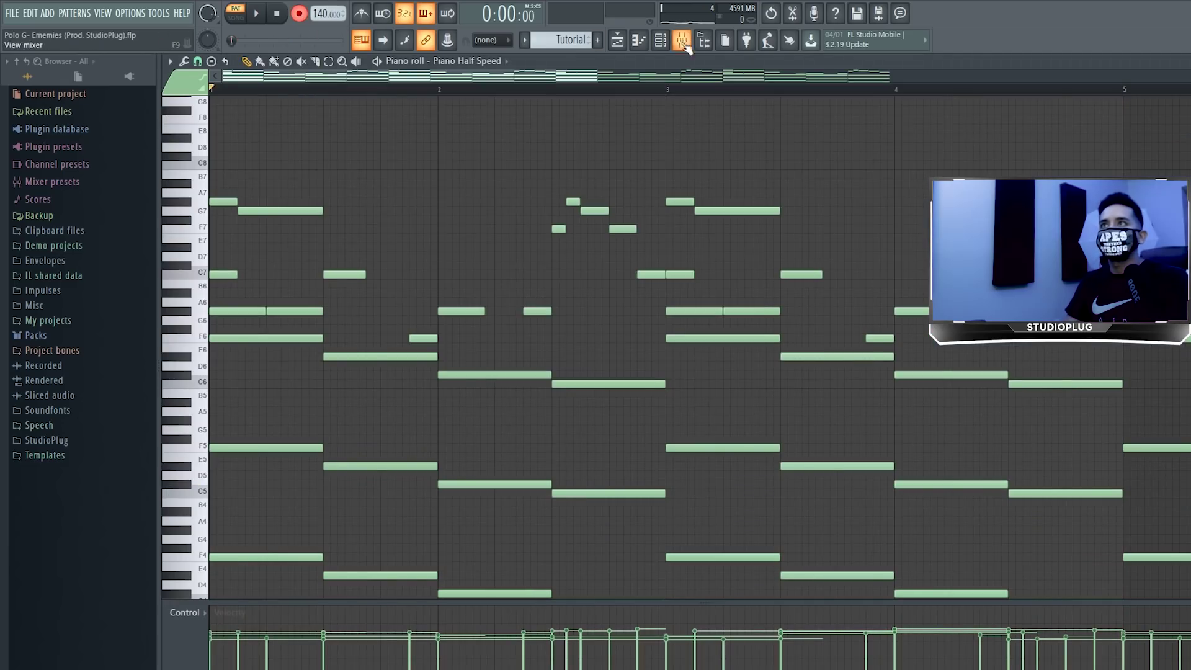
pyautogui.click(659, 41)
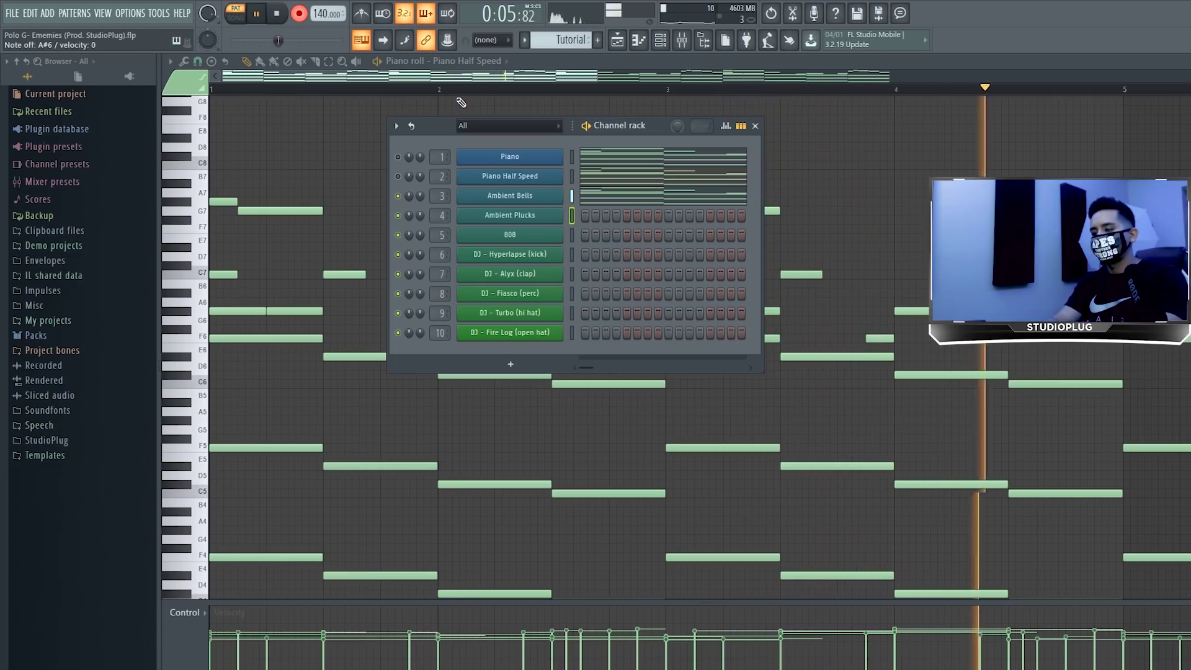
pyautogui.press('space')
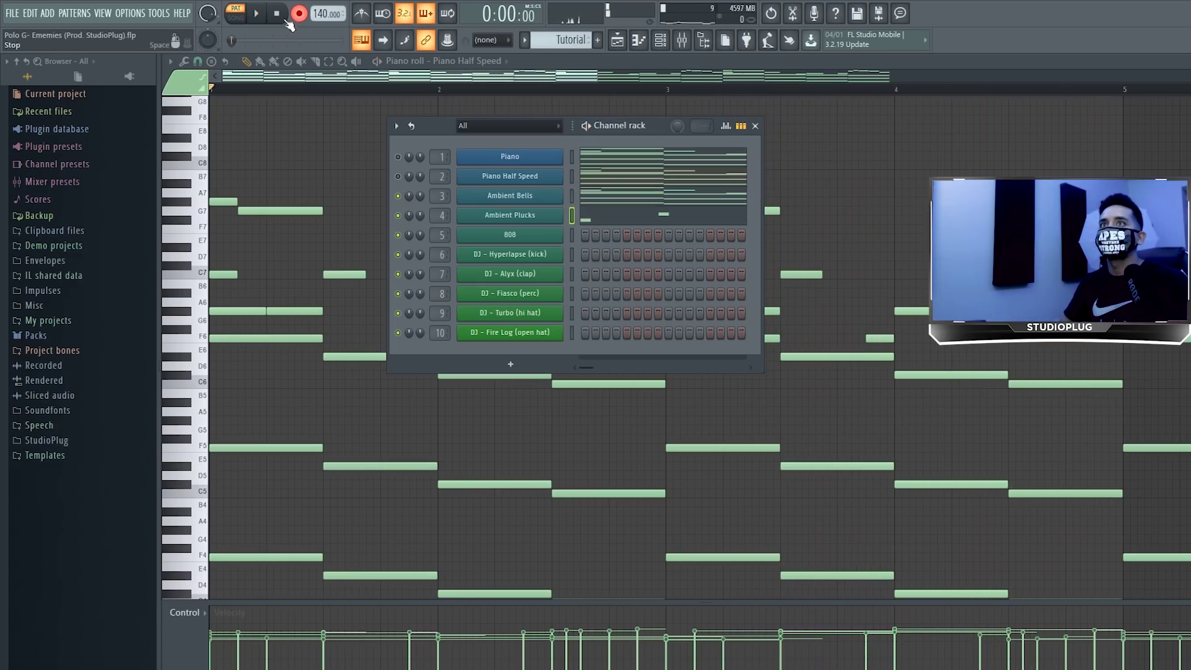
# Quantize all recorded Ambient Plucks notes in the piano roll with the snap set to 1/4 beat.
pyautogui.click(617, 218)
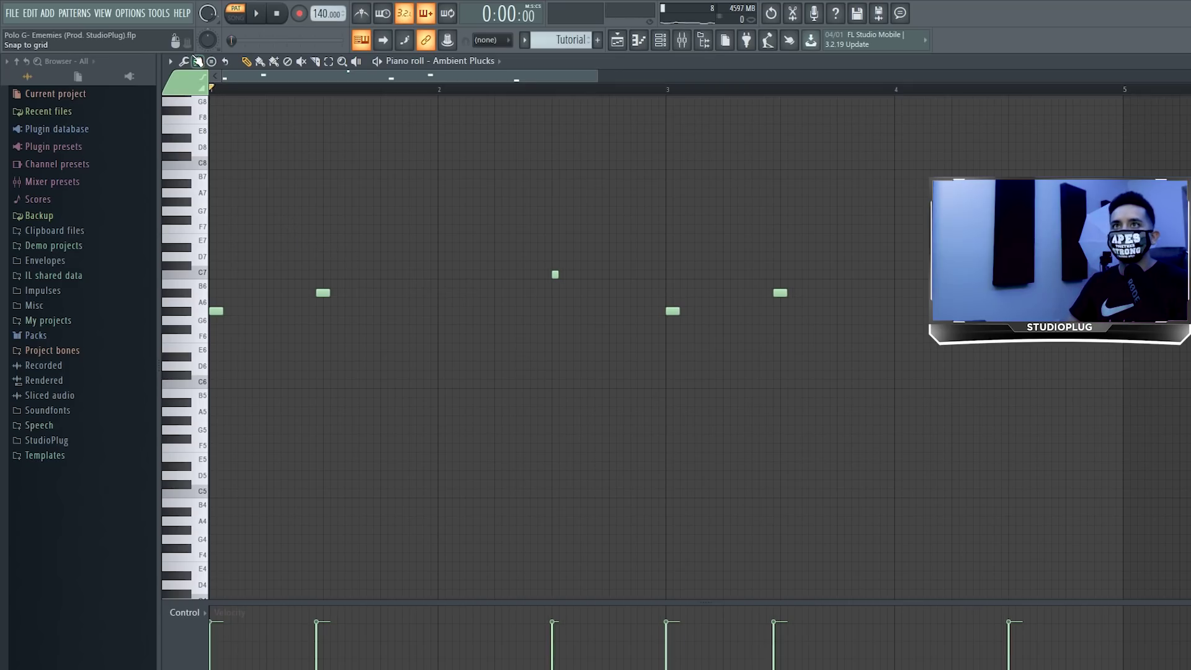
pyautogui.click(198, 61)
pyautogui.click(215, 236)
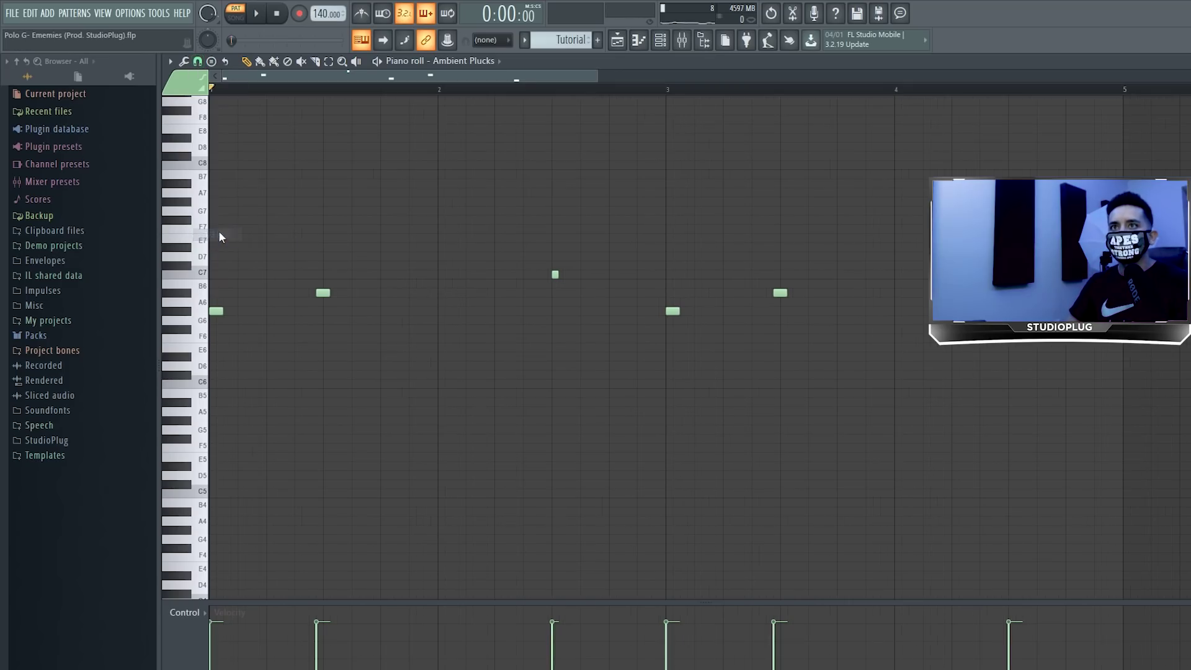
pyautogui.click(197, 62)
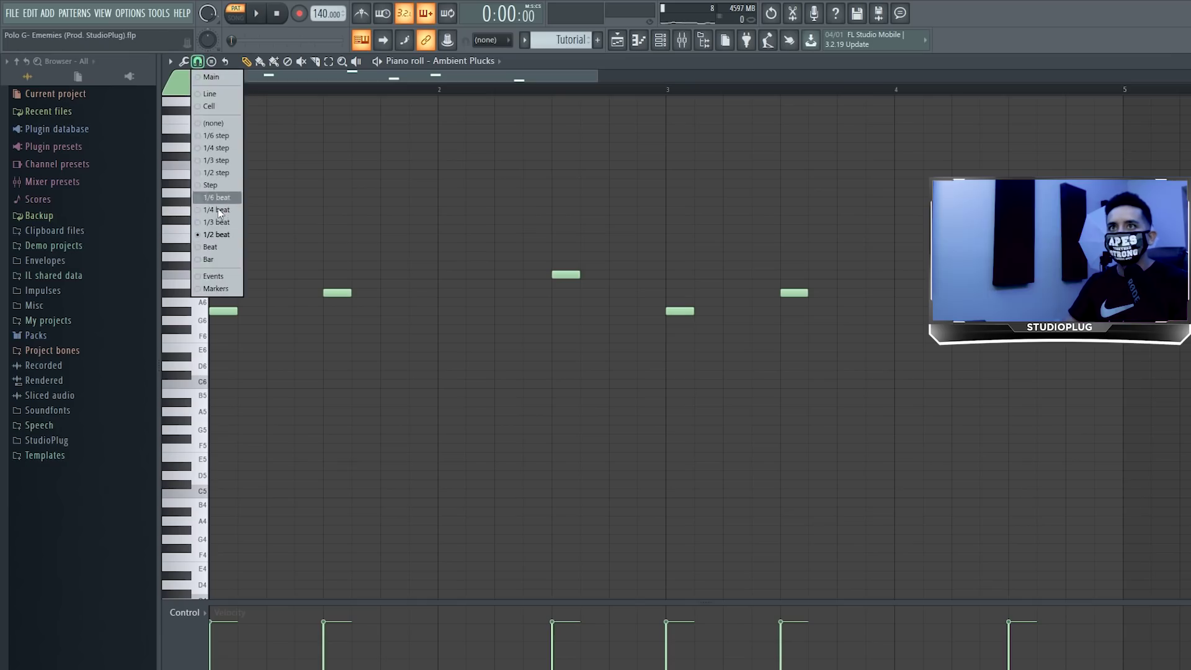
pyautogui.click(218, 211)
pyautogui.hotkey('ctrl', 'a')
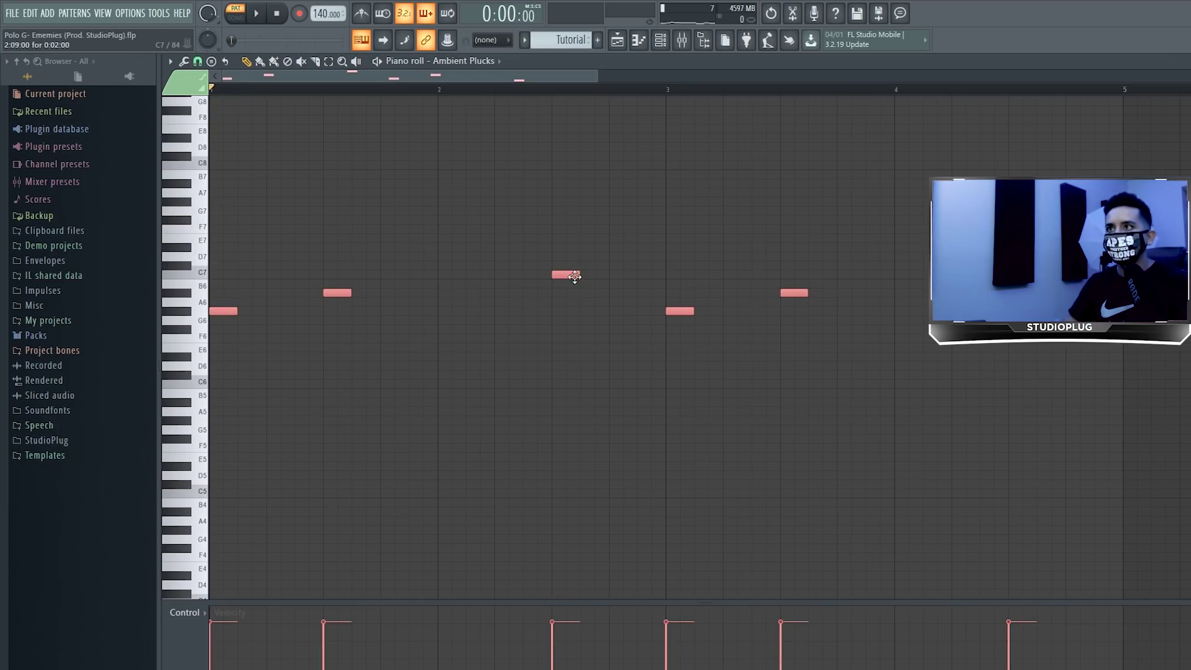
# Play back the quantized Ambient Plucks with the bells while bringing up and repositioning the Channel rack.
pyautogui.press('space')
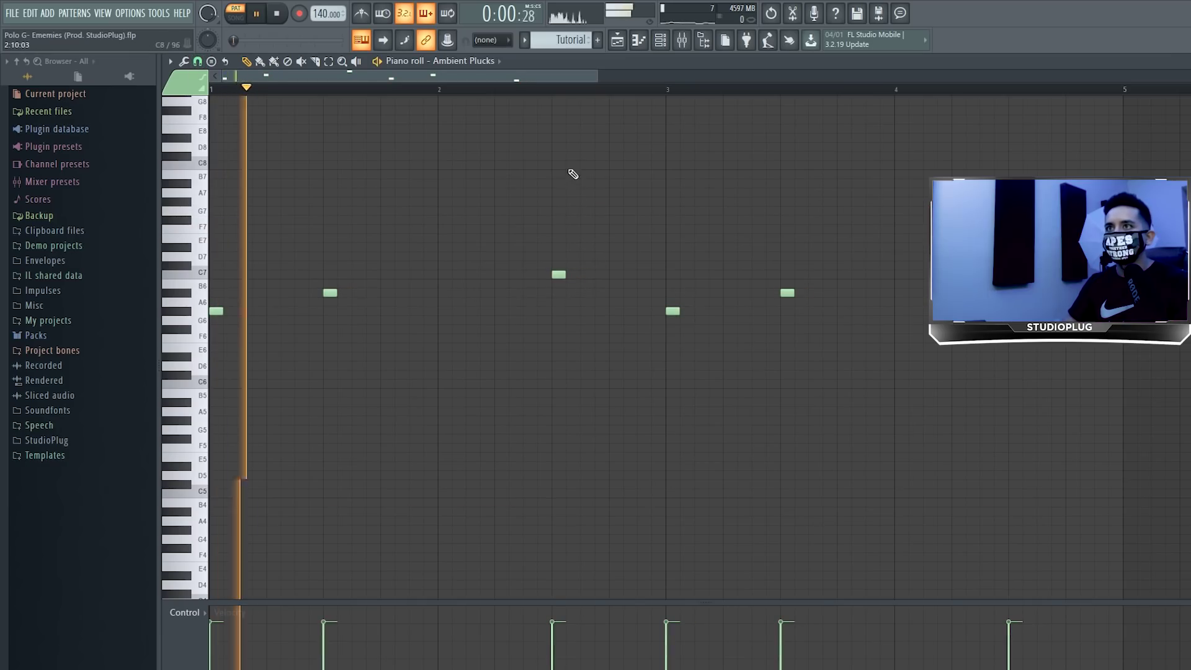
pyautogui.click(659, 41)
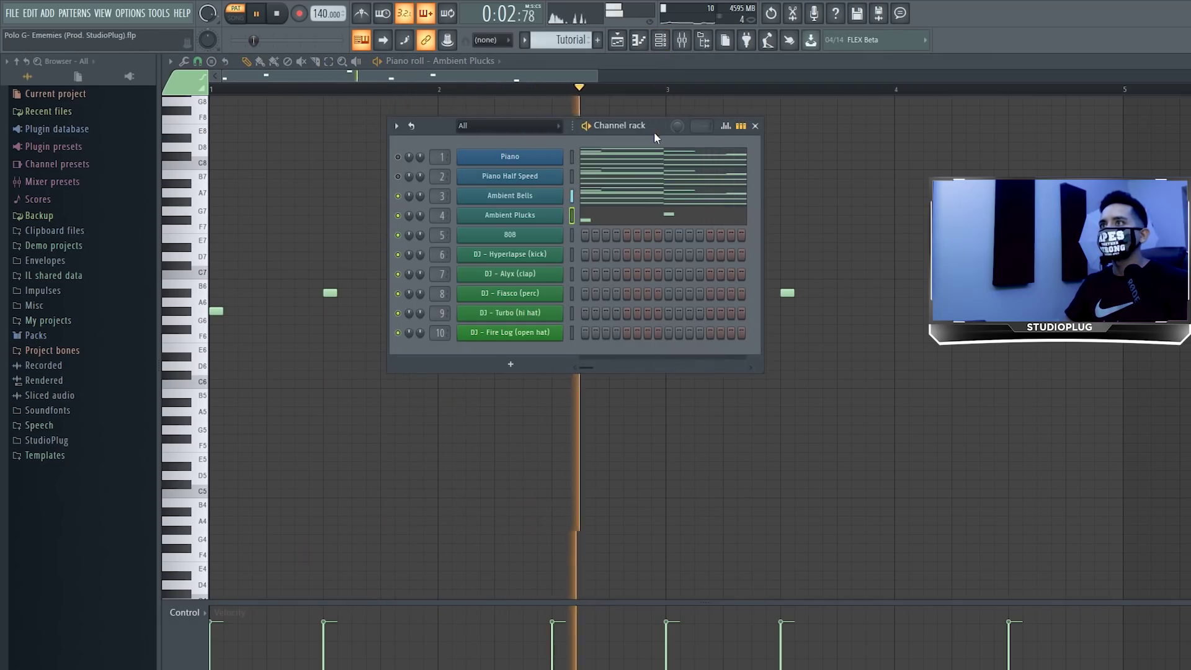
pyautogui.moveTo(653, 132); pyautogui.dragTo(707, 301)
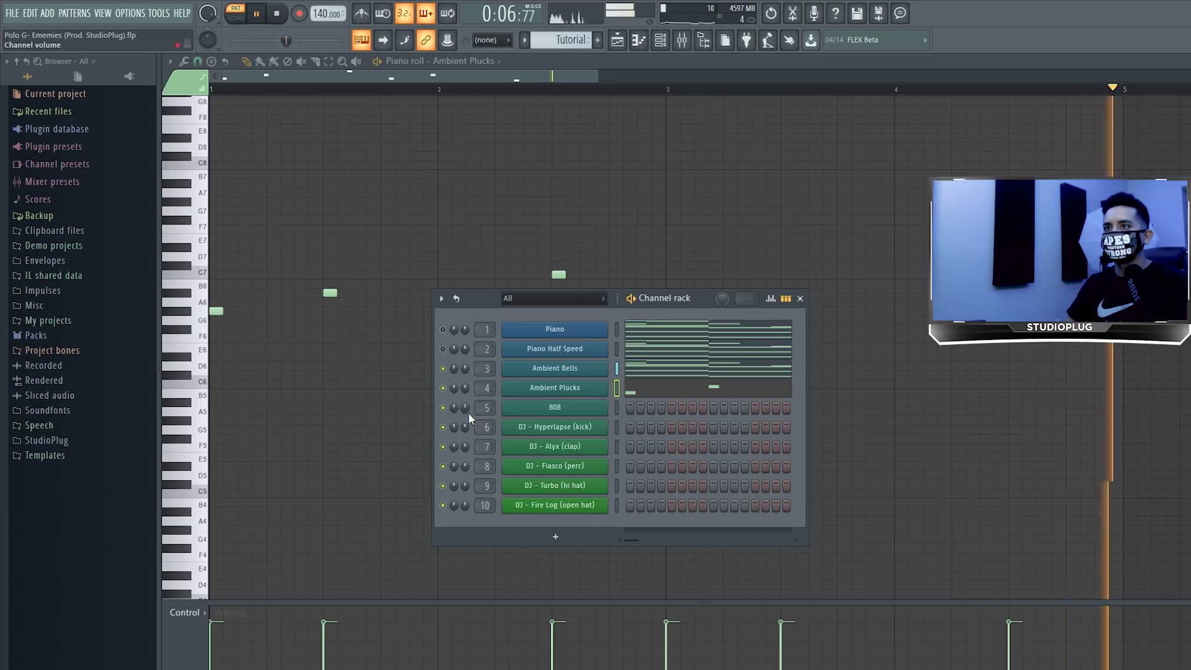
pyautogui.press('space')
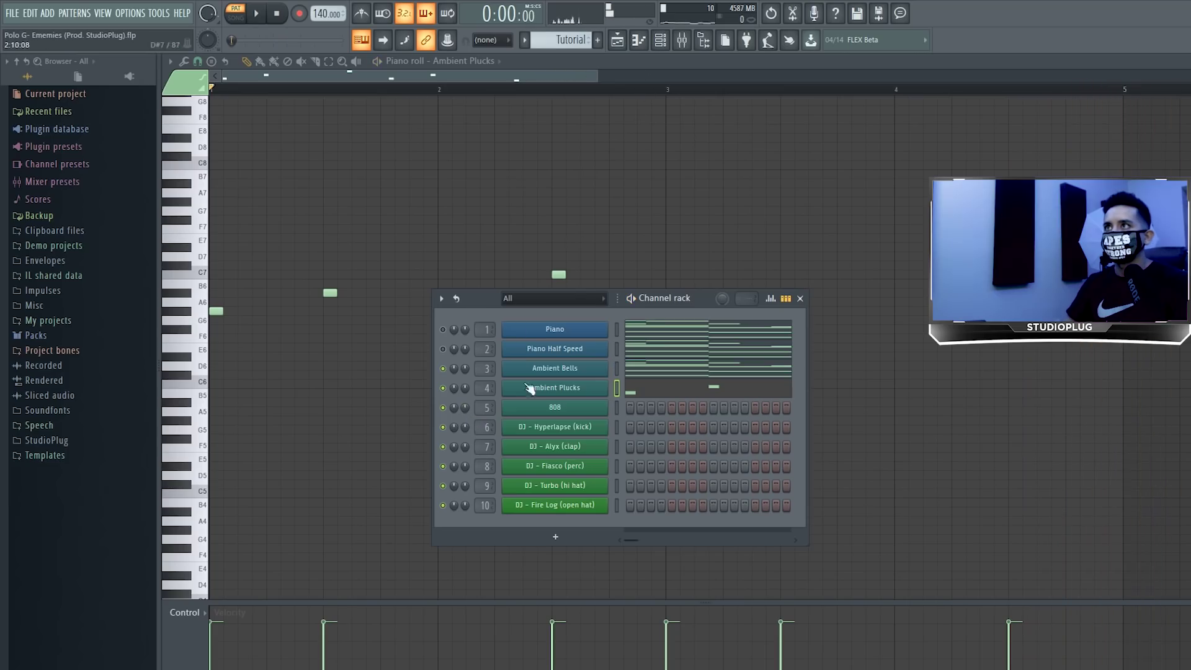
# Adjust the 808 channel's volume knob and raise its mixer fader to about -13 dB while auditioning the sound.
pyautogui.rightClick(467, 407)
pyautogui.click(475, 415)
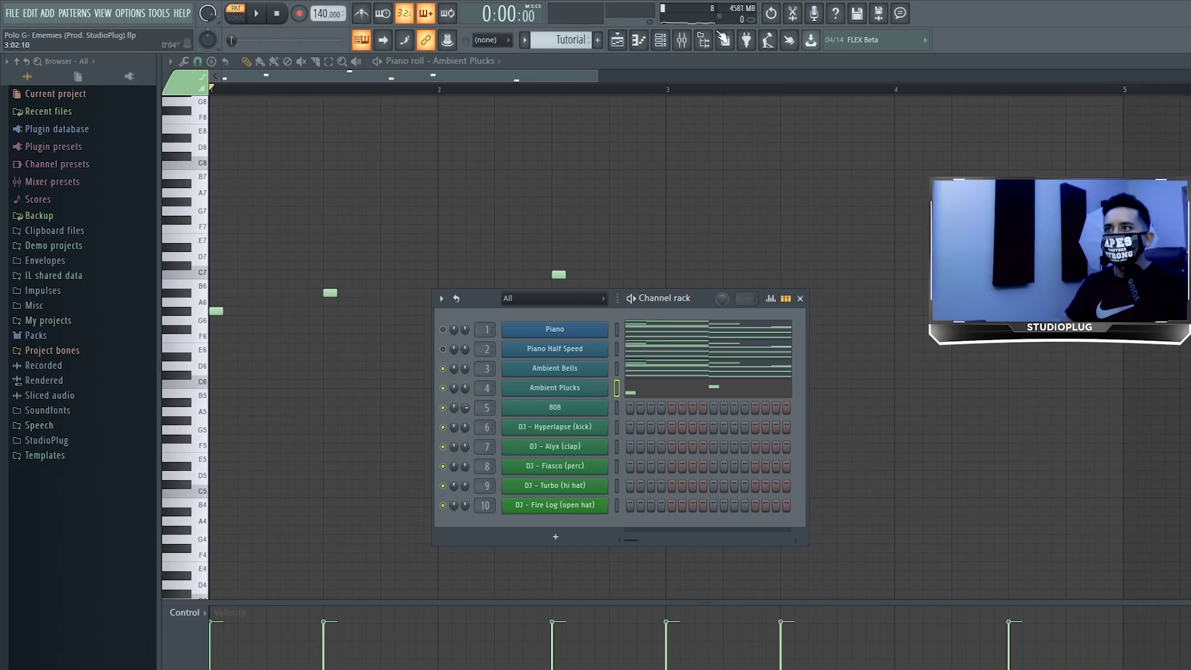
pyautogui.click(681, 41)
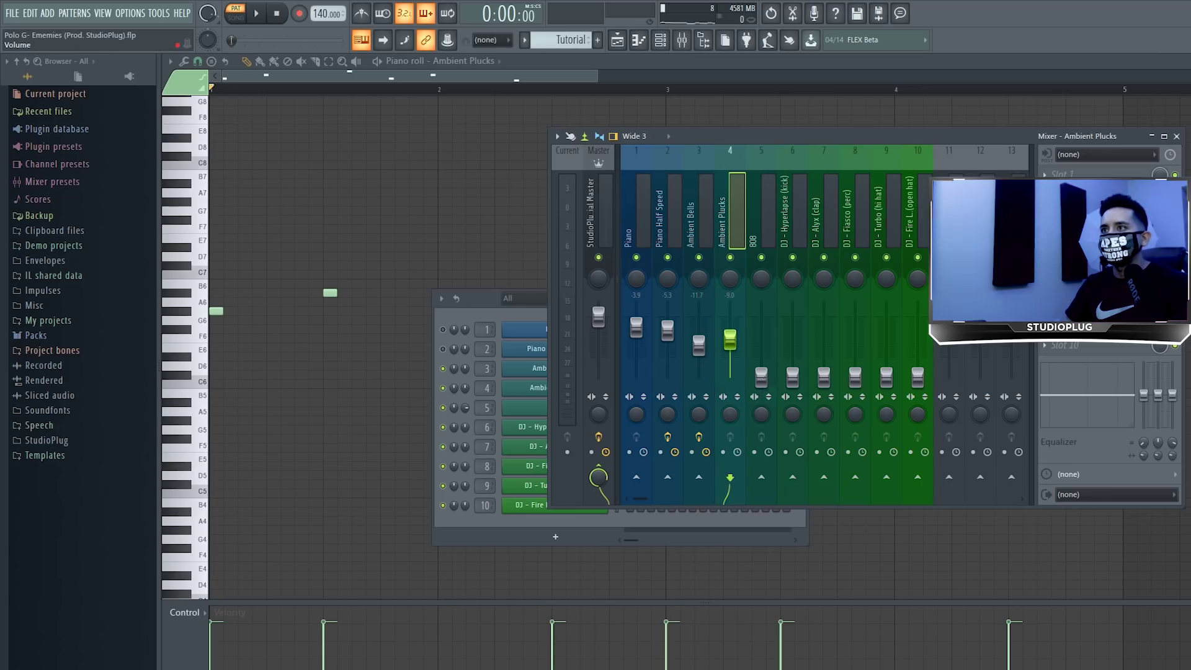
pyautogui.moveTo(761, 366); pyautogui.dragTo(761, 356)
pyautogui.click(472, 309)
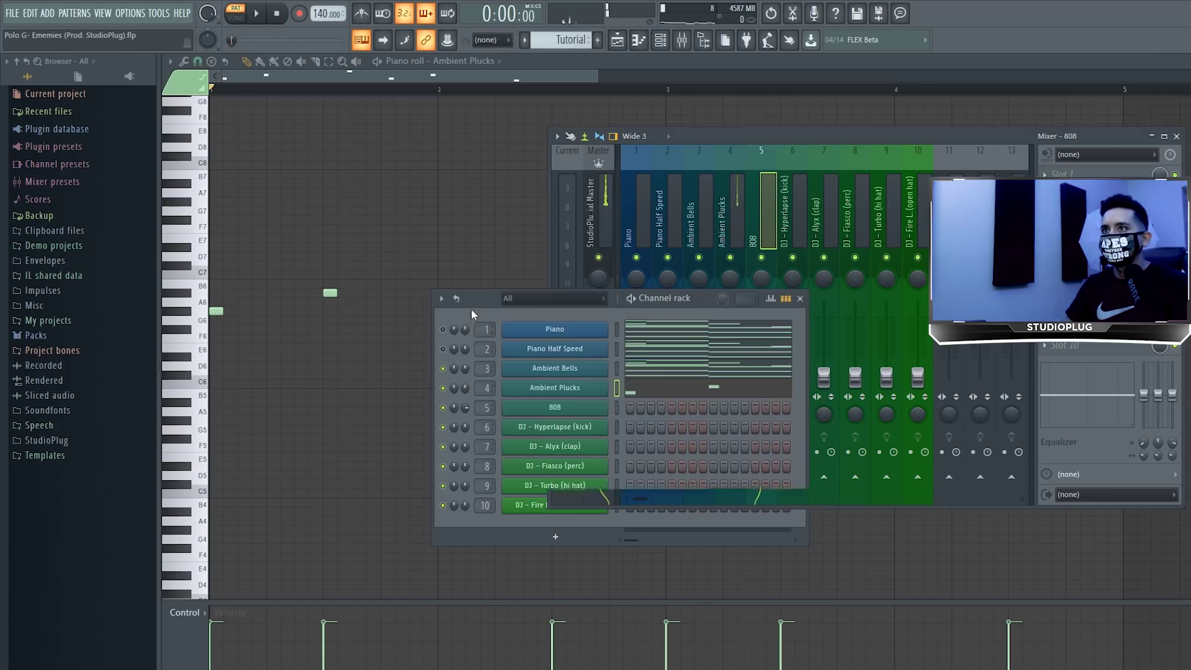
pyautogui.click(615, 407)
pyautogui.click(750, 221)
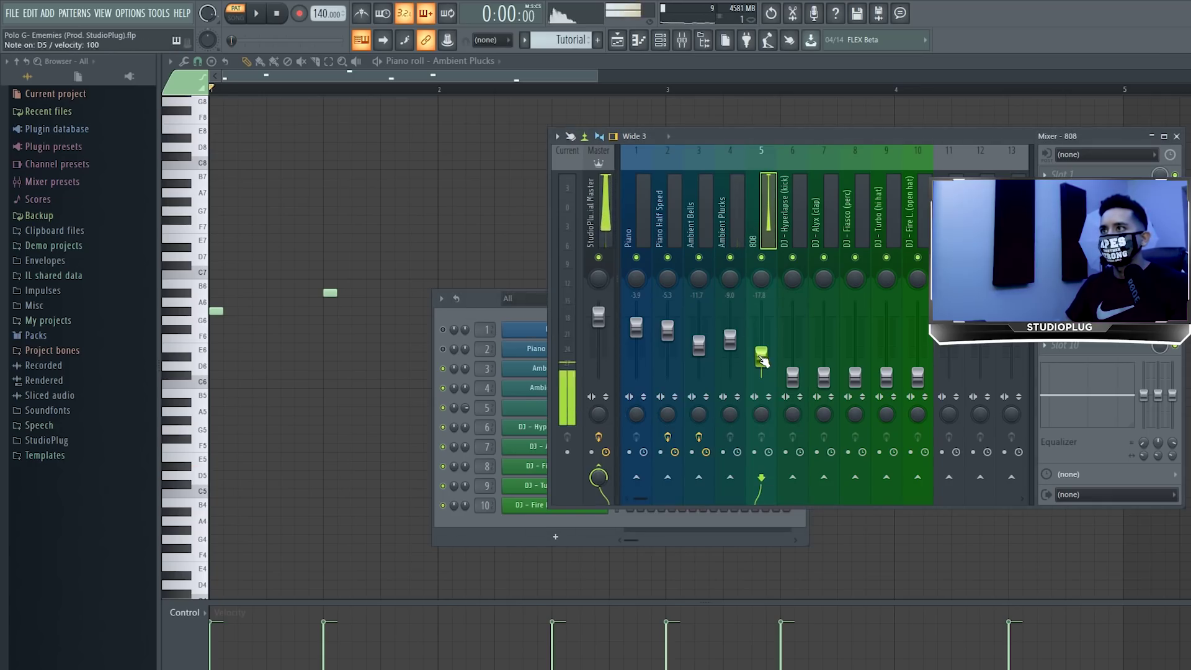
pyautogui.moveTo(761, 347); pyautogui.dragTo(761, 349)
# Mute the Ambient Bells channel, unmute Piano Half Speed and audition it with its mixer track selected.
pyautogui.click(481, 312)
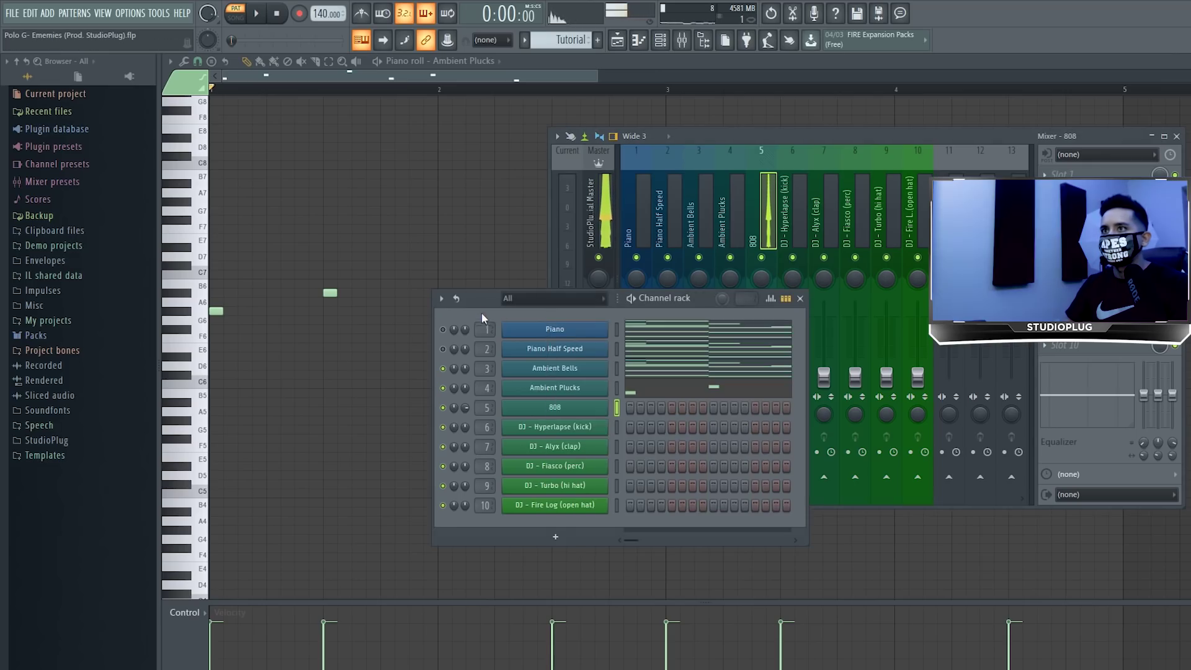
pyautogui.press('space')
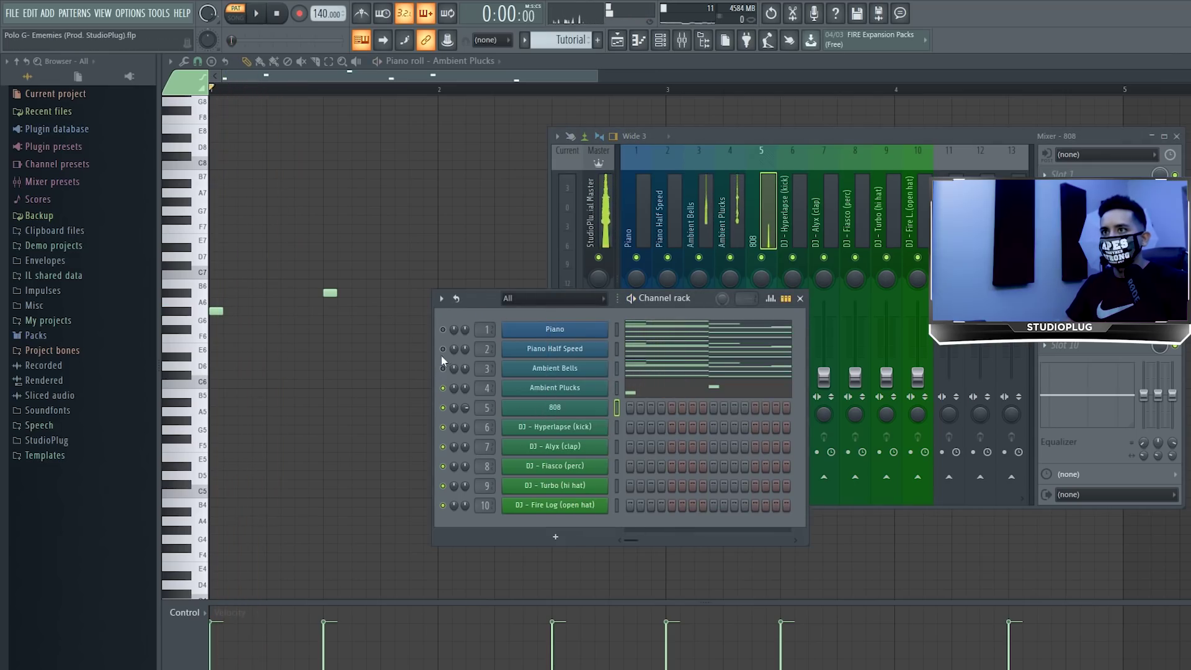
pyautogui.click(693, 220)
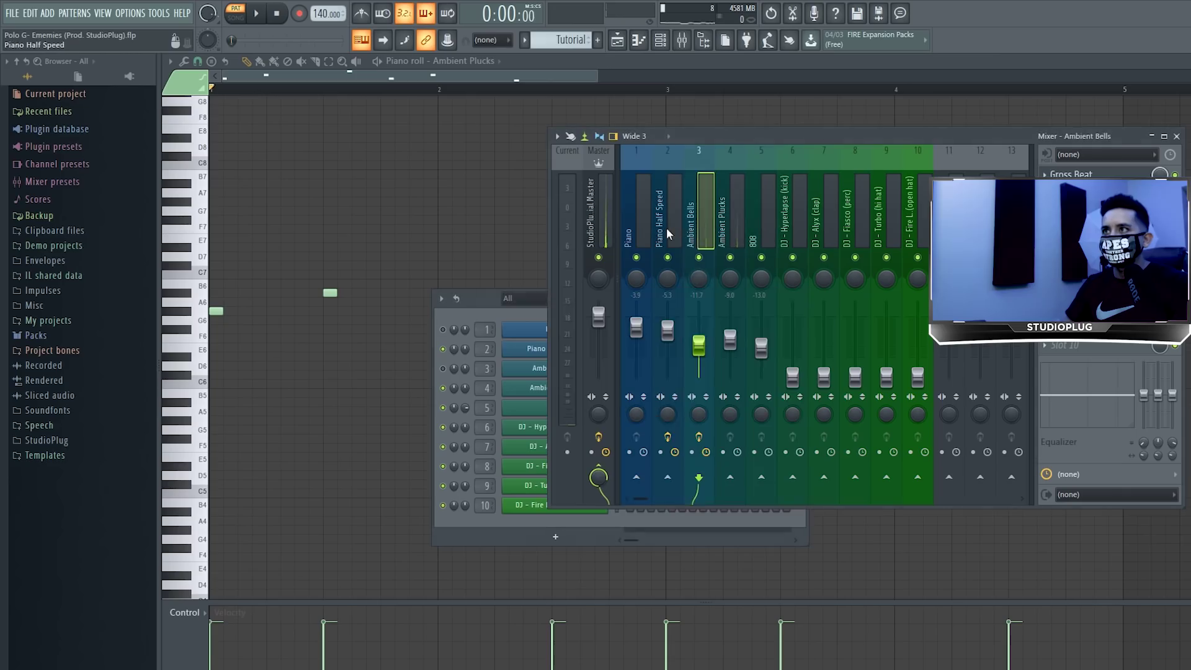
pyautogui.click(666, 227)
pyautogui.press('space')
pyautogui.press('space')
# Add Fruity Parametric EQ 2 to the Piano Half Speed mixer track and set band 1 as a high pass, moved up to the bass range.
pyautogui.click(1045, 194)
pyautogui.moveTo(1067, 207)
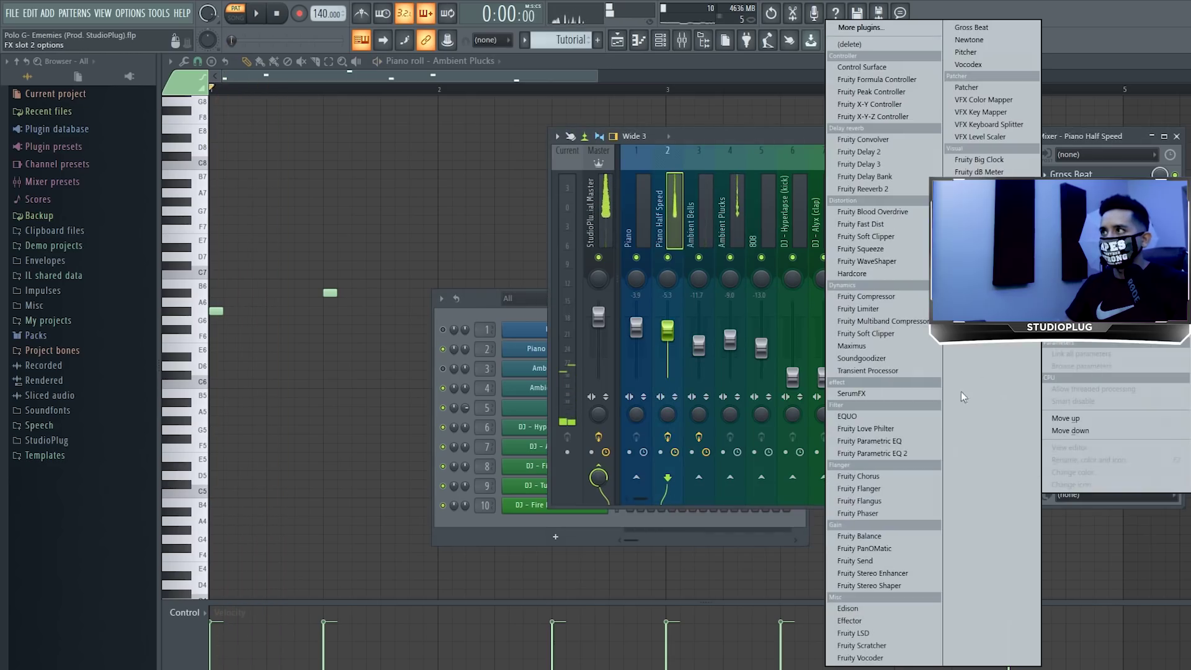
pyautogui.click(924, 453)
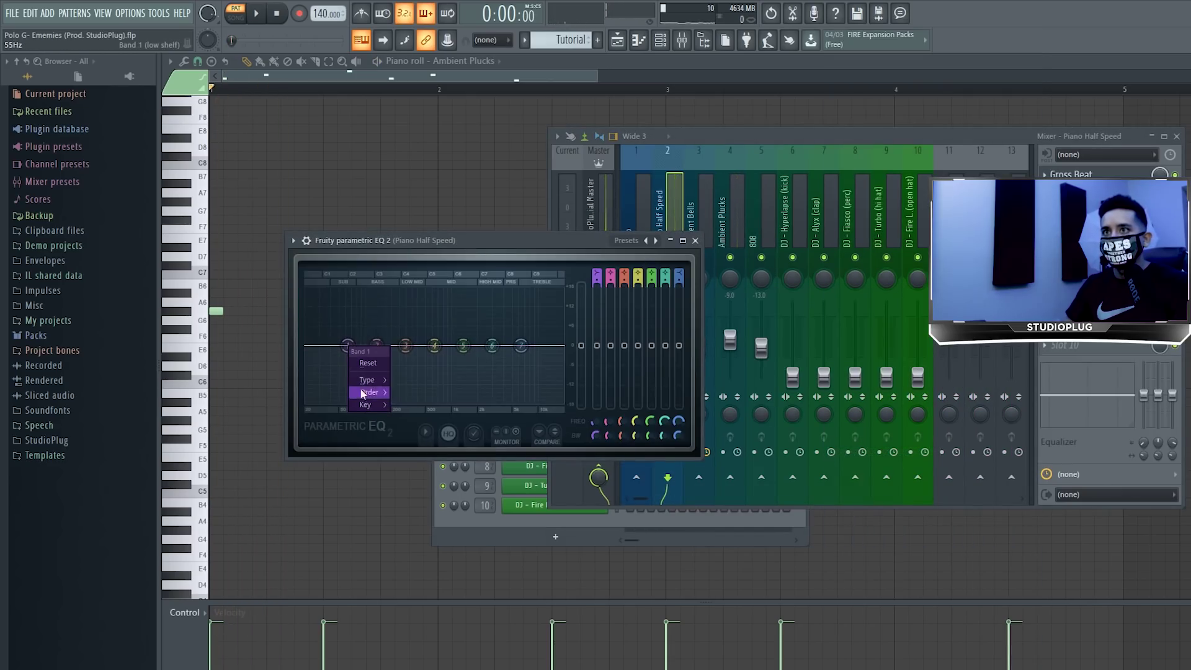
pyautogui.moveTo(369, 382)
pyautogui.click(418, 409)
pyautogui.press('space')
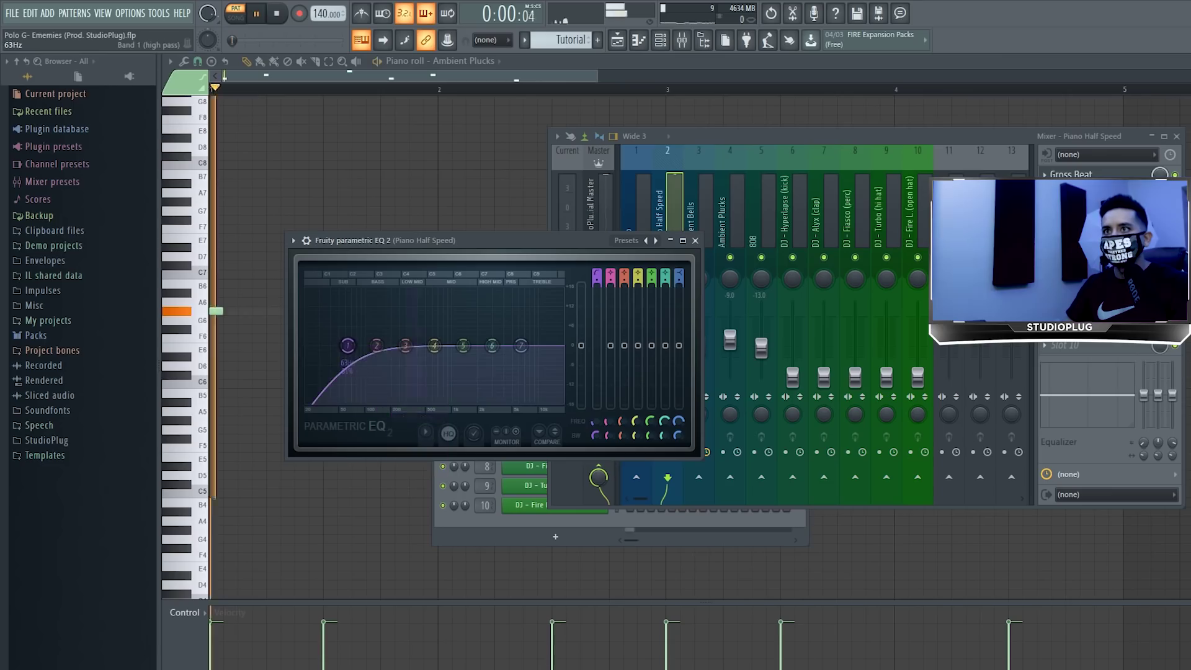
pyautogui.moveTo(348, 345); pyautogui.dragTo(376, 345)
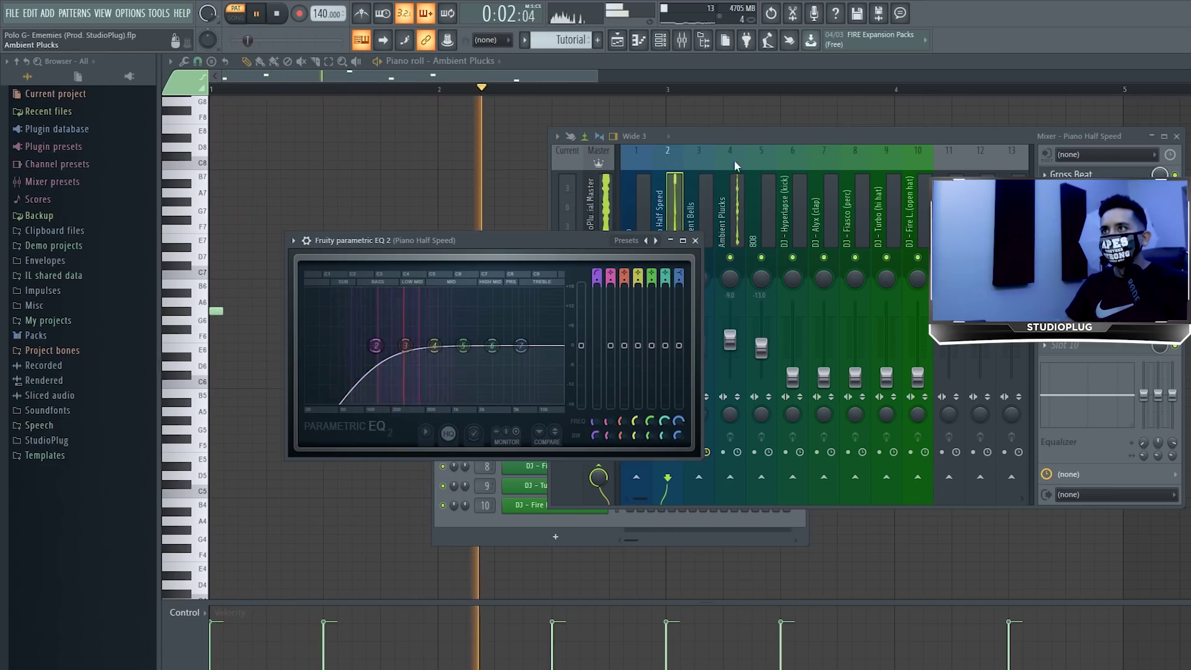
# Open the 808 channel's piano roll, stop playback and show the other channels' ghost notes.
pyautogui.click(478, 524)
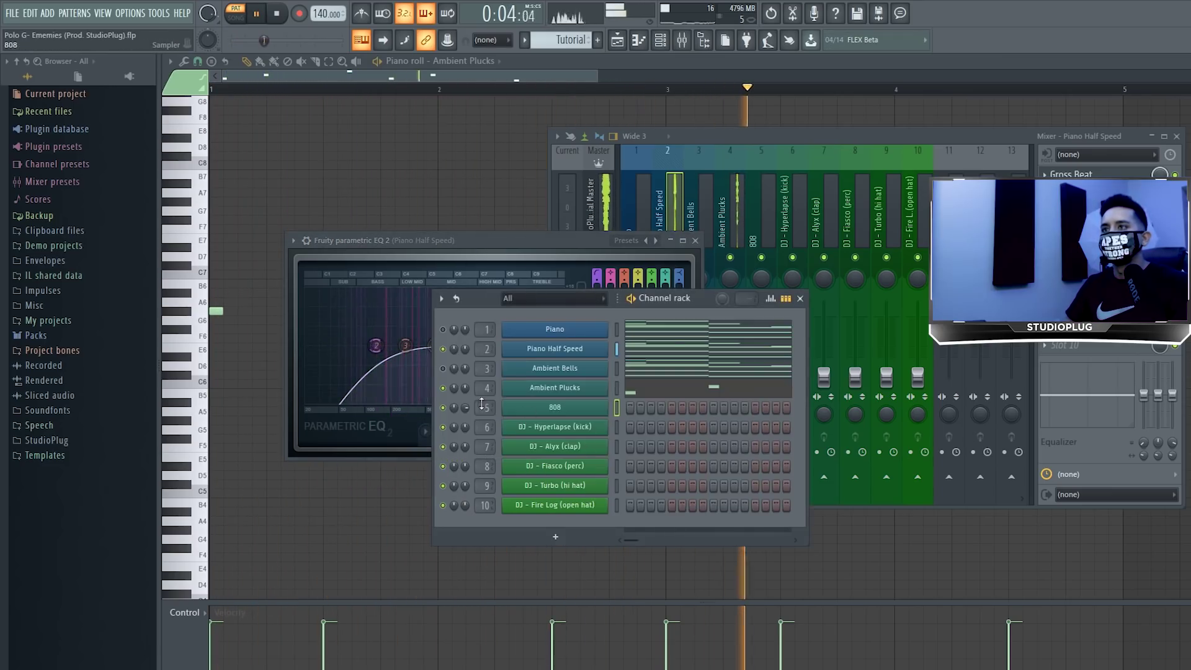
pyautogui.rightClick(605, 407)
pyautogui.click(639, 413)
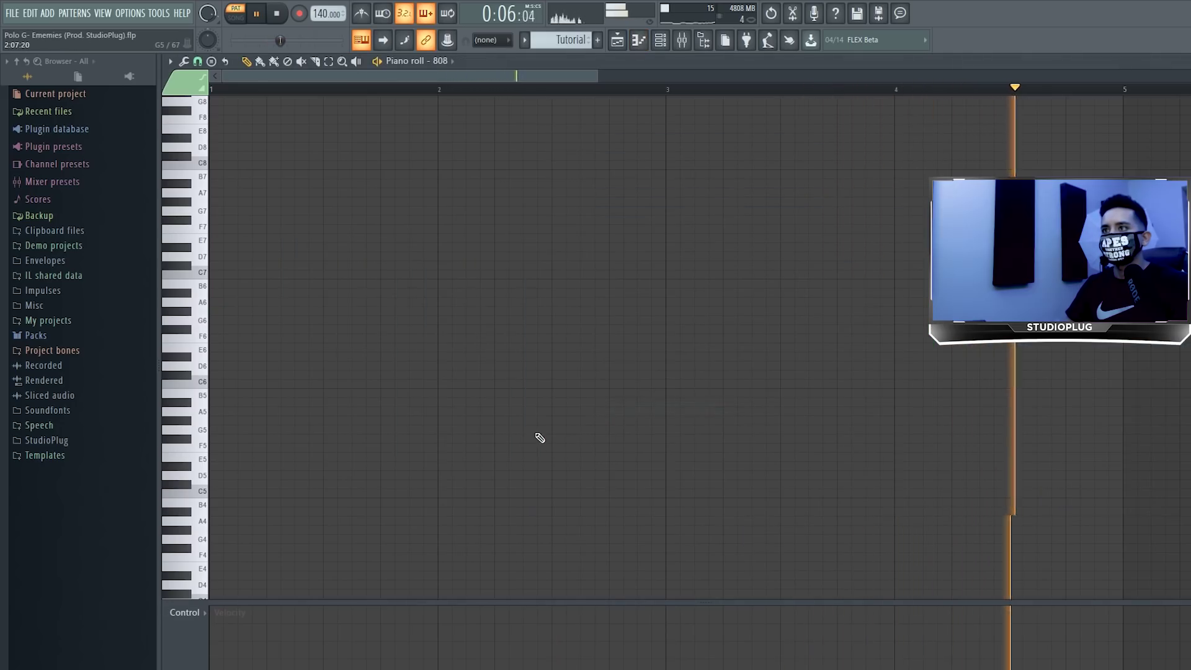
pyautogui.press('space')
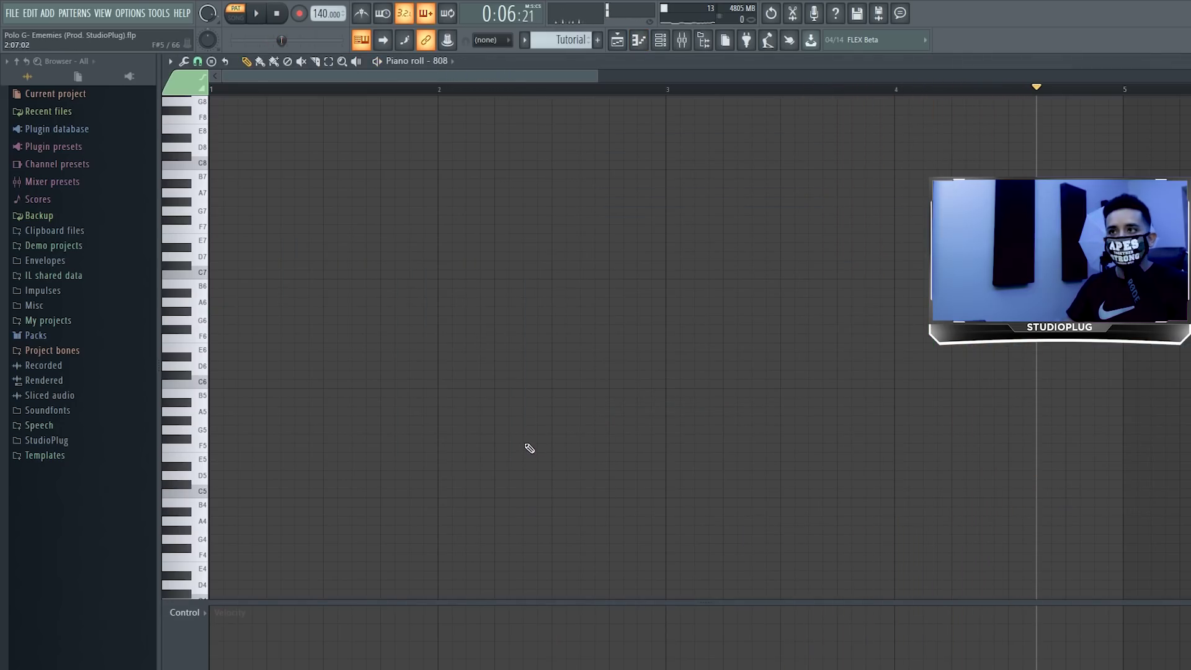
pyautogui.hotkey('ctrl', 'v')
# Place short 808 notes on F6, D#6 and C6 across bars 1–2 and repeat them in bars 3–4, following the piano's ghost notes.
pyautogui.scroll(-3, 478, 444)
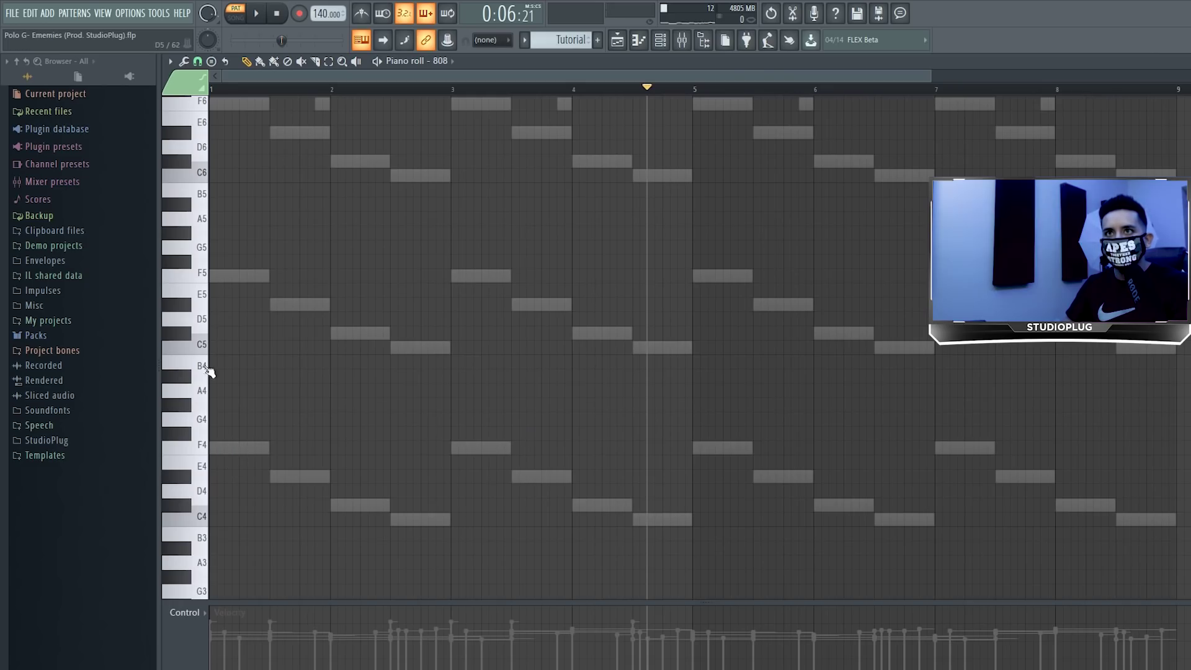
pyautogui.scroll(3, 225, 389)
pyautogui.scroll(-3, 327, 428)
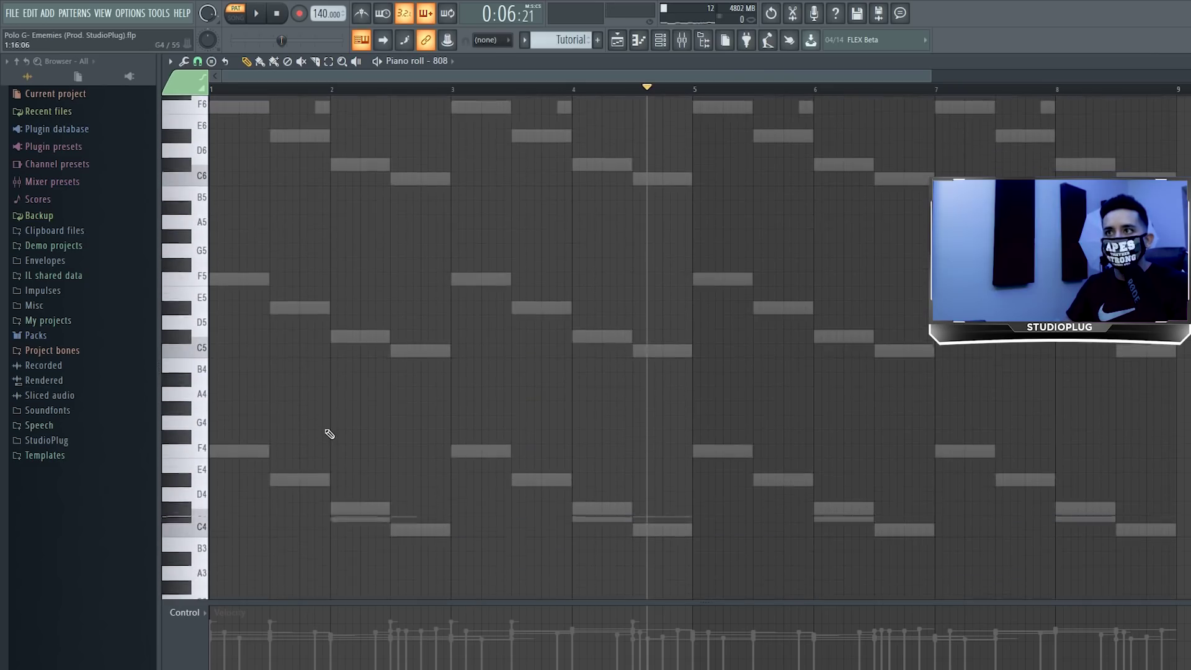
pyautogui.scroll(3, 331, 434)
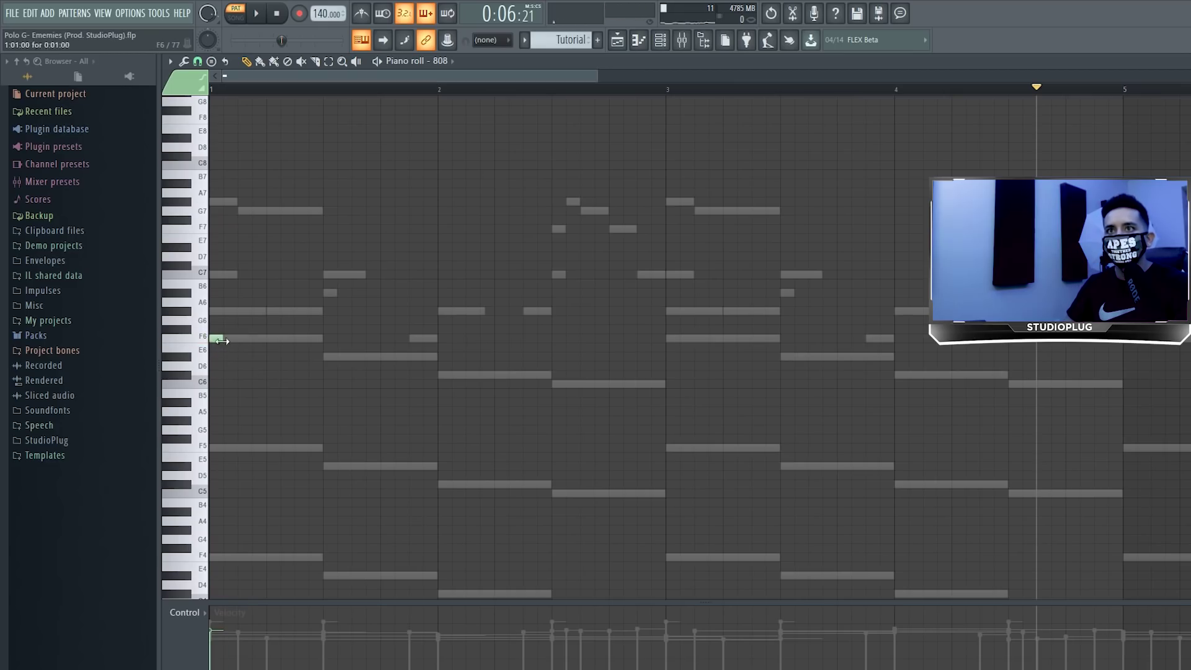
pyautogui.press('space')
pyautogui.press('space')
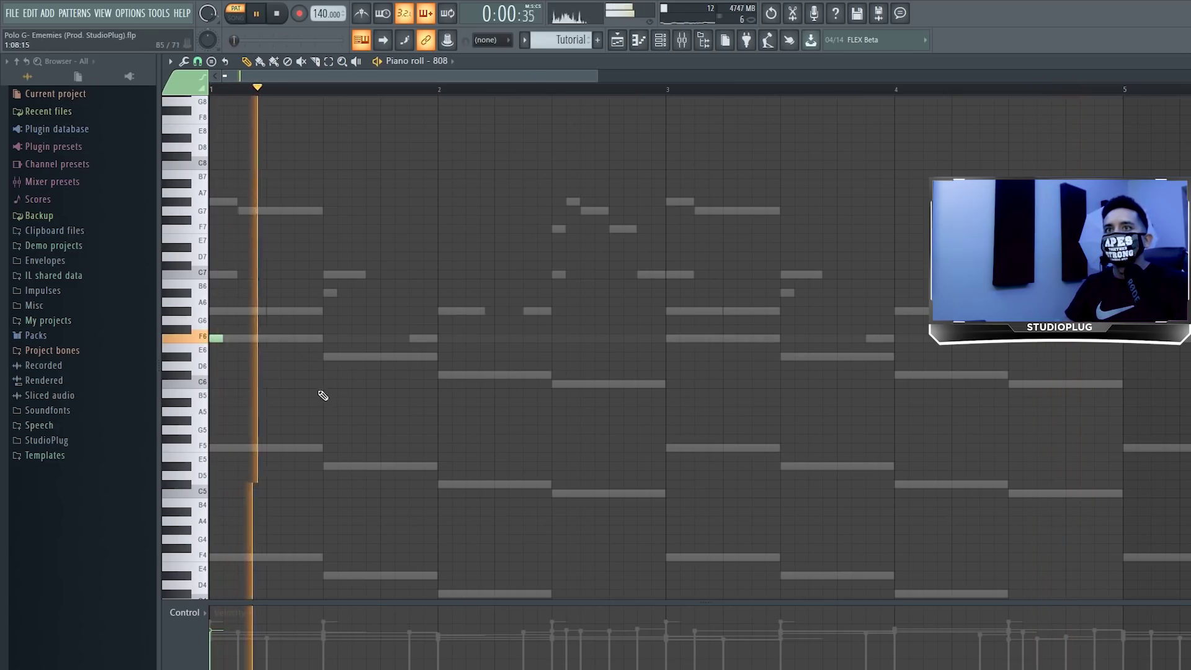
pyautogui.click(385, 357)
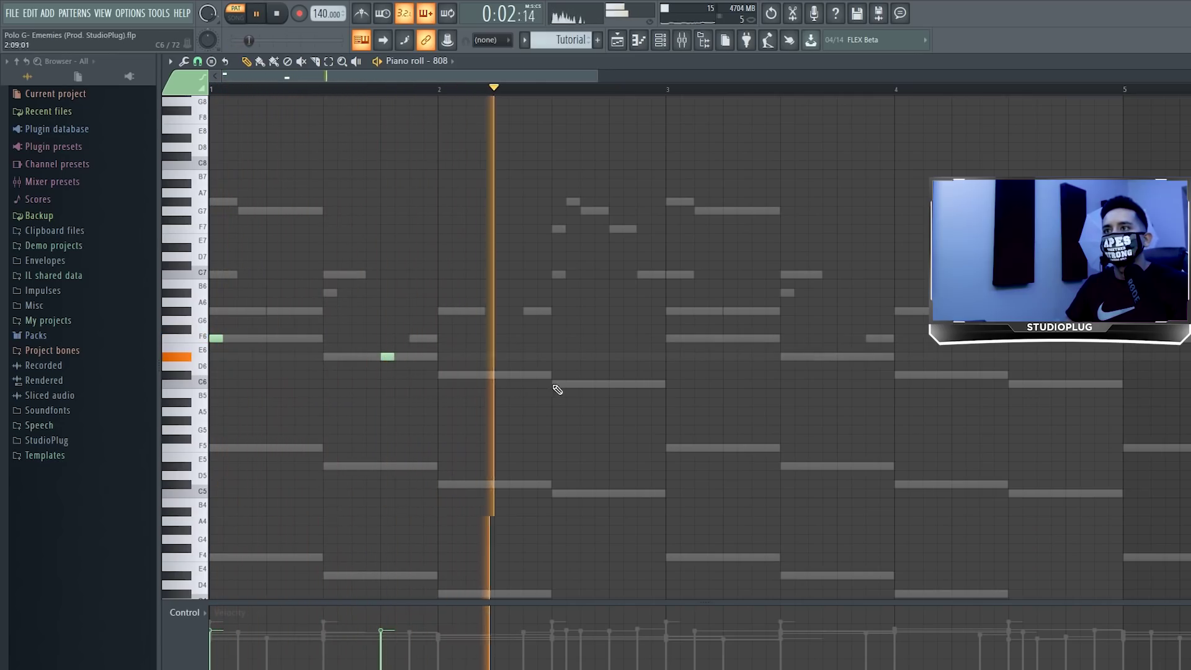
pyautogui.click(557, 385)
pyautogui.click(672, 338)
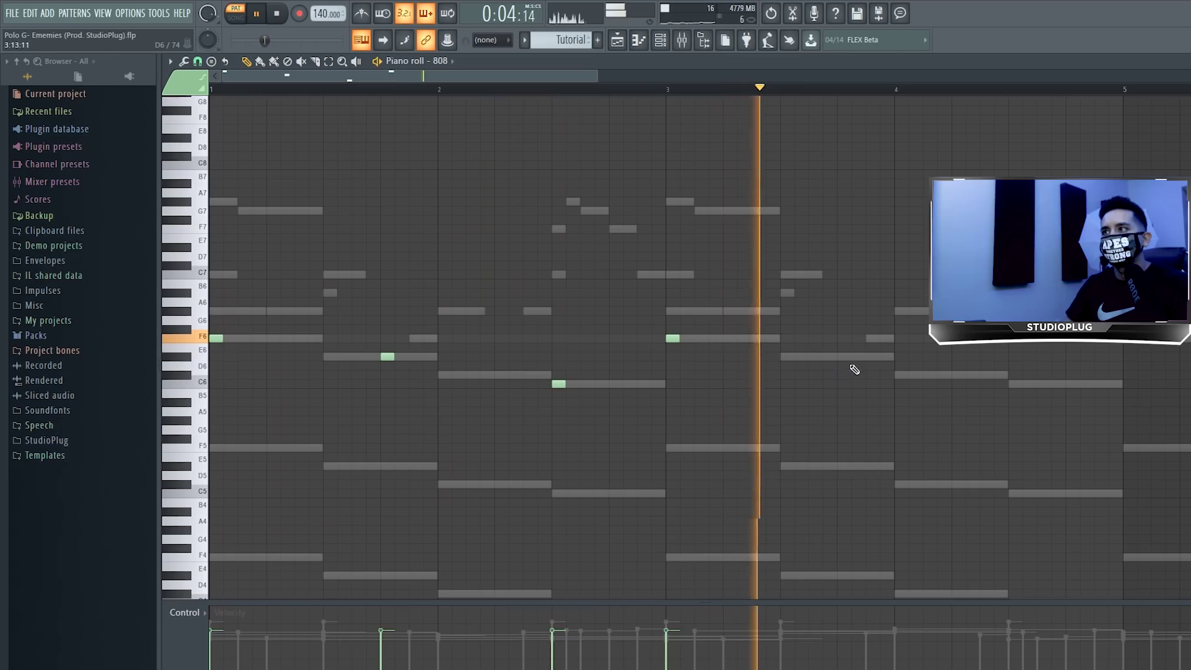
pyautogui.click(841, 357)
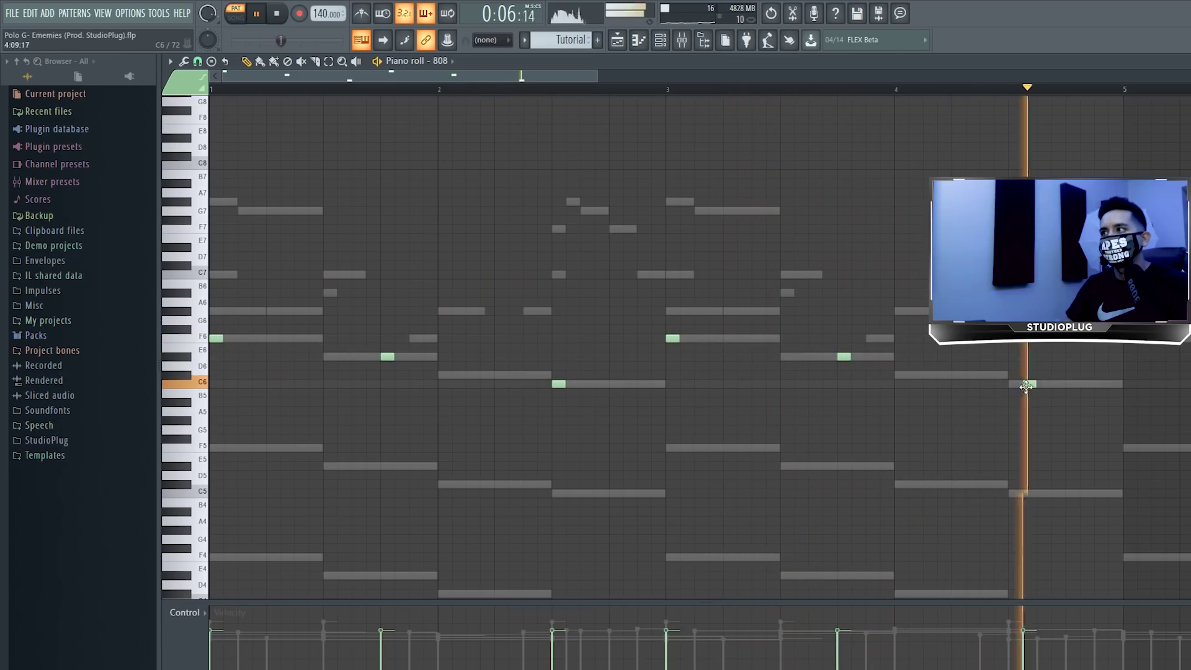
pyautogui.click(1014, 384)
# Transpose all the 808 notes down one octave and replay the pattern from the start.
pyautogui.press('space')
pyautogui.press('space')
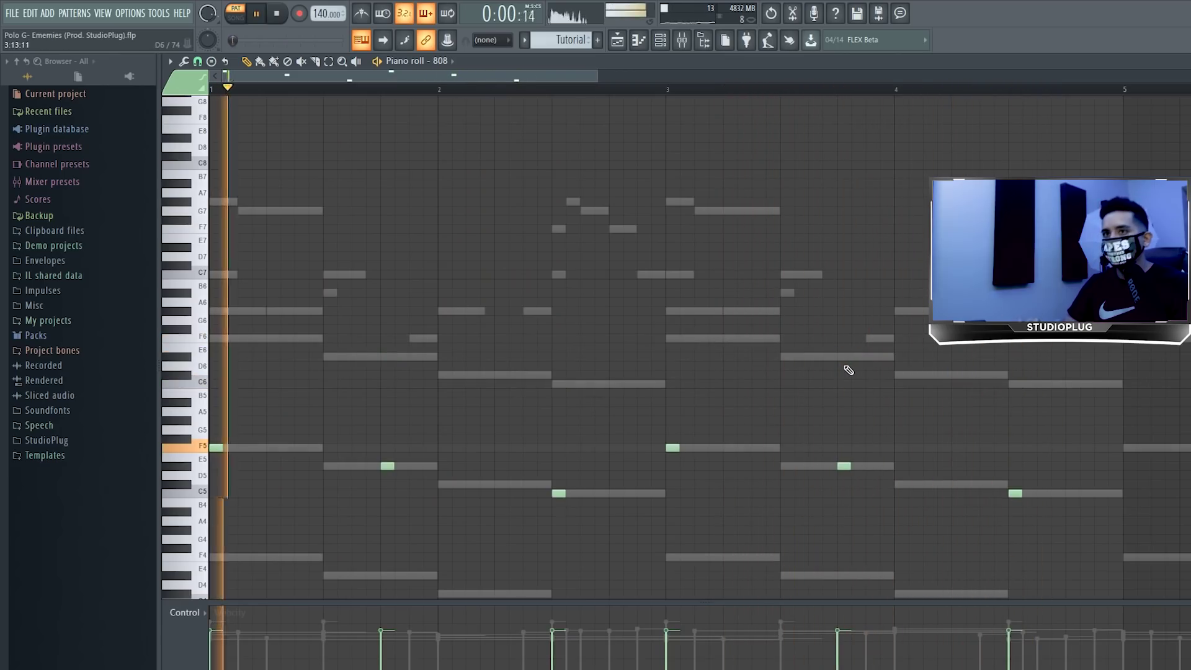
pyautogui.scroll(-2, 632, 551)
pyautogui.scroll(-1, 635, 541)
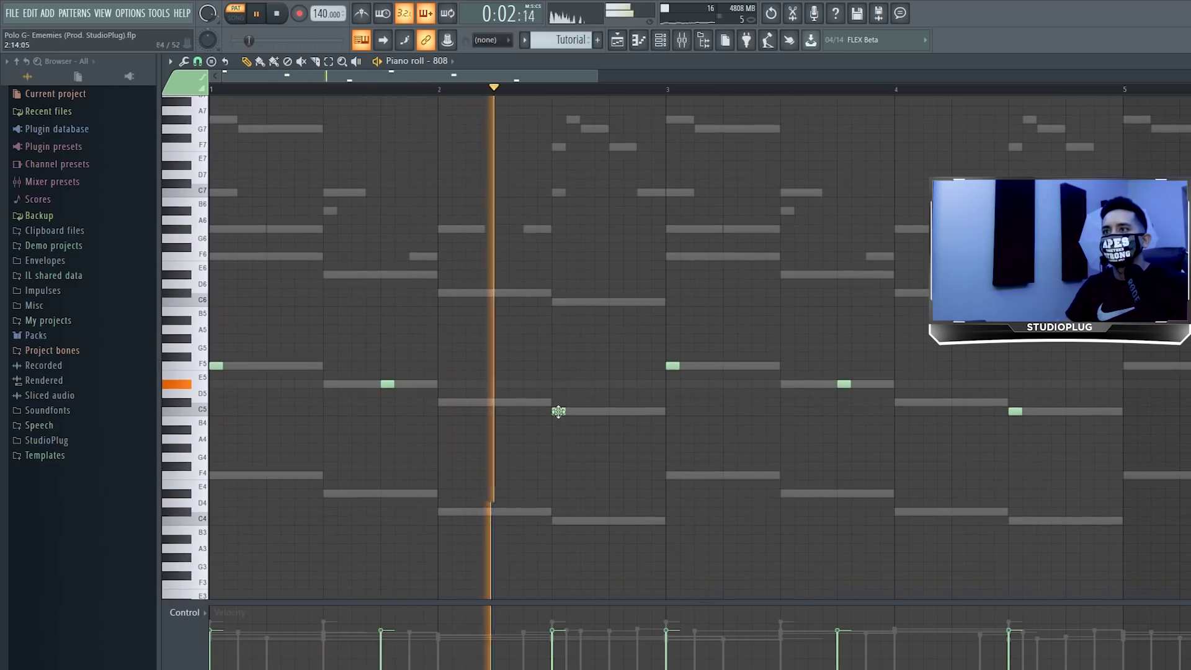
# Replace bar 1's D#5 note with a C#5 on bar 2's second beat and reposition bar 2's C5 note at step 11.
pyautogui.click(501, 402)
pyautogui.rightClick(558, 412)
pyautogui.click(617, 411)
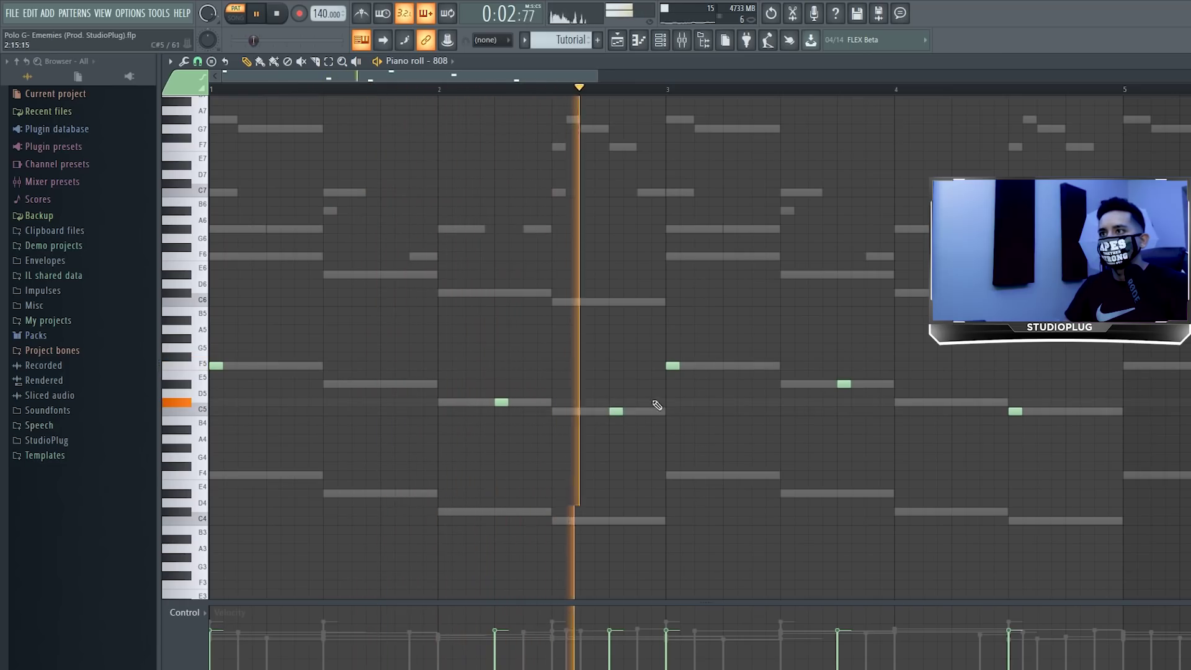
pyautogui.moveTo(614, 410); pyautogui.dragTo(585, 413)
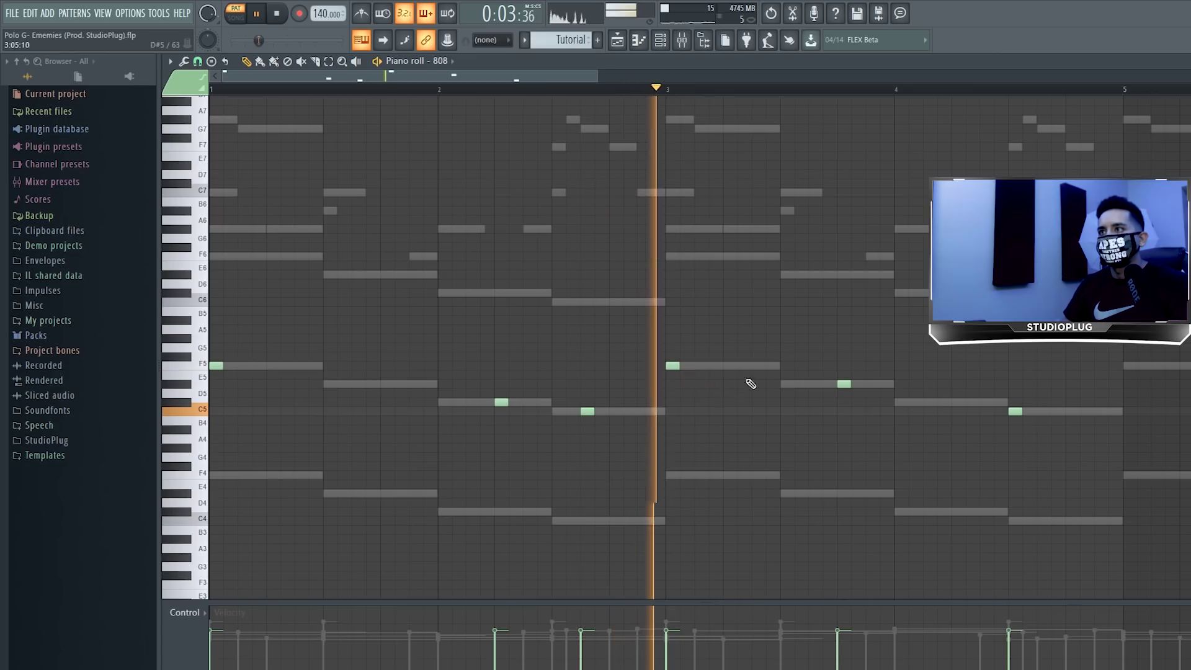
# Replace bar 3's D#5 note with a C#5 on bar 4's second beat and move bar 4's C5 note to the fourth beat.
pyautogui.click(951, 402)
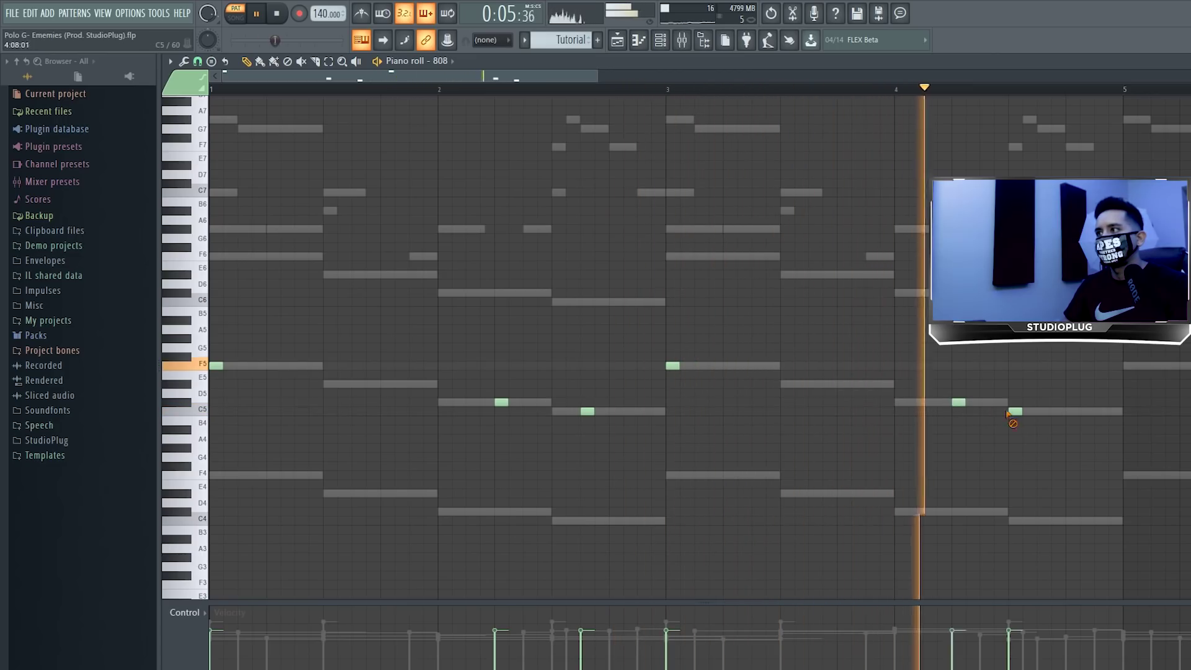
pyautogui.rightClick(1013, 412)
pyautogui.click(1073, 412)
pyautogui.press('space')
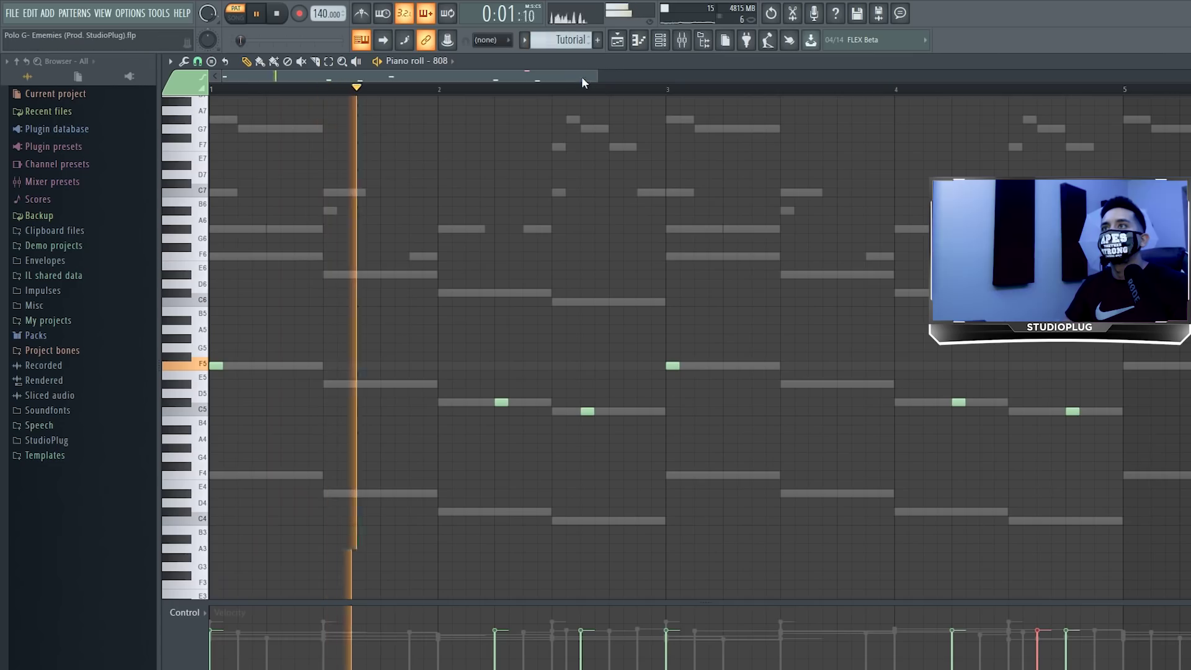
# Lengthen bar 4's C5 note to the end of the bar and duplicate the four-bar 808 phrase into bars 5–8.
pyautogui.scroll(-2, 915, 134)
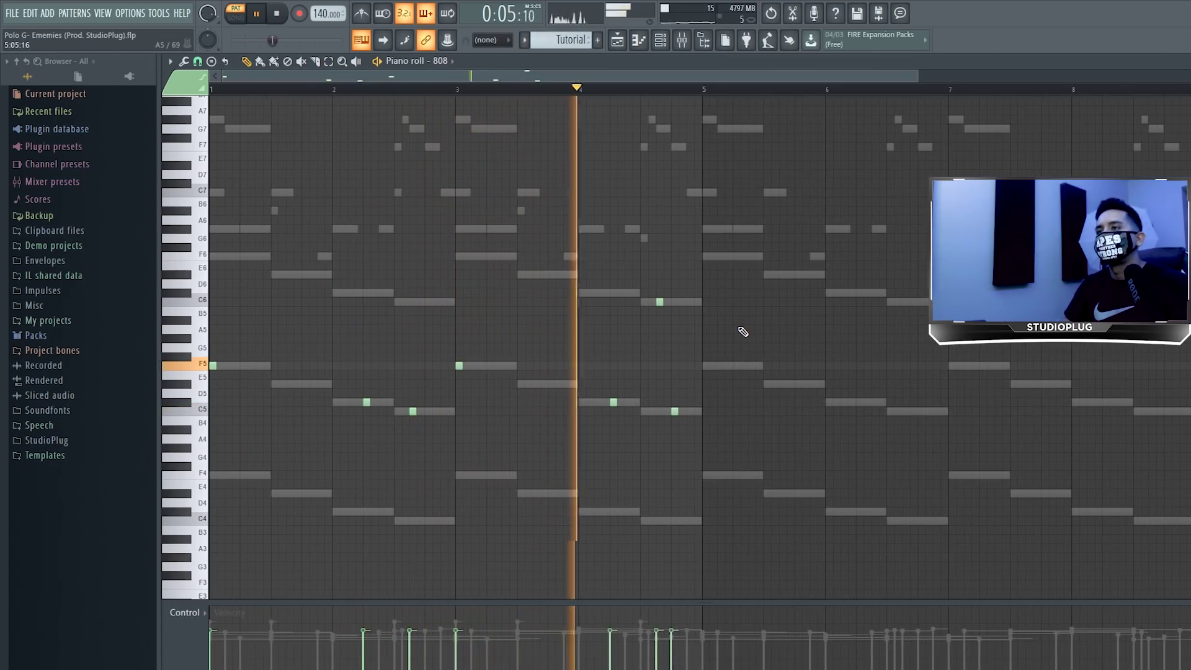
pyautogui.press('space')
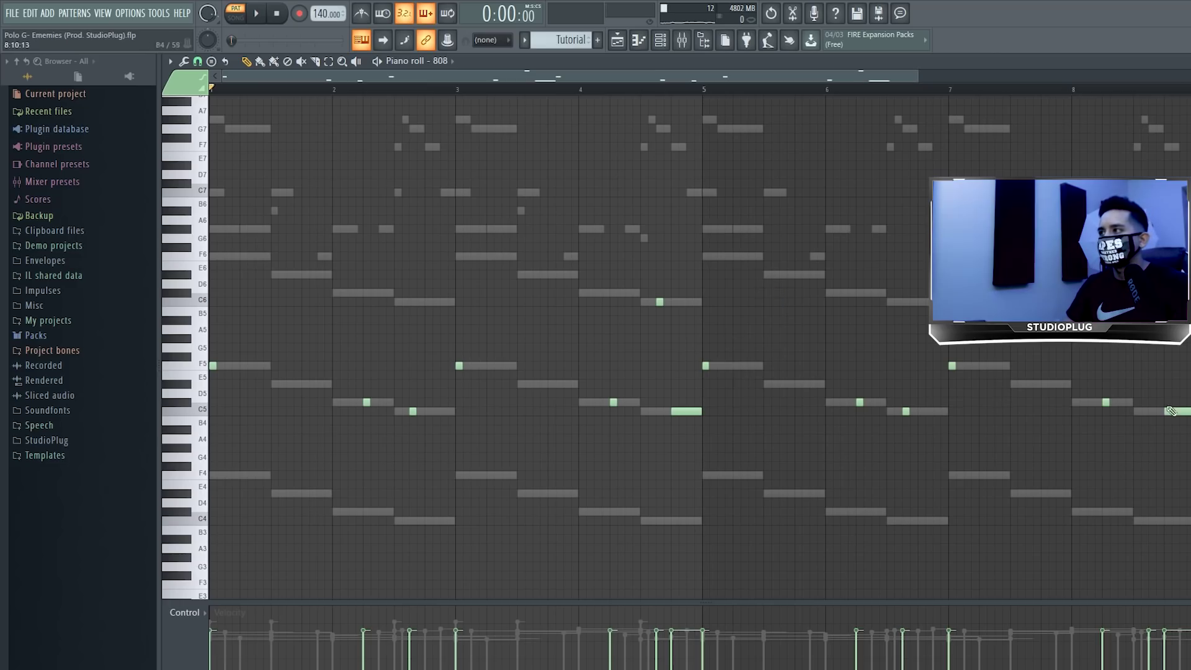
pyautogui.press('space')
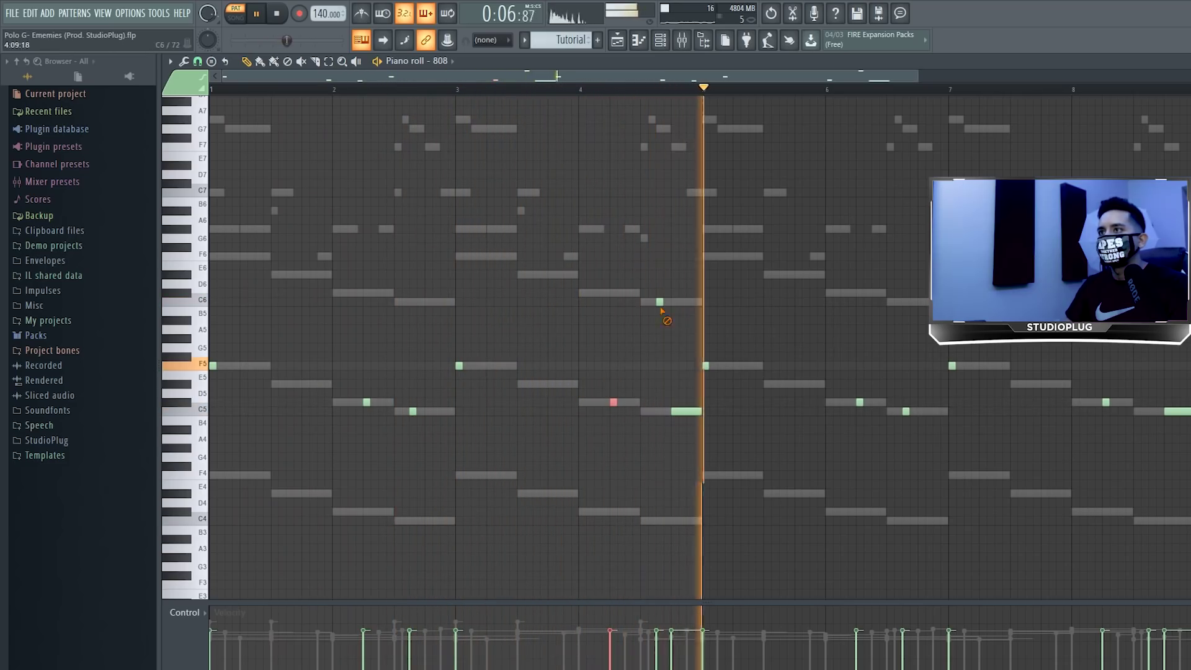
# Remove bar 4's C6 note, raise its C#5 note an octave, and apply quick legato to the 808 notes.
pyautogui.press('space')
pyautogui.press('space')
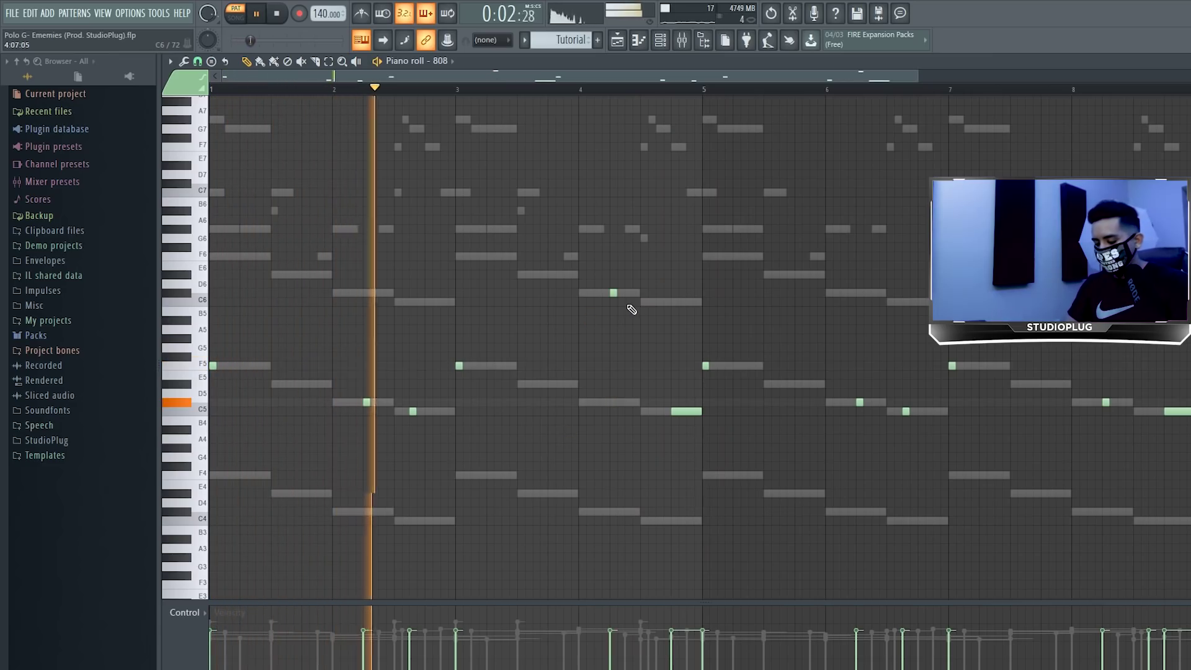
pyautogui.hotkey('ctrl', 'l')
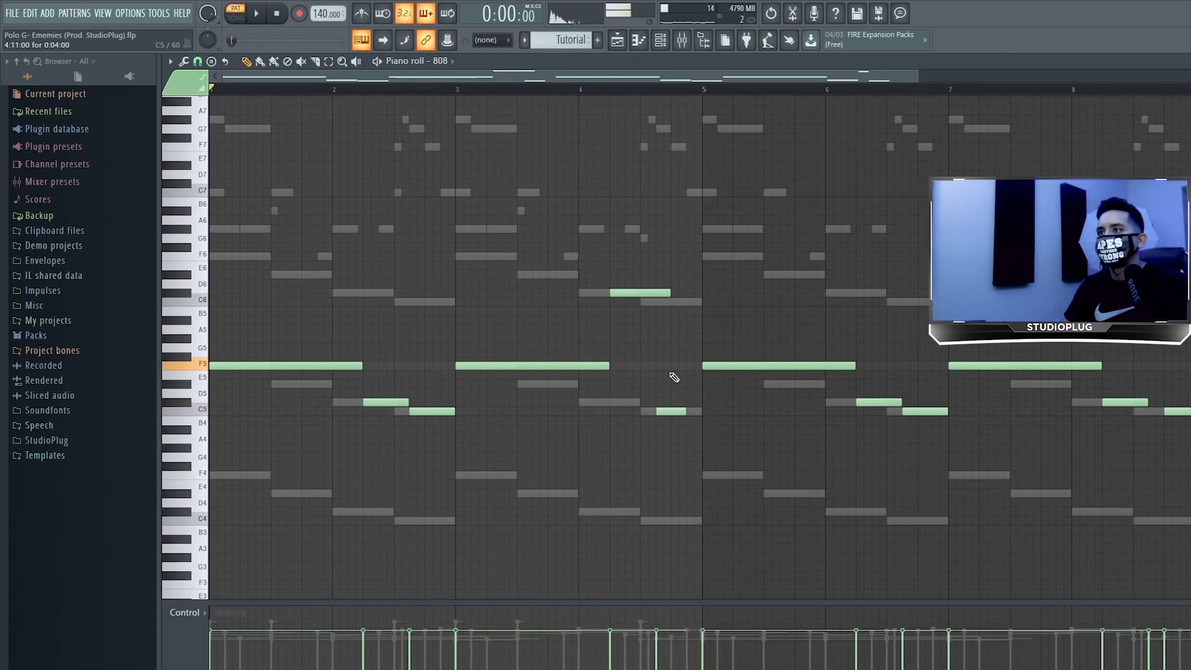
# Delete the C5 notes in bars 2 and 6, and replace bar 4's C#6 note with a C#5.
pyautogui.rightClick(440, 410)
pyautogui.press('space')
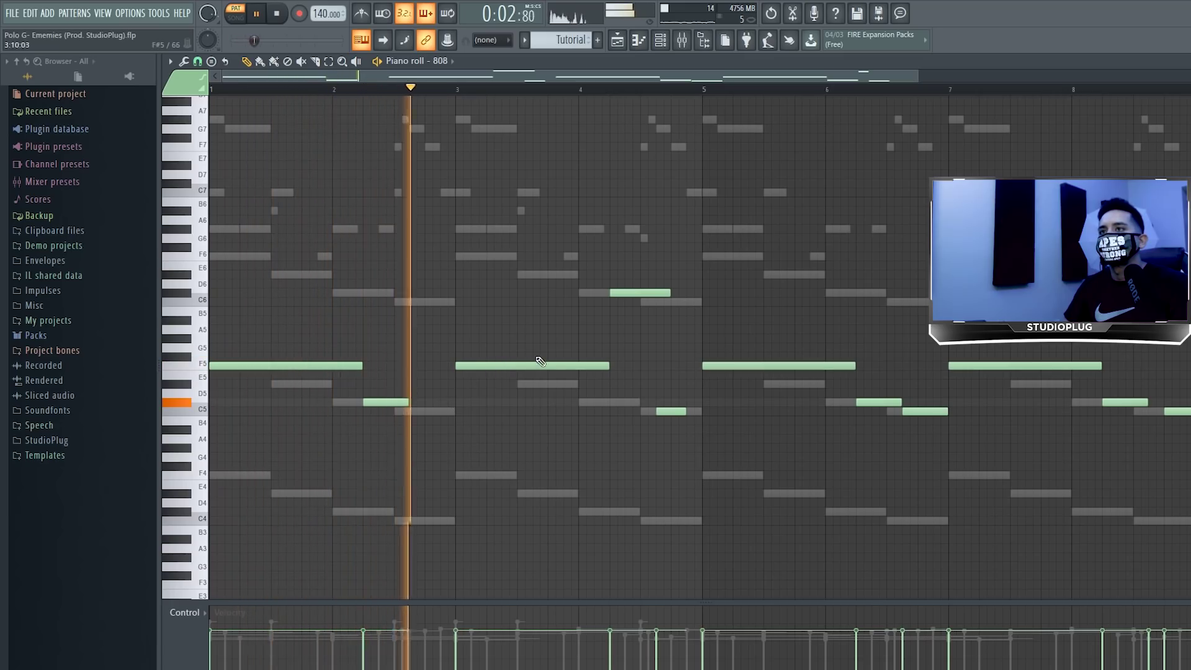
pyautogui.rightClick(628, 291)
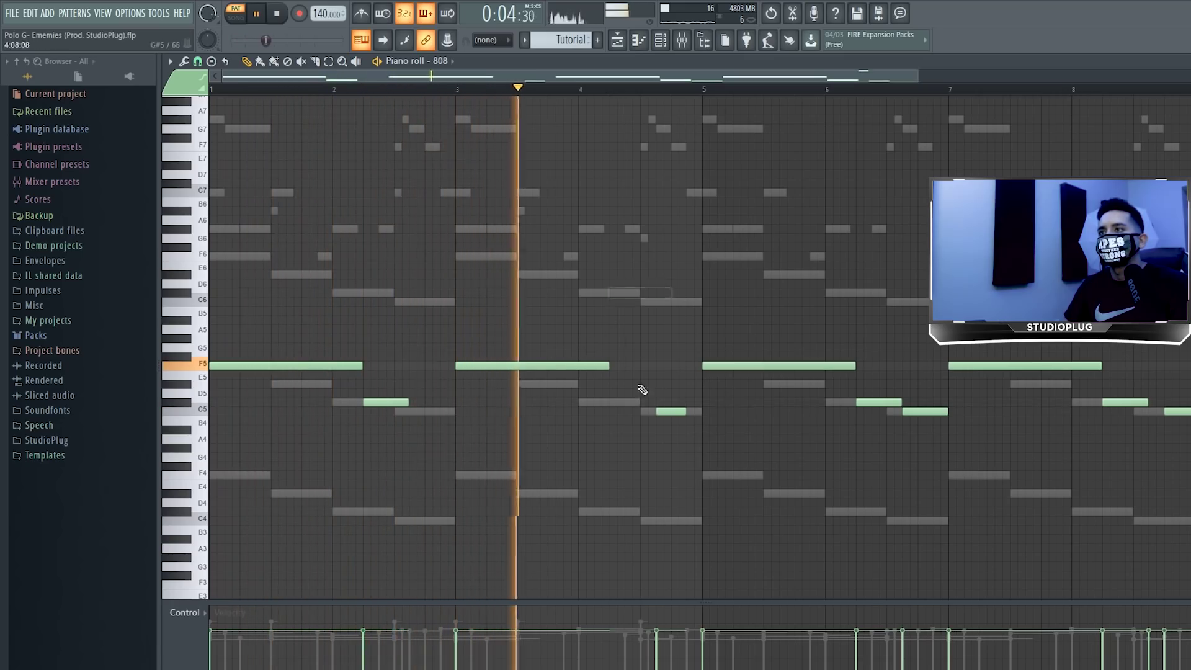
pyautogui.click(611, 403)
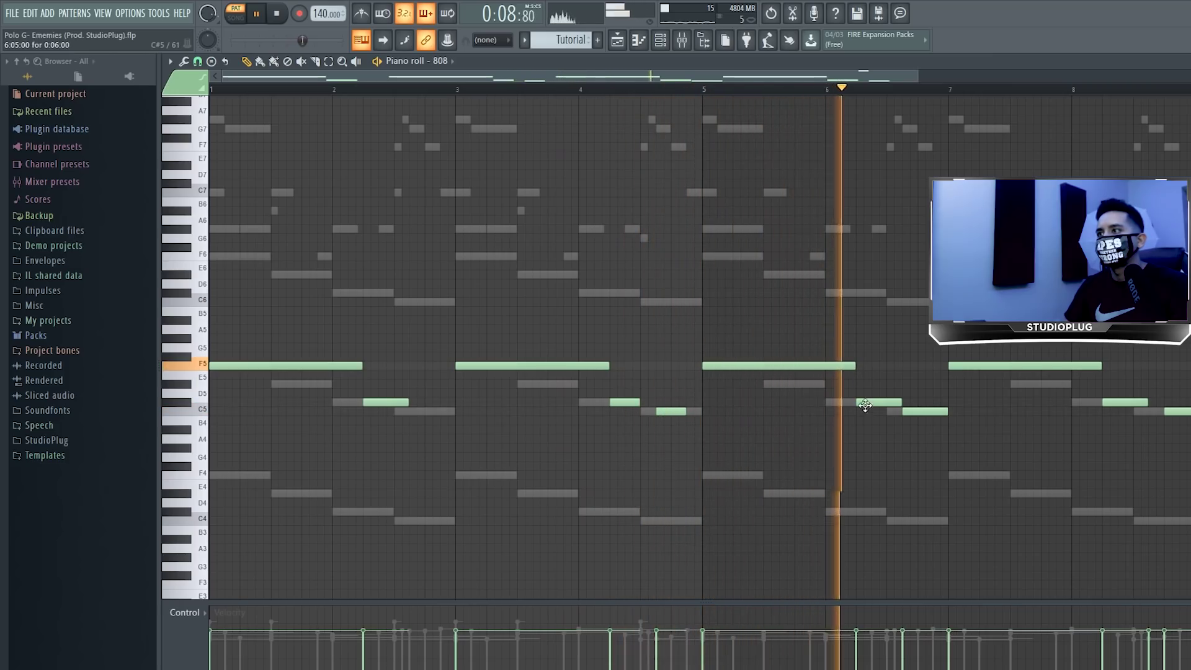
pyautogui.rightClick(931, 413)
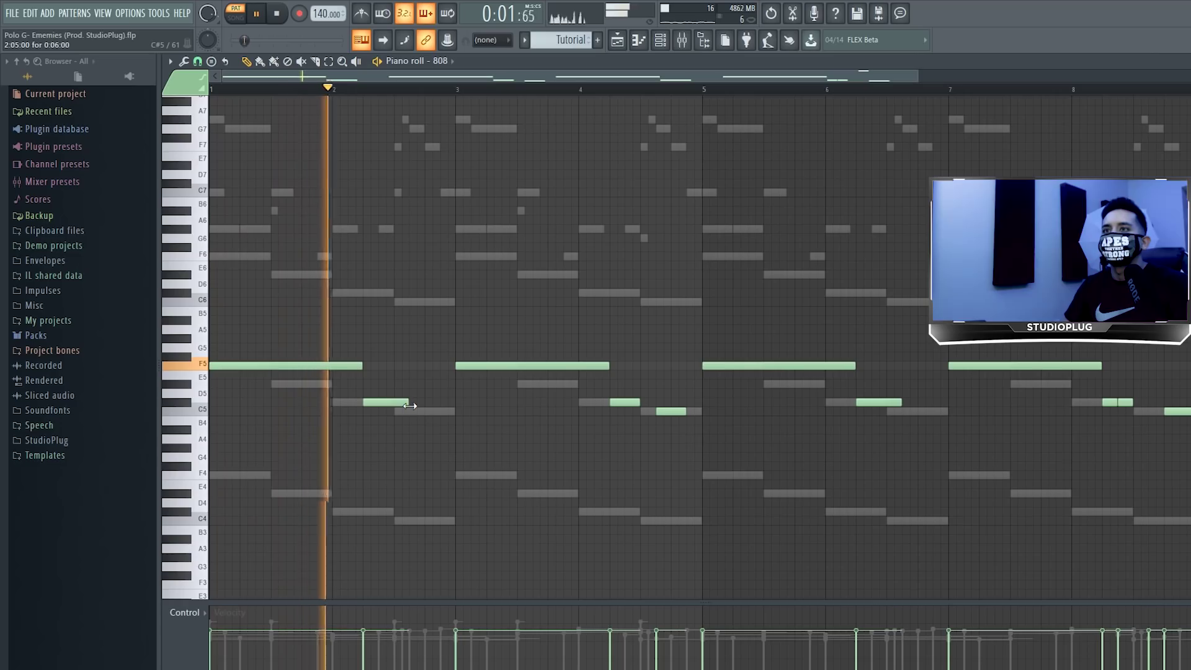
# Lengthen bar 2's C#5 note to 12 steps and split bar 4's C#5 into two consecutive 2-step notes.
pyautogui.moveTo(411, 404); pyautogui.dragTo(452, 406)
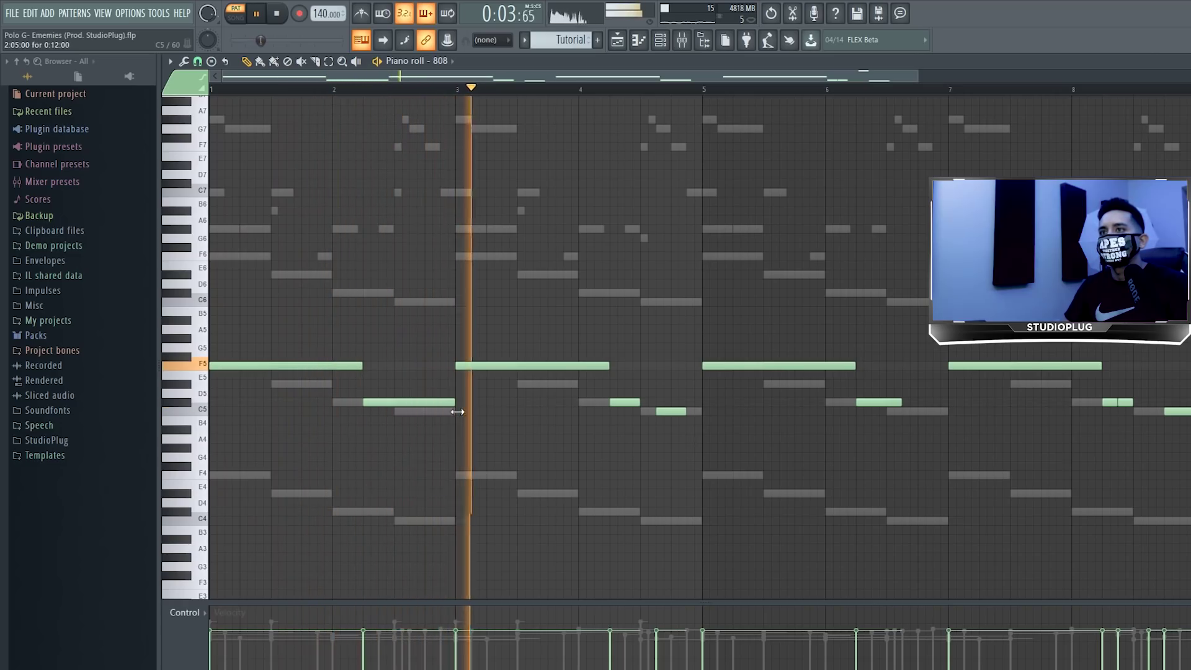
pyautogui.moveTo(638, 405); pyautogui.dragTo(622, 407)
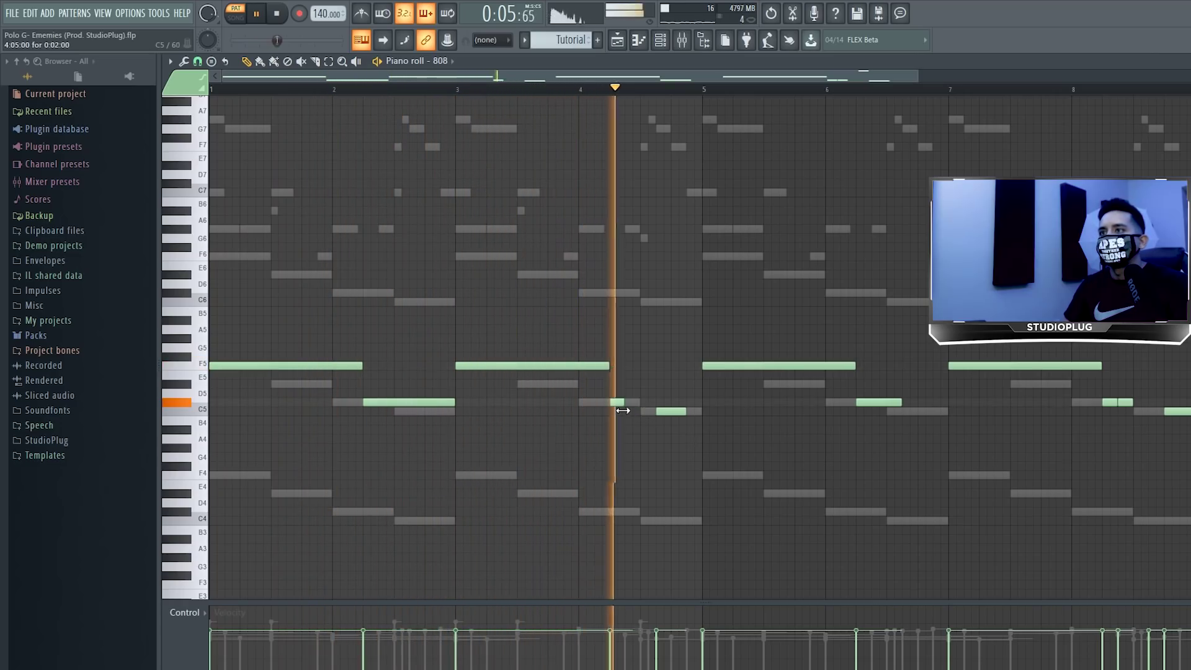
pyautogui.click(628, 405)
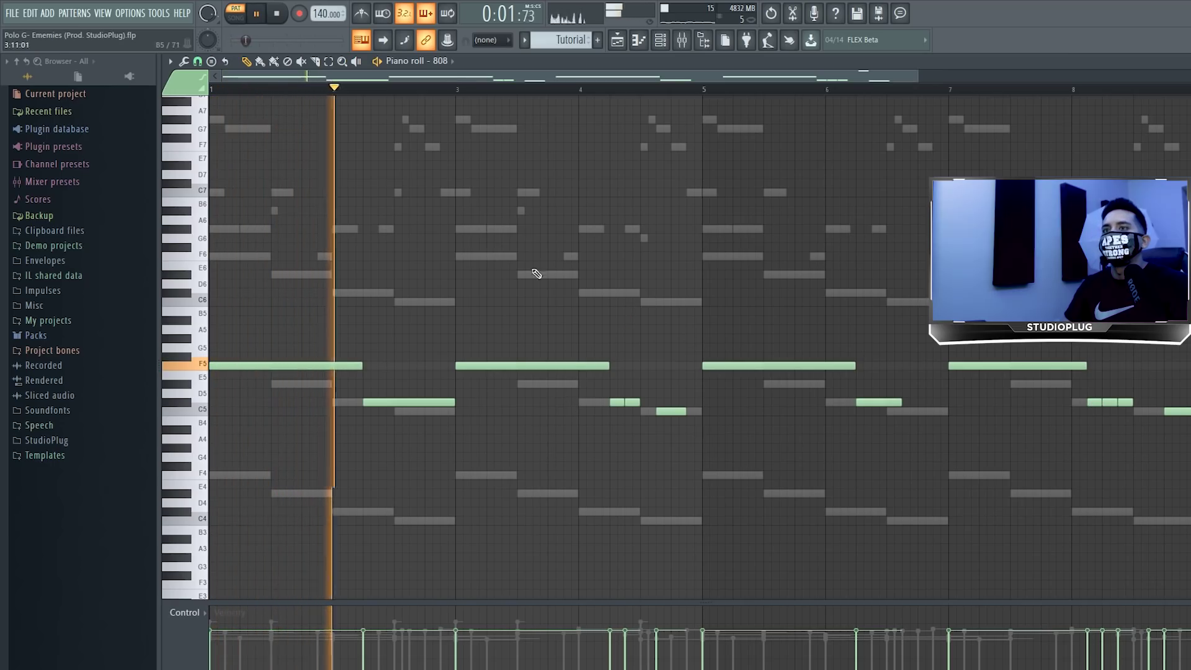
# Shift bar 4's C5 note to the end of the bar and audition the bassline from bar 4.
pyautogui.press('space')
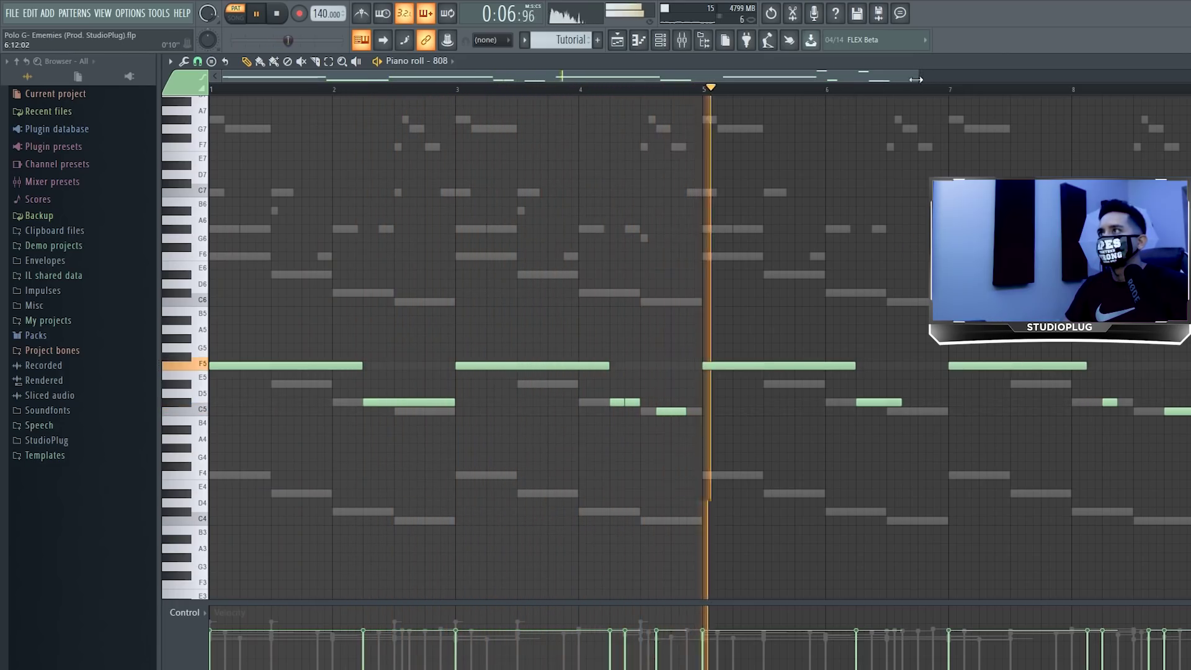
pyautogui.press('space')
pyautogui.moveTo(670, 412); pyautogui.dragTo(685, 413)
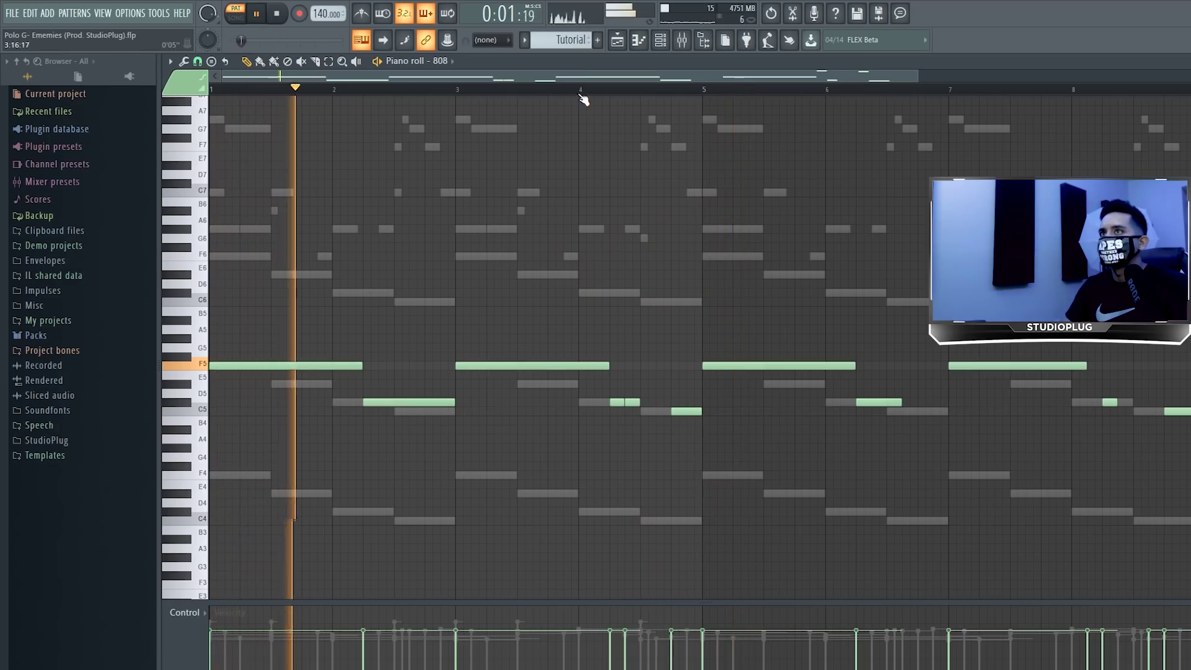
pyautogui.click(594, 90)
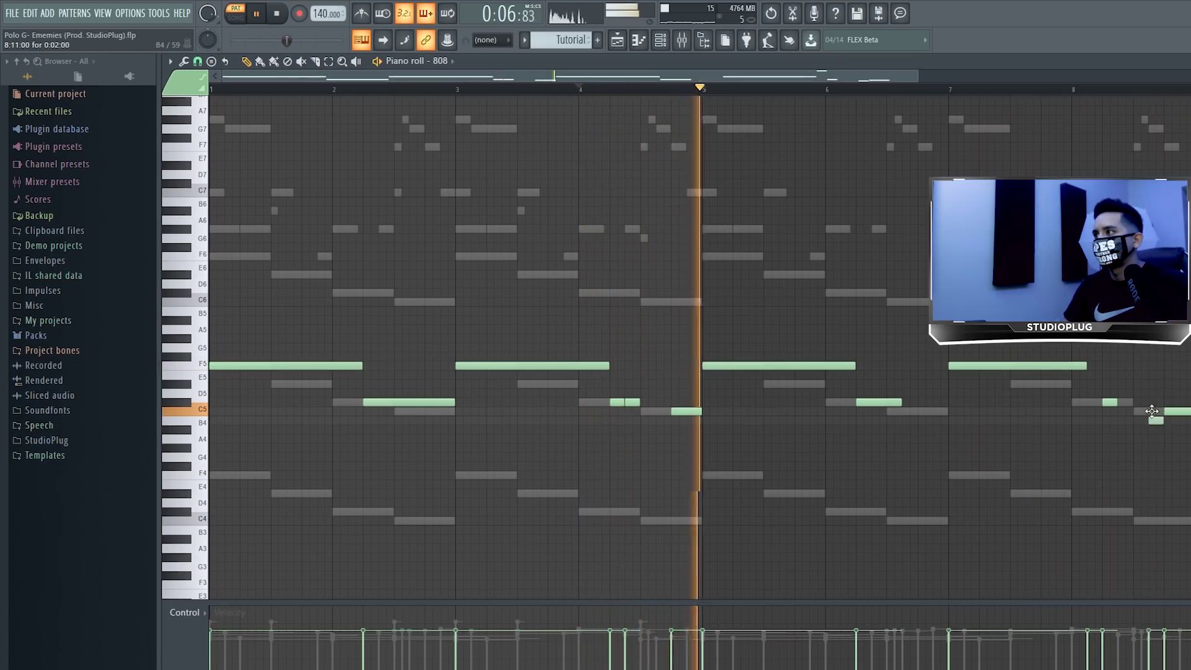
# Place a C5 note at step 11 of bar 8, lengthen it to 4 steps, and raise the closing note an octave.
pyautogui.moveTo(1152, 419); pyautogui.dragTo(1152, 410)
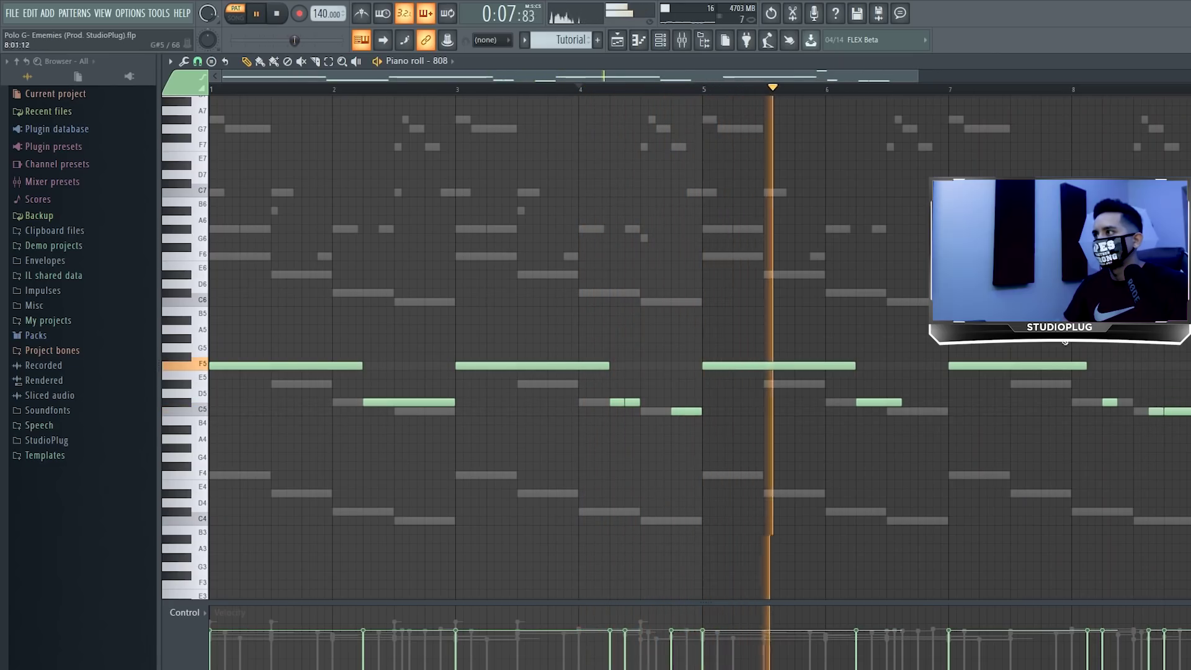
pyautogui.click(951, 93)
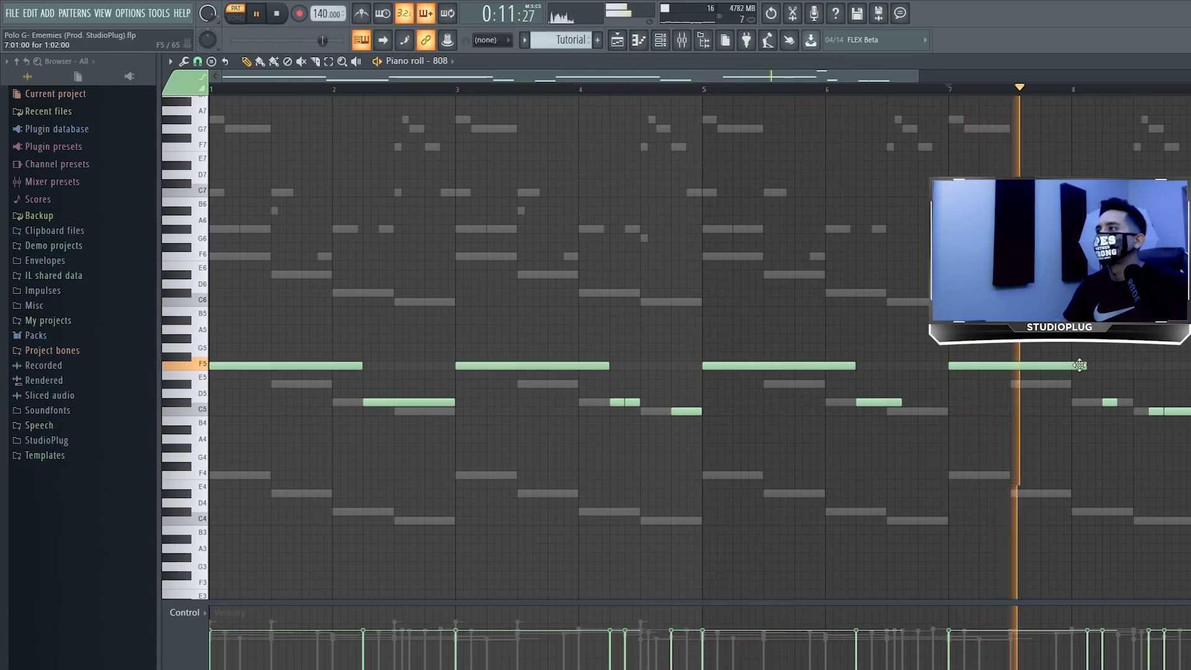
pyautogui.click(1182, 412)
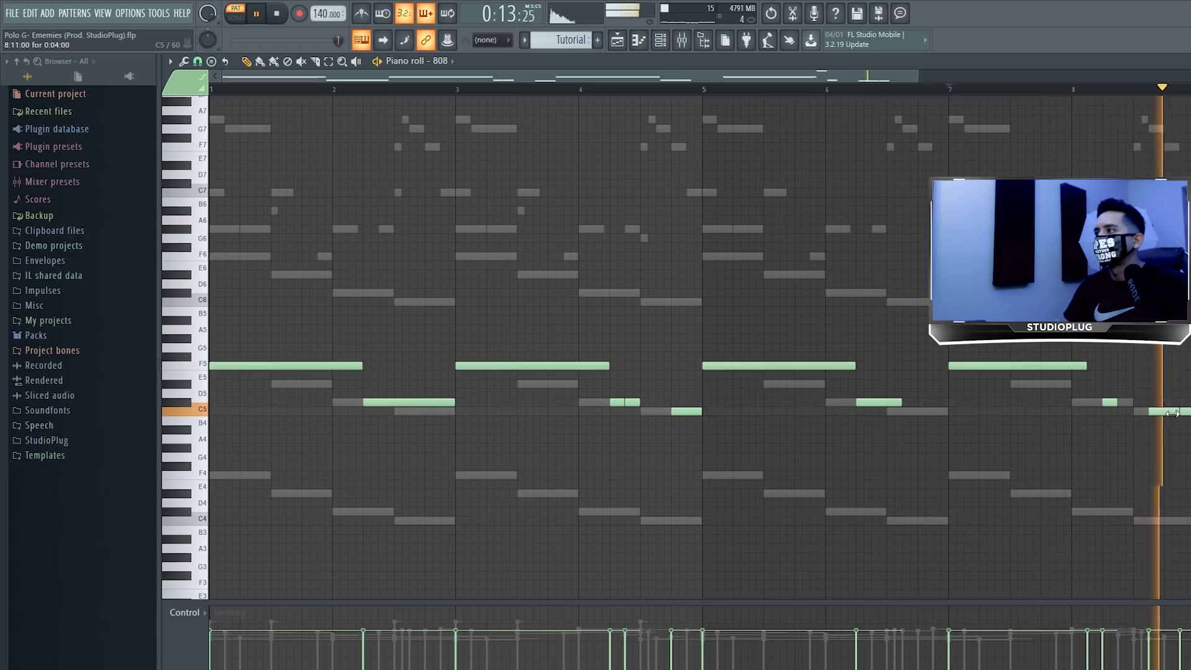
pyautogui.moveTo(1160, 412); pyautogui.dragTo(1178, 413)
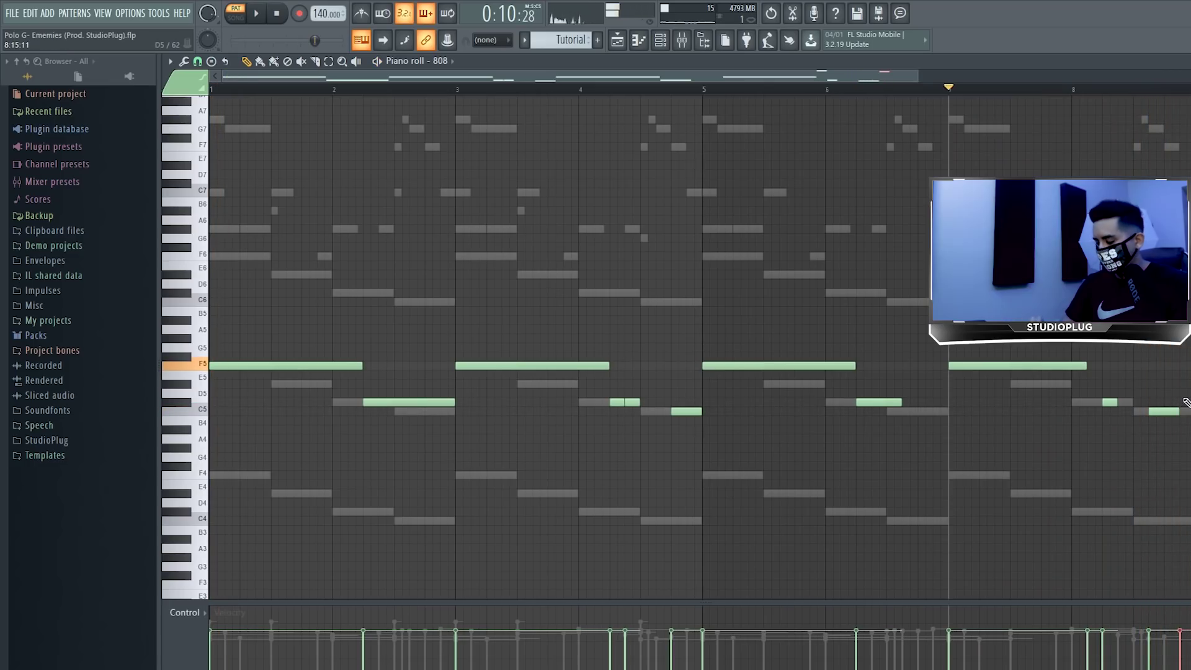
# Close the gaps between the 808 notes with the piano roll articulator at 100% multiply.
pyautogui.hotkey('ctrl', 'l')
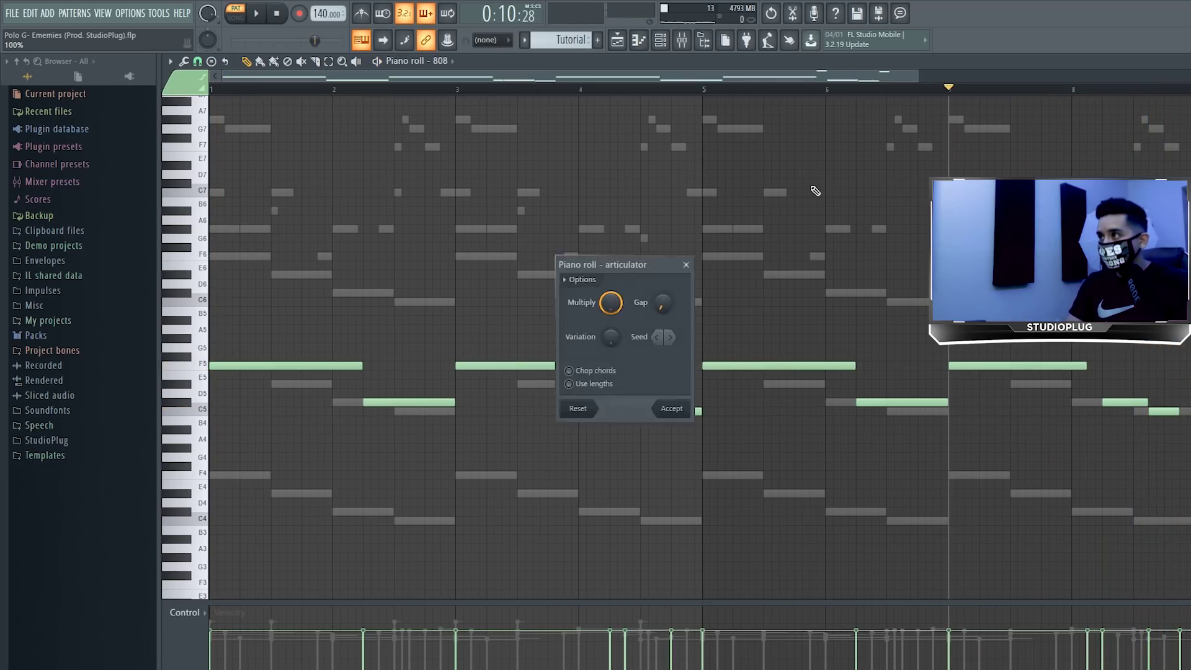
pyautogui.press('Return')
# Bring up the channel rack and select the DJ - Hyperlapse (kick) channel.
pyautogui.click(662, 42)
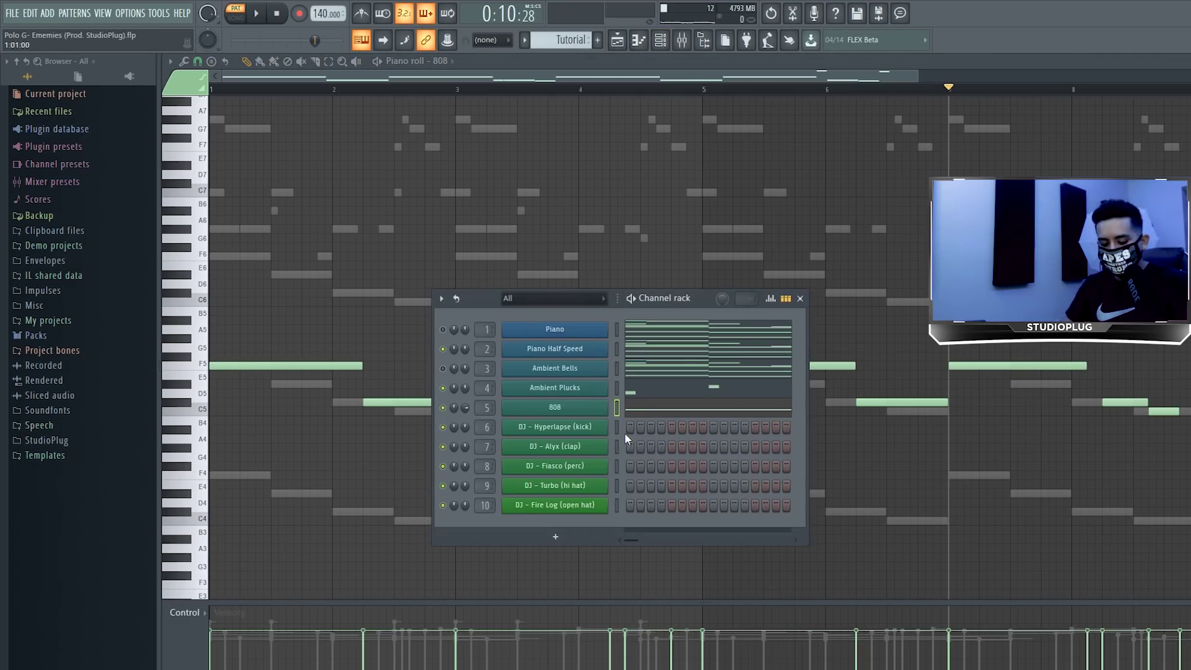
pyautogui.click(618, 427)
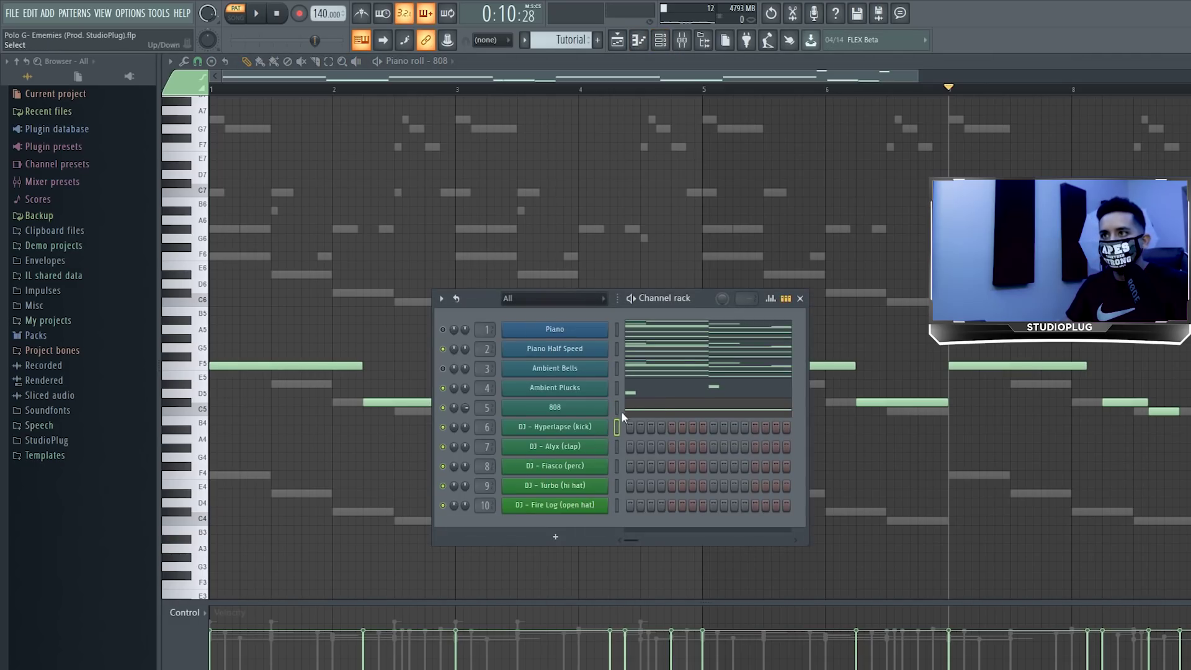
# Paste the 808 pattern into the DJ - Hyperlapse (kick) channel, open its piano roll and select all the notes.
pyautogui.hotkey('ctrl', 'v')
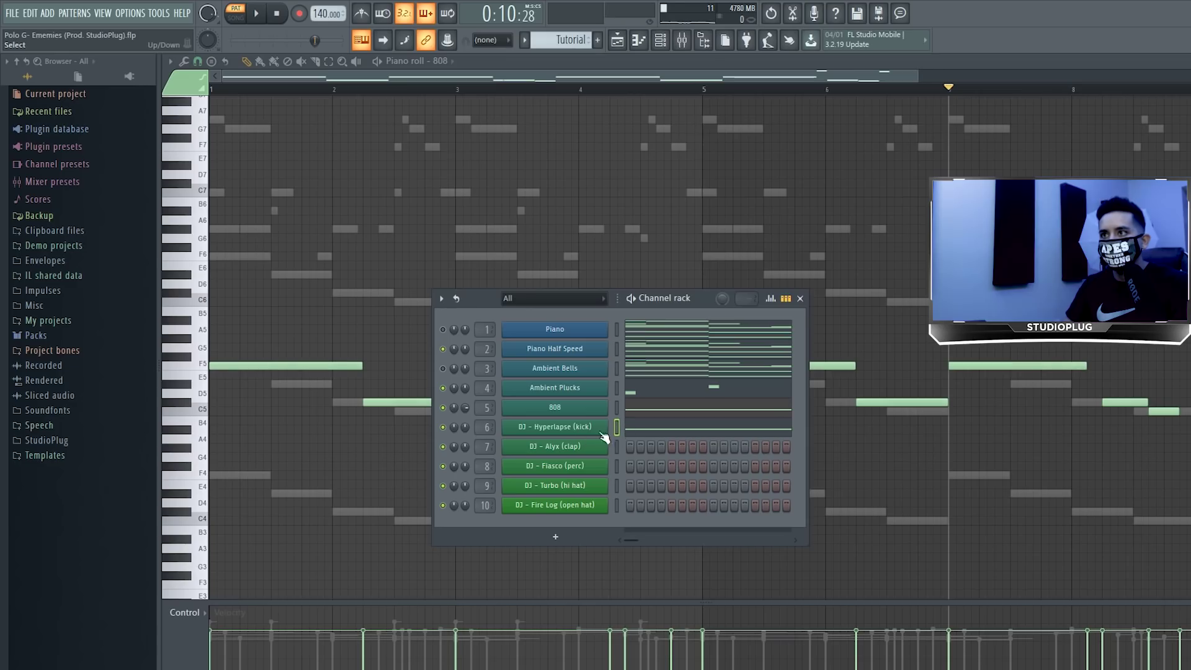
pyautogui.click(655, 432)
pyautogui.hotkey('ctrl', 'a')
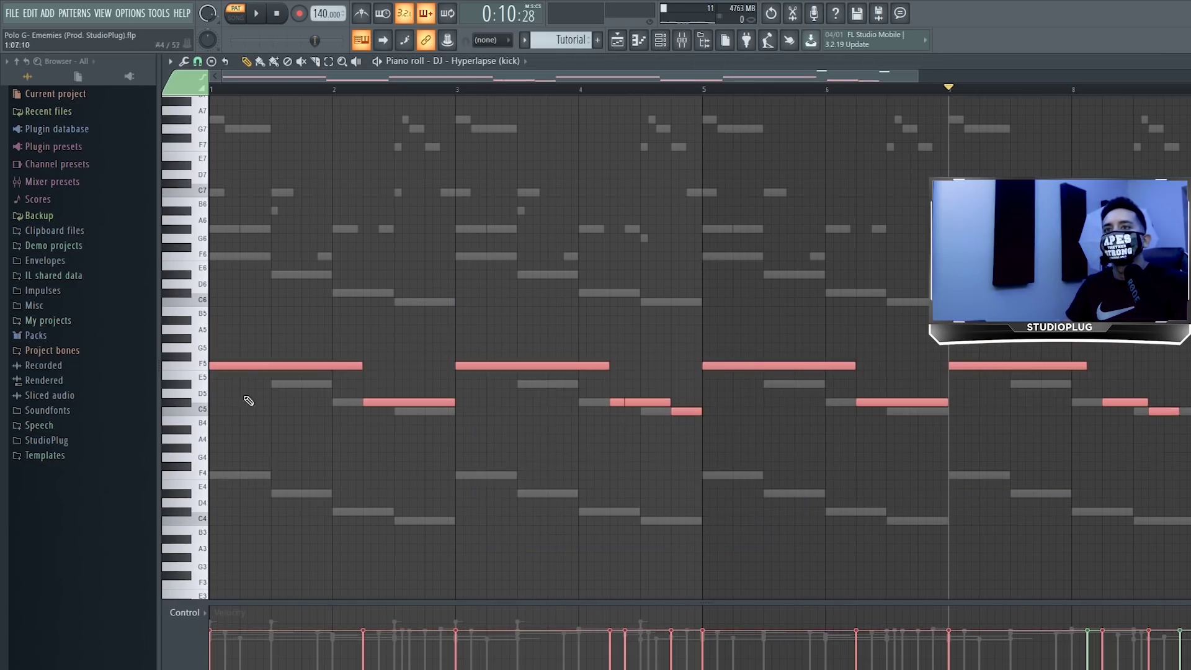
# Flatten all the pasted kick notes onto C5 and fill the gap in bar 8 with another C5 note.
pyautogui.moveTo(233, 366); pyautogui.dragTo(222, 414)
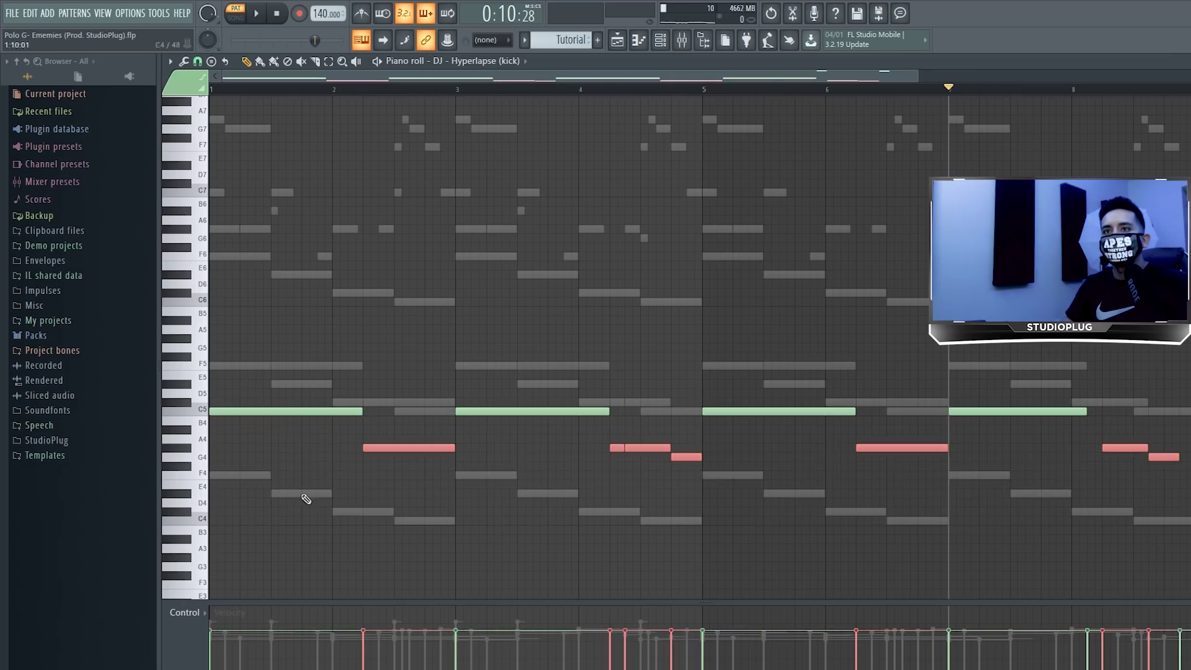
pyautogui.moveTo(378, 450); pyautogui.dragTo(380, 417)
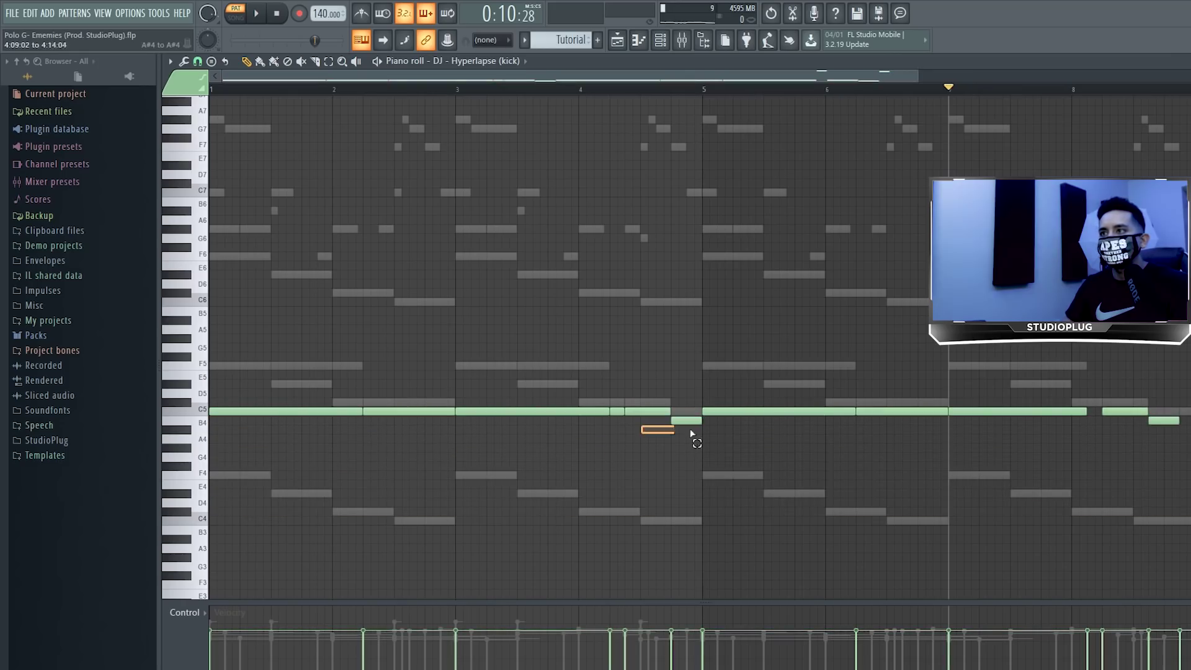
pyautogui.moveTo(984, 458); pyautogui.dragTo(1184, 425)
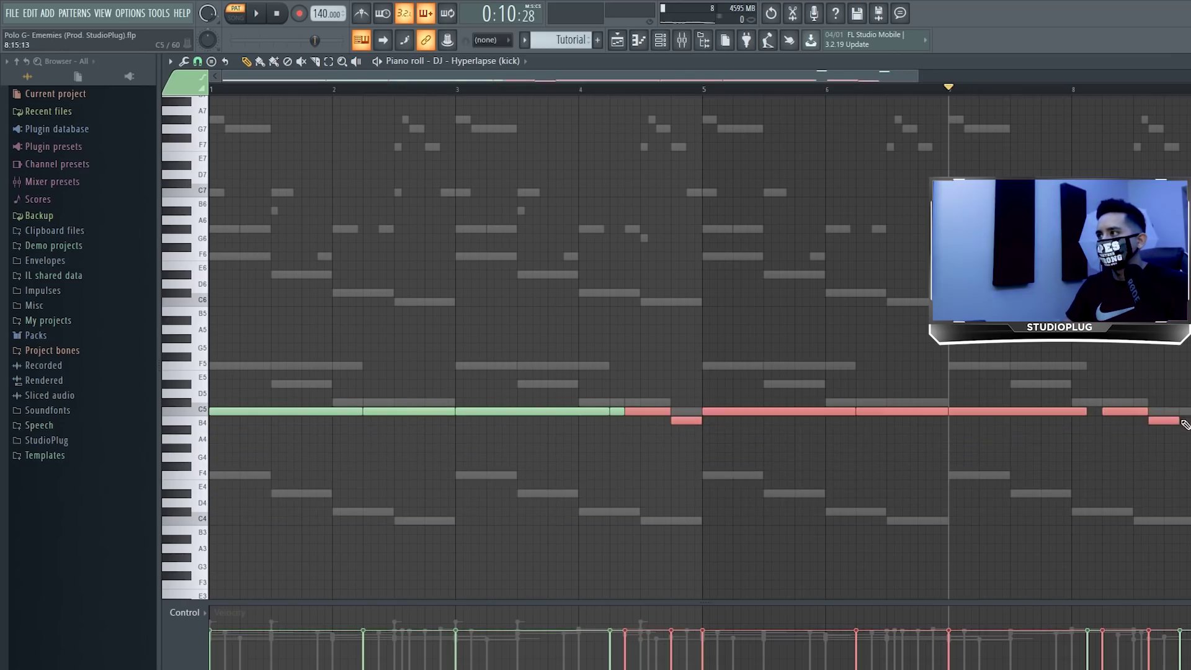
pyautogui.moveTo(1113, 432); pyautogui.dragTo(666, 452)
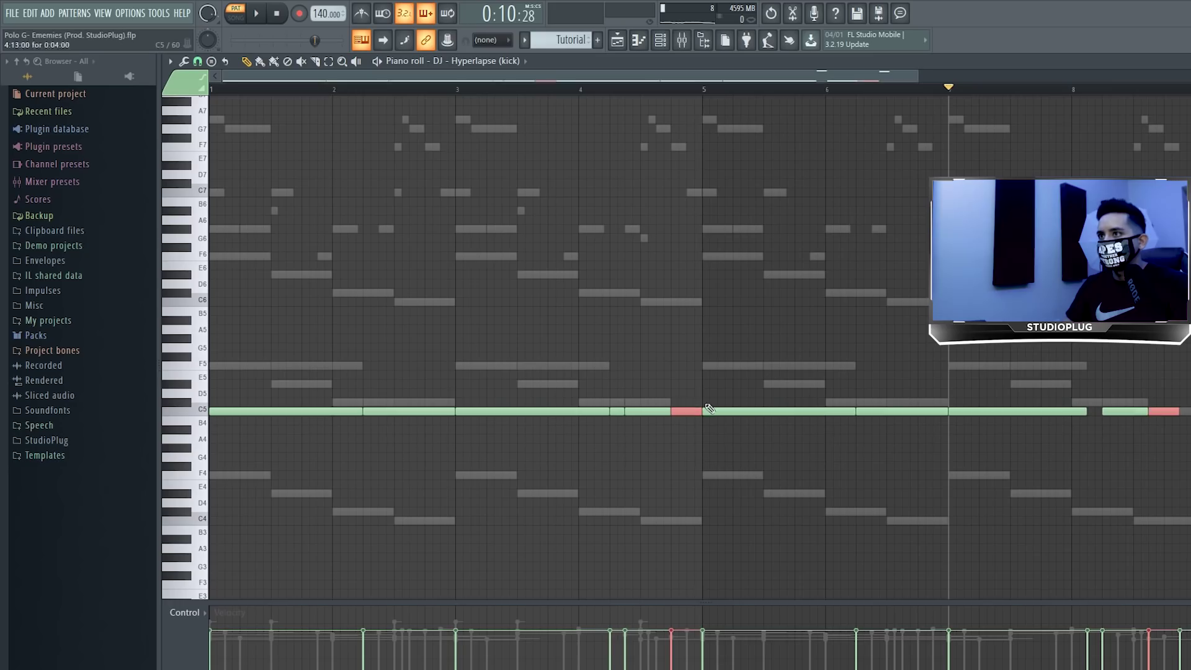
pyautogui.moveTo(1161, 338); pyautogui.dragTo(1189, 293)
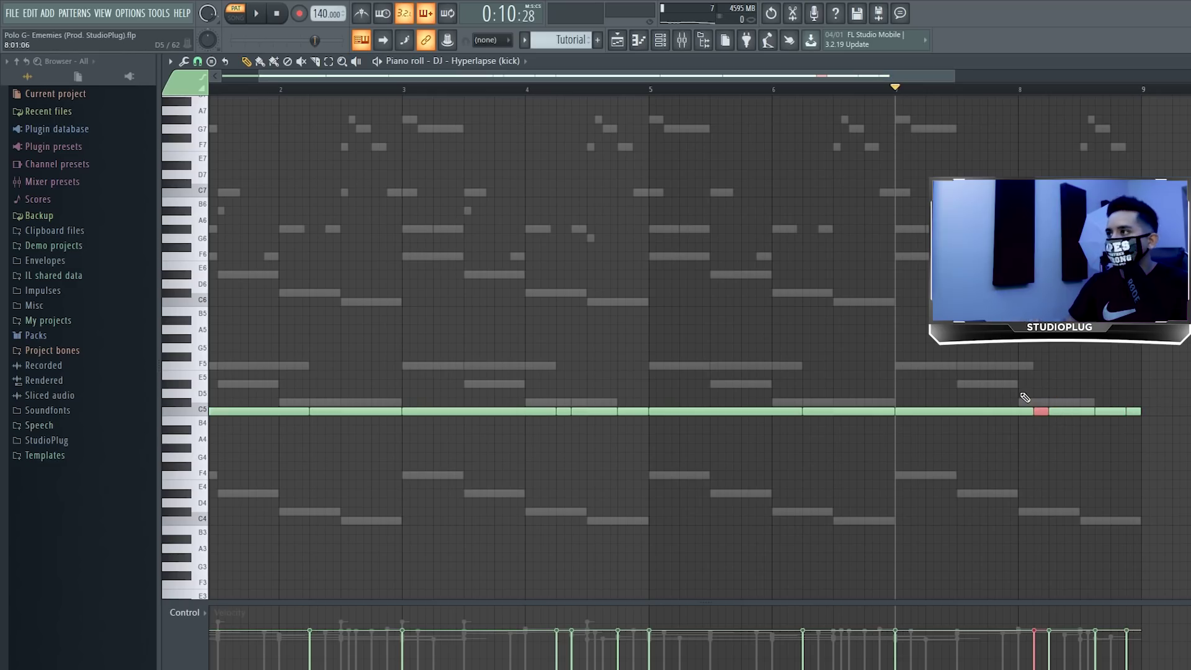
# Select every kick note and transpose the whole pattern down three semitones to A4.
pyautogui.doubleClick(219, 408)
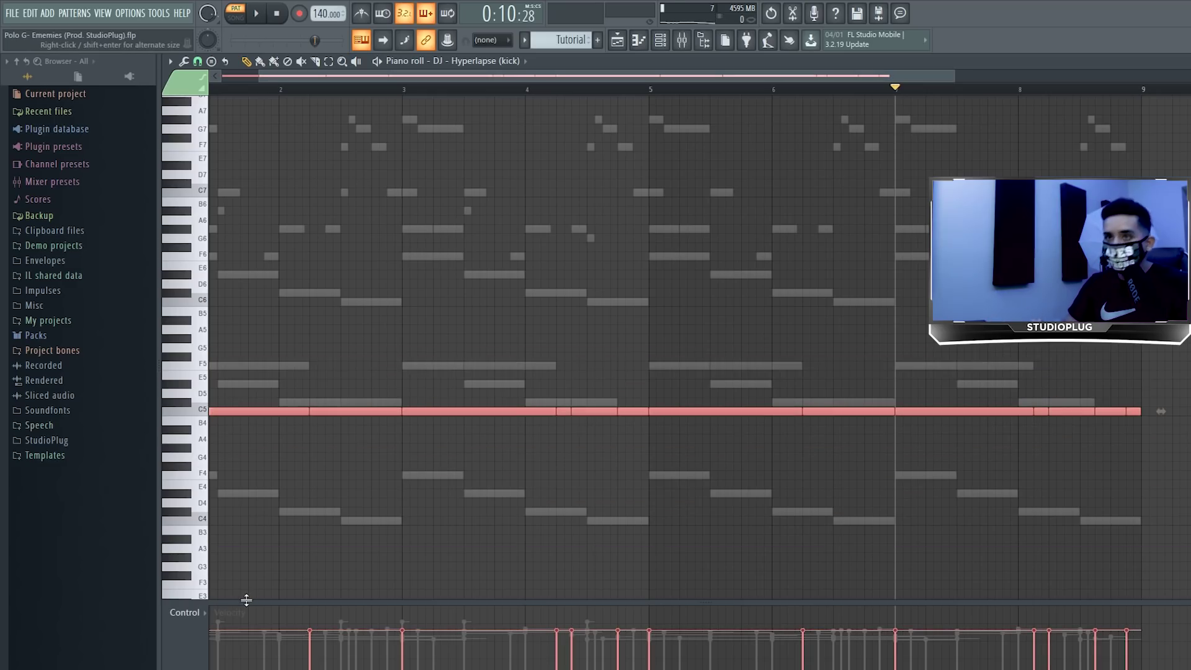
pyautogui.press('Down')
pyautogui.press('Down')
pyautogui.press('Down')
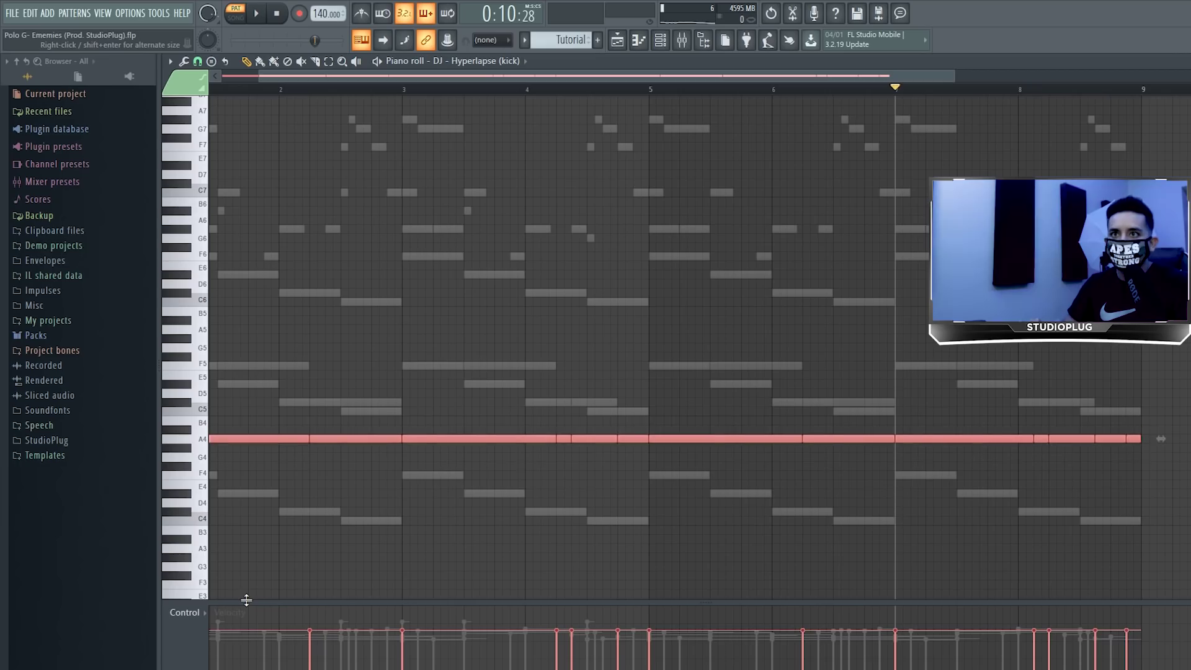
pyautogui.moveTo(323, 76); pyautogui.dragTo(106, 99)
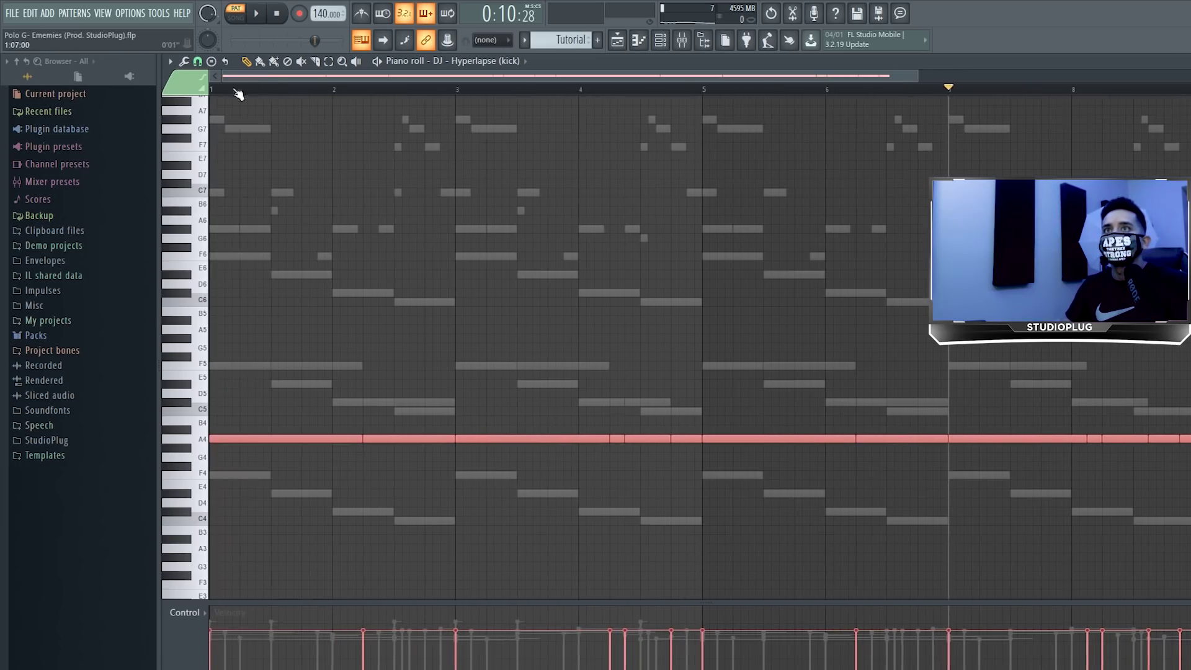
# Balance the kick against the 808 and melody during playback, setting its mixer level to -3.1 dB.
pyautogui.press('F9')
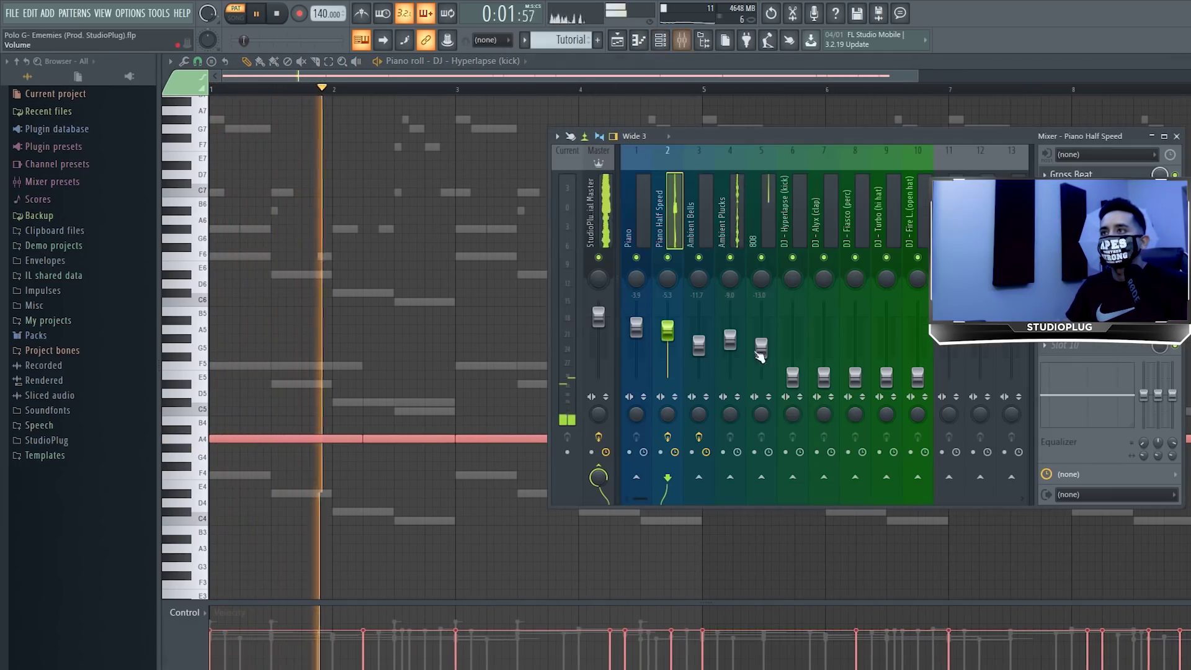
pyautogui.moveTo(793, 376); pyautogui.dragTo(793, 330)
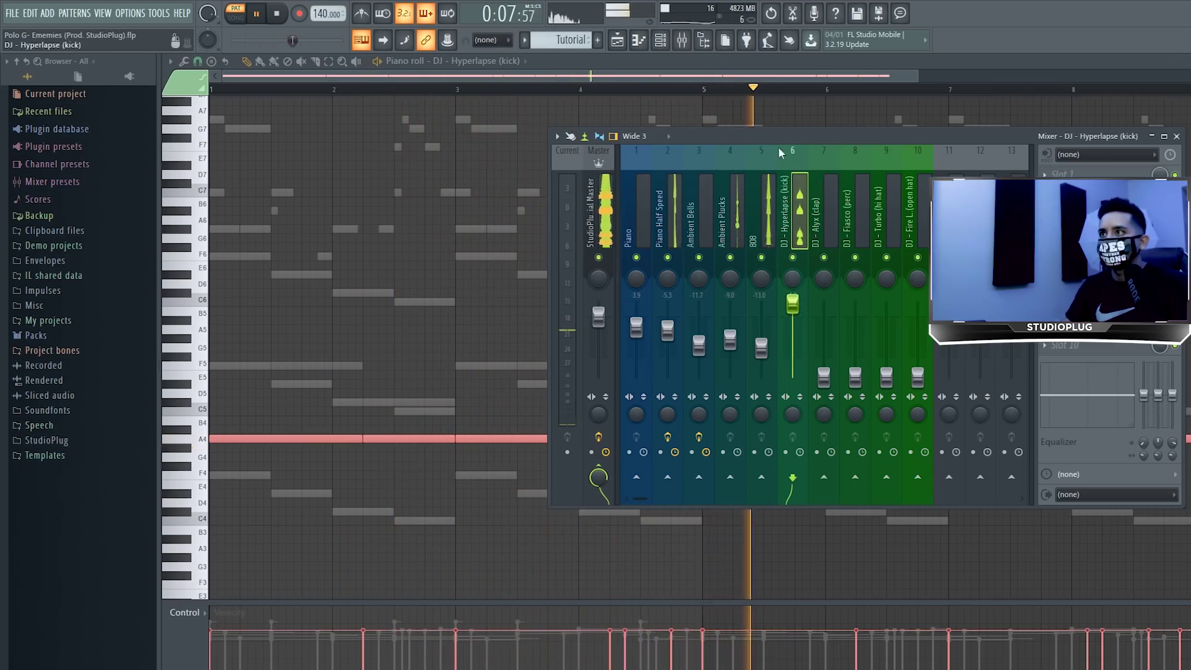
pyautogui.click(661, 42)
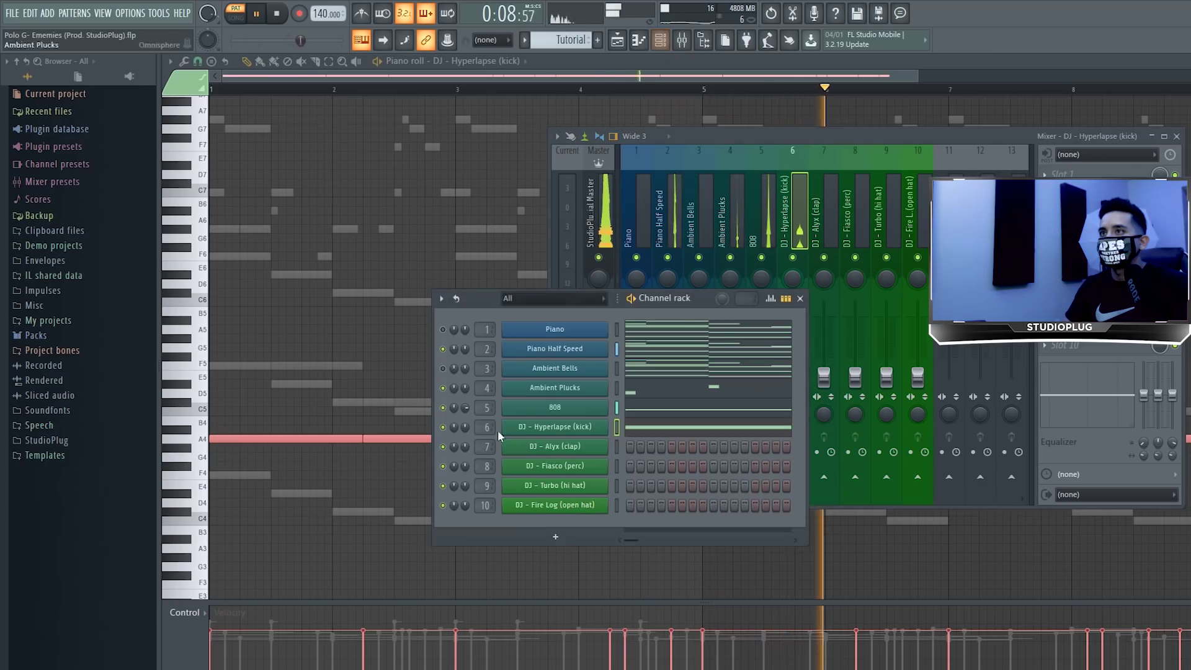
pyautogui.rightClick(464, 428)
pyautogui.click(457, 437)
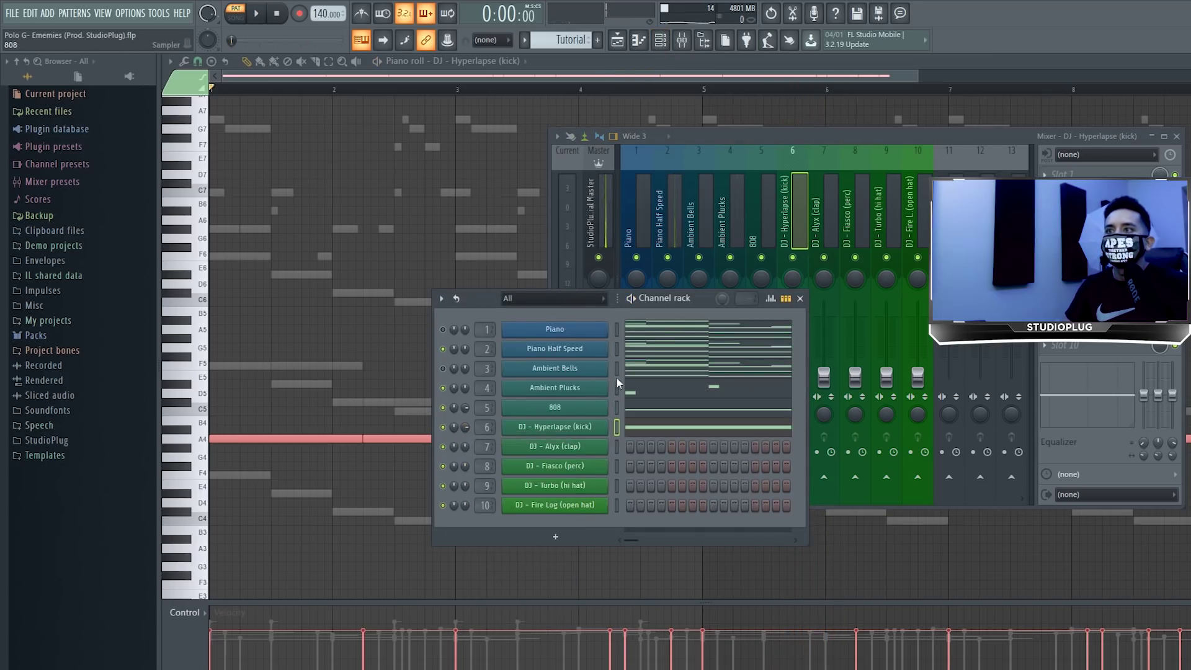
pyautogui.click(788, 233)
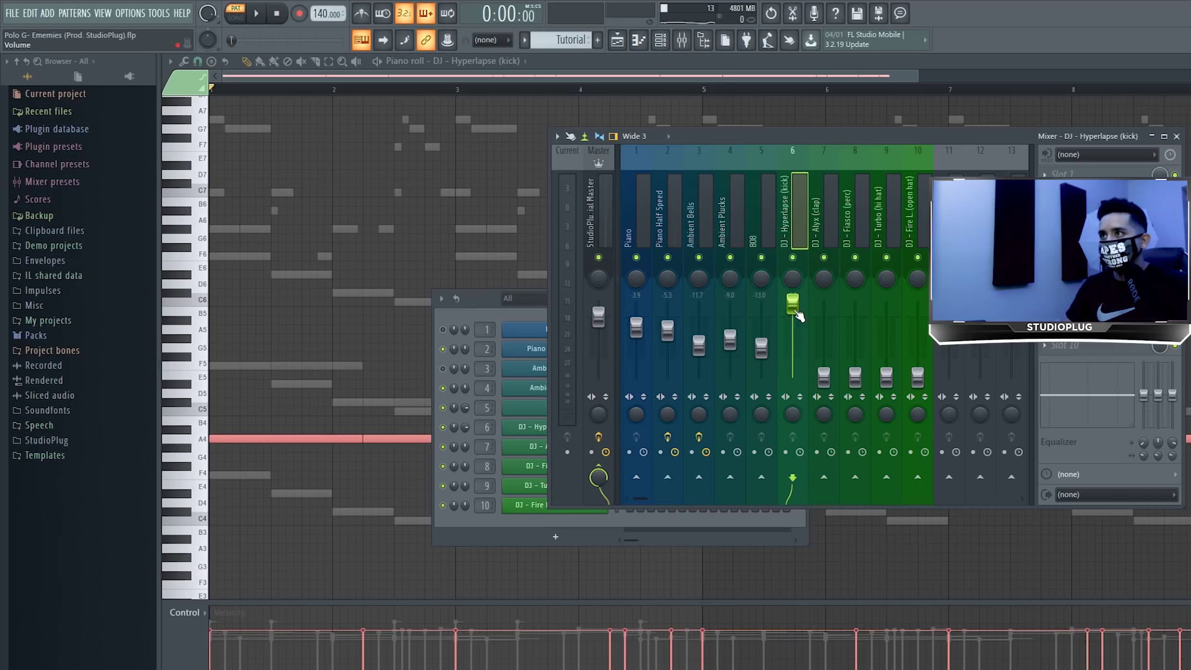
pyautogui.moveTo(798, 315); pyautogui.dragTo(798, 327)
pyautogui.press('space')
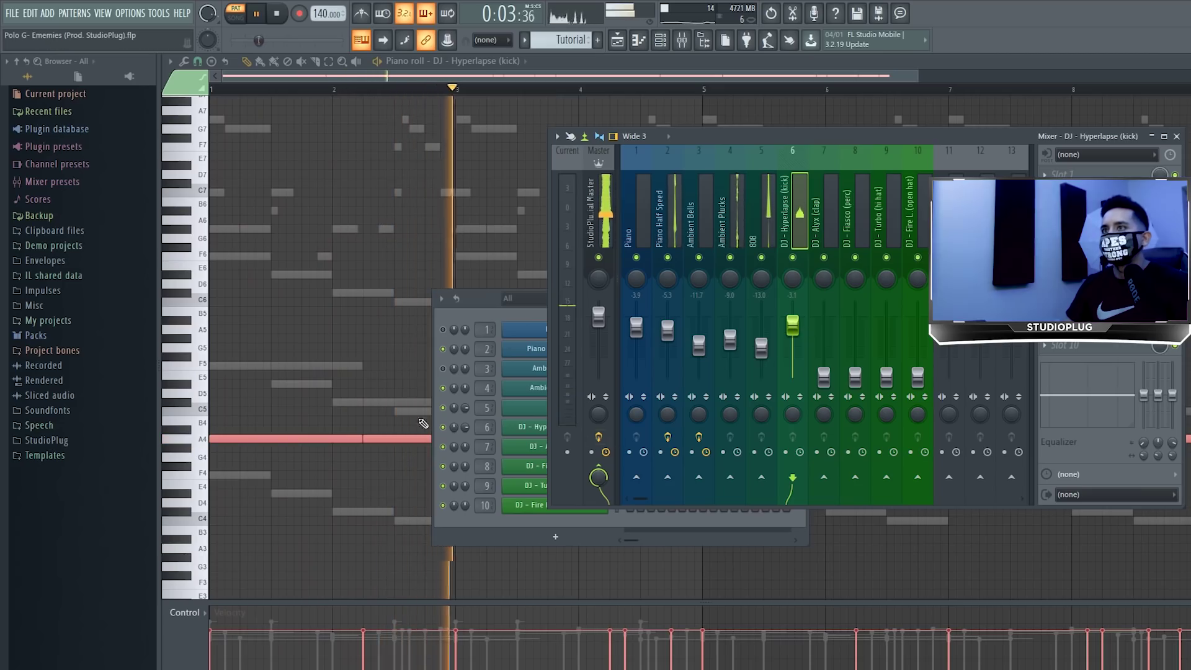
# Record clap hits live on the DJ - Alyx (clap) channel and open its piano roll.
pyautogui.moveTo(490, 299); pyautogui.dragTo(406, 266)
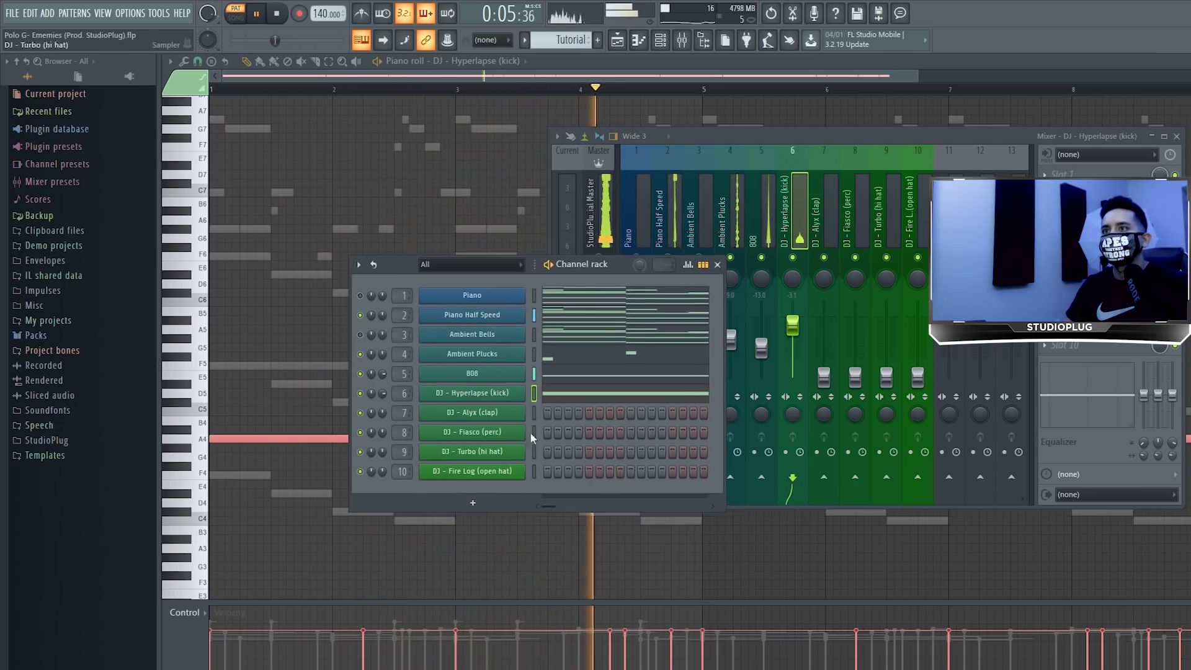
pyautogui.click(534, 412)
pyautogui.press('space')
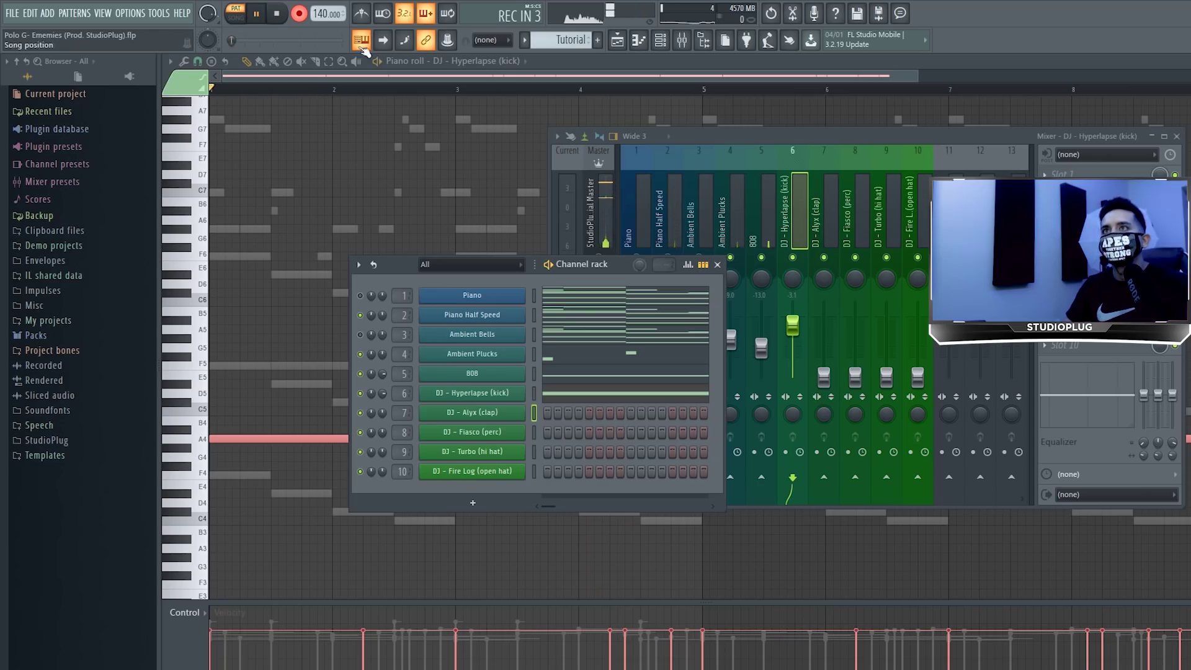
pyautogui.press('space')
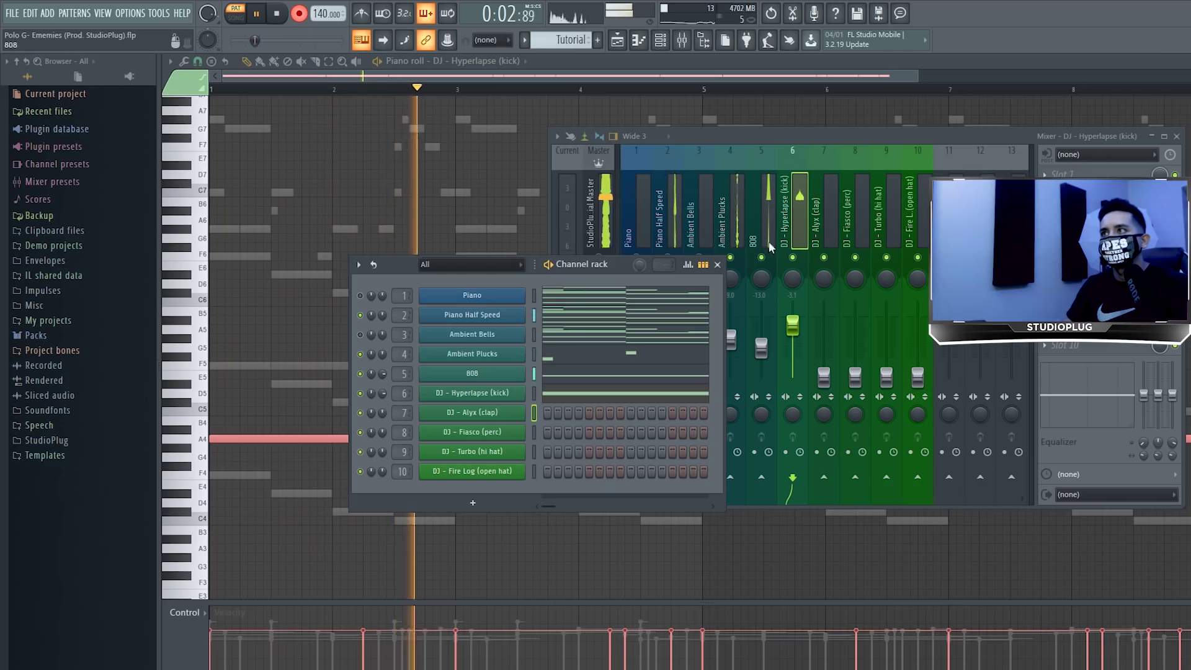
pyautogui.press('space')
pyautogui.rightClick(535, 411)
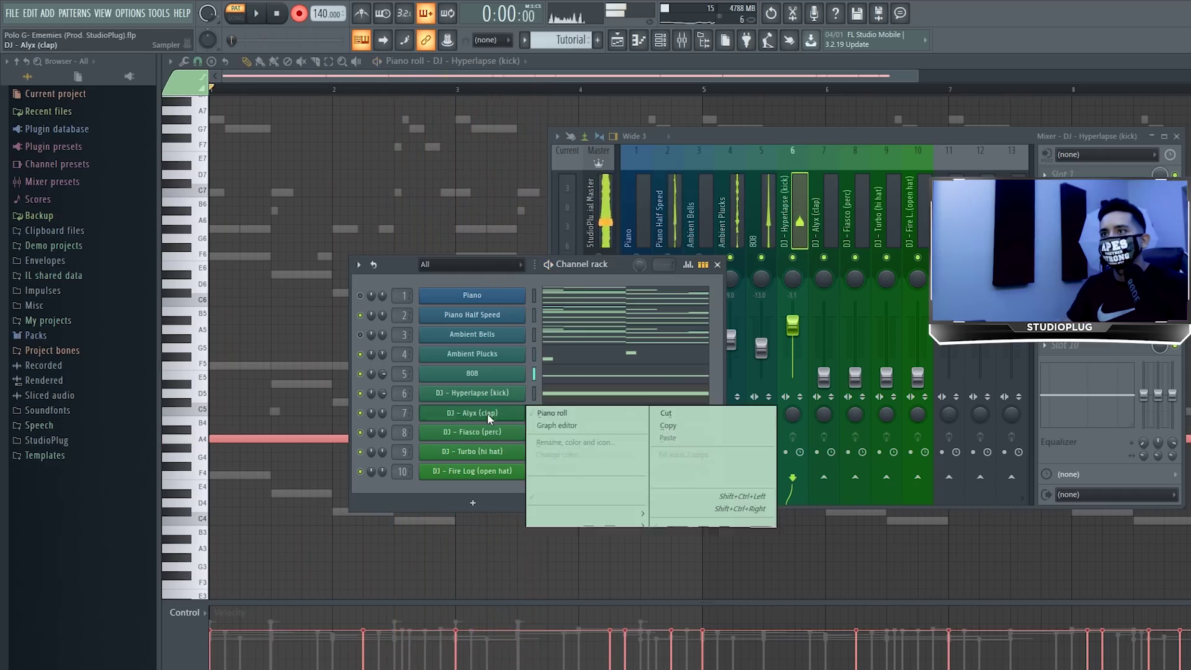
pyautogui.click(558, 413)
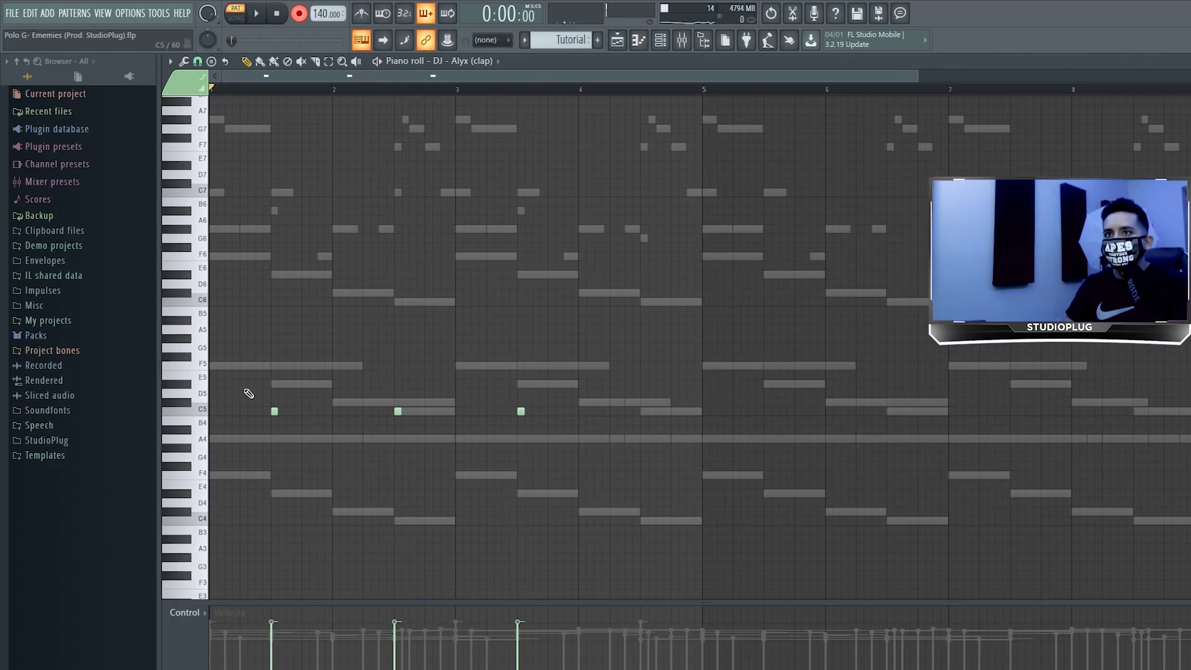
# Duplicate the recorded claps so one hit falls mid-bar through bar 8, and delete the extra clap in bar 9.
pyautogui.doubleClick(200, 411)
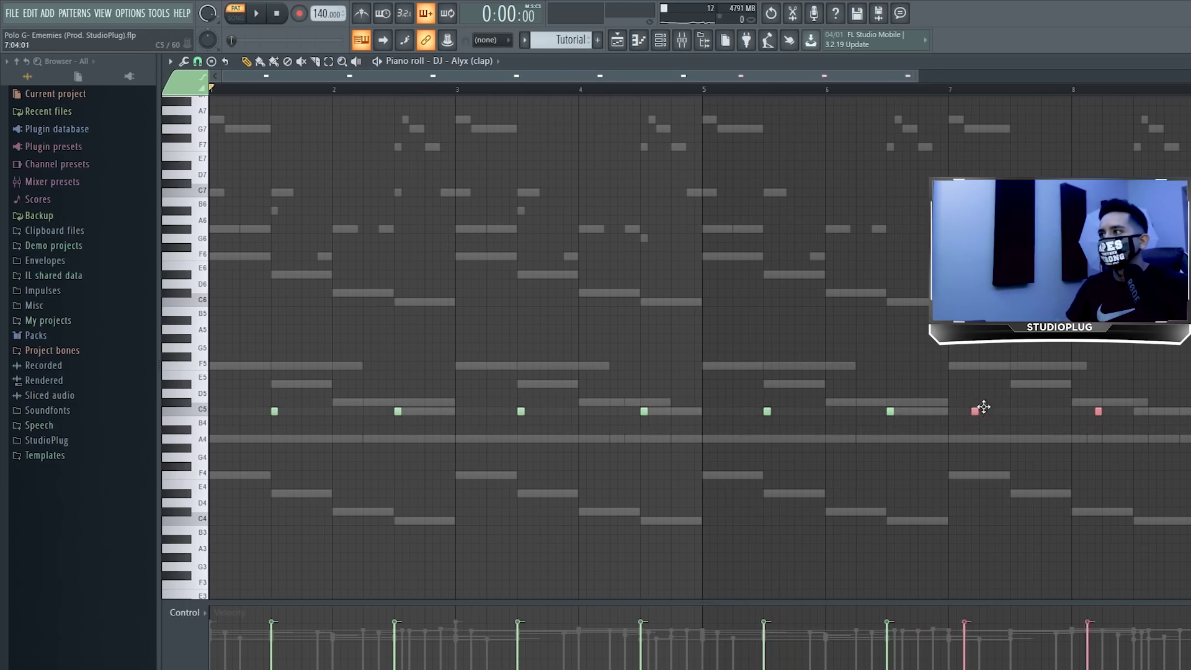
pyautogui.keyDown('ctrl'); pyautogui.rightClick(1049, 376); pyautogui.keyUp('ctrl')
pyautogui.rightClick(1129, 347)
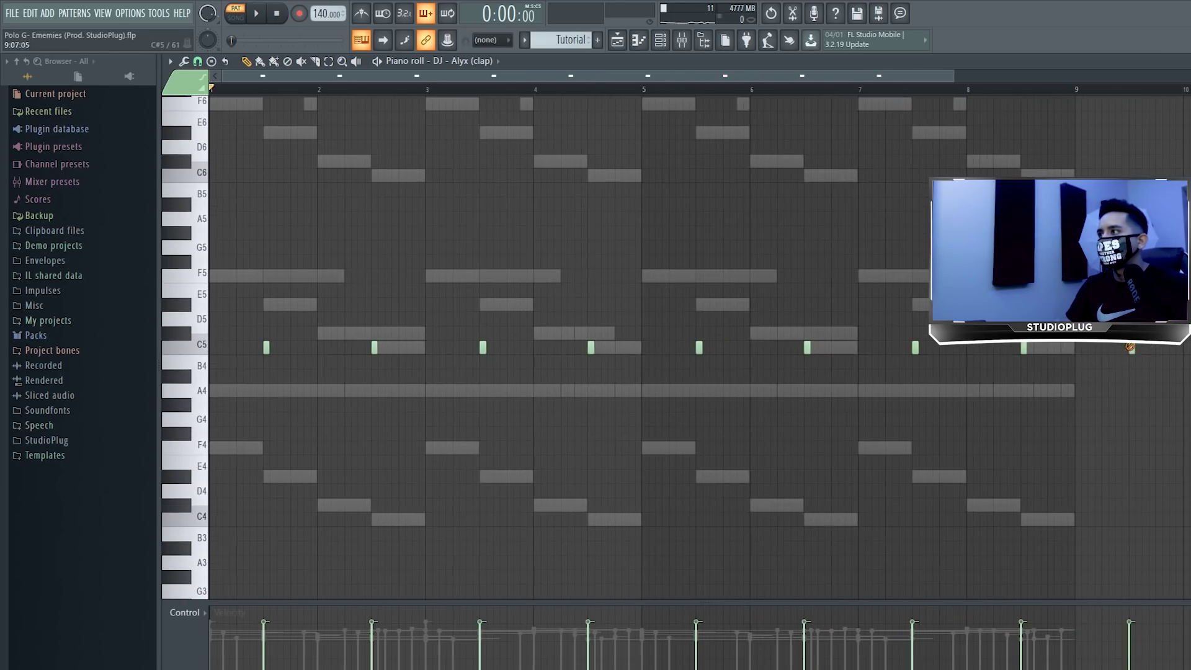
# Play the beat and raise the clap's mixer level to -6.3 dB to balance it against the kick.
pyautogui.click(682, 40)
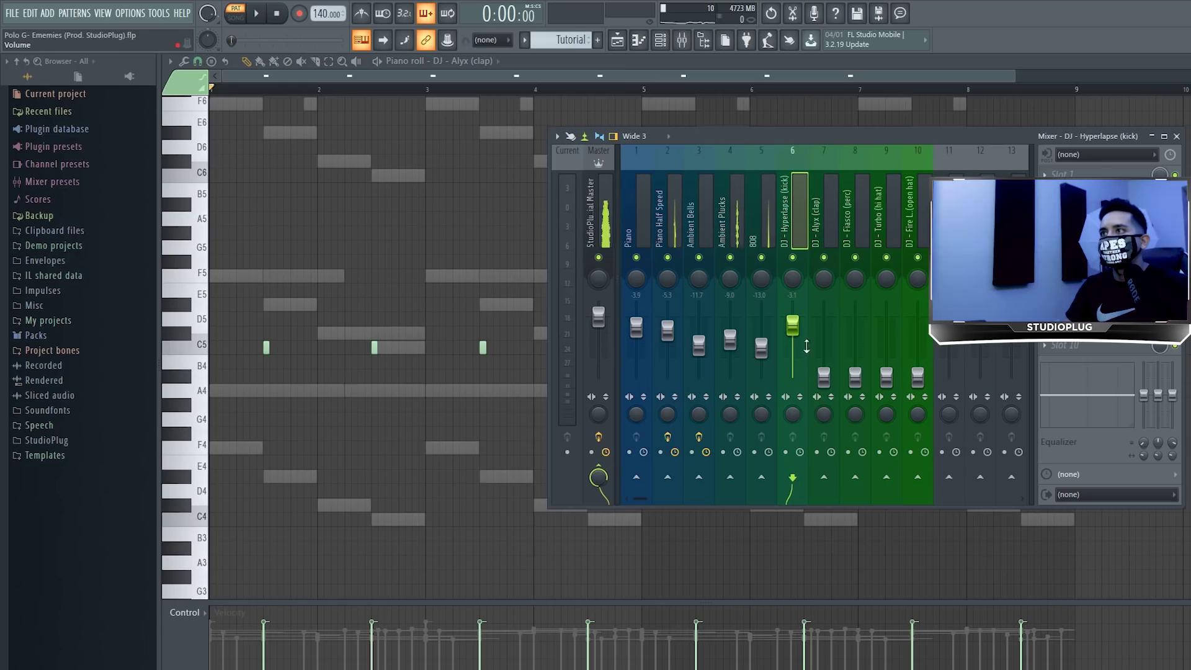
pyautogui.press('space')
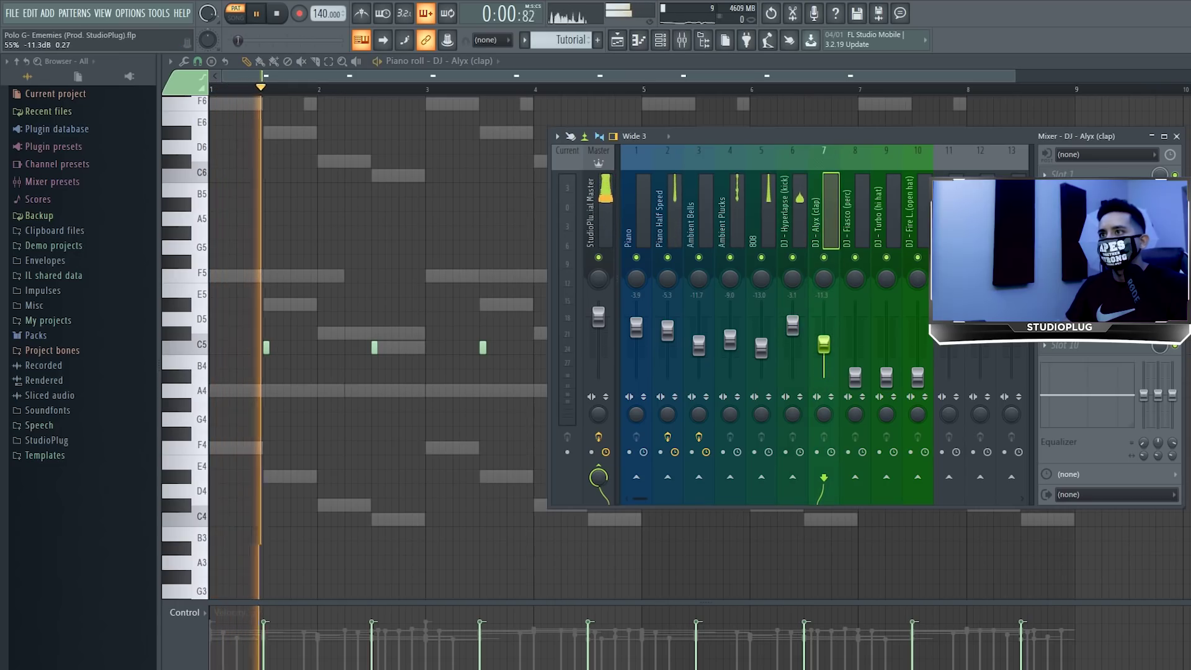
pyautogui.moveTo(824, 329); pyautogui.dragTo(825, 334)
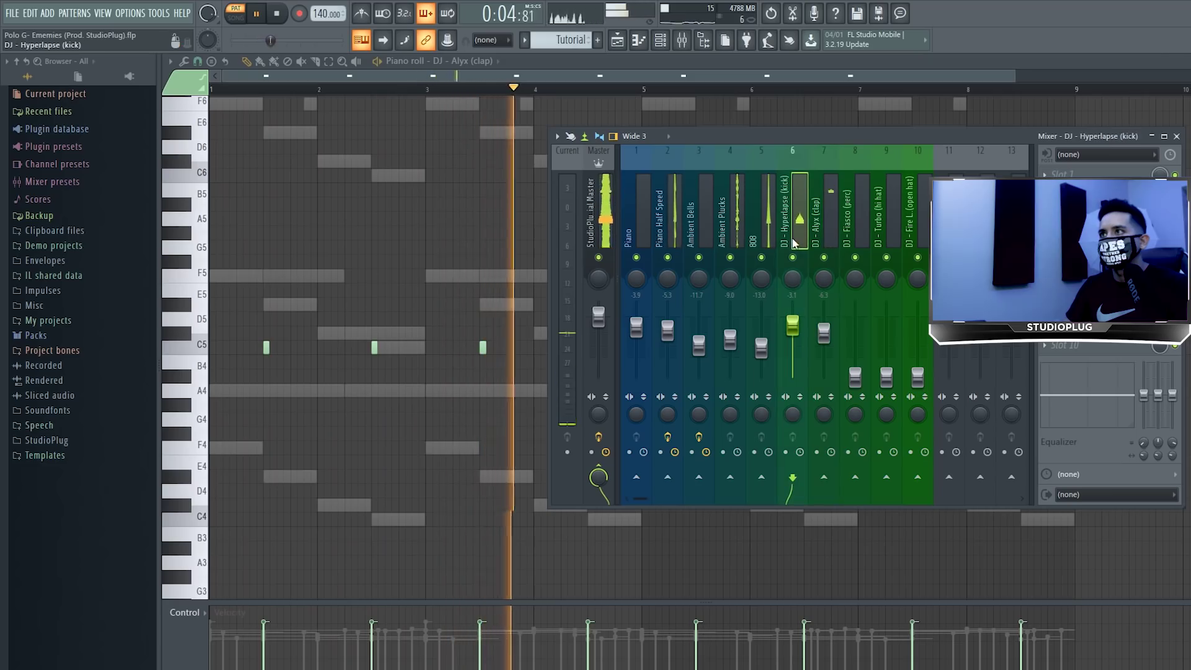
pyautogui.click(794, 325)
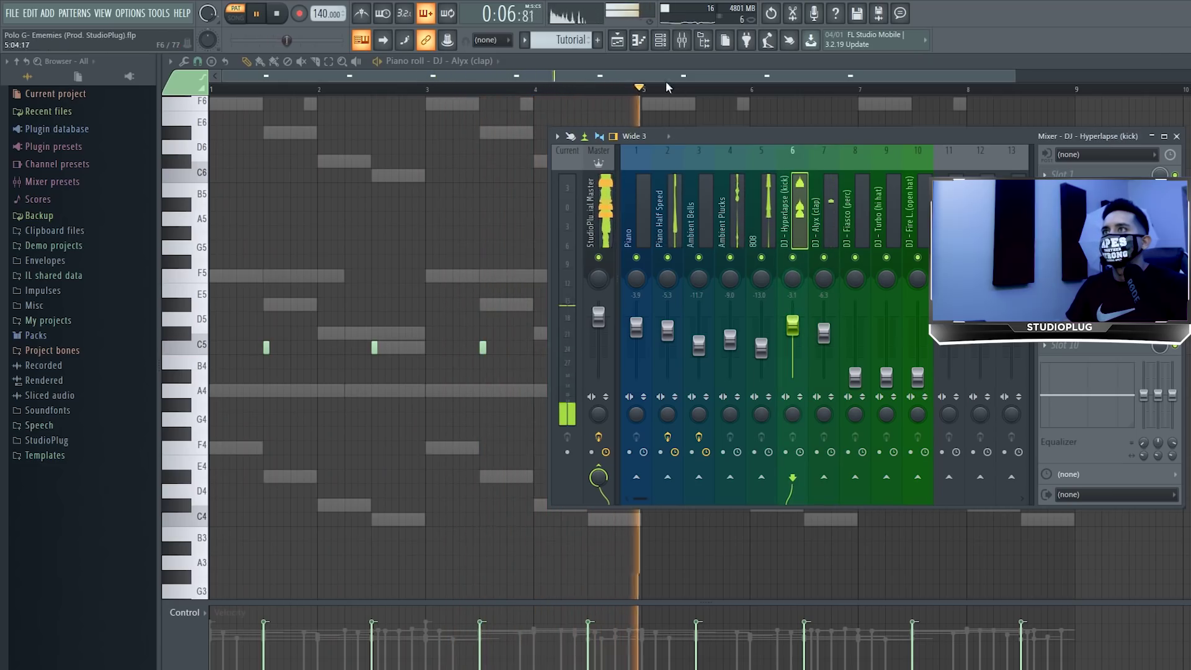
# Open the DJ - Fiasco (perc) piano roll and raise that channel's mixer level to about -7 dB.
pyautogui.click(661, 48)
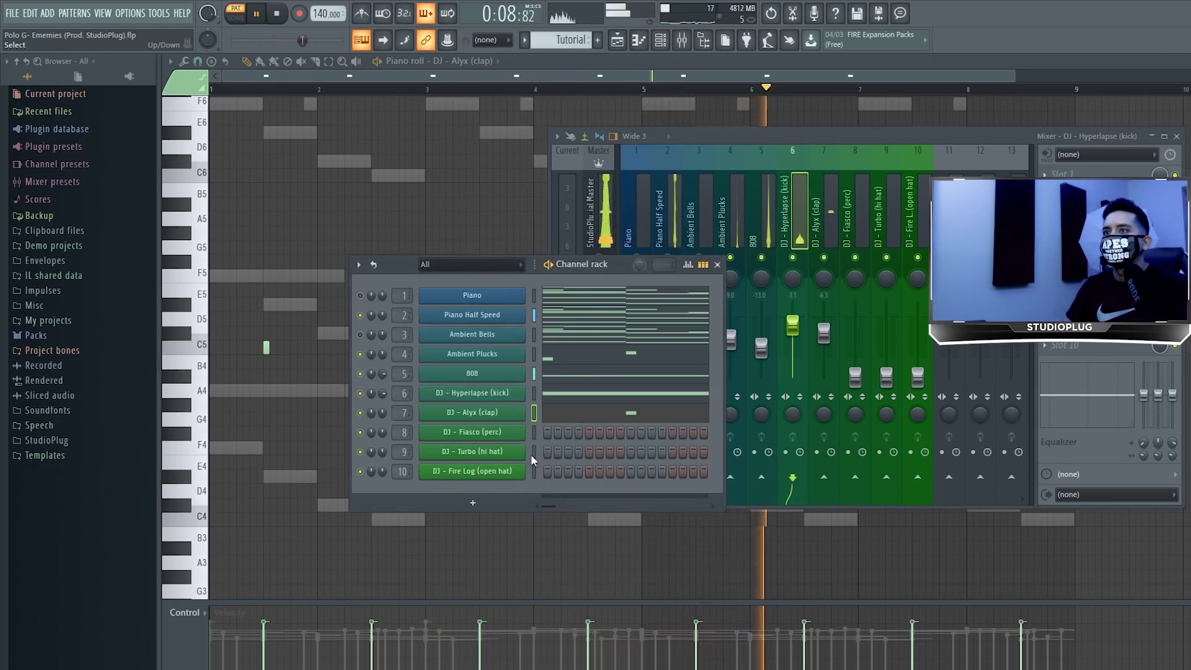
pyautogui.click(534, 432)
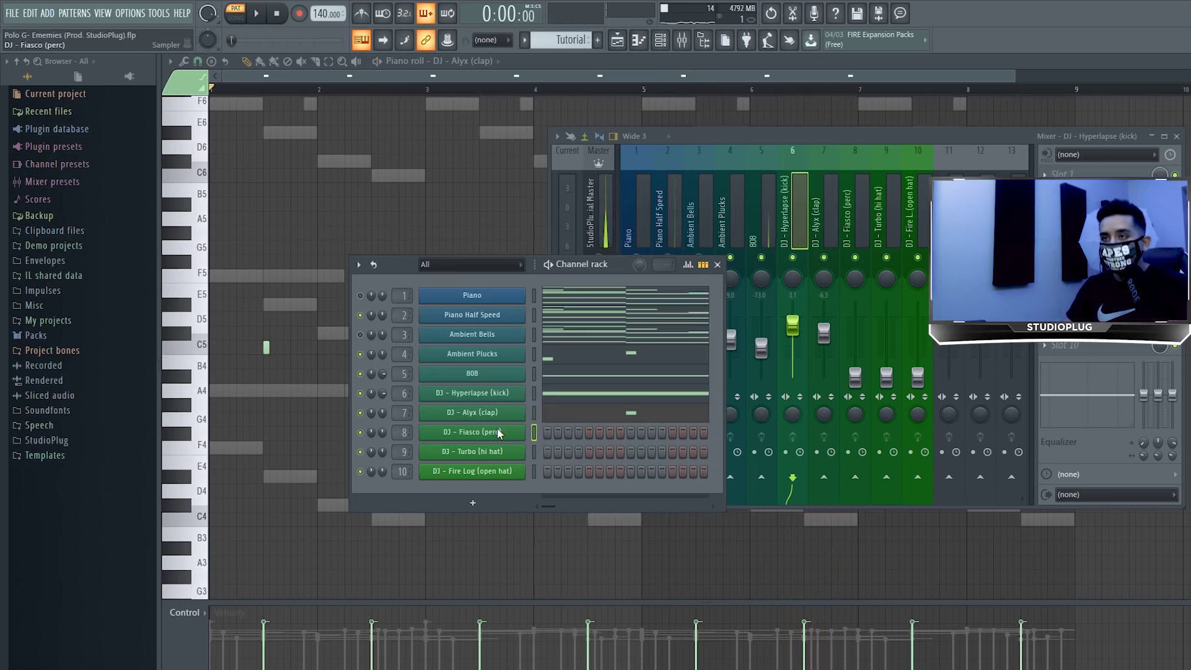
pyautogui.rightClick(499, 432)
pyautogui.click(481, 505)
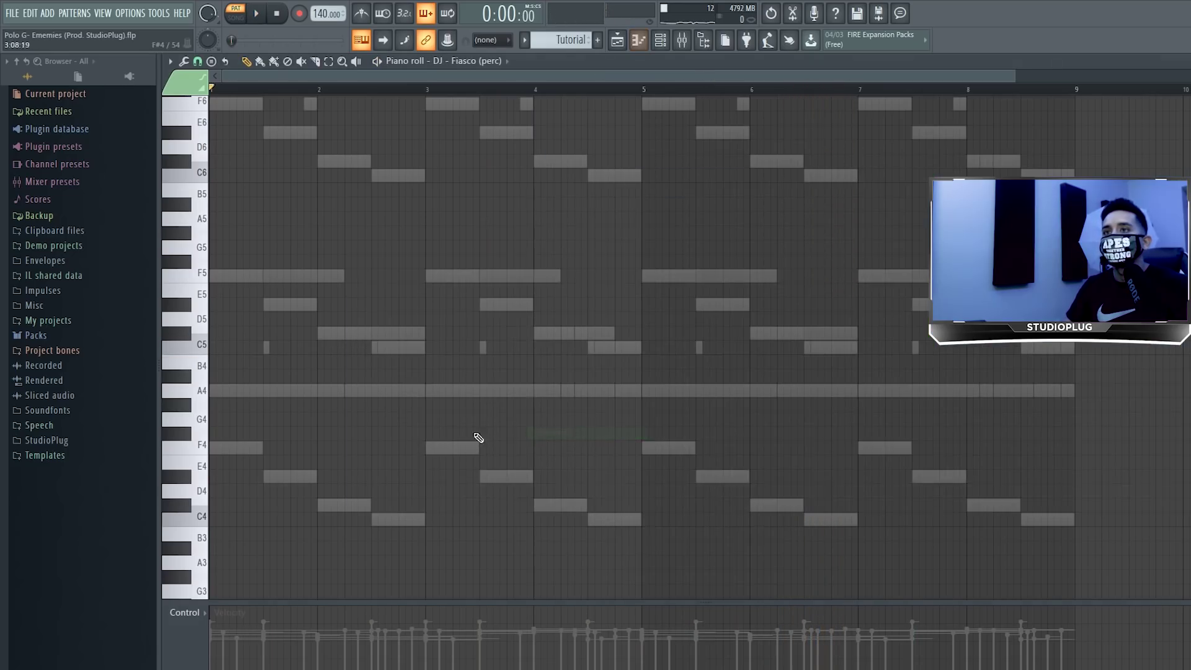
pyautogui.click(684, 41)
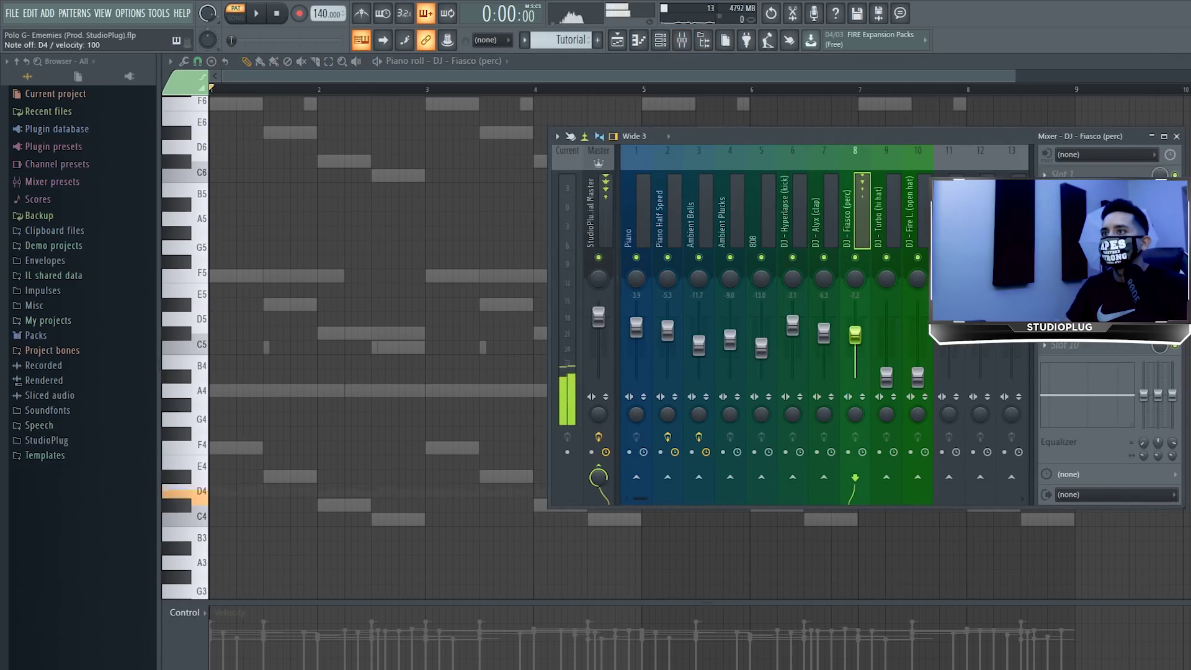
pyautogui.rightClick(424, 349)
# Audition the perc over the beat and record D4 hits near the start of bars 2 and 4.
pyautogui.press('space')
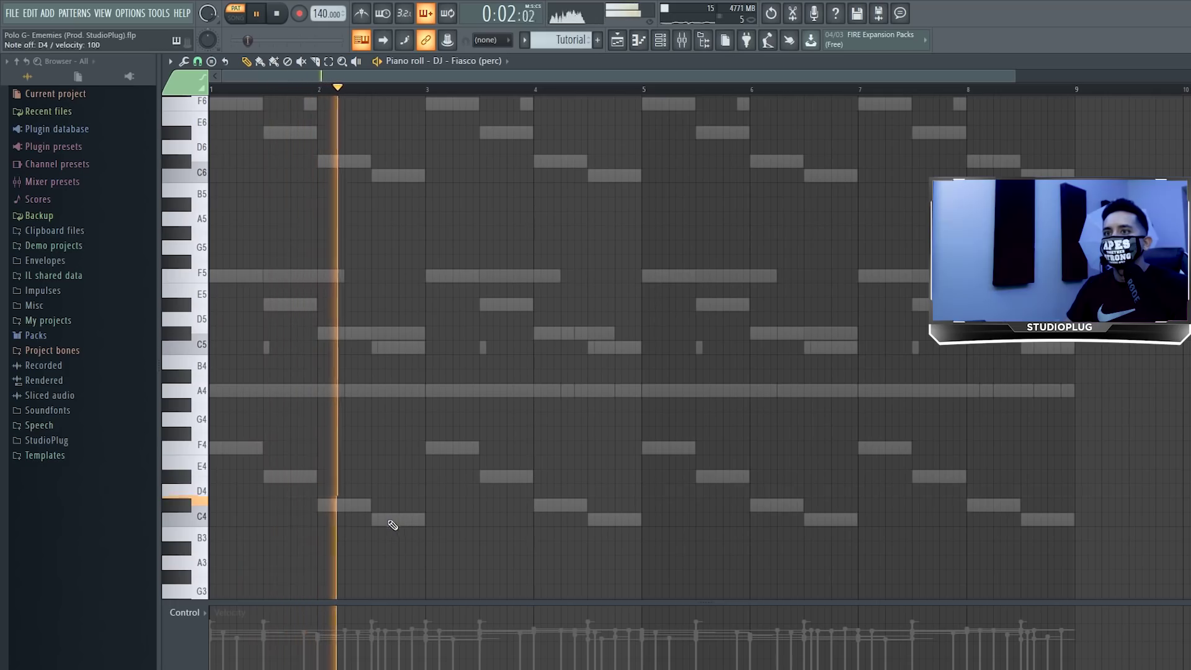
pyautogui.press('space')
pyautogui.press('space')
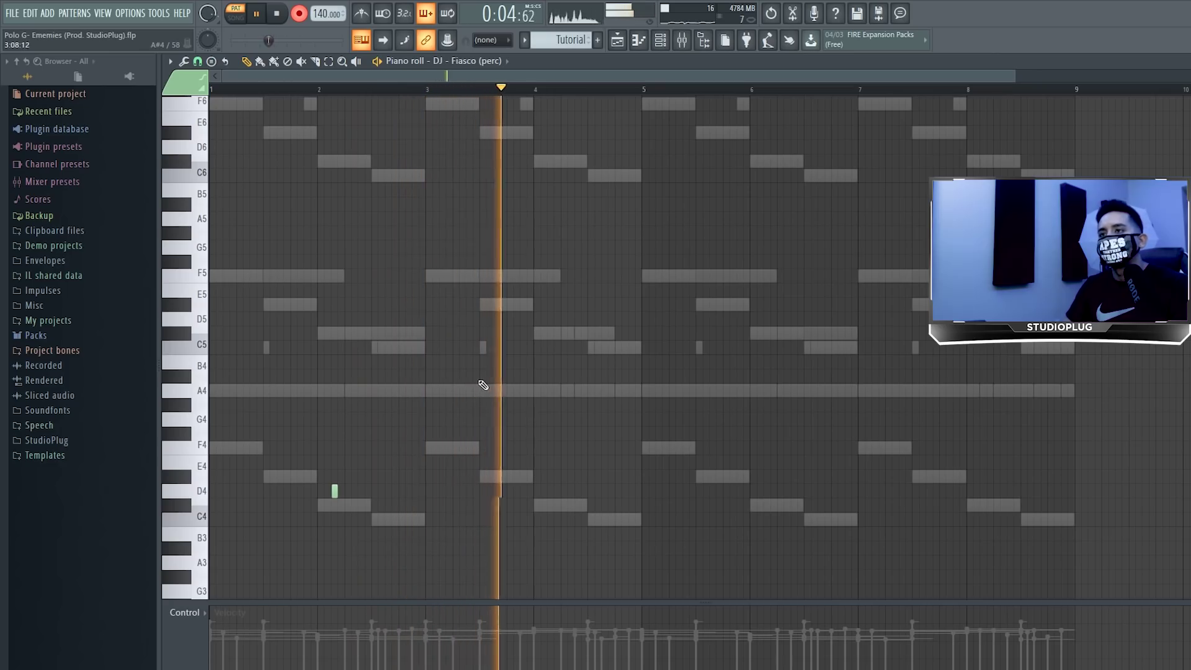
pyautogui.press('space')
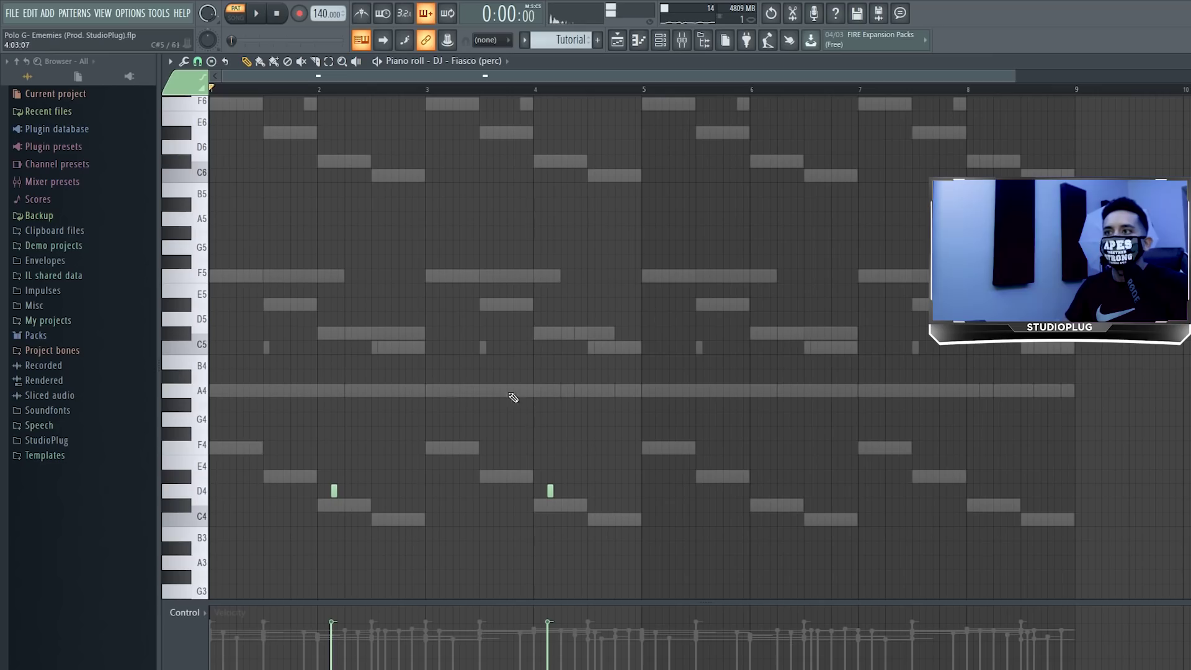
# Set the piano roll snapping to 1/2 beat and duplicate the D4 perc hits into bars 6 and 8.
pyautogui.click(198, 61)
pyautogui.click(217, 234)
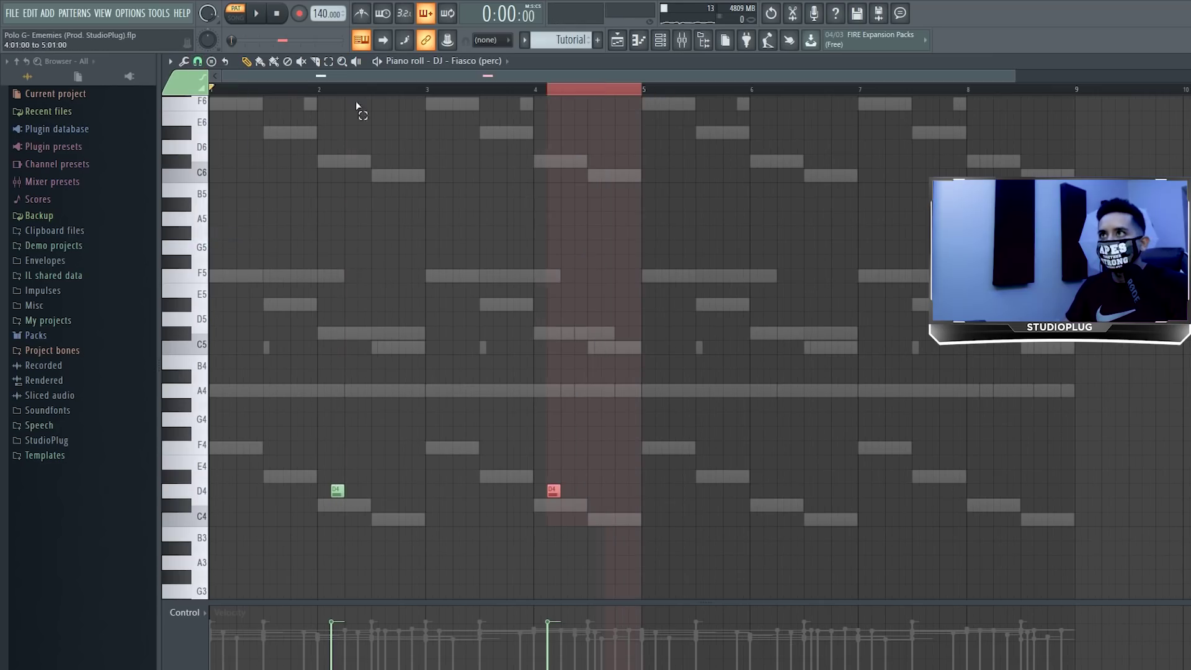
pyautogui.hotkey('ctrl', 'a')
pyautogui.hotkey('ctrl', 'b')
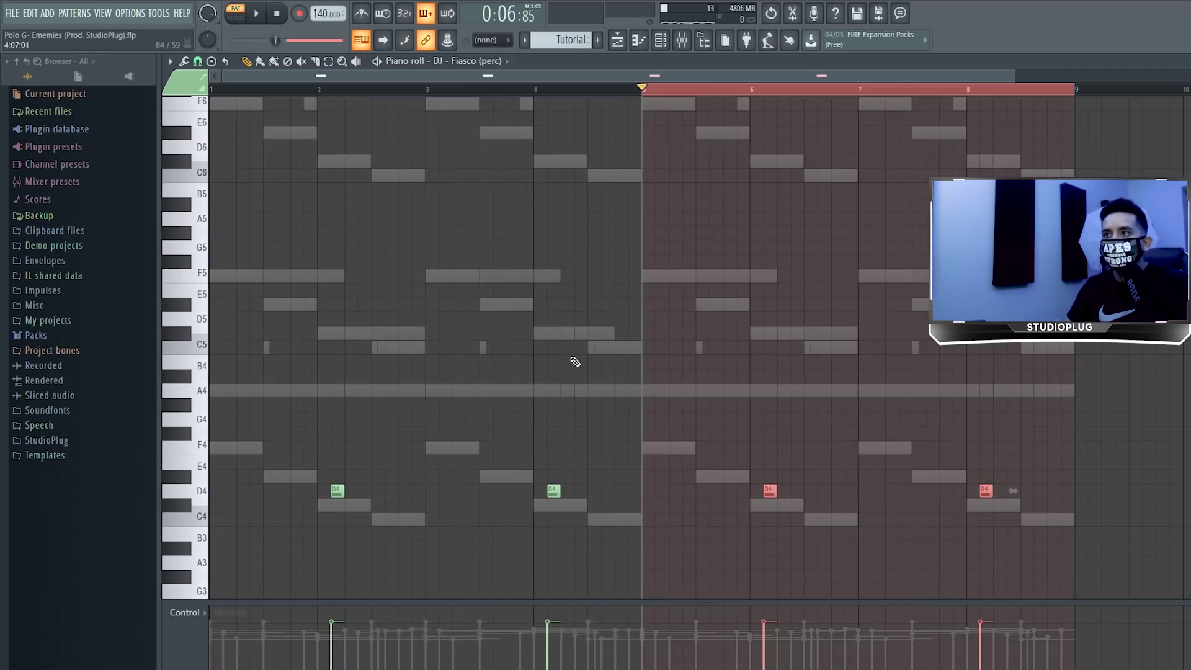
pyautogui.scroll(5, 540, 90)
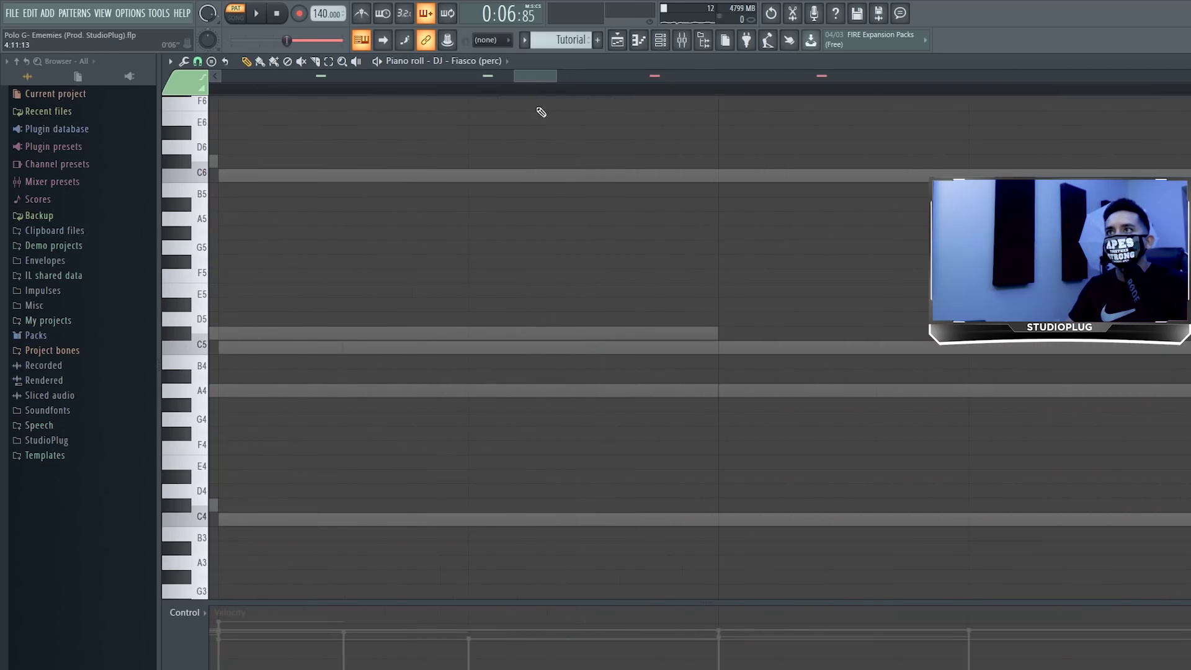
# Open the Ambient Plucks piano roll and duplicate its four-bar pattern across bars 5 to 8.
pyautogui.click(662, 40)
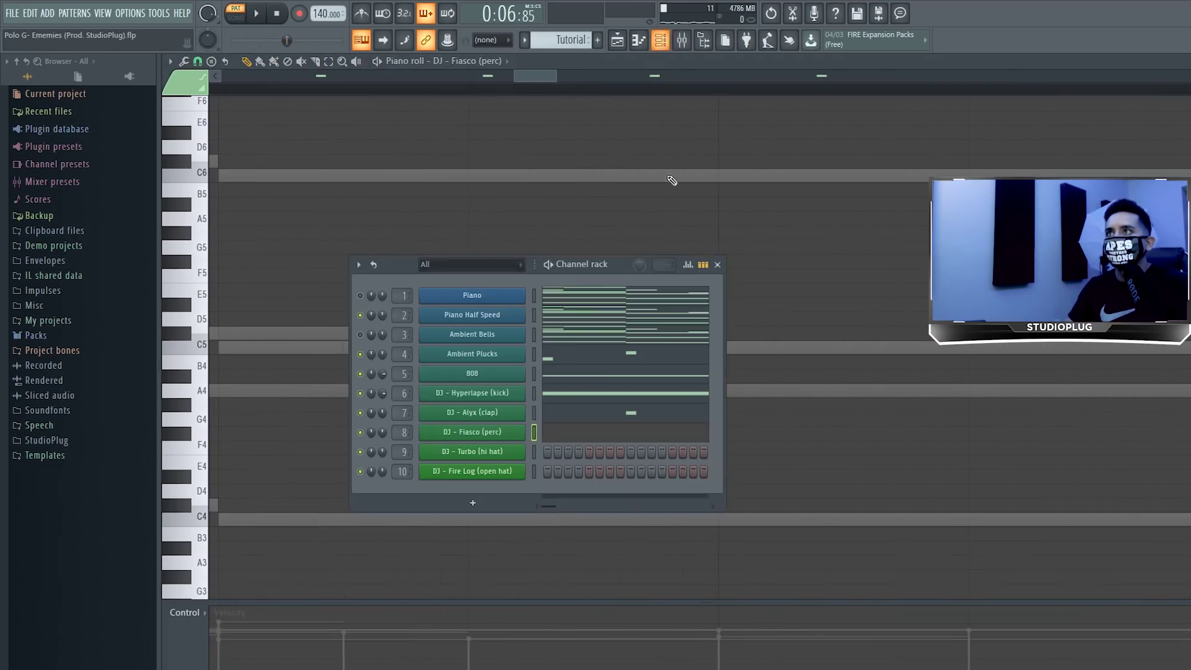
pyautogui.click(554, 358)
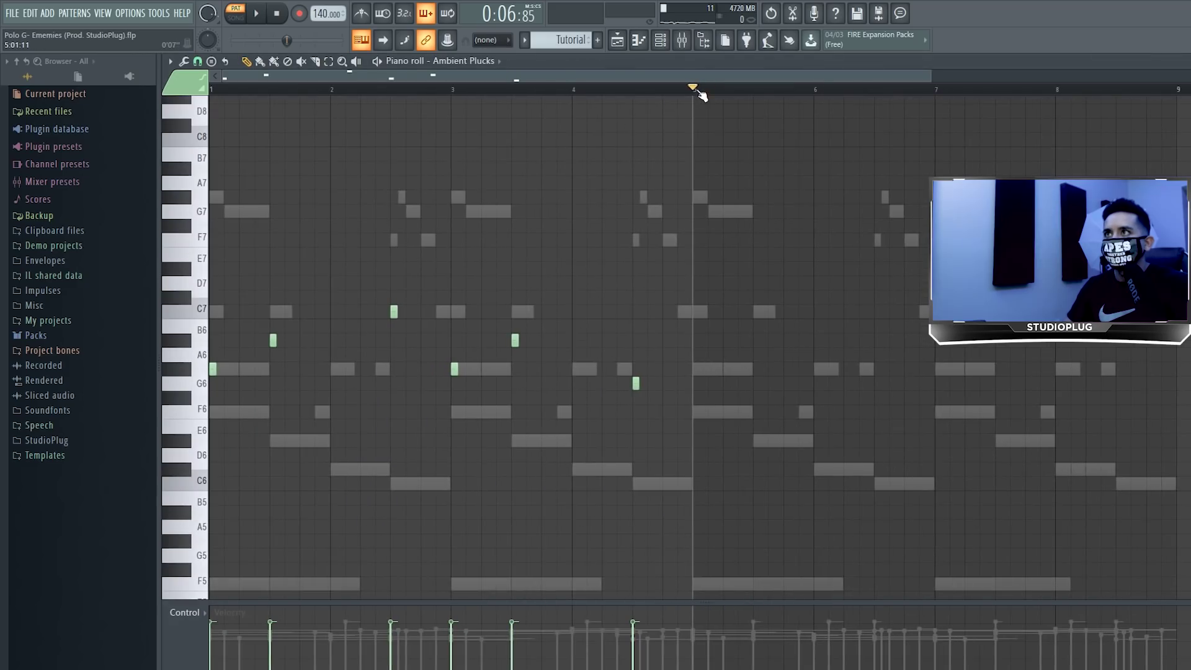
pyautogui.moveTo(689, 90); pyautogui.dragTo(3, 57)
pyautogui.hotkey('ctrl', 'b')
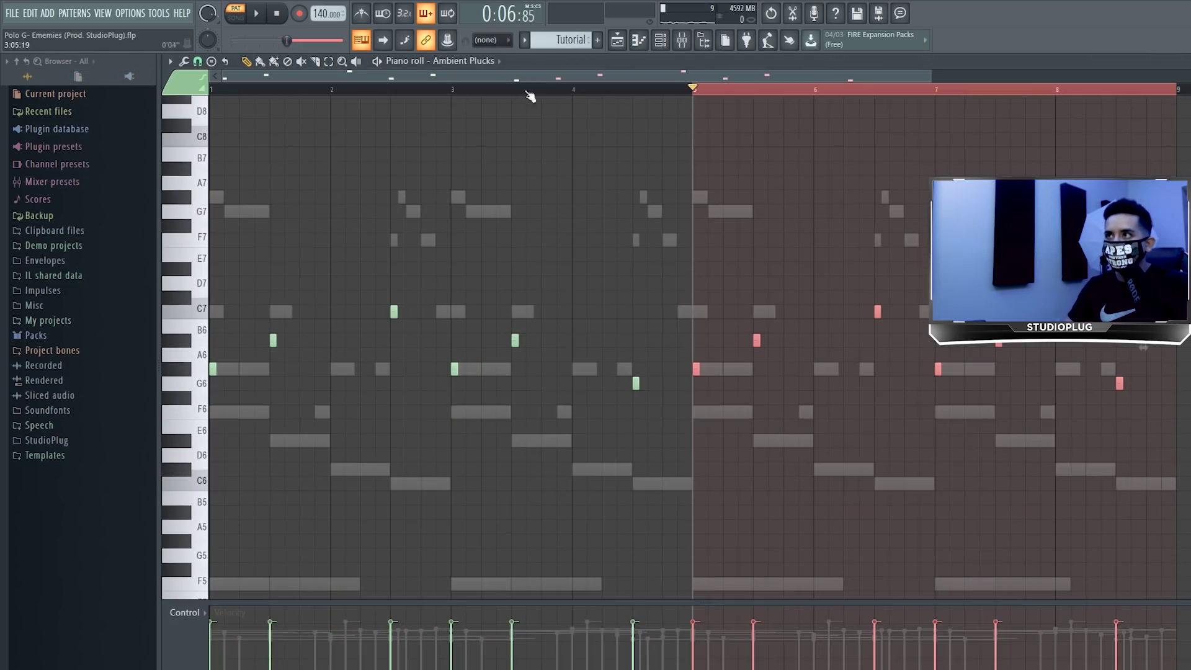
# Select the DJ - Turbo (hi hat) channel, undo the first take and record a C5 hi-hat pattern over the eight-bar beat.
pyautogui.click(660, 40)
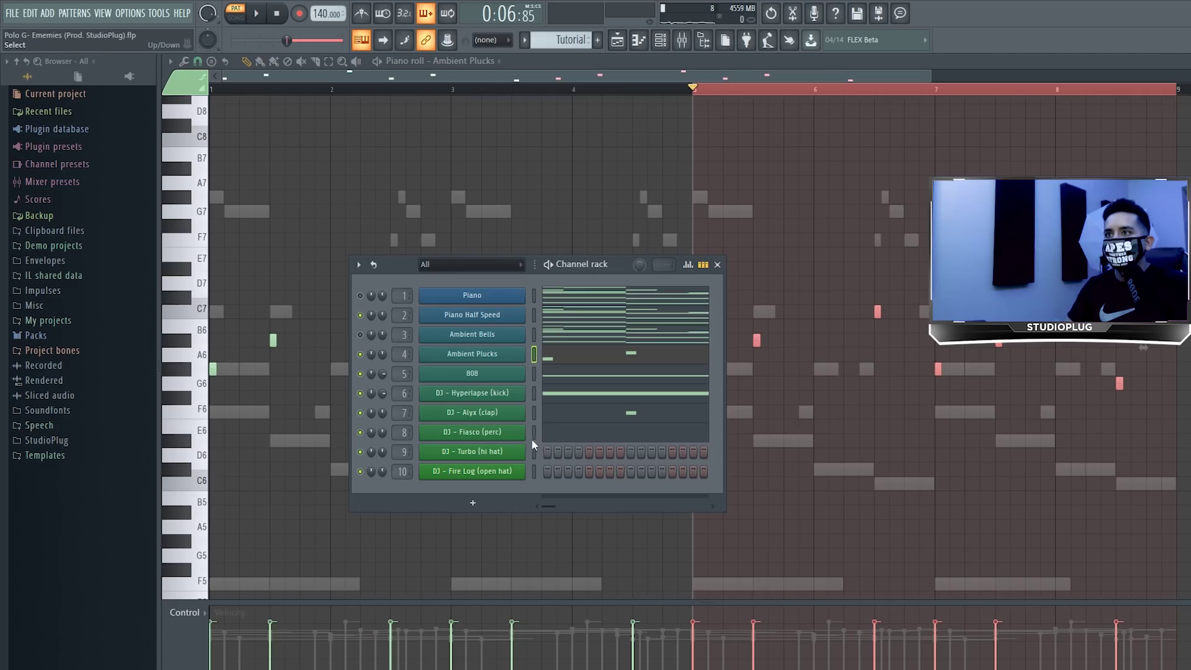
pyautogui.rightClick(517, 456)
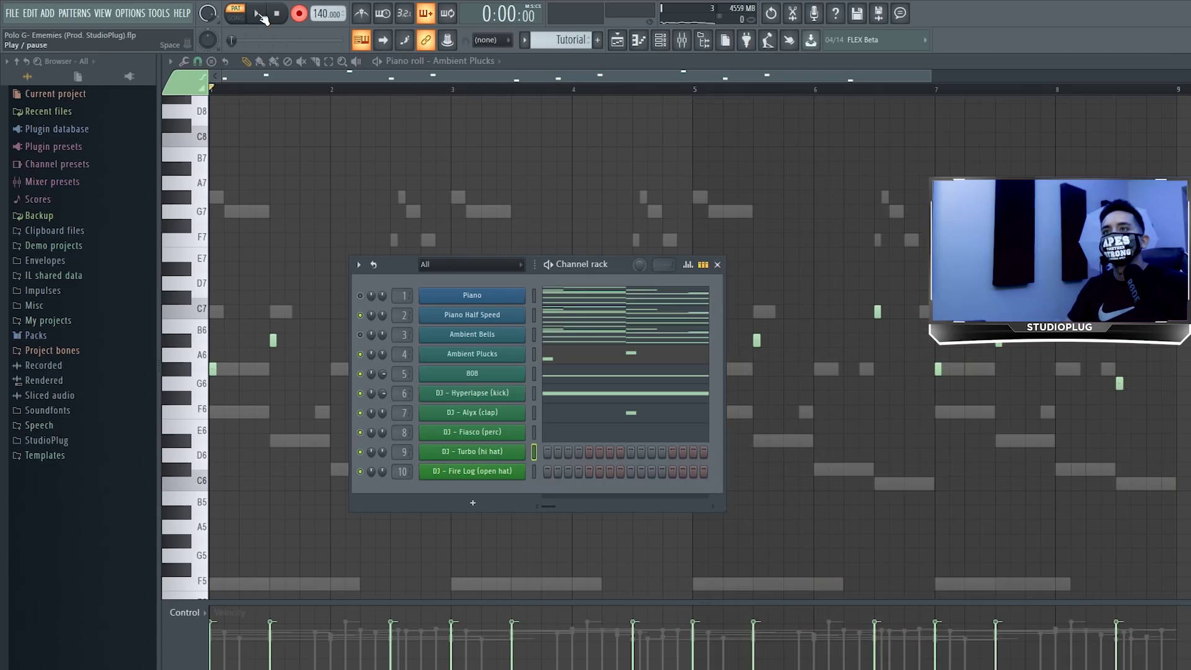
pyautogui.click(258, 14)
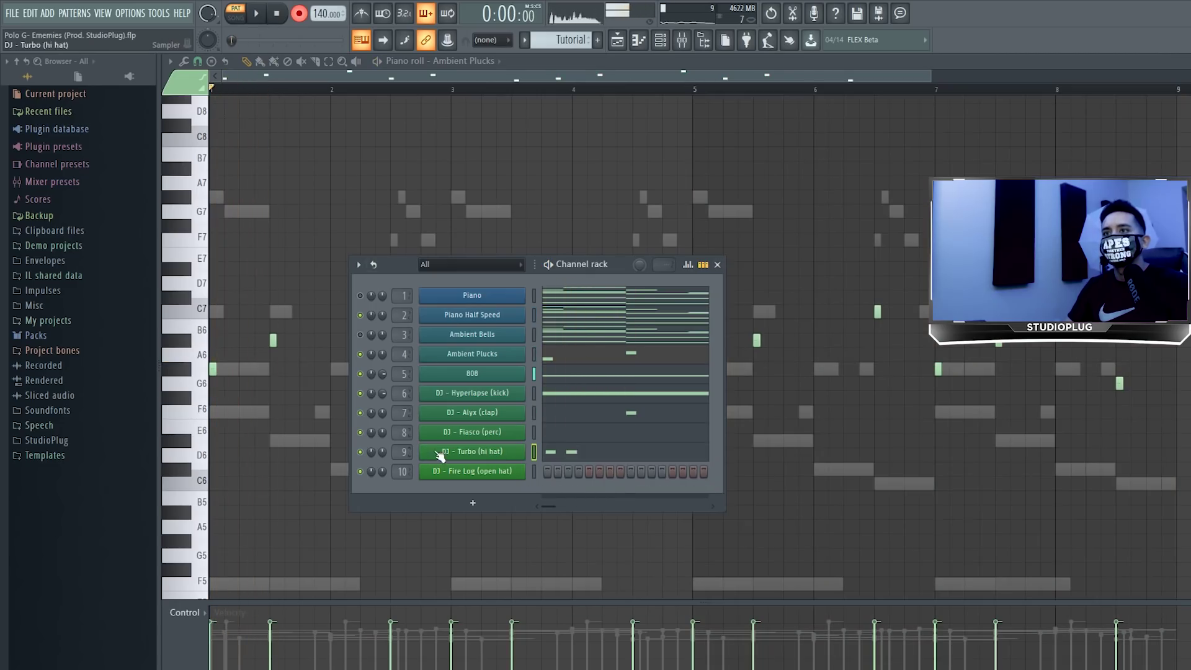
pyautogui.hotkey('ctrl', 'z')
pyautogui.click(683, 41)
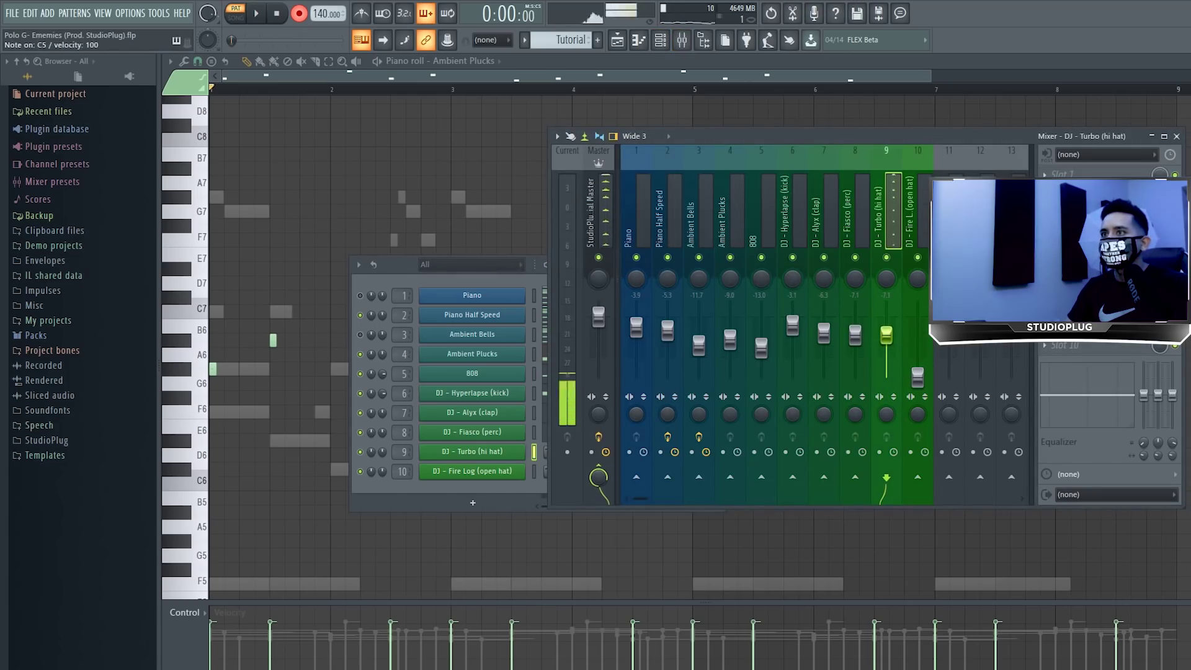
pyautogui.press('space')
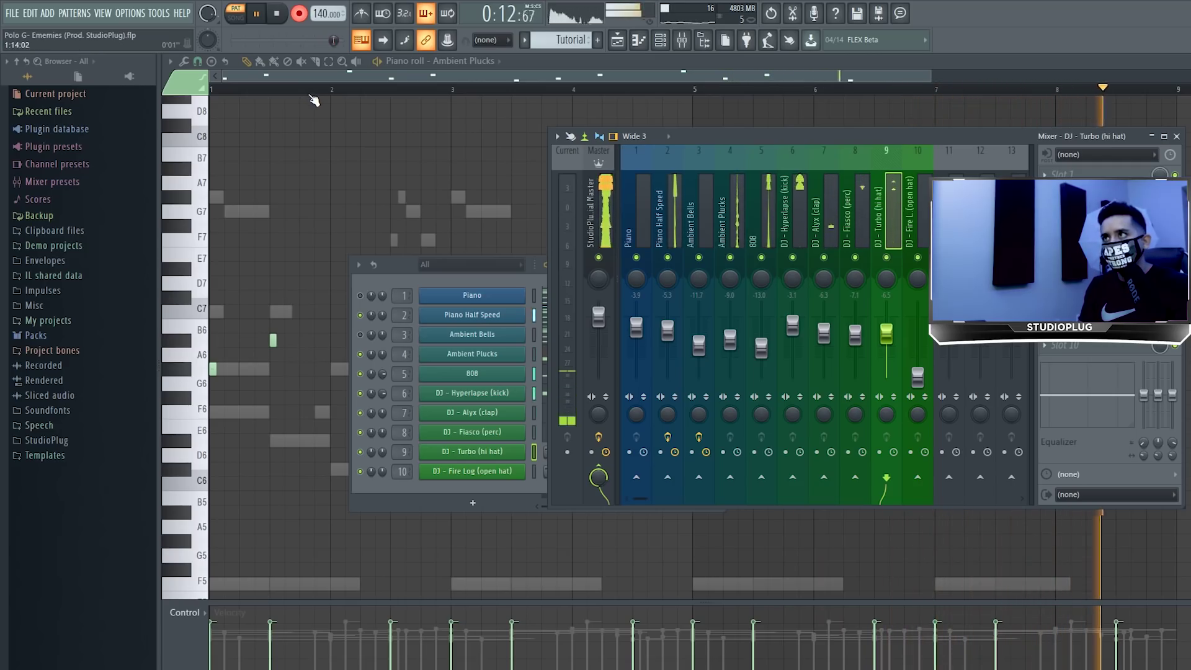
pyautogui.press('space')
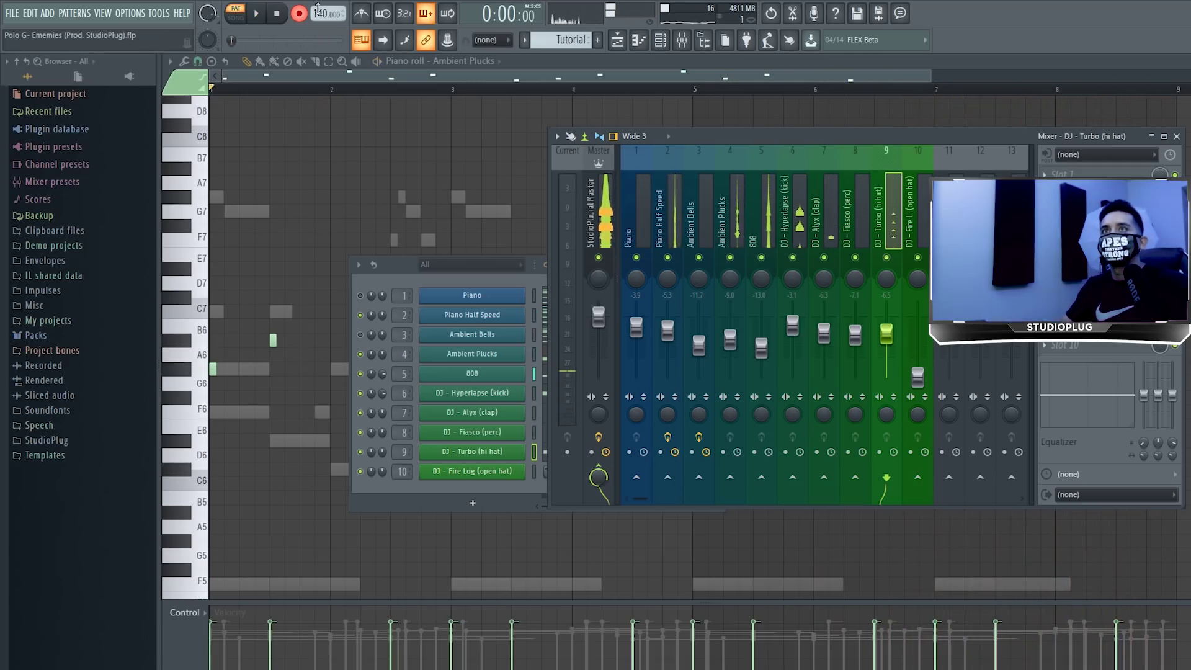
# Open the DJ - Turbo (hi hat) piano roll and set snapping to 1/2 step for painting rolls in the opening bars.
pyautogui.click(545, 453)
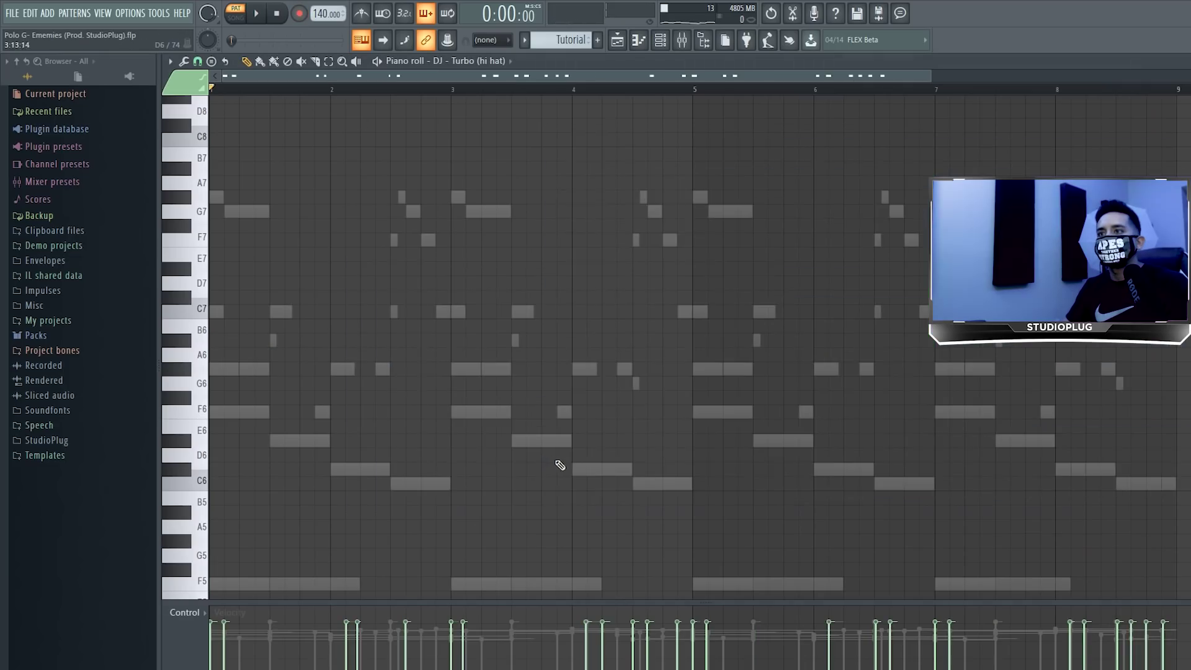
pyautogui.scroll(-5, 515, 421)
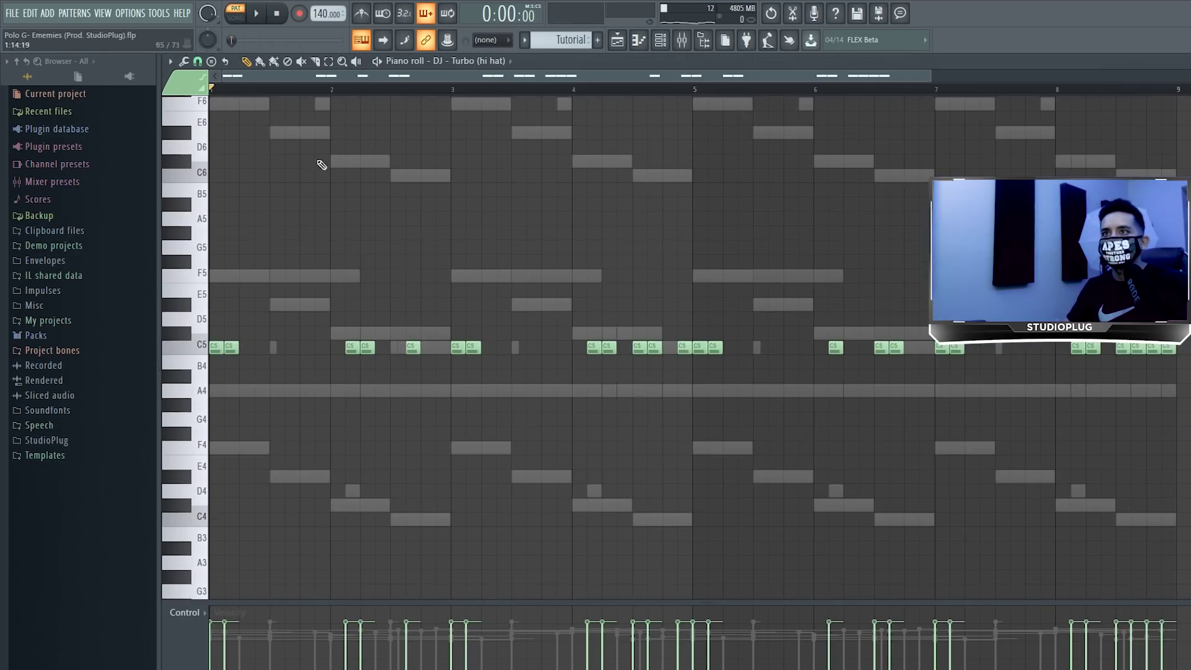
pyautogui.click(197, 62)
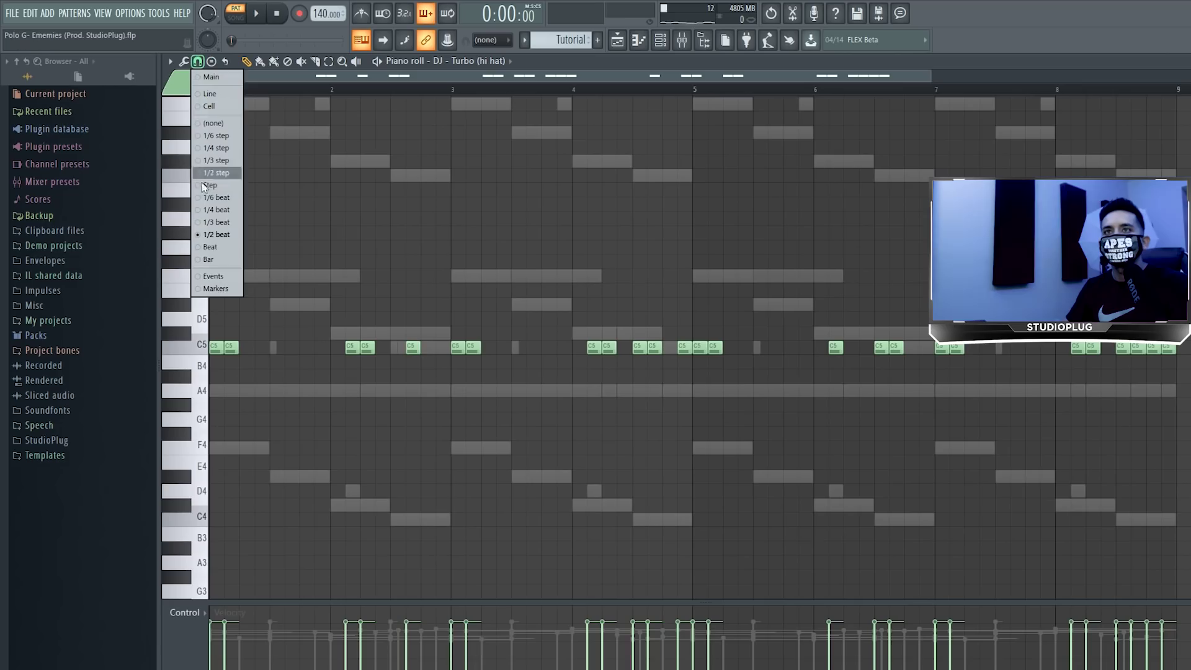
pyautogui.click(217, 175)
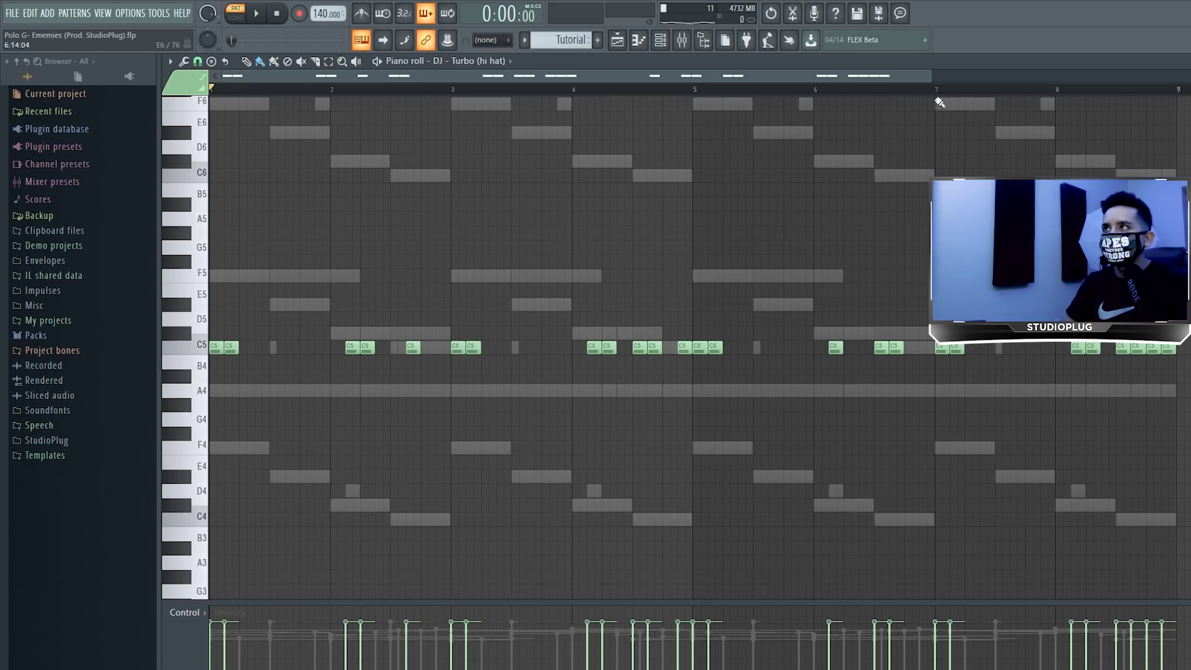
pyautogui.moveTo(928, 79); pyautogui.dragTo(503, 162)
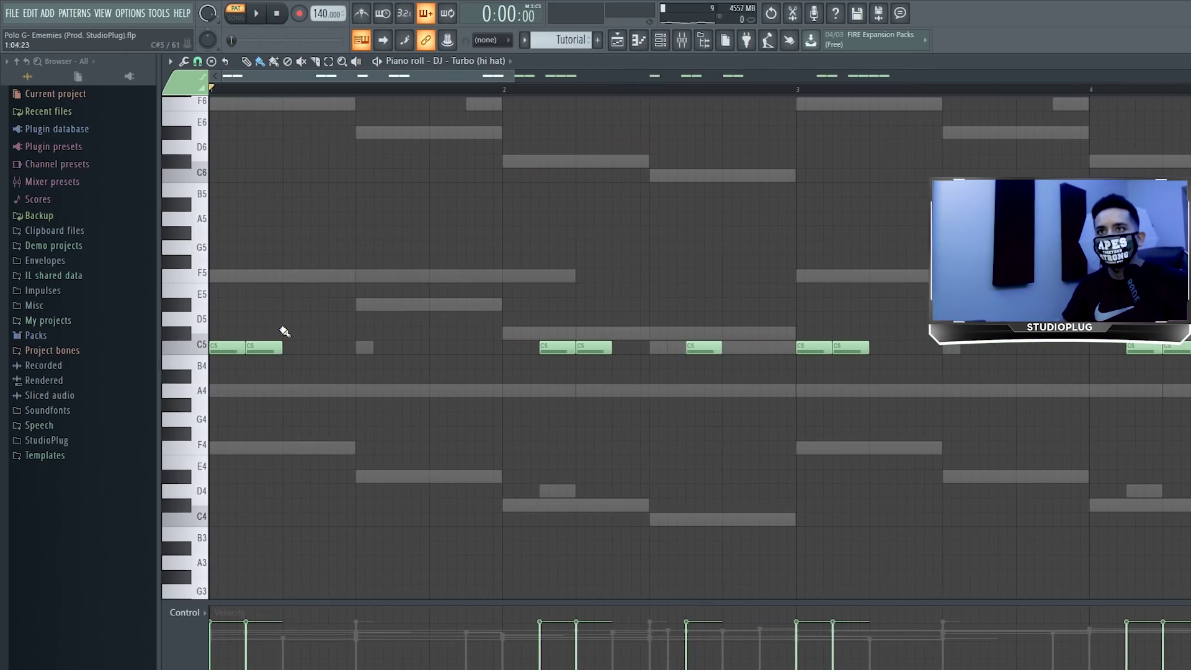
# Paint a three-note E5 roll after the opening hats and a short C4 hit in the first half of bar 1, auditioning them.
pyautogui.press('space')
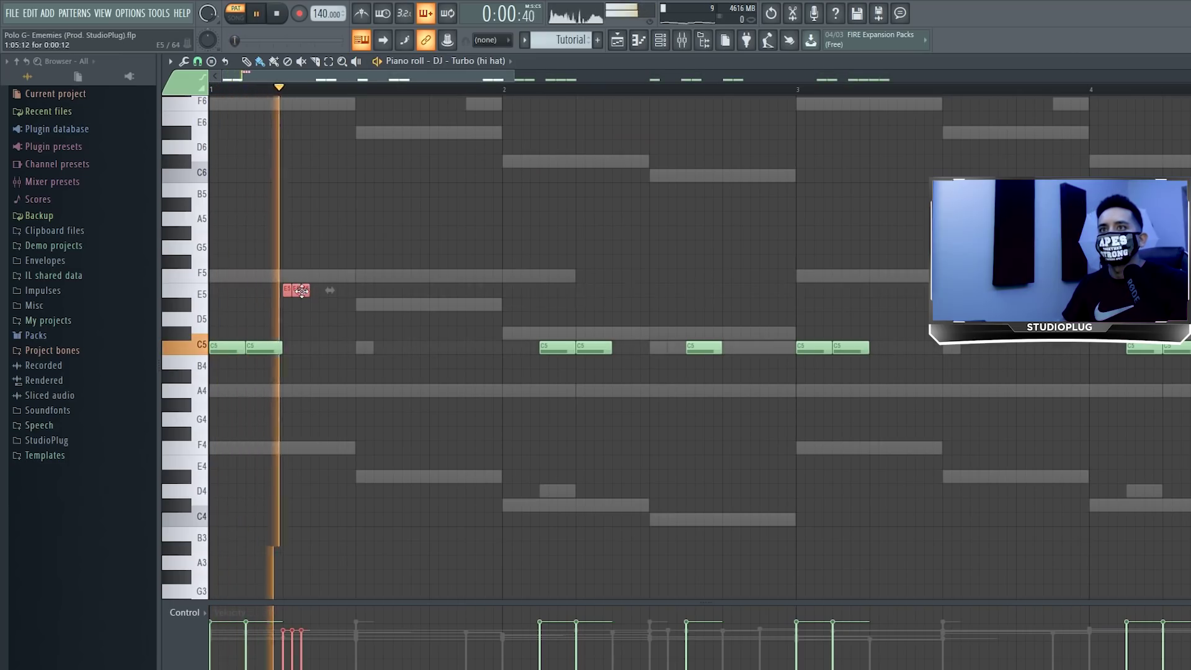
pyautogui.press('space')
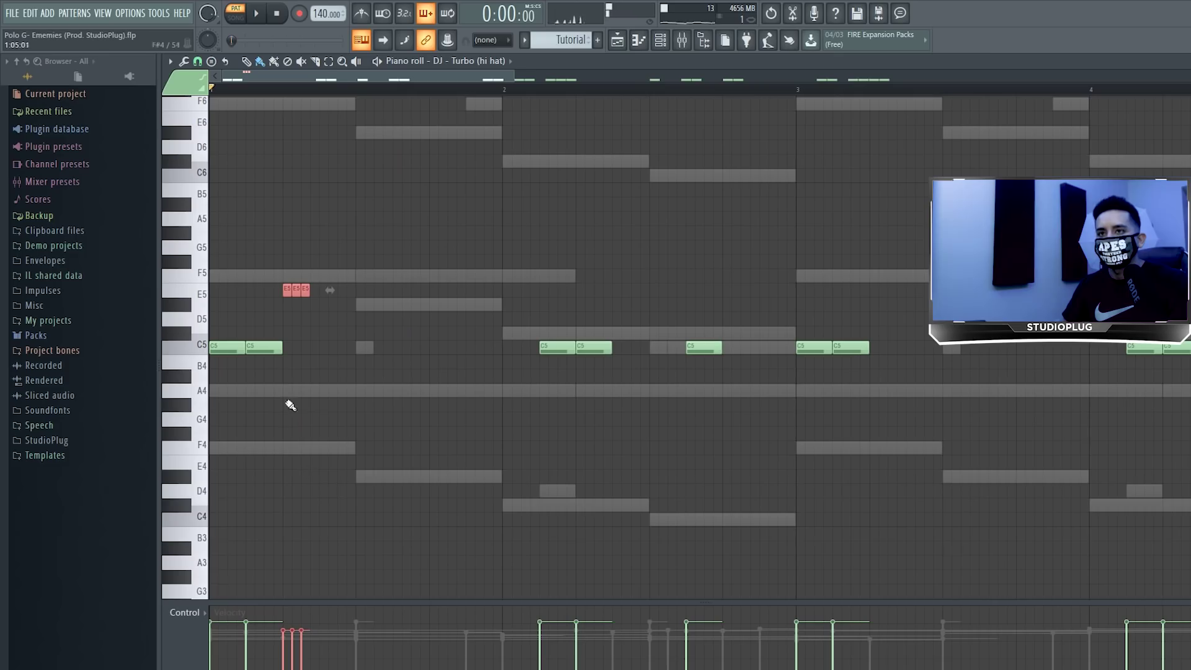
pyautogui.click(323, 520)
pyautogui.press('space')
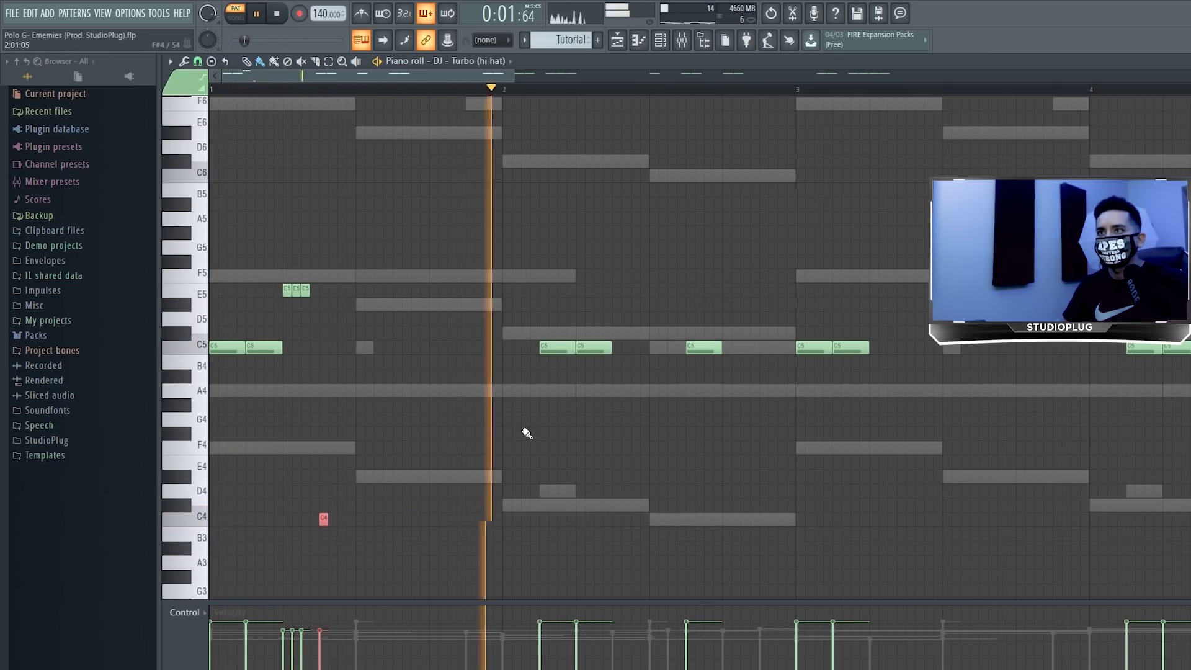
pyautogui.press('space')
pyautogui.press('space')
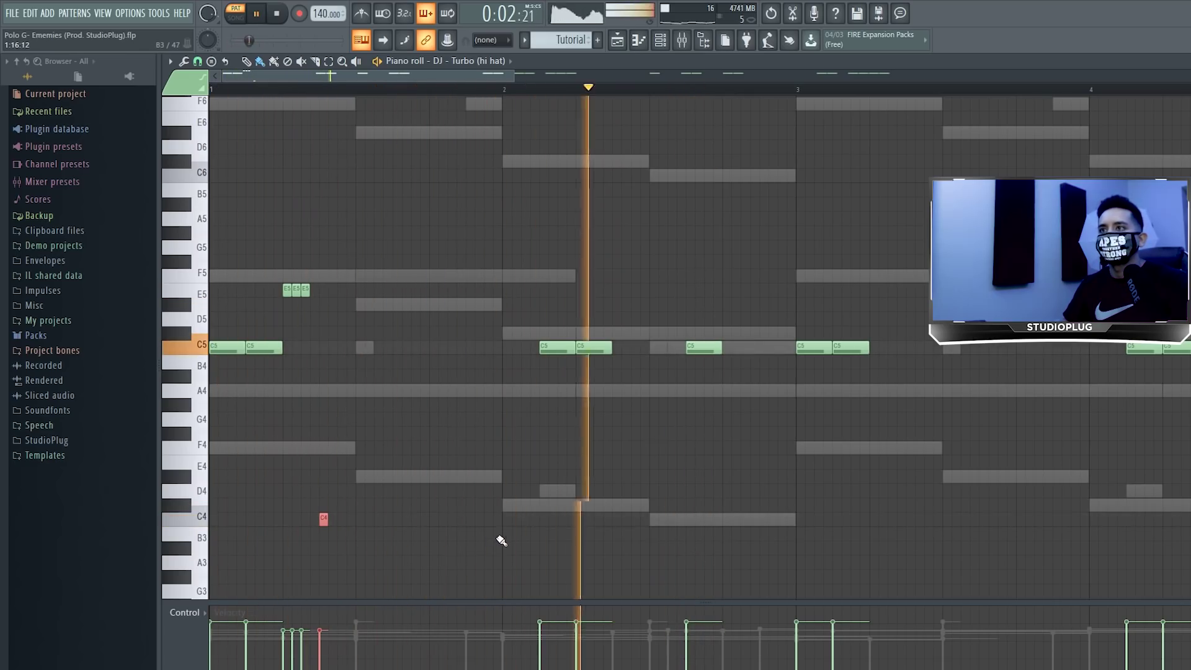
pyautogui.press('space')
pyautogui.press('space')
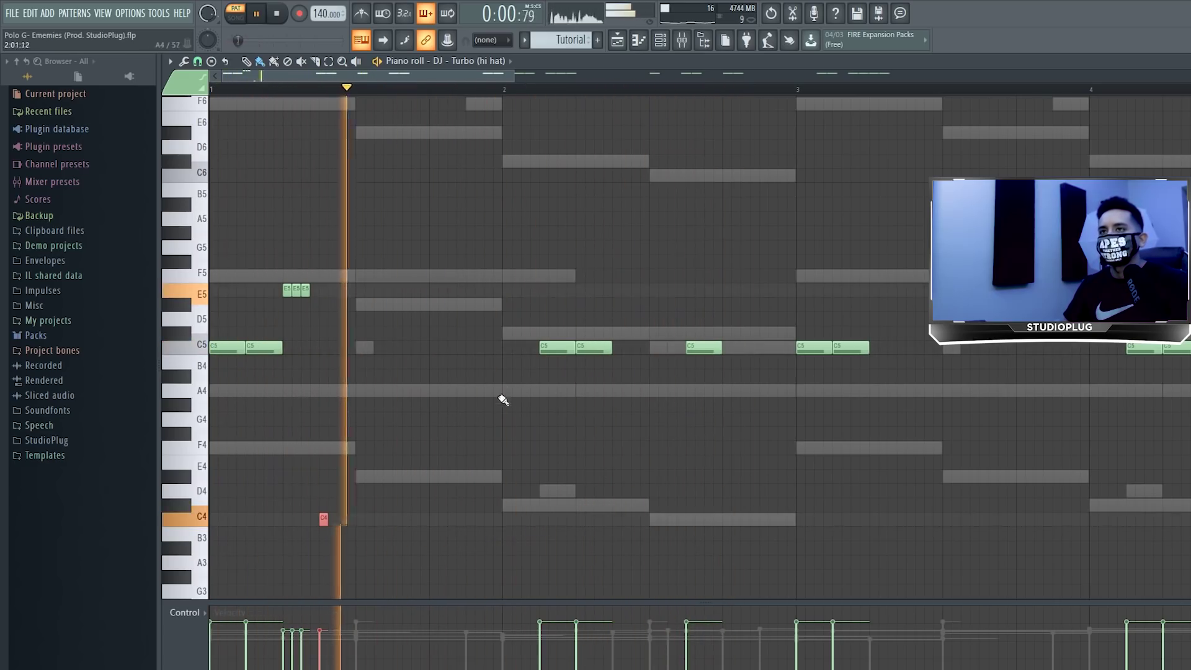
pyautogui.press('space')
pyautogui.press('space')
# Try two short C5 hi-hat hits in the second half of bar 1 and delete them.
pyautogui.click(433, 347)
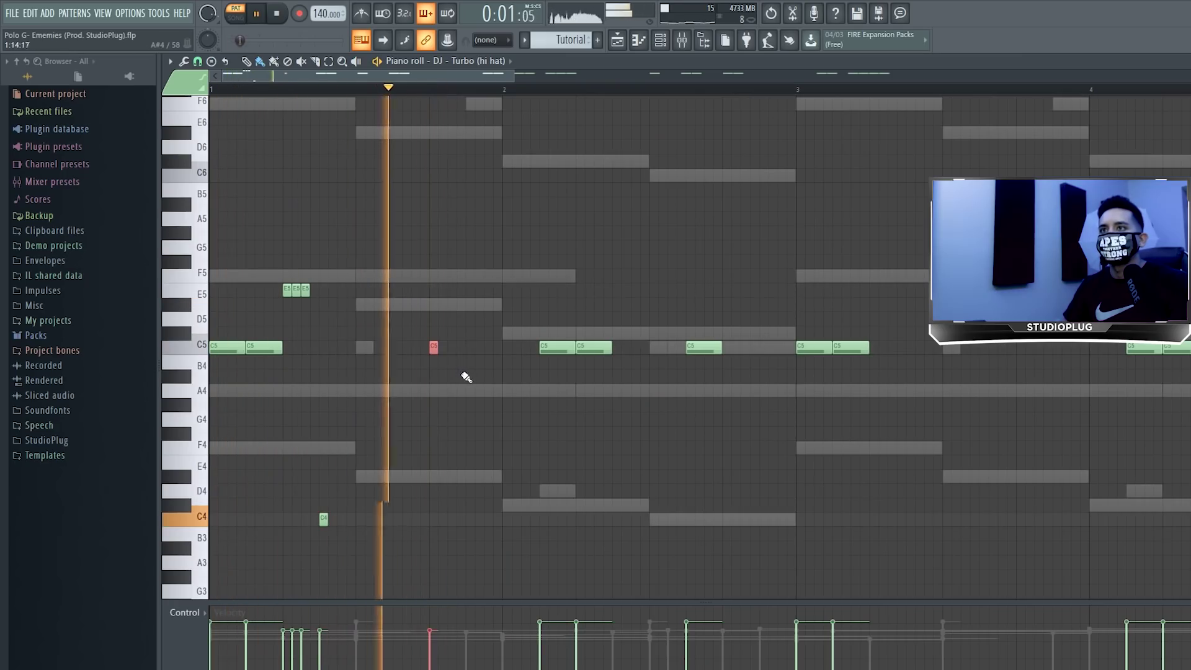
pyautogui.press('space')
pyautogui.press('space')
pyautogui.click(398, 347)
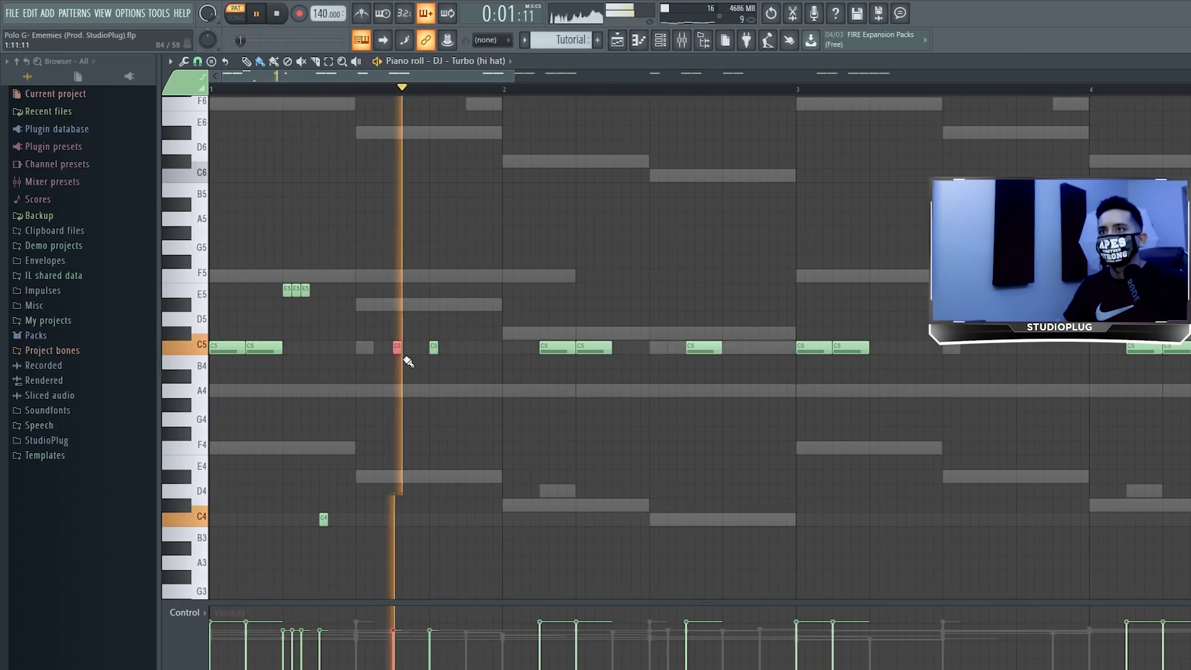
pyautogui.rightClick(398, 349)
pyautogui.rightClick(434, 348)
# Add a three-note E5 hi-hat roll in the middle of bar 2 and a short C4 hit near the bar's end.
pyautogui.press('space')
pyautogui.press('space')
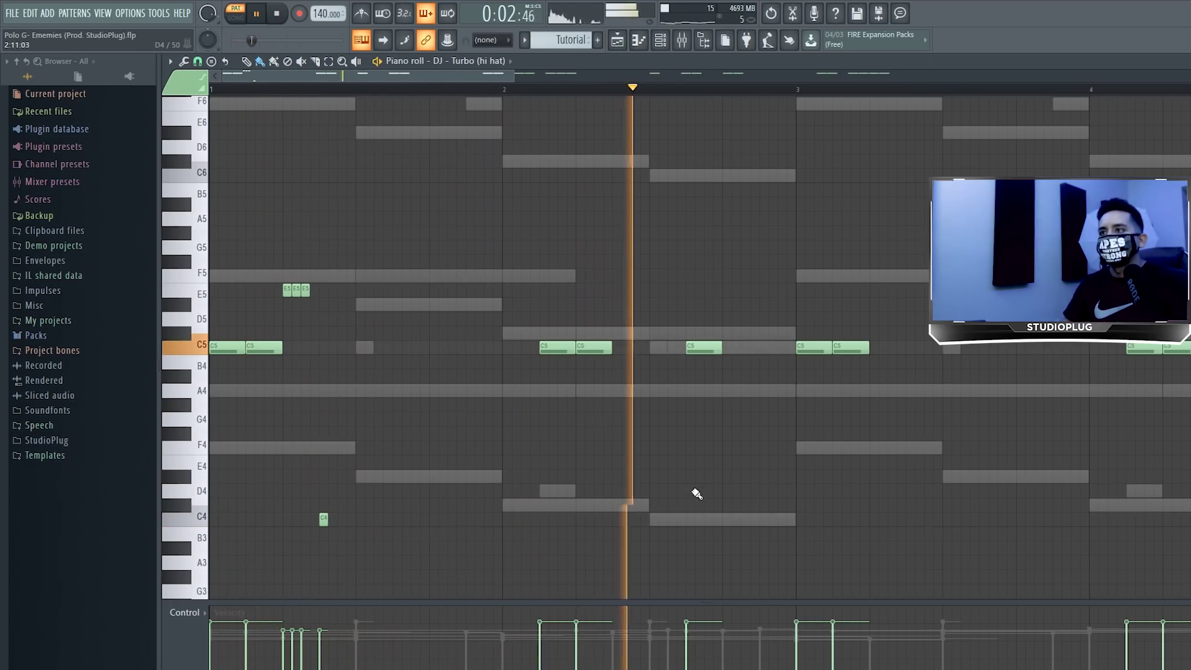
pyautogui.press('space')
pyautogui.press('space')
pyautogui.click(616, 289)
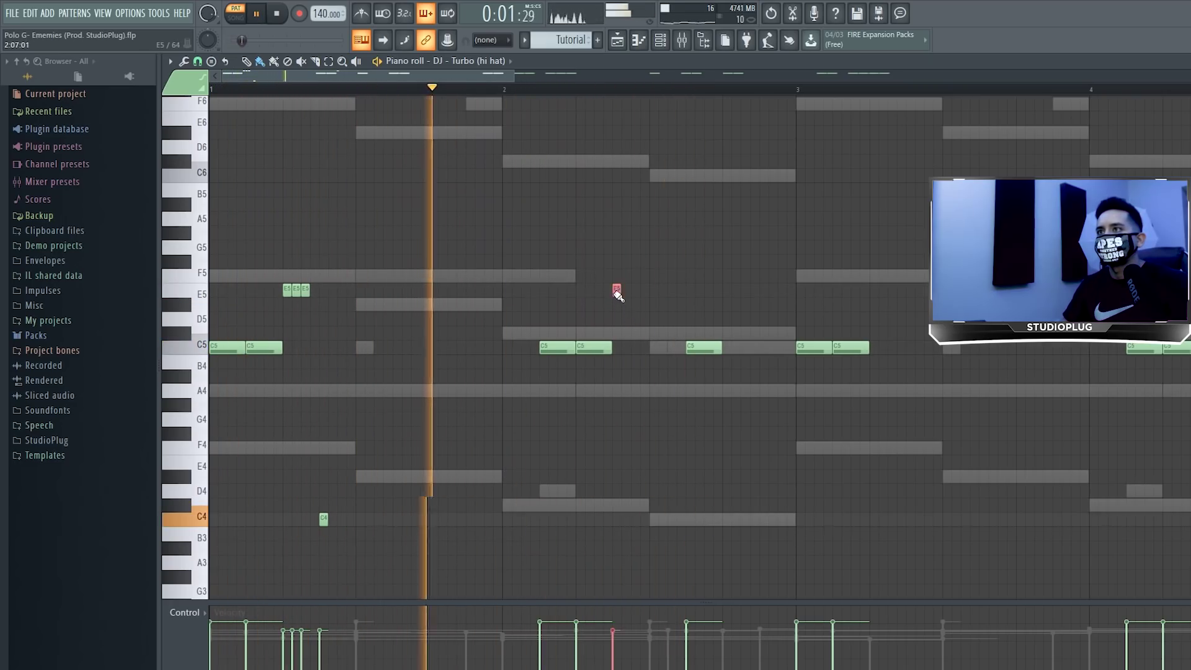
pyautogui.moveTo(615, 292); pyautogui.dragTo(651, 292)
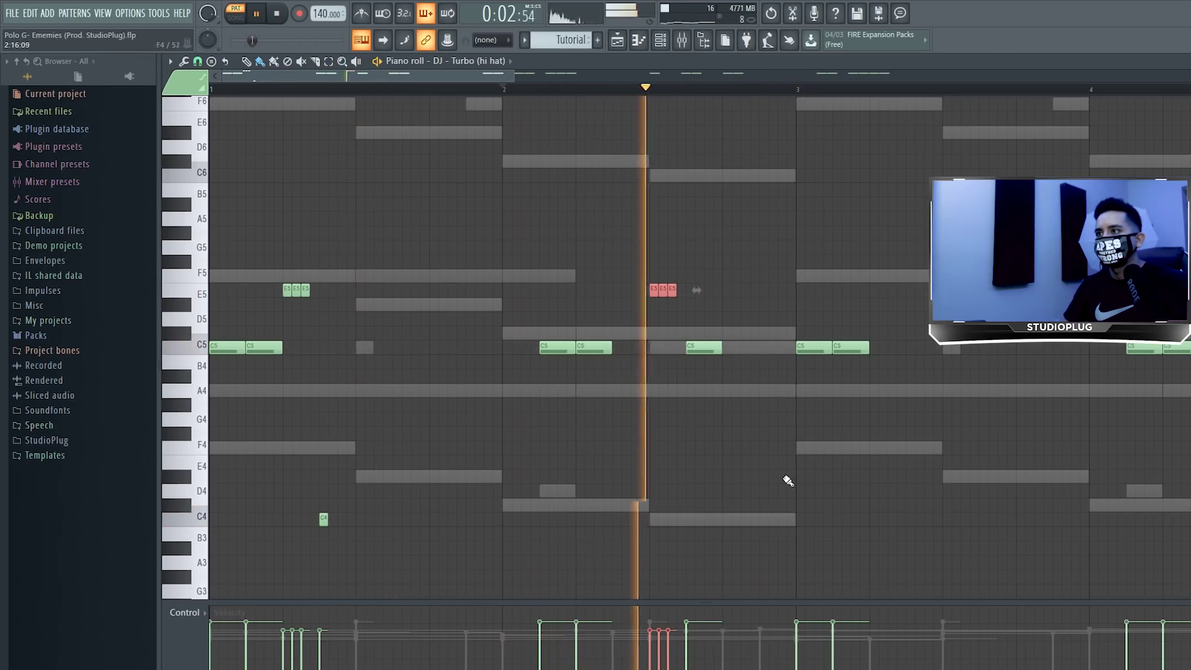
pyautogui.click(764, 518)
pyautogui.press('space')
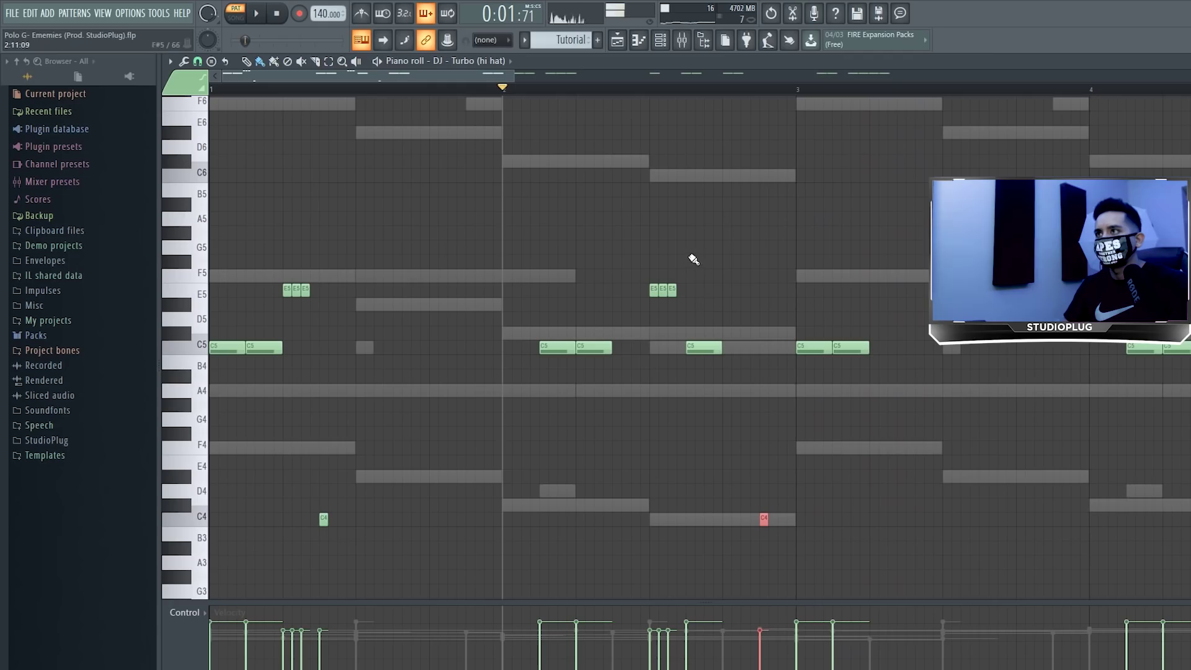
# Add a three-note D#5 hi-hat roll and a short C4 hit in the first half of bar 3, and audition from that bar.
pyautogui.moveTo(512, 77); pyautogui.dragTo(682, 78)
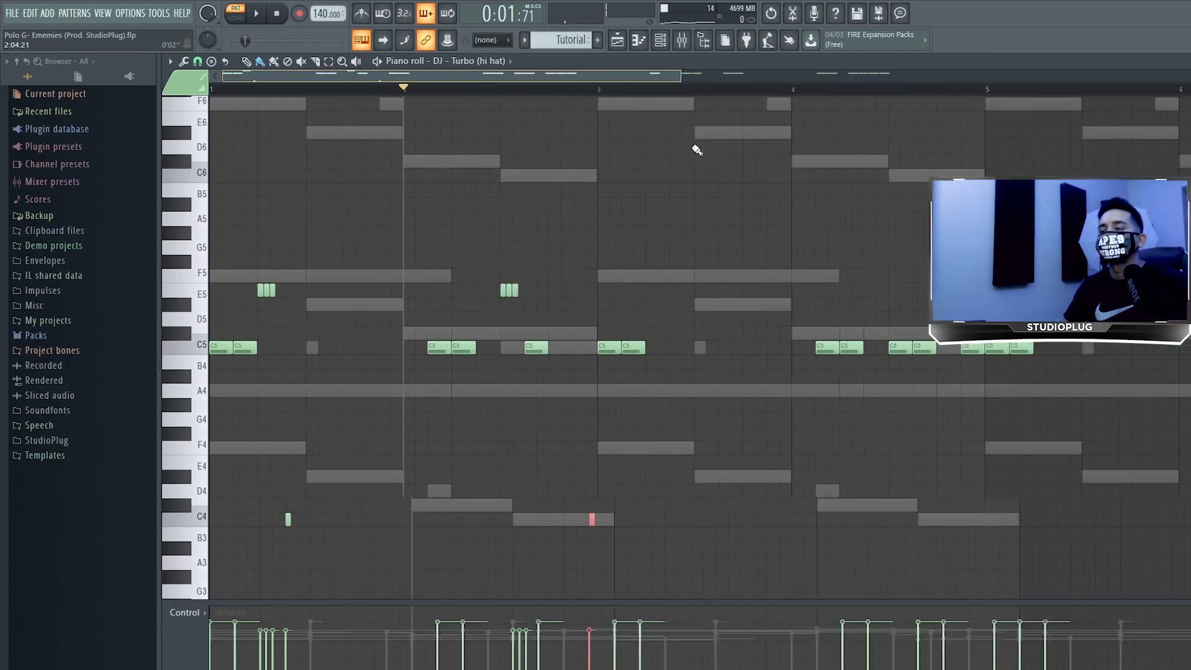
pyautogui.press('space')
pyautogui.moveTo(630, 305); pyautogui.dragTo(643, 306)
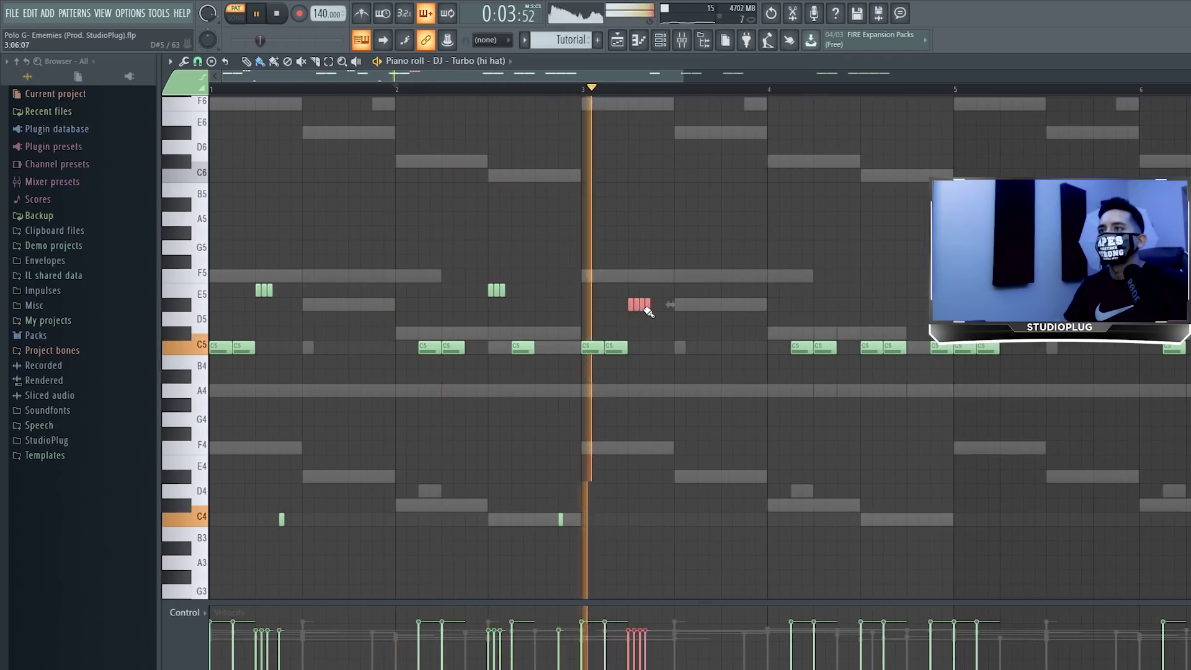
pyautogui.click(653, 519)
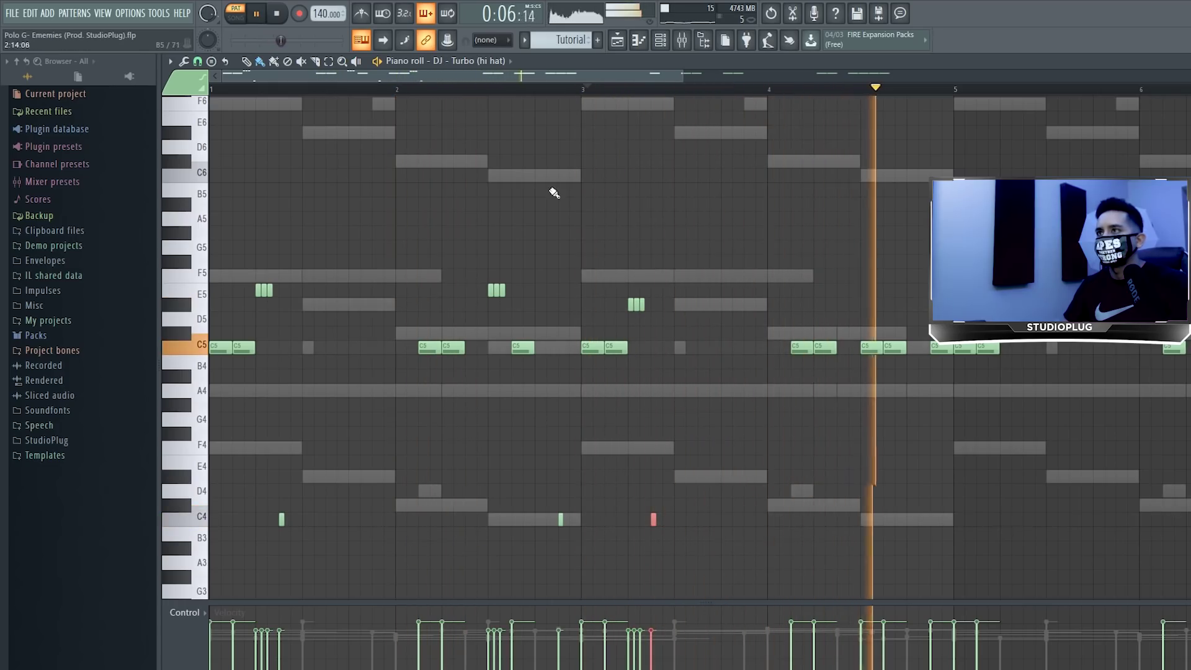
pyautogui.press('space')
pyautogui.click(586, 90)
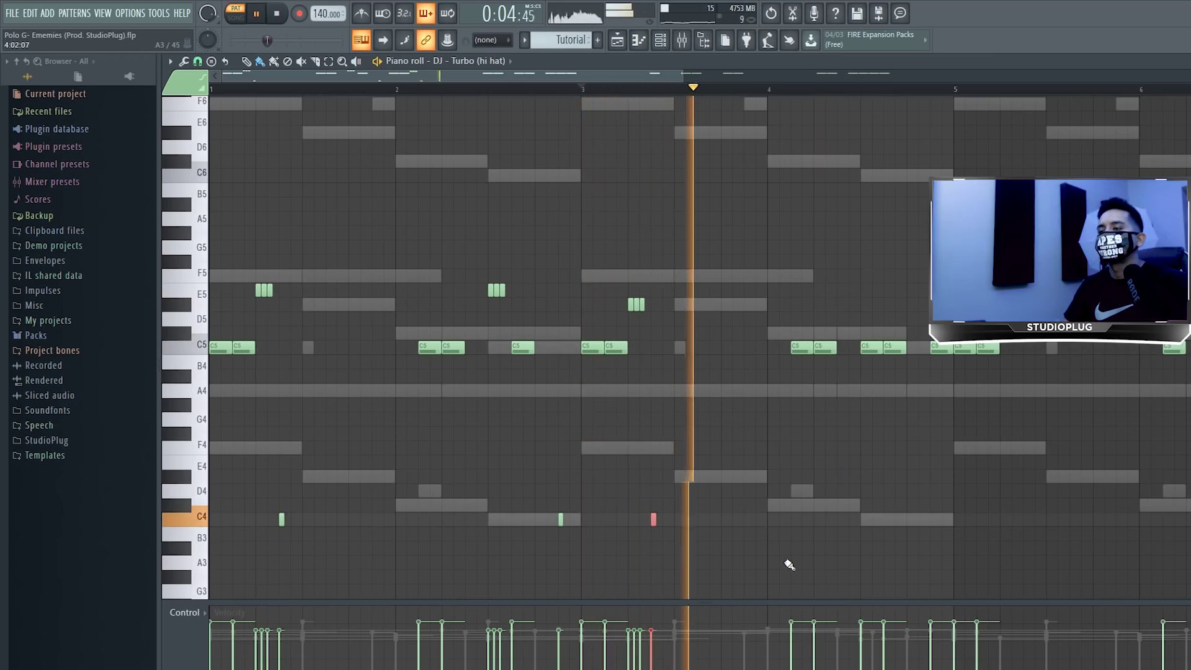
pyautogui.press('space')
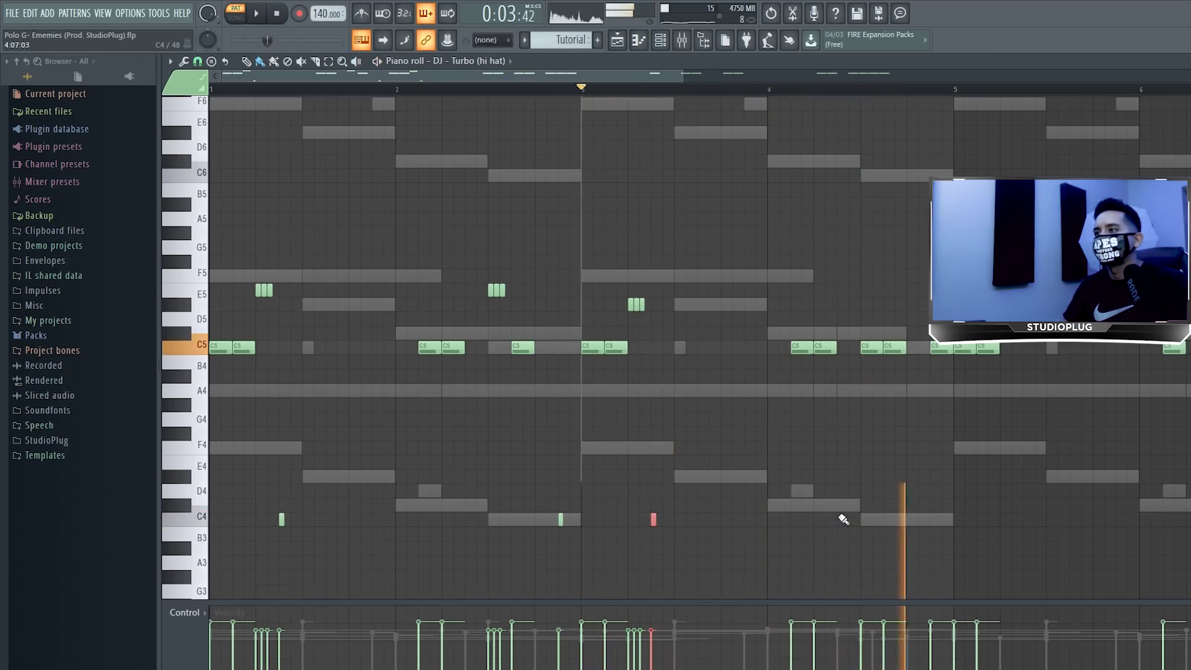
# Add a short C4 hit before the middle of bar 4 and a three-note D#5 hi-hat roll in its last half.
pyautogui.press('space')
pyautogui.moveTo(909, 305); pyautogui.dragTo(921, 305)
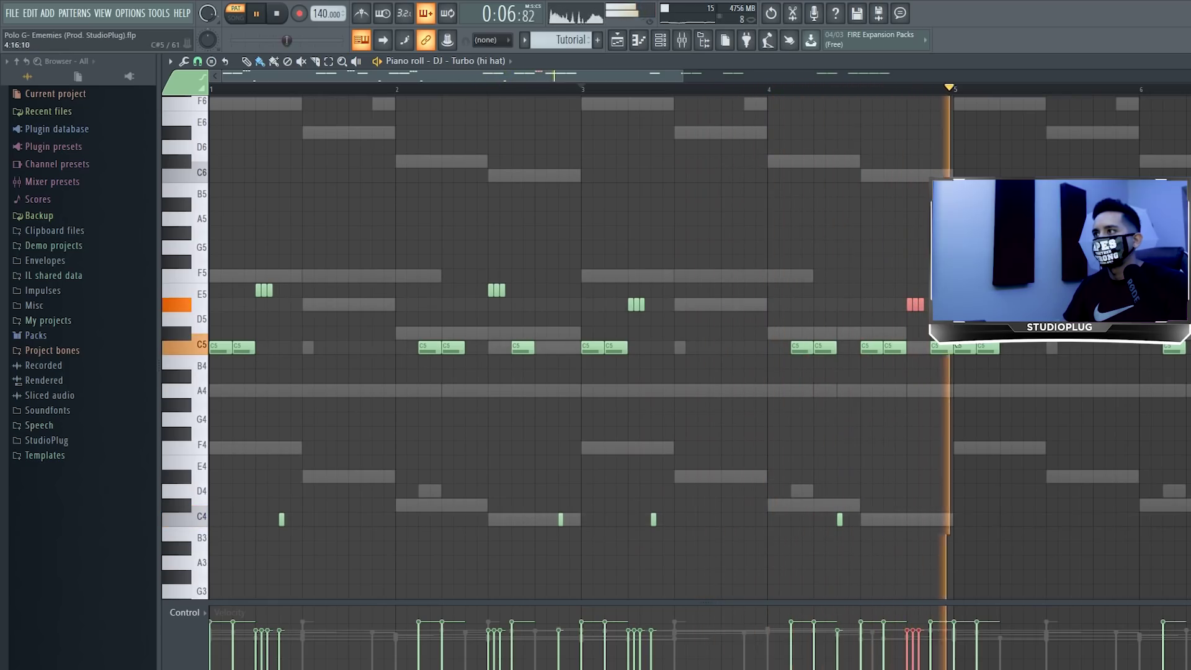
pyautogui.press('space')
pyautogui.keyDown('ctrl'); pyautogui.scroll(-2, 725, 283); pyautogui.keyUp('ctrl')
pyautogui.scroll(-1, 726, 283)
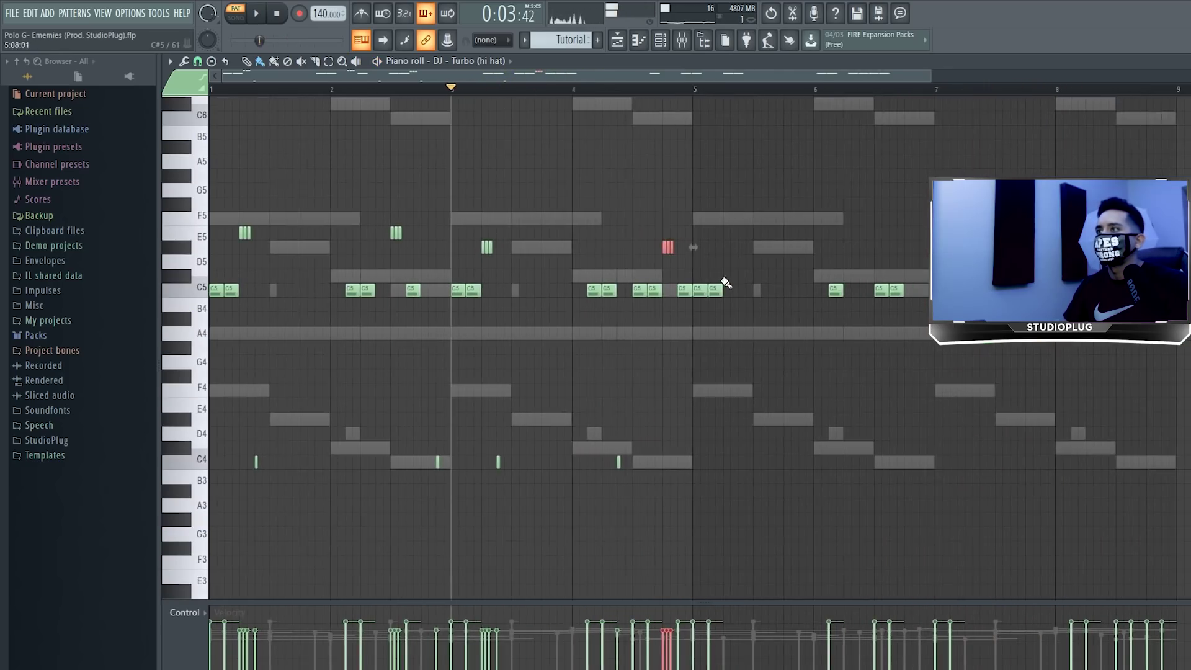
# Replace the hi-hat notes in bars 5 to 8 with a duplicate of bars 1 to 4, including the rolls and C4 hits.
pyautogui.moveTo(695, 261); pyautogui.dragTo(1182, 378)
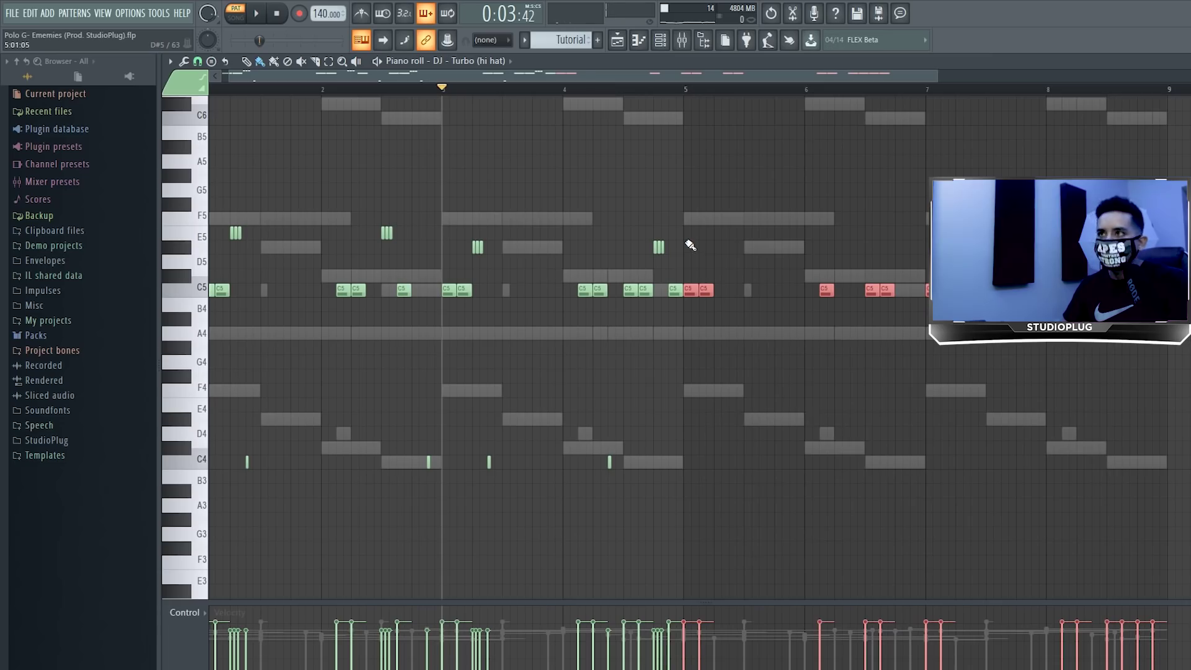
pyautogui.hotkey('ctrl', 'b')
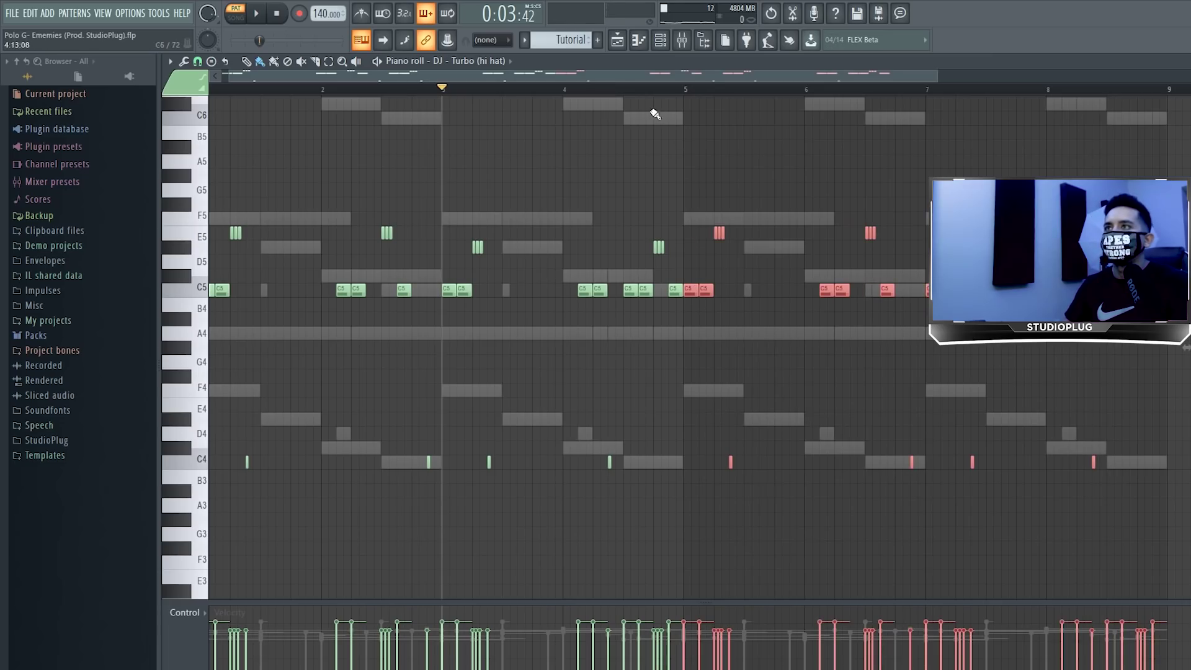
pyautogui.moveTo(590, 75); pyautogui.dragTo(567, 75)
# Record open hat hits with DJ - Fire Log over the pattern from bar 3, raising its mixer level during playback.
pyautogui.click(660, 40)
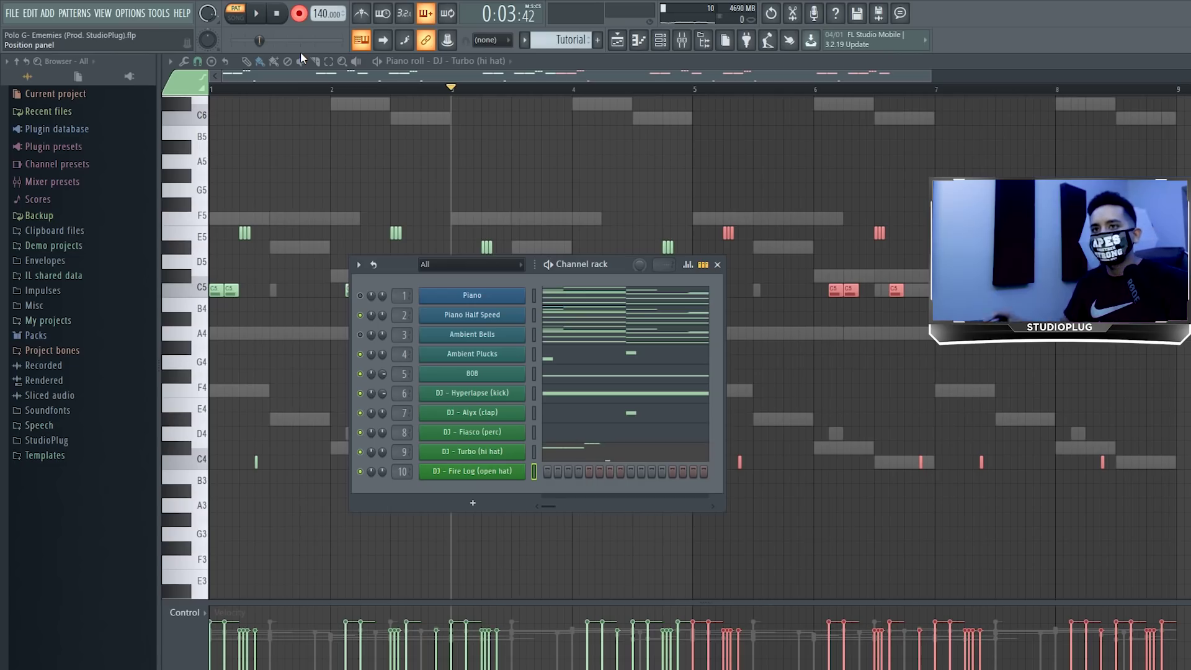
pyautogui.click(255, 18)
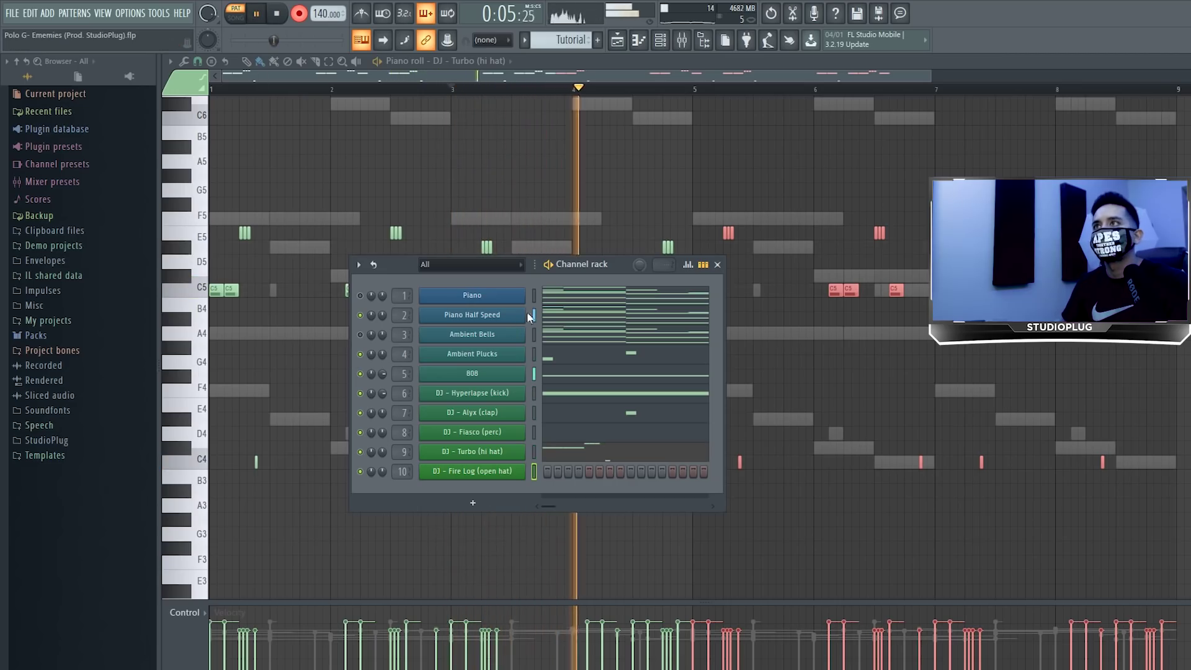
pyautogui.press('F9')
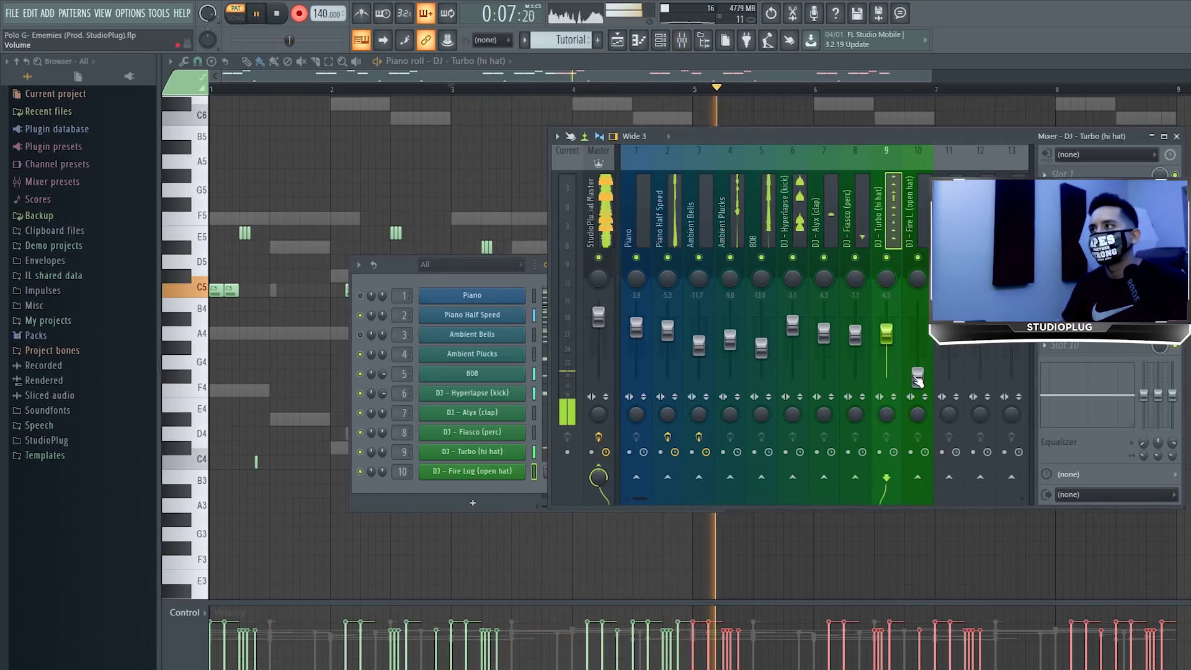
pyautogui.moveTo(917, 375); pyautogui.dragTo(918, 351)
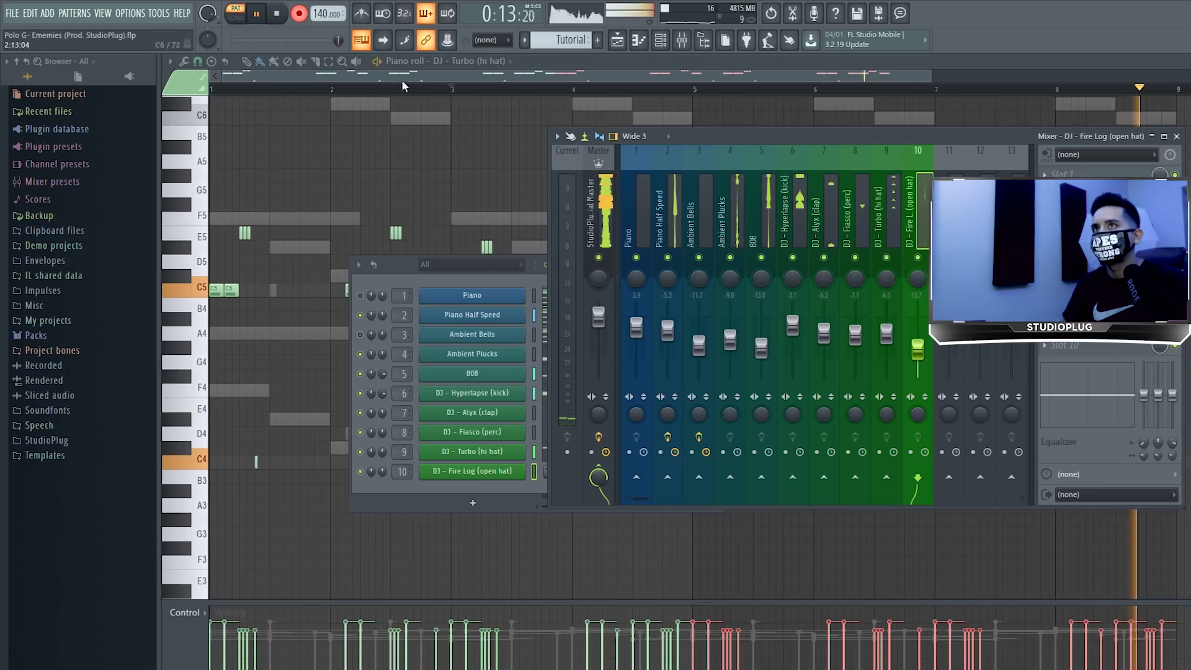
pyautogui.press('space')
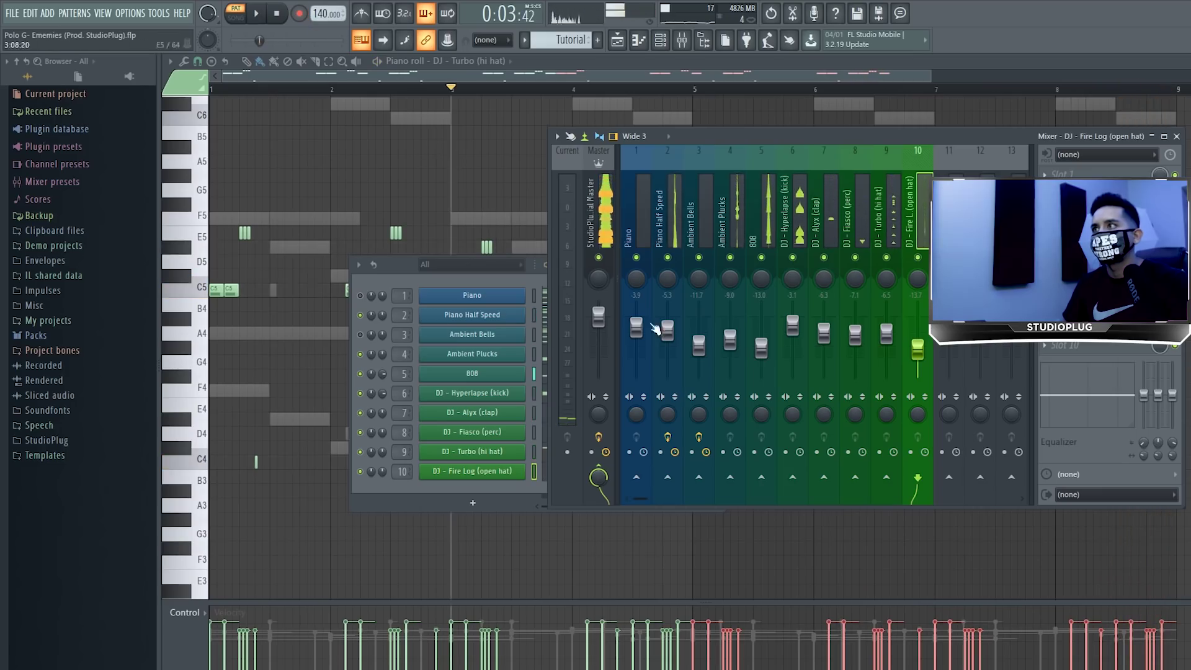
# Copy two D5 open hat hits into bars 1 and 2 and audition the pattern from the start.
pyautogui.click(486, 493)
pyautogui.click(588, 475)
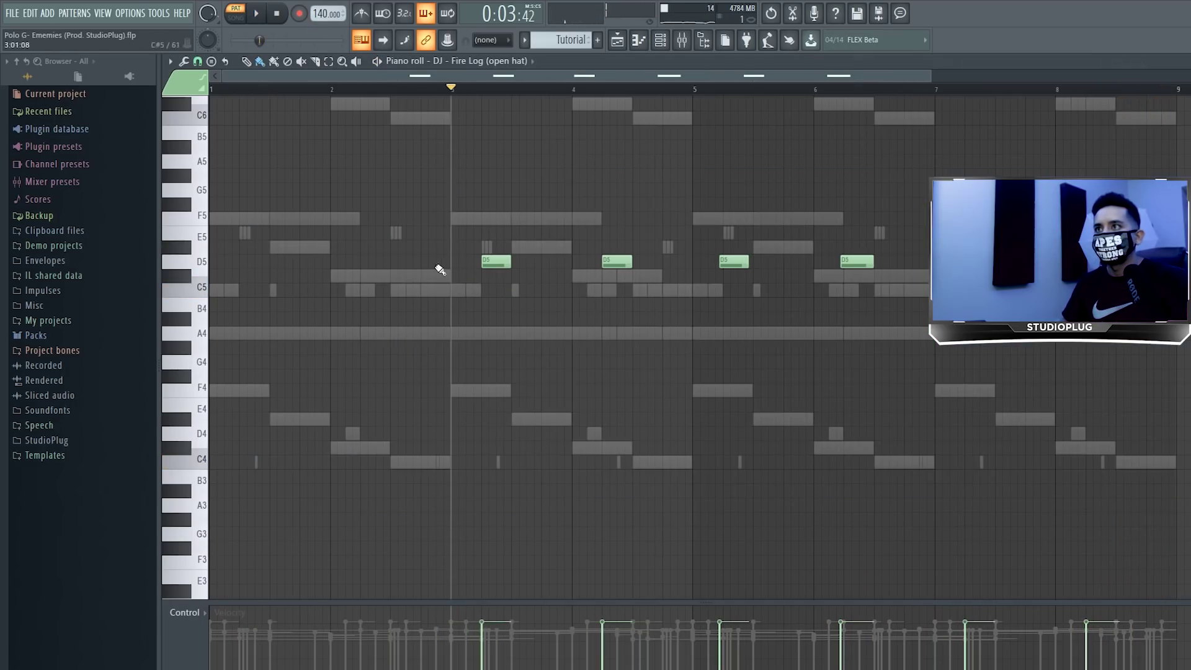
pyautogui.hotkey('ctrl', 'a')
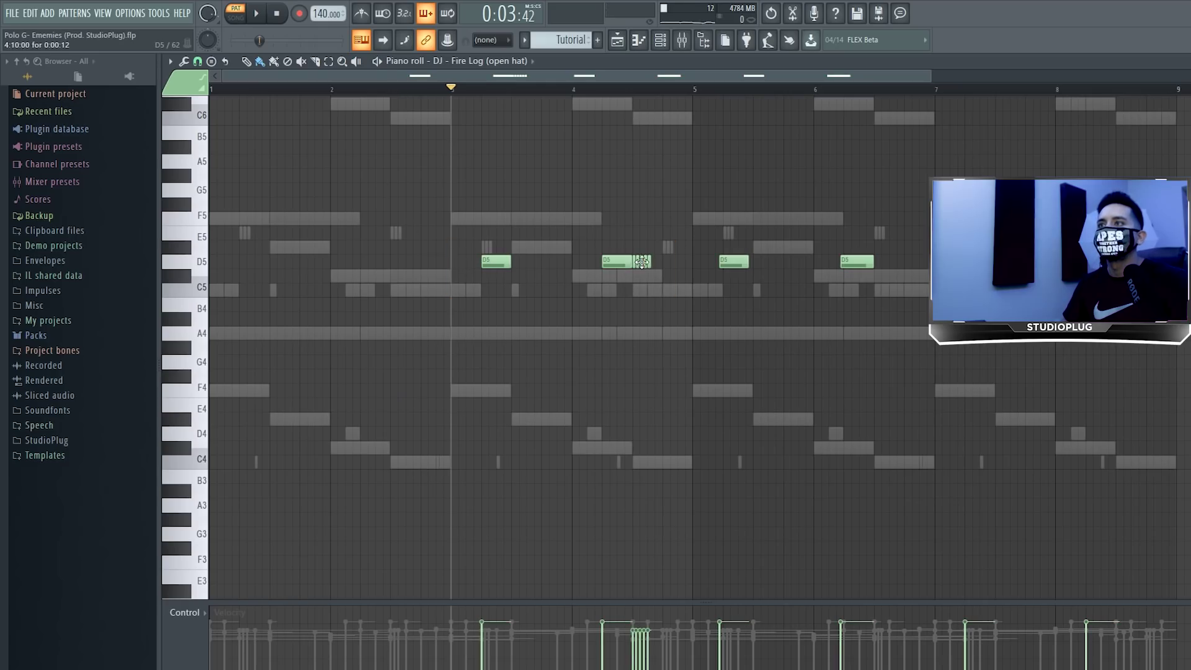
pyautogui.hotkey('ctrl', 'z')
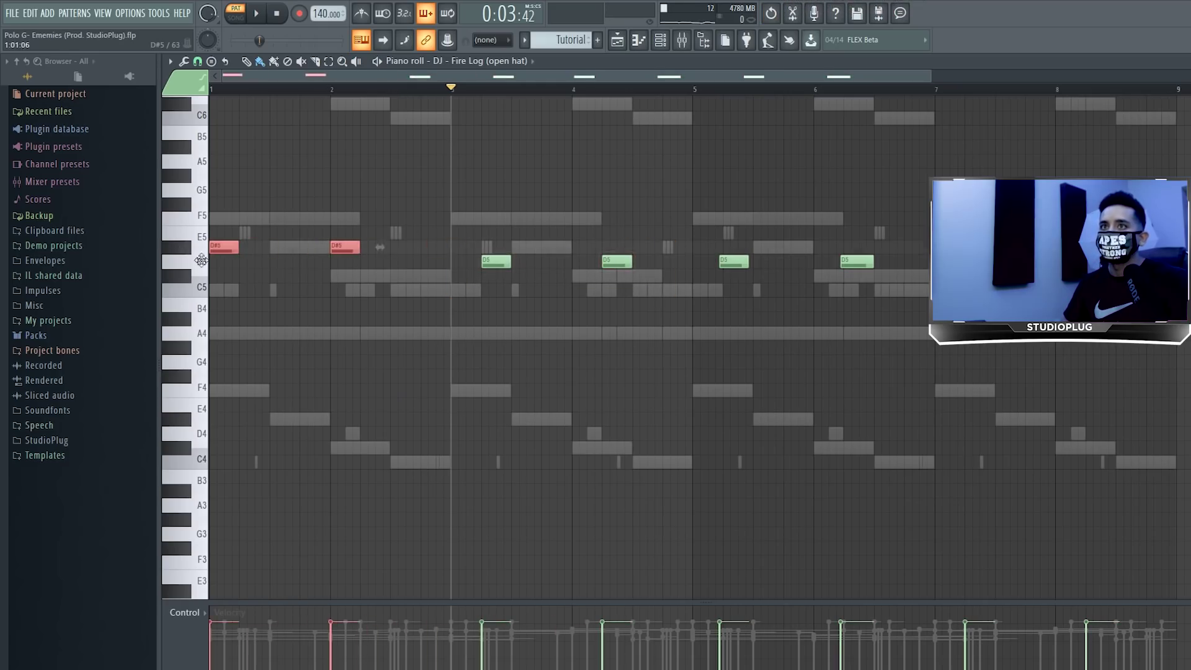
pyautogui.press('space')
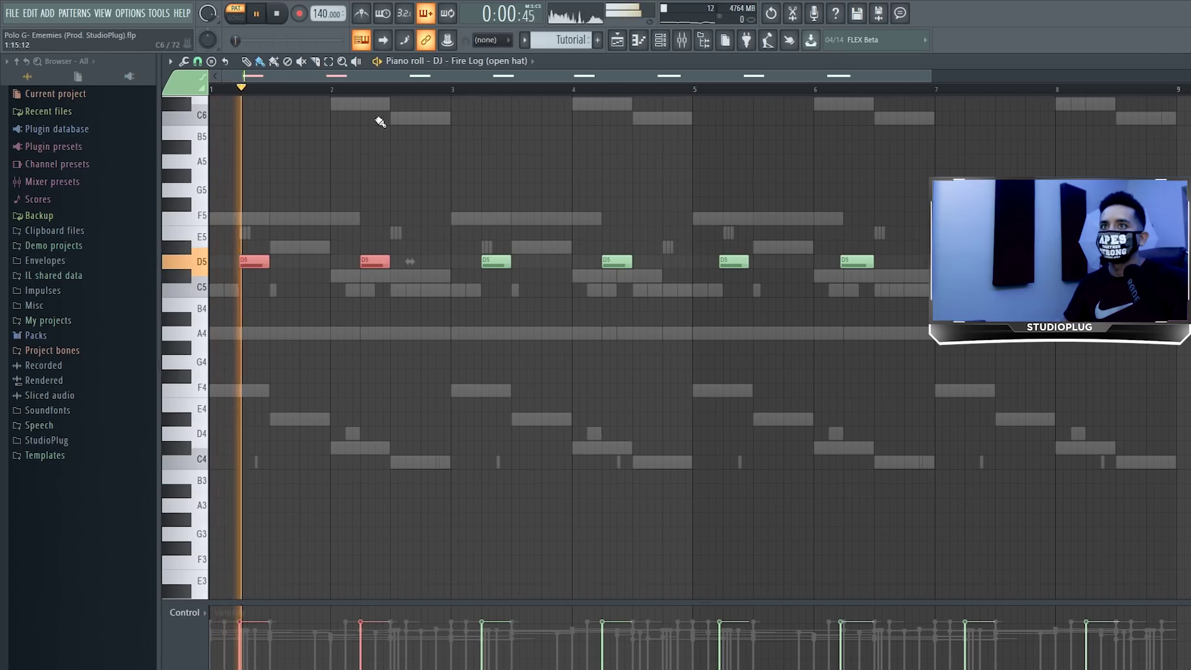
# Raise the open hat's mixer level while the pattern plays.
pyautogui.press('F9')
pyautogui.moveTo(917, 353); pyautogui.dragTo(917, 321)
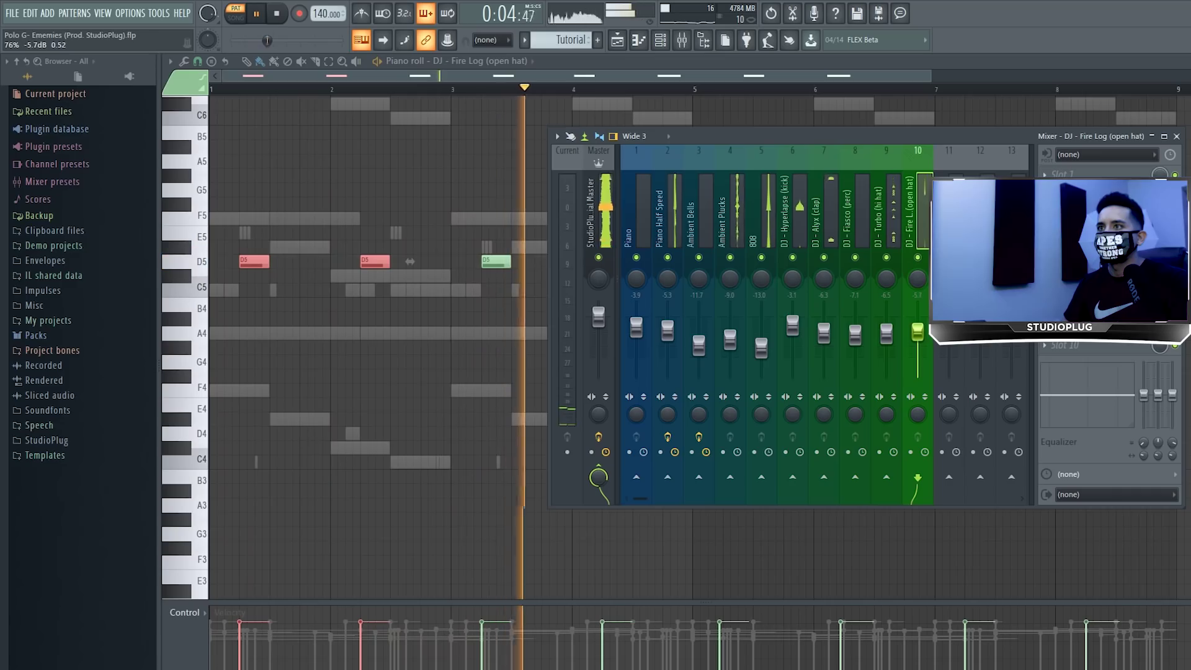
pyautogui.press('space')
# Normalize the DJ - Fire Log (open hat) sample and raise its channel volume.
pyautogui.press('F6')
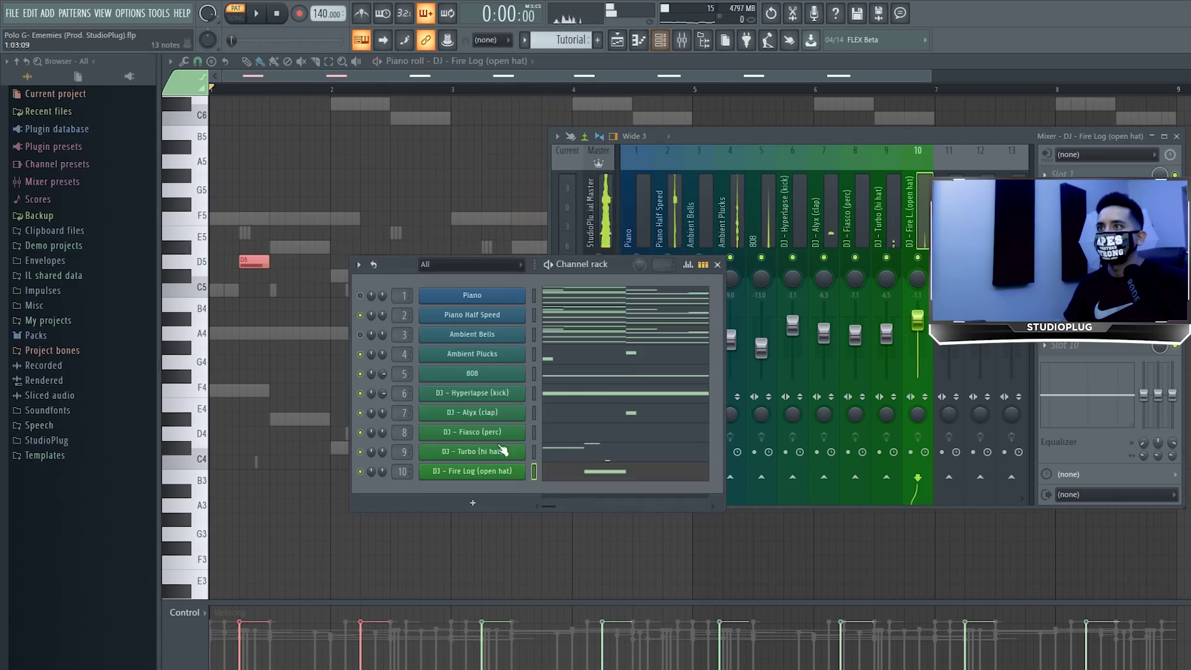
pyautogui.click(484, 475)
pyautogui.click(201, 163)
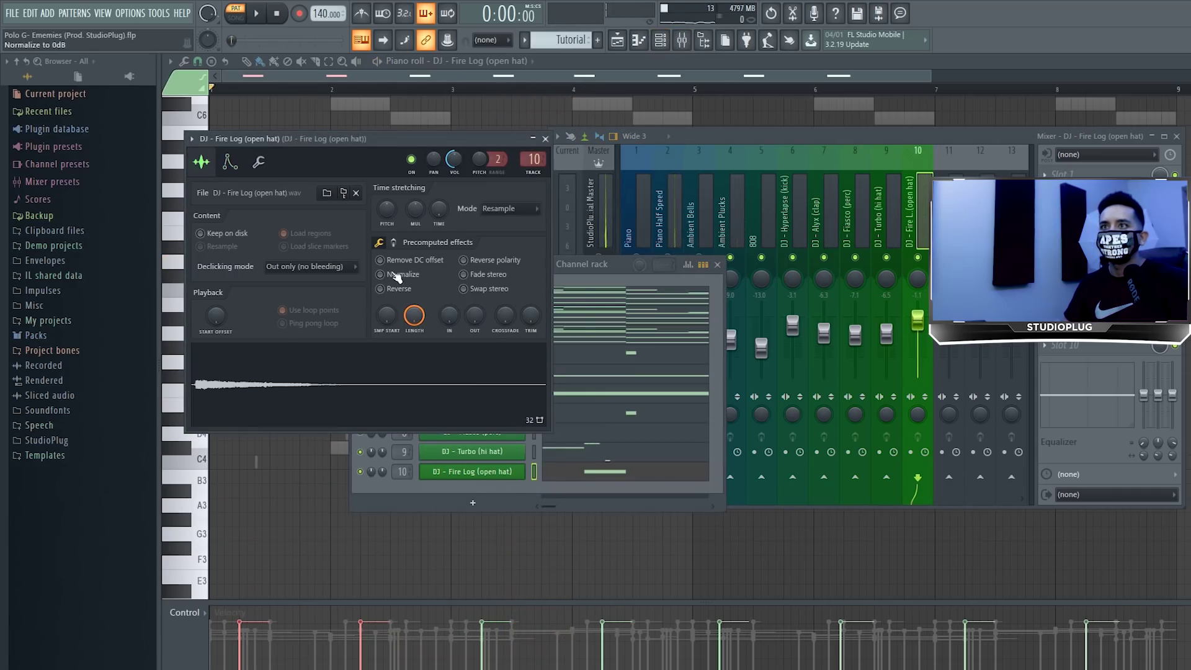
pyautogui.click(381, 274)
pyautogui.click(259, 163)
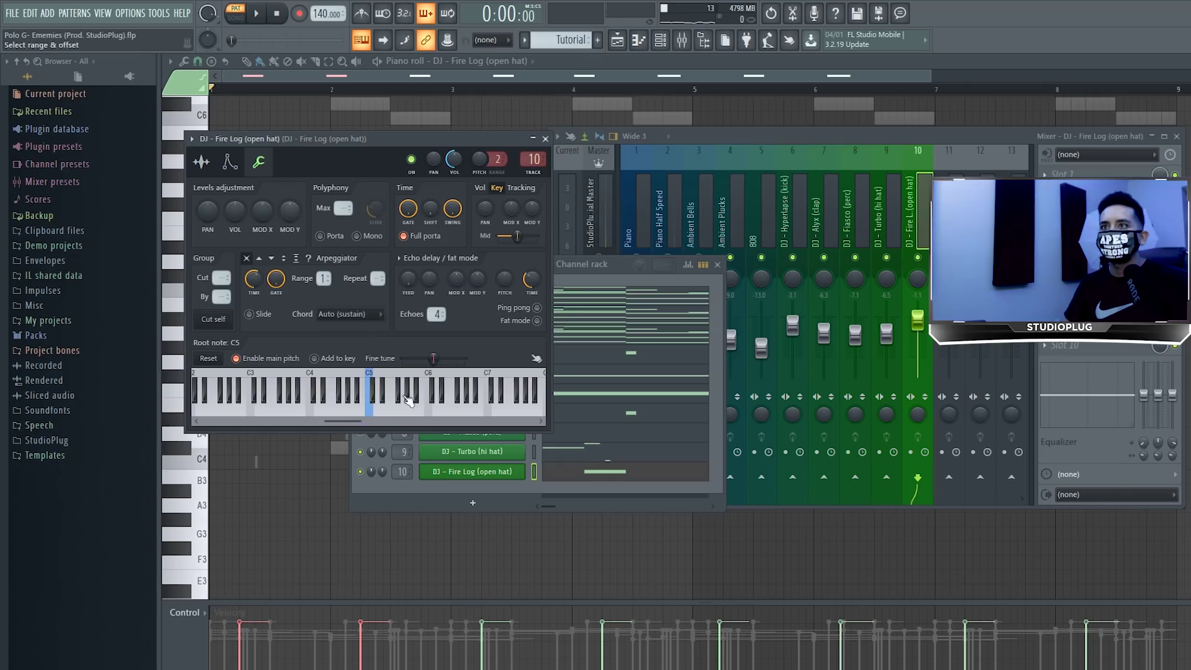
pyautogui.rightClick(454, 160)
pyautogui.click(471, 172)
# Lower the normalized open hat in the mixer and fine-tune its level against playback.
pyautogui.moveTo(920, 318); pyautogui.dragTo(920, 377)
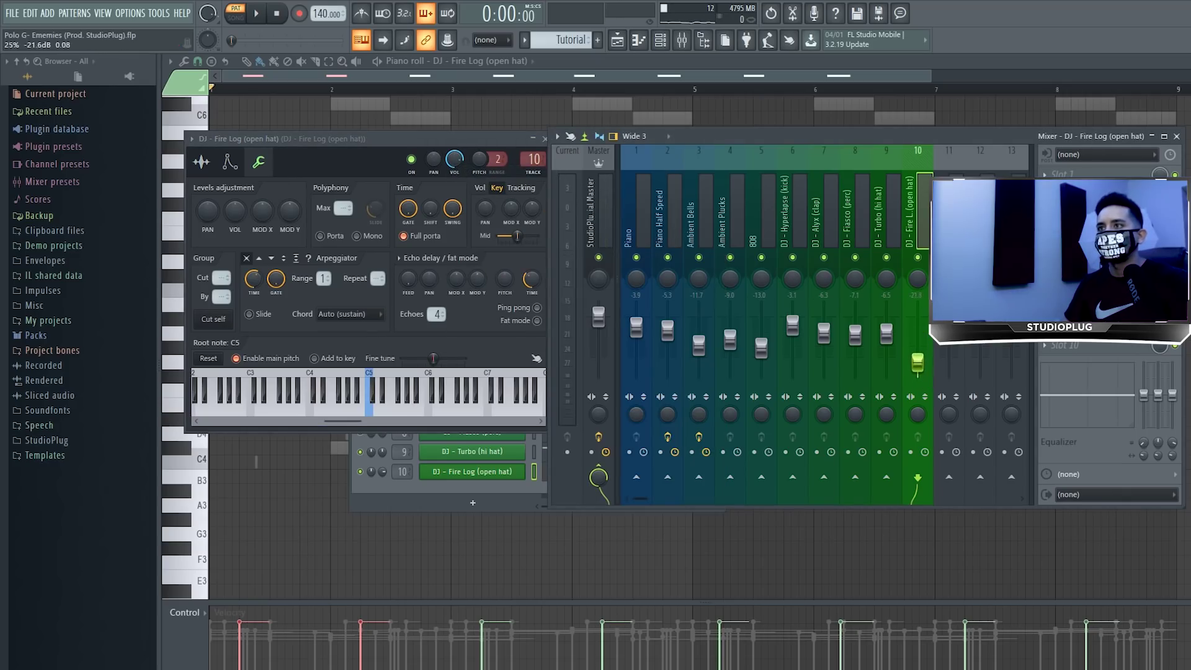
pyautogui.scroll(2, 929, 376)
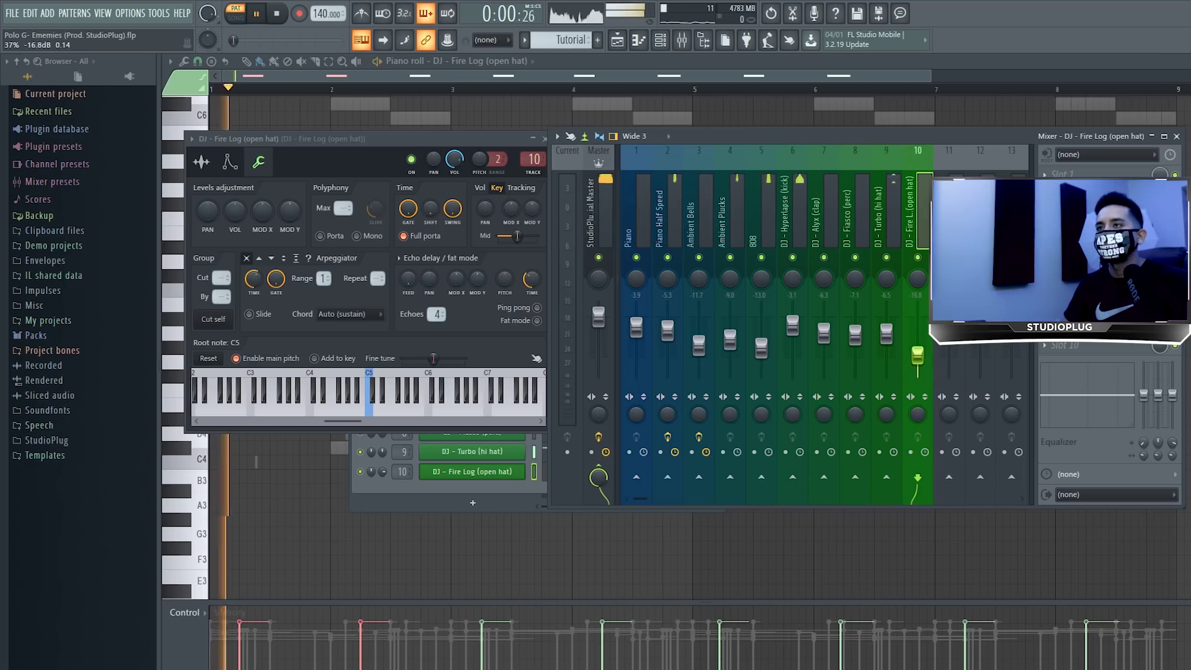
pyautogui.moveTo(918, 355); pyautogui.dragTo(918, 364)
pyautogui.press('space')
pyautogui.press('space')
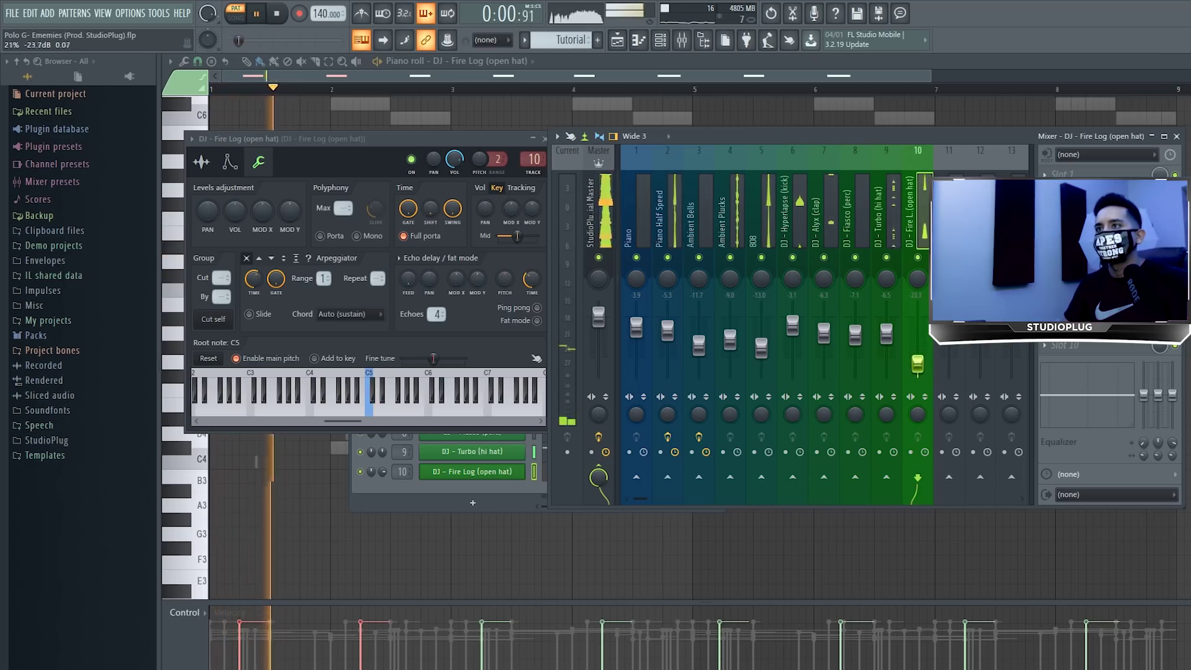
pyautogui.moveTo(918, 365); pyautogui.dragTo(917, 361)
pyautogui.moveTo(695, 136); pyautogui.dragTo(753, 193)
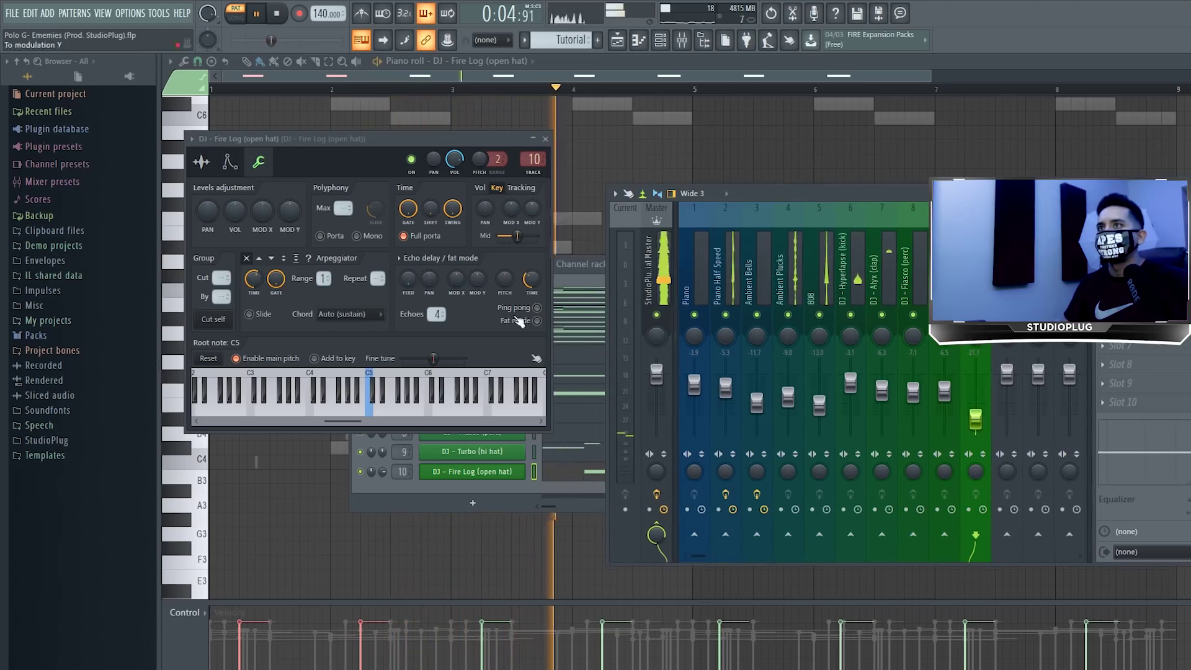
# Audition the beat with Ambient Bells unmuted, and compare it with the Piano as the only active melody.
pyautogui.press('F6')
pyautogui.click(360, 334)
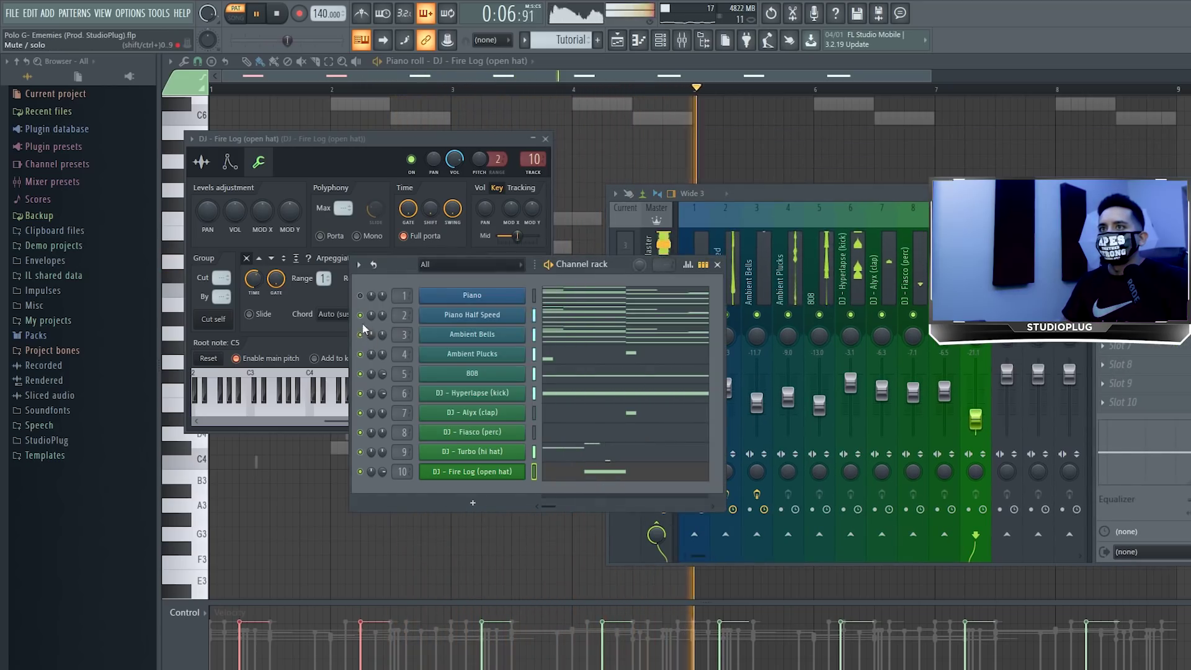
pyautogui.press('space')
pyautogui.press('space')
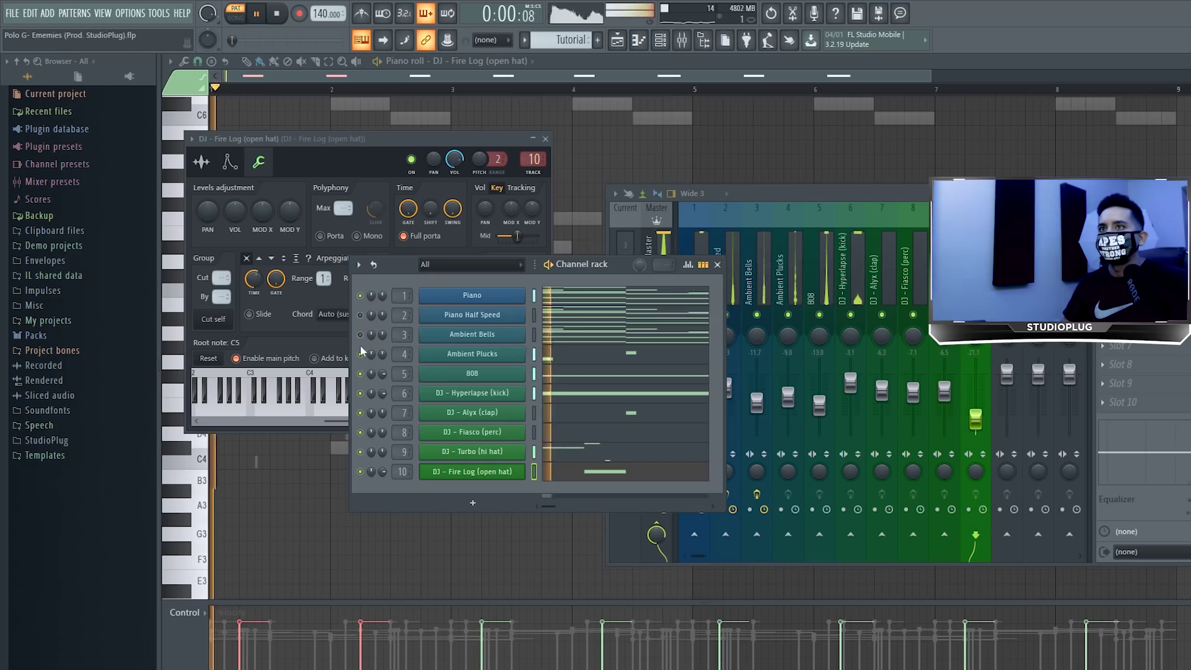
pyautogui.moveTo(393, 269); pyautogui.dragTo(388, 224)
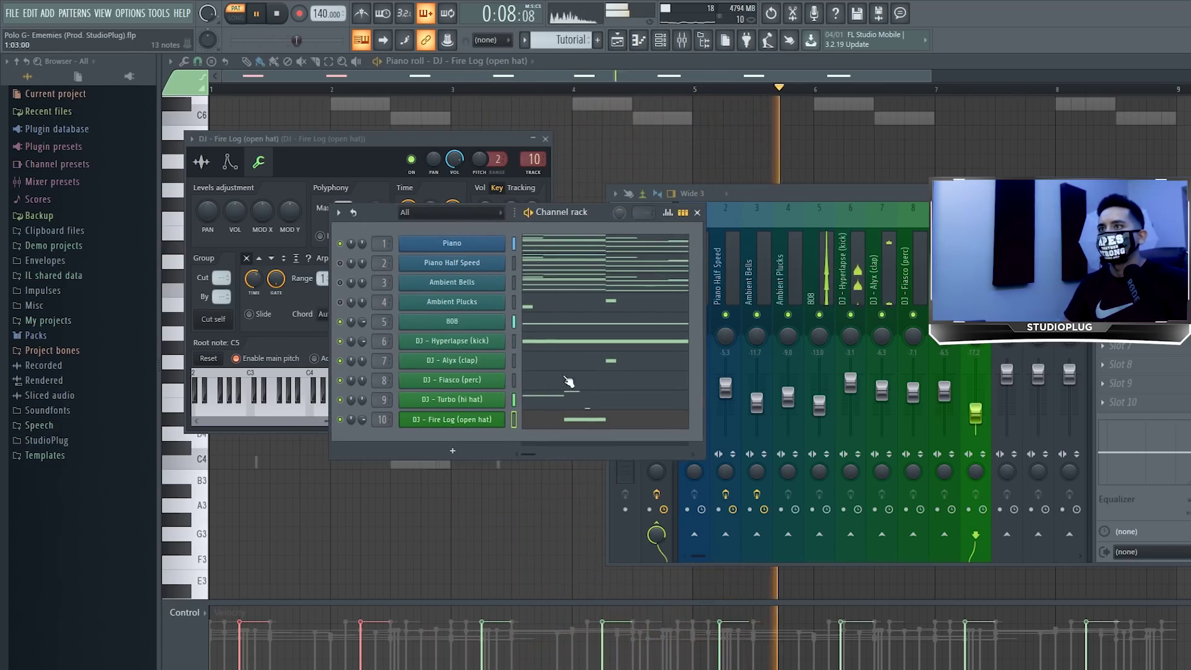
# Close the open hat's piano roll and save the project.
pyautogui.press('F7')
pyautogui.press('space')
pyautogui.hotkey('ctrl', 's')
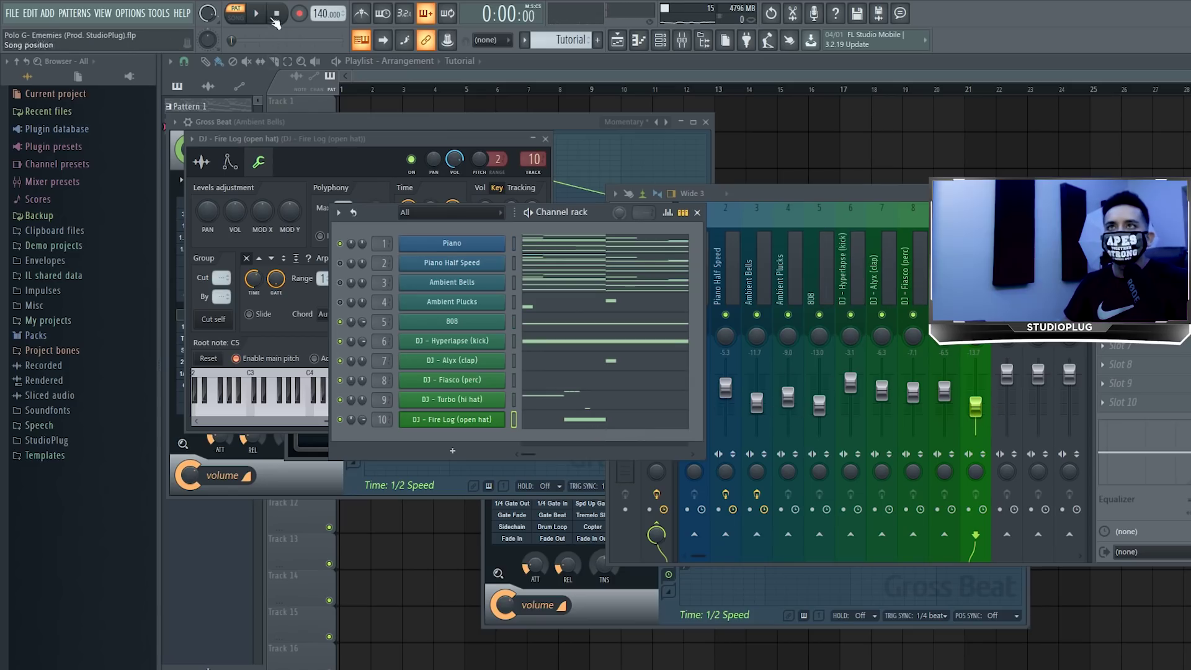
# Find the open hat's volume entry among the current project's initialized controls and delete it.
pyautogui.click(86, 94)
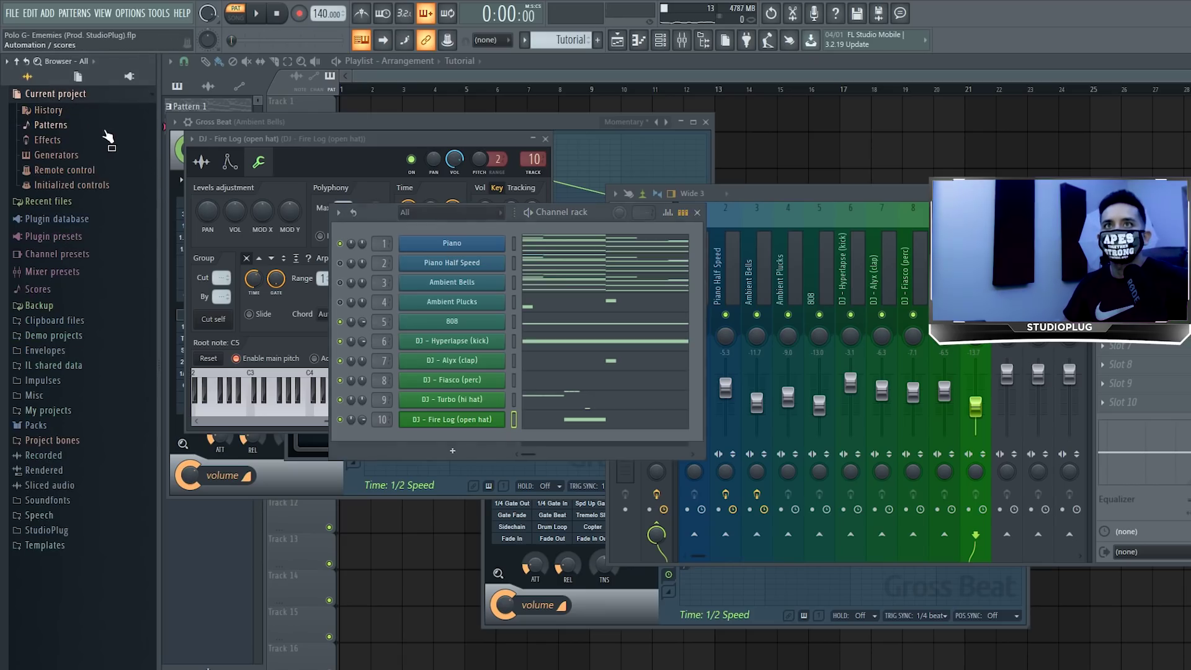
pyautogui.click(93, 170)
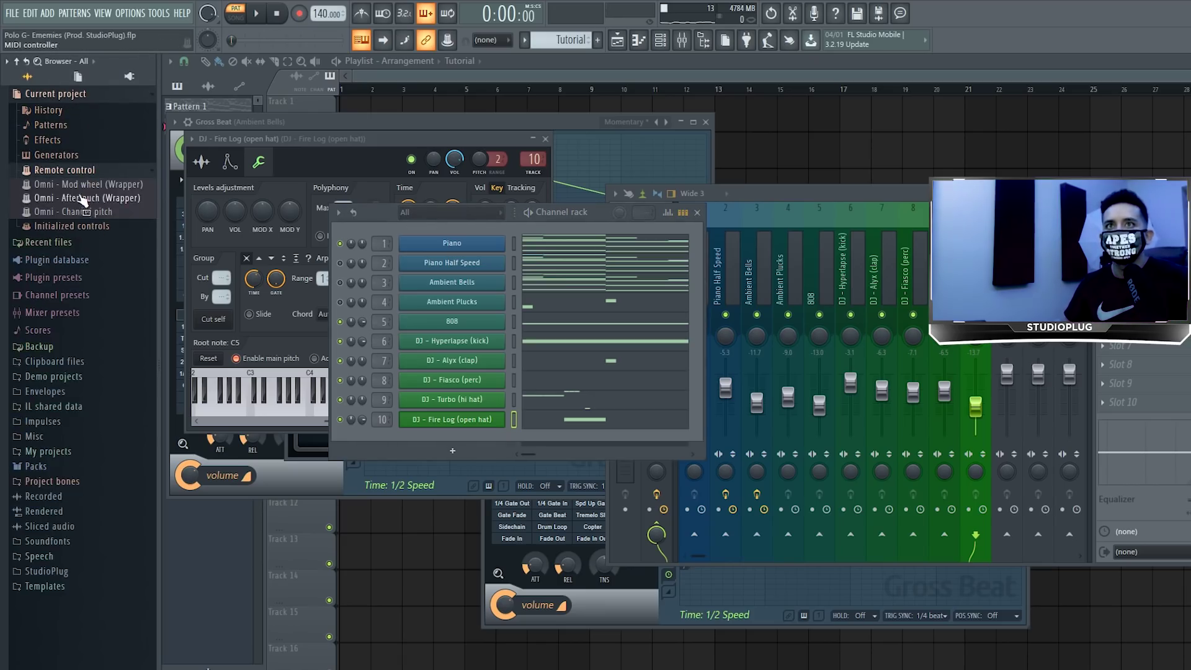
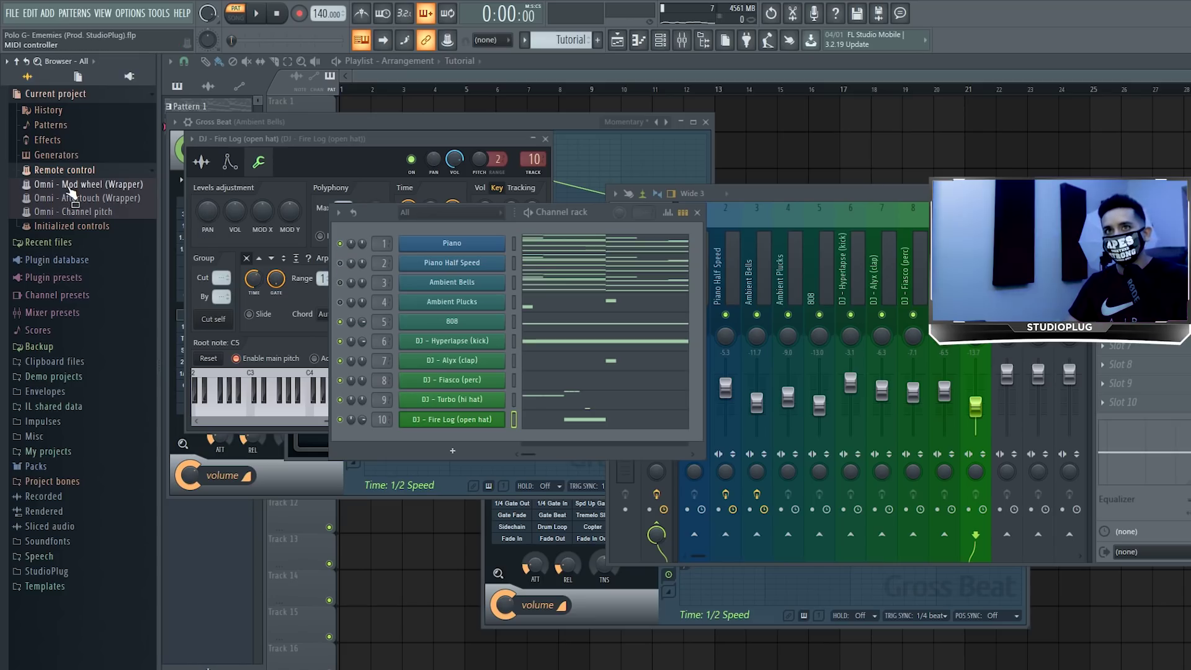
pyautogui.click(93, 197)
pyautogui.press('Escape')
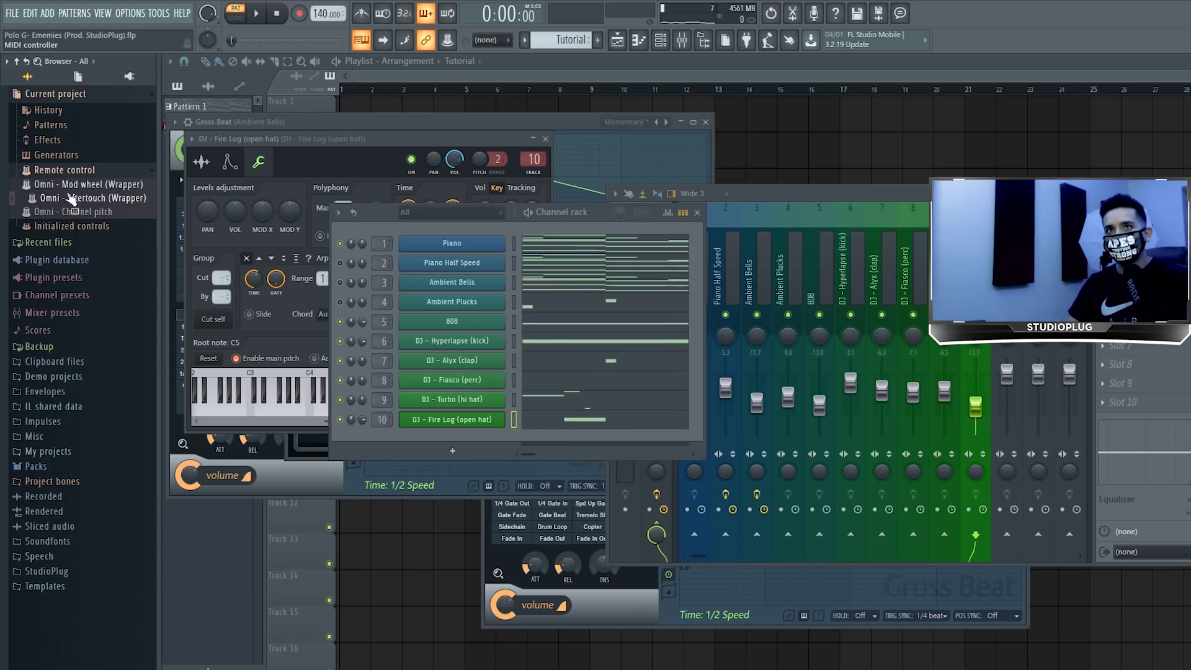
pyautogui.click(62, 226)
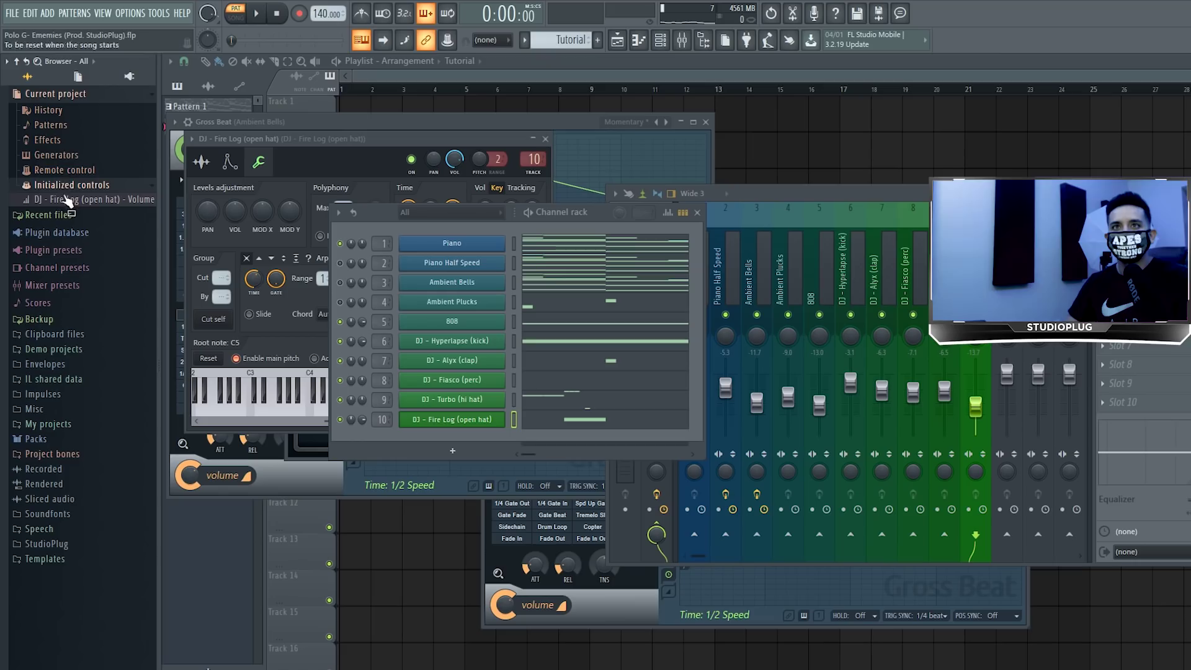
pyautogui.rightClick(70, 199)
pyautogui.click(99, 199)
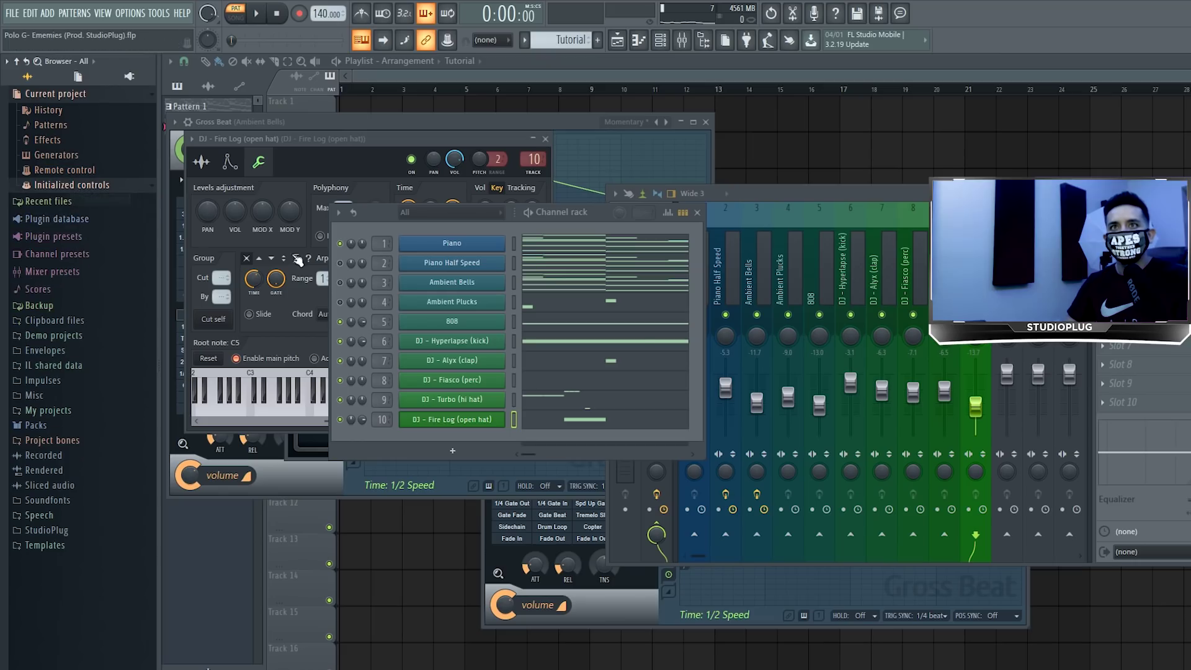
# Set the open hat's mixer level to -21.6 dB and audition the beat.
pyautogui.moveTo(975, 407); pyautogui.dragTo(976, 424)
pyautogui.press('space')
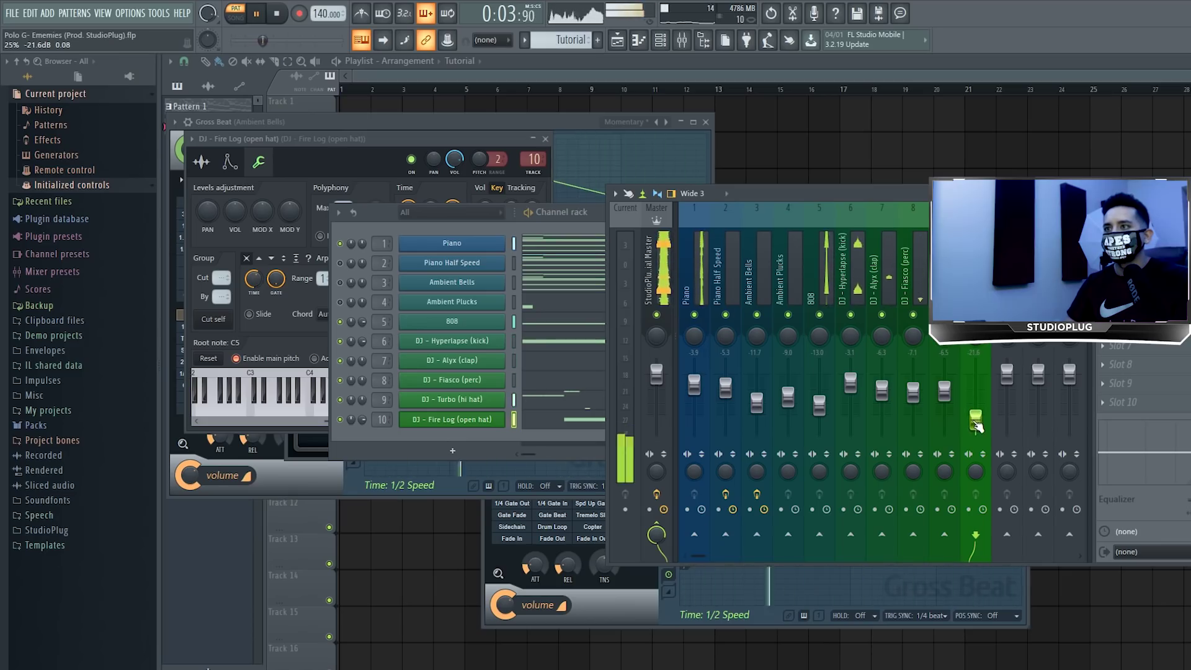
pyautogui.click(382, 239)
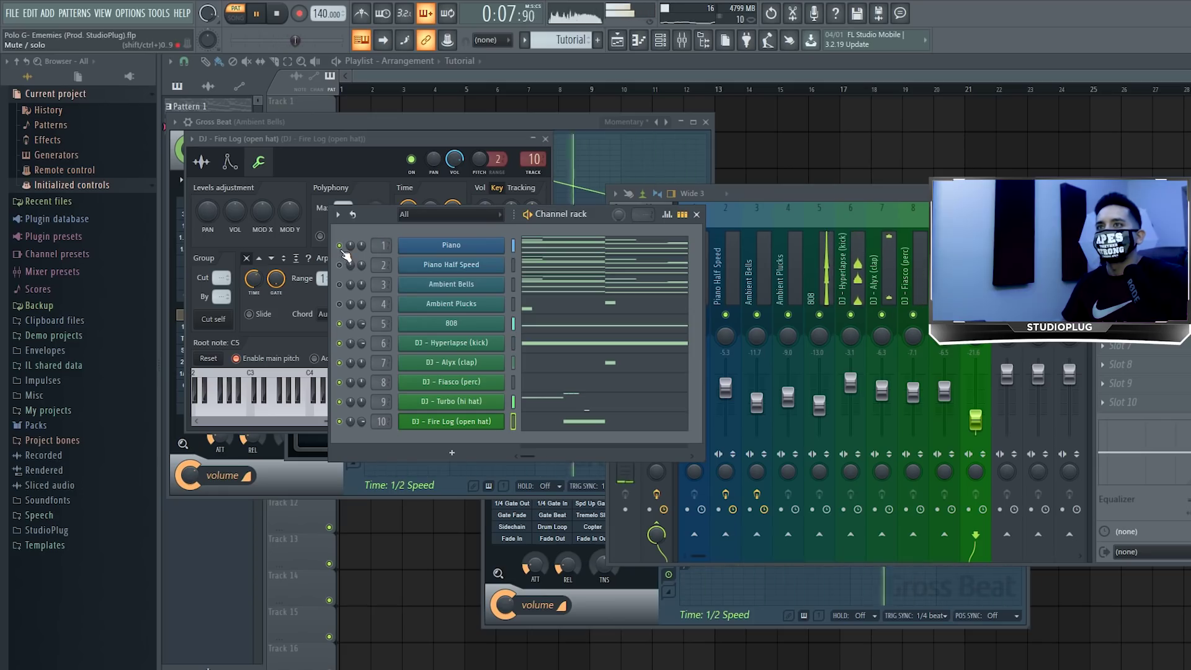
# Set the snap in the open hat's piano roll to 1/2 beat and return to the playlist.
pyautogui.click(550, 421)
pyautogui.press('space')
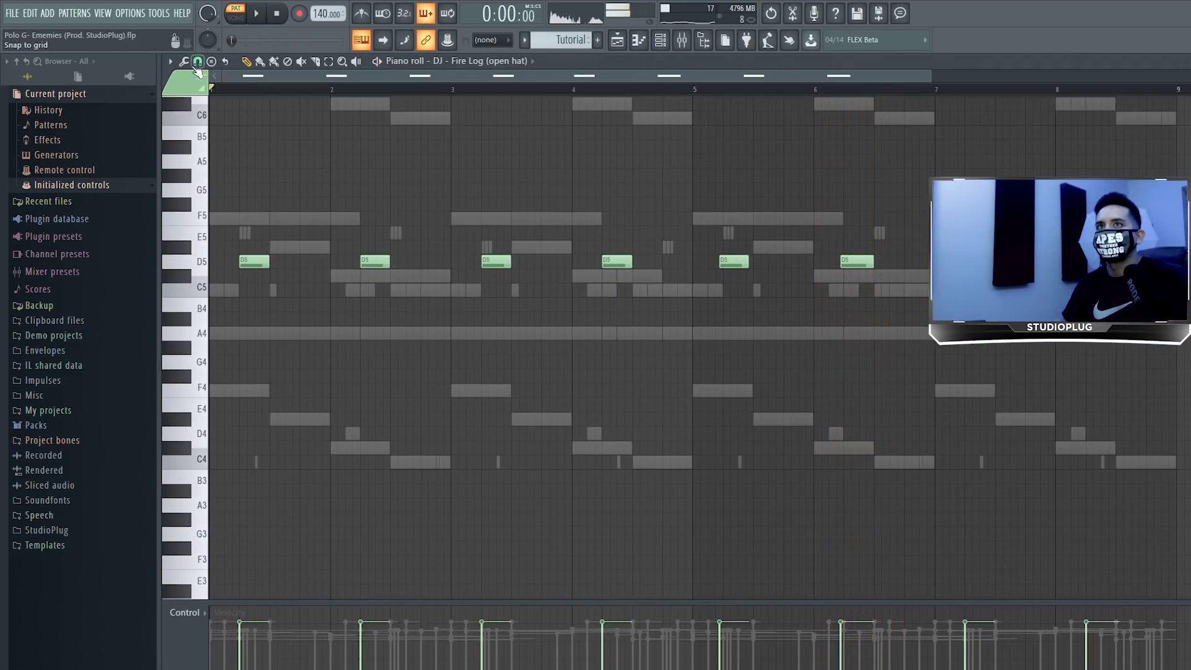
pyautogui.click(197, 62)
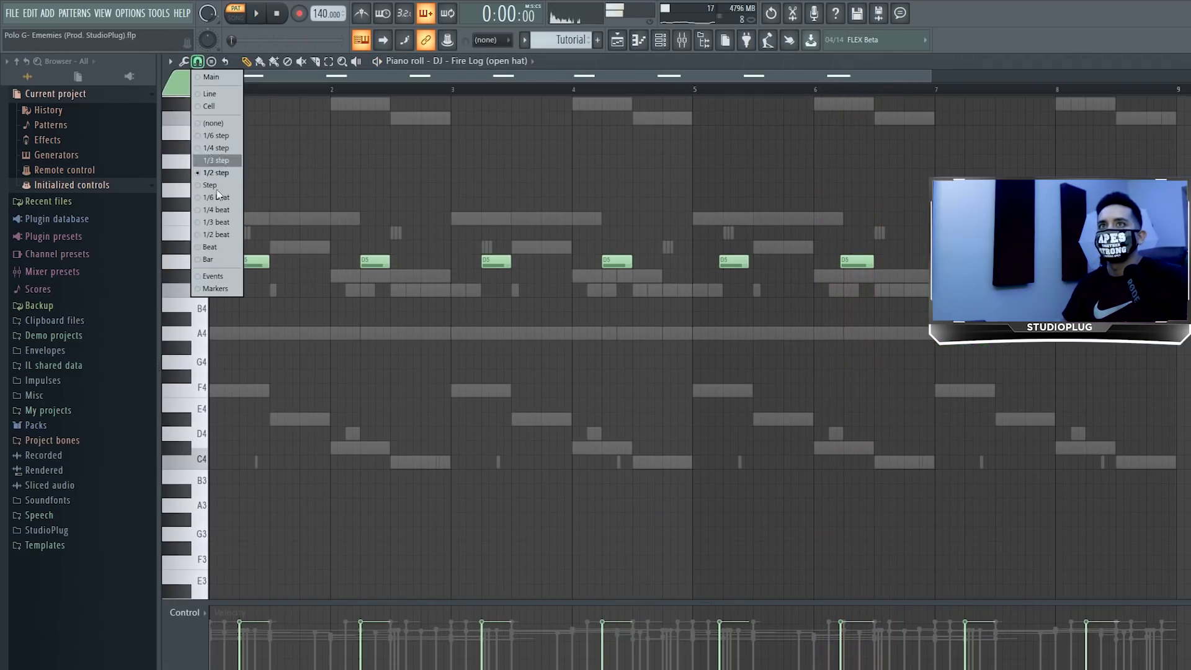
pyautogui.click(217, 236)
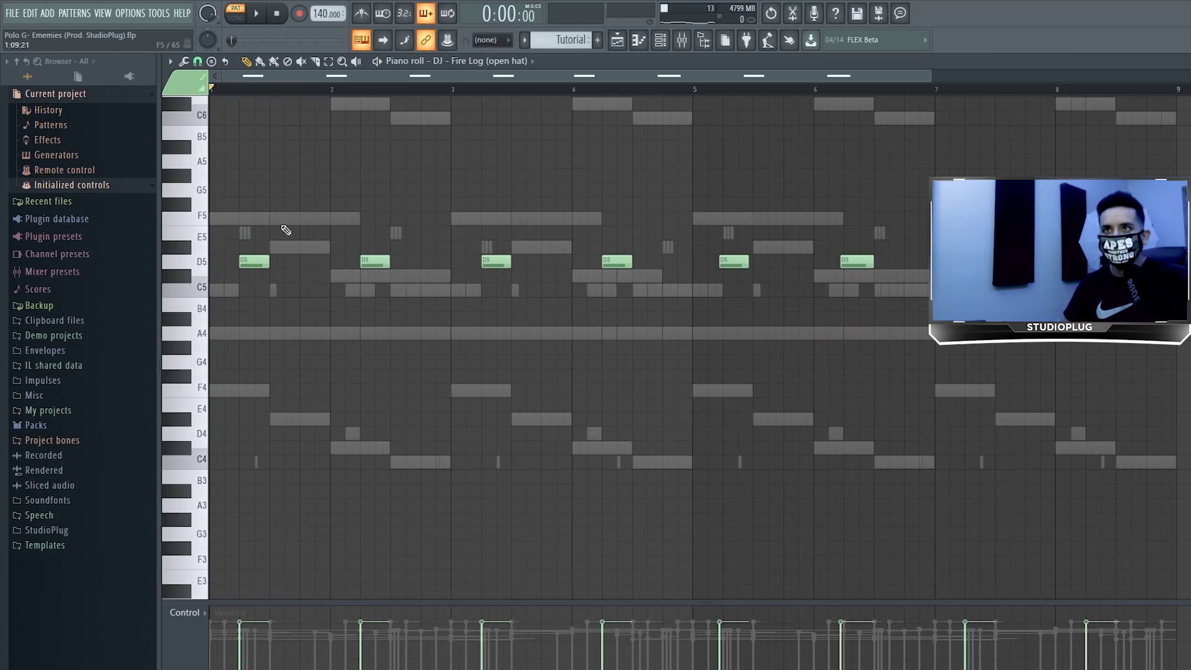
pyautogui.click(623, 49)
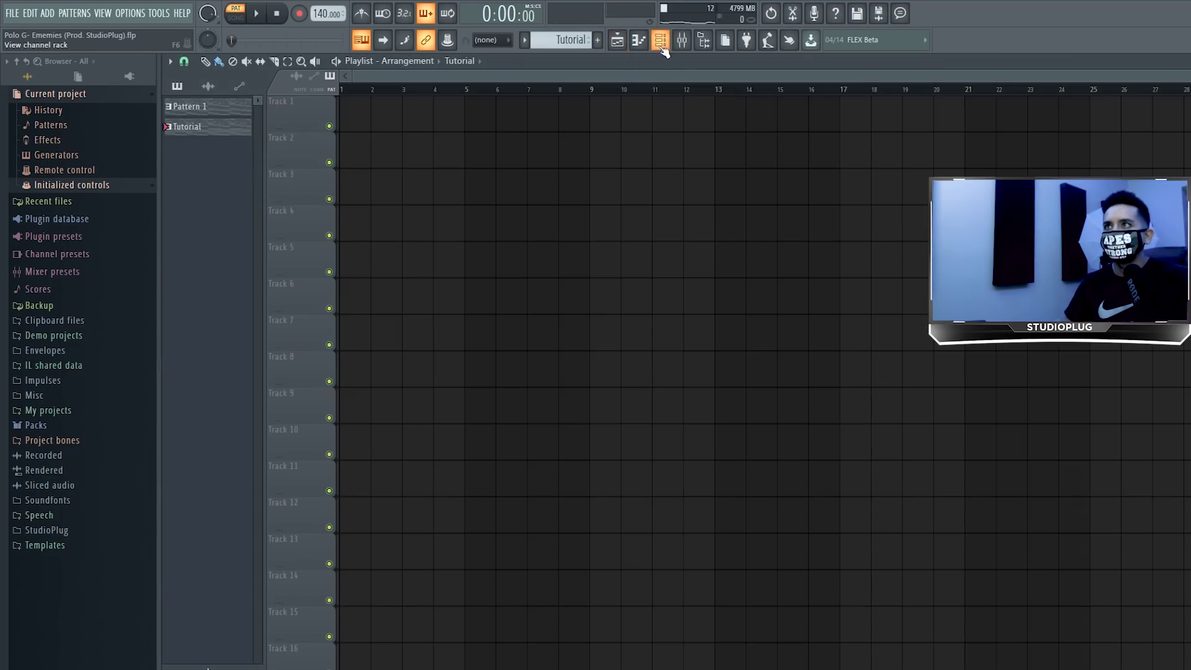
# Split Pattern 1 by channel into separate patterns and return to the playlist.
pyautogui.click(660, 40)
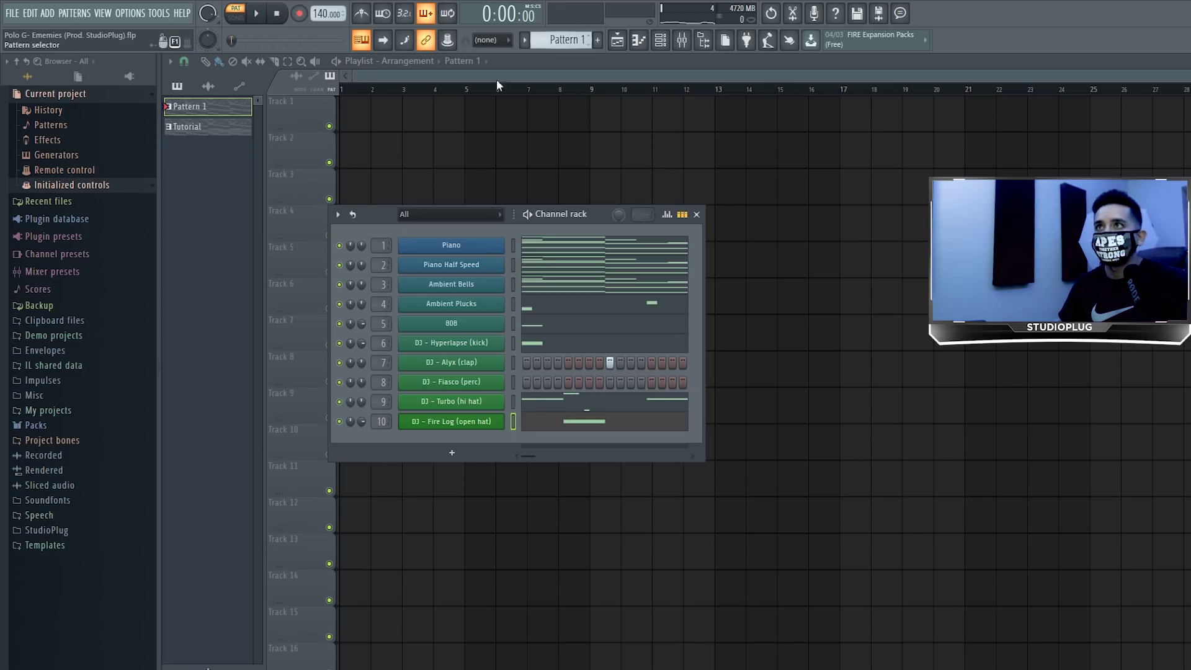
pyautogui.click(526, 41)
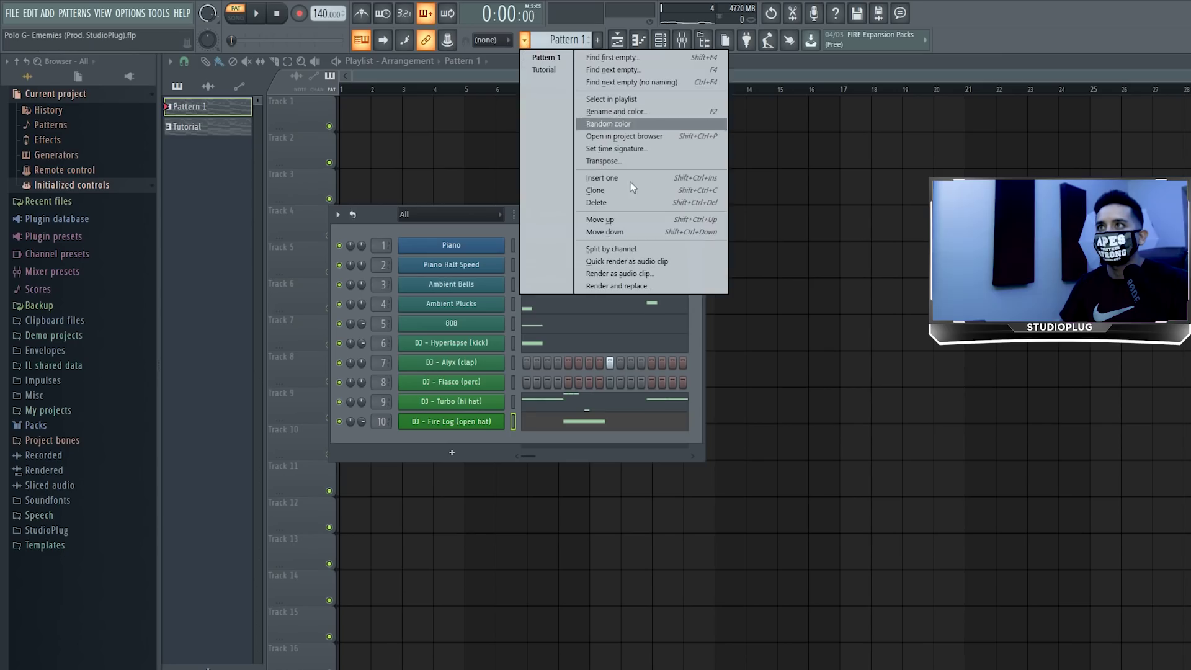
pyautogui.click(643, 251)
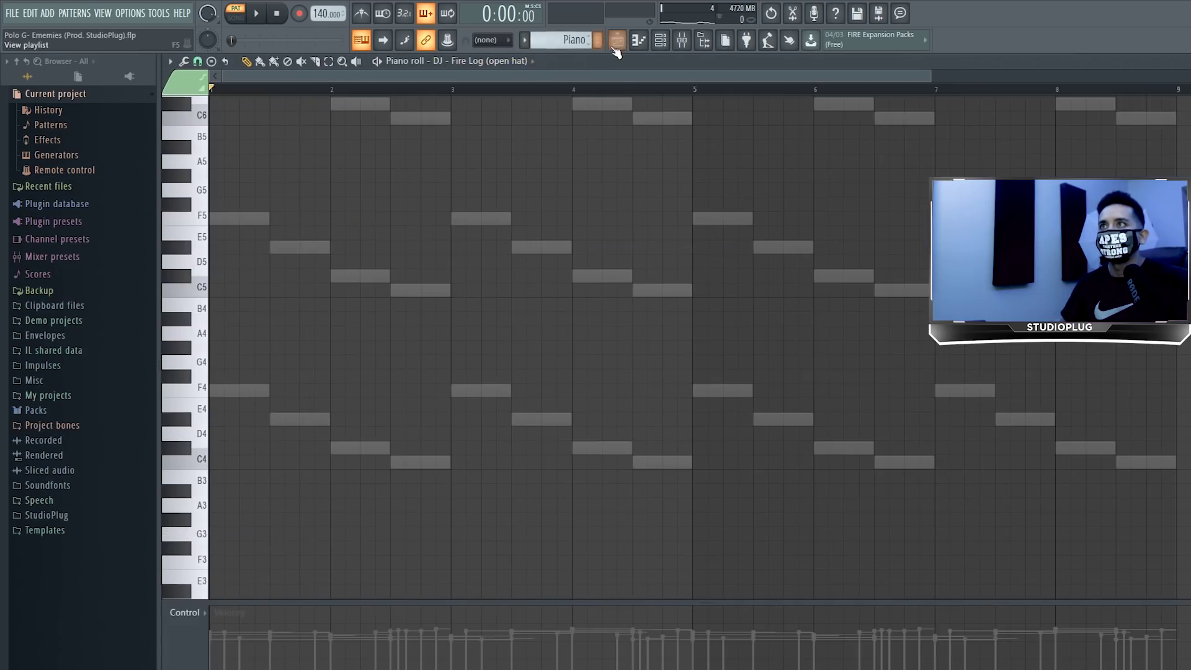
pyautogui.click(615, 43)
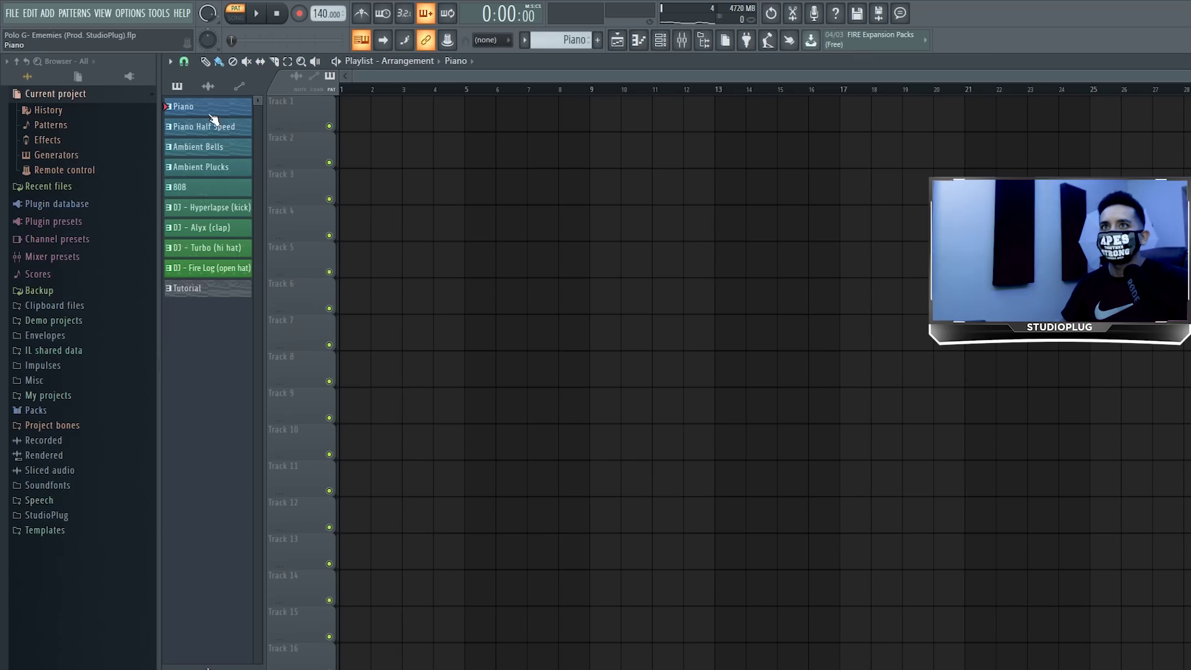
# Place the patterns from Piano through DJ - Fire Log (open hat) on separate playlist tracks starting at bar 1.
pyautogui.keyDown('shift'); pyautogui.click(215, 272); pyautogui.keyUp('shift')
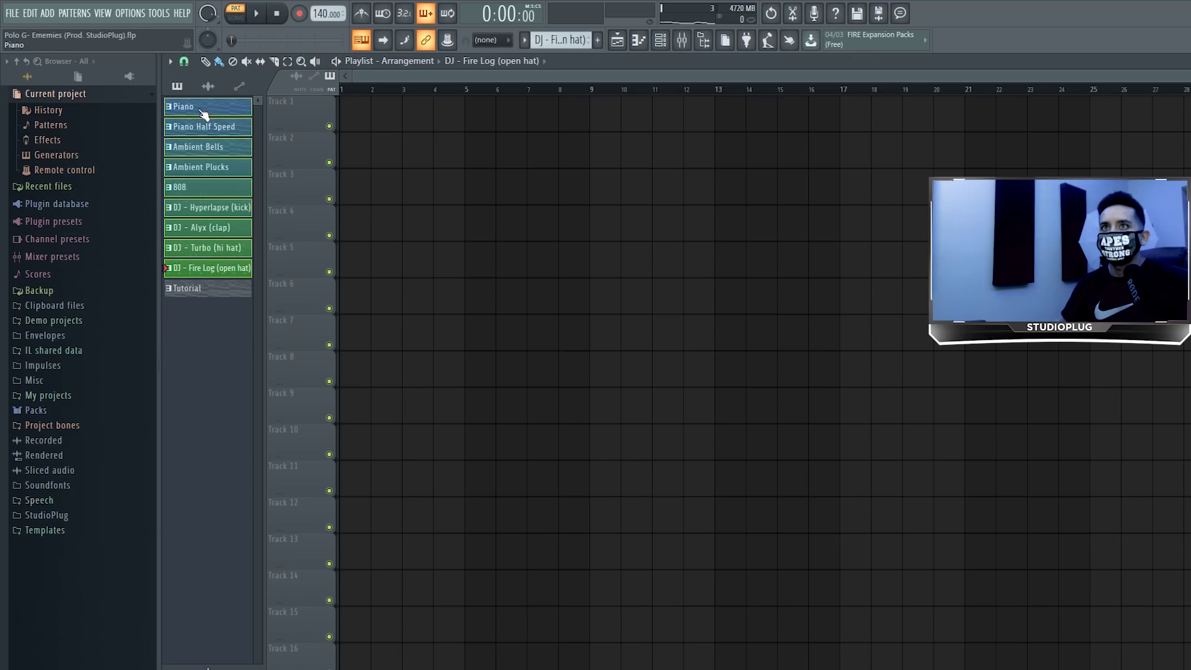
pyautogui.moveTo(276, 111); pyautogui.dragTo(277, 113)
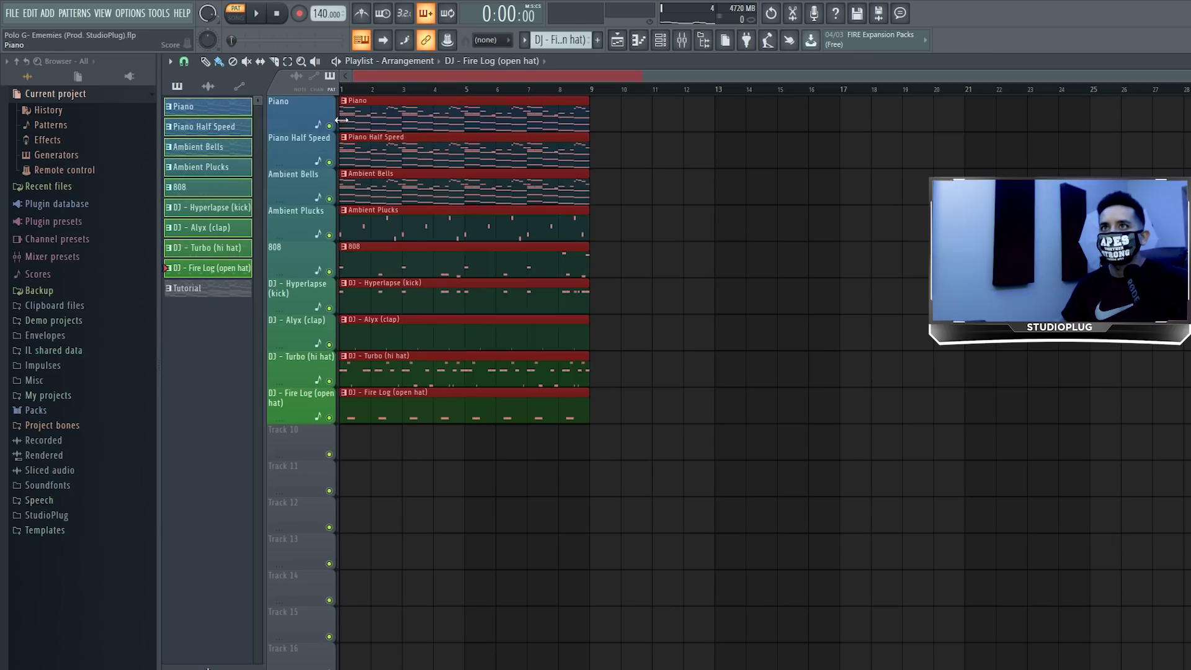
pyautogui.moveTo(373, 118); pyautogui.dragTo(666, 489)
pyautogui.hotkey('ctrl', 'd')
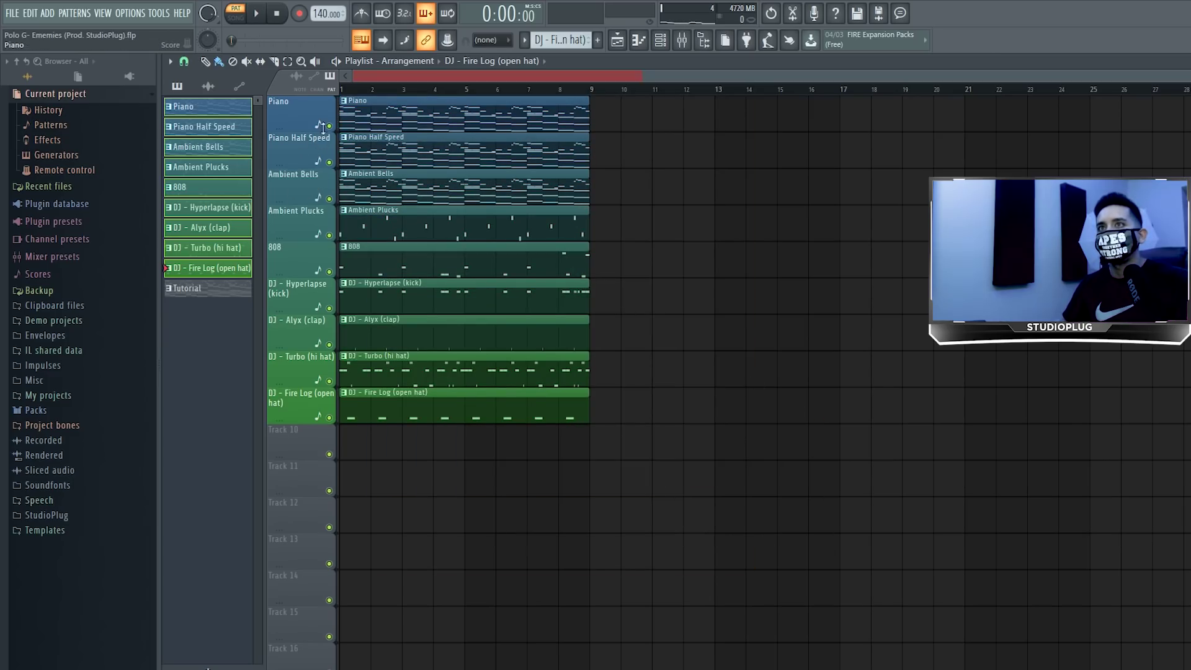
# Move every clip except Piano to start at bar 9 and switch playback to song mode.
pyautogui.moveTo(324, 144); pyautogui.dragTo(434, 400)
pyautogui.moveTo(375, 162); pyautogui.dragTo(628, 146)
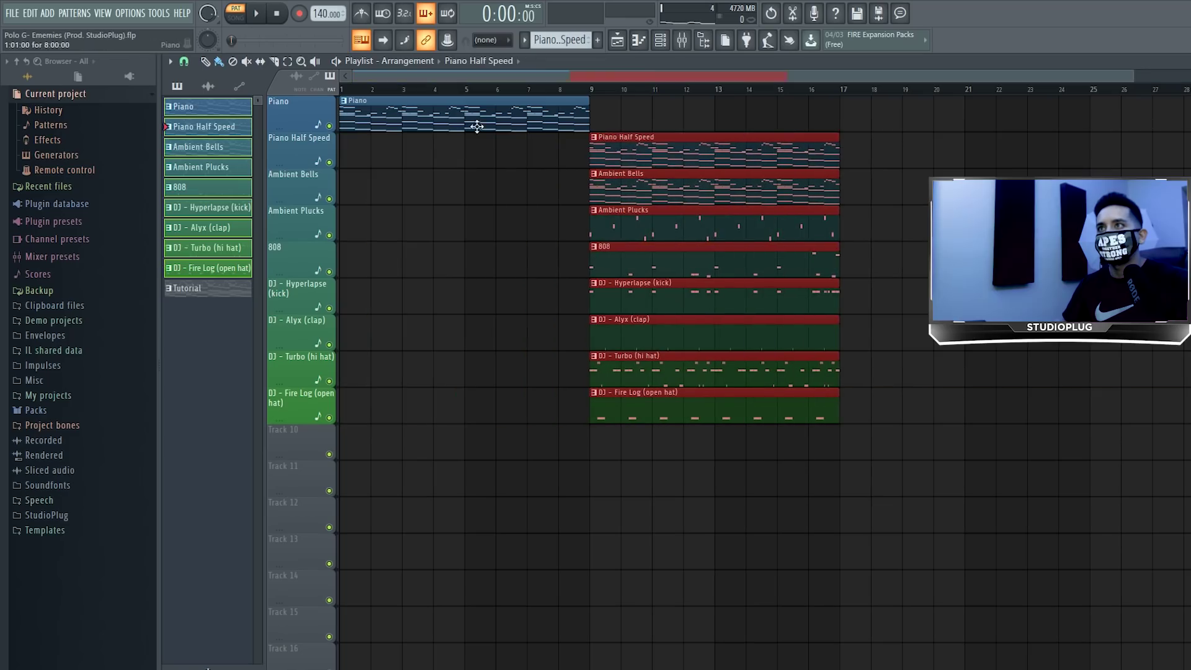
pyautogui.press('l')
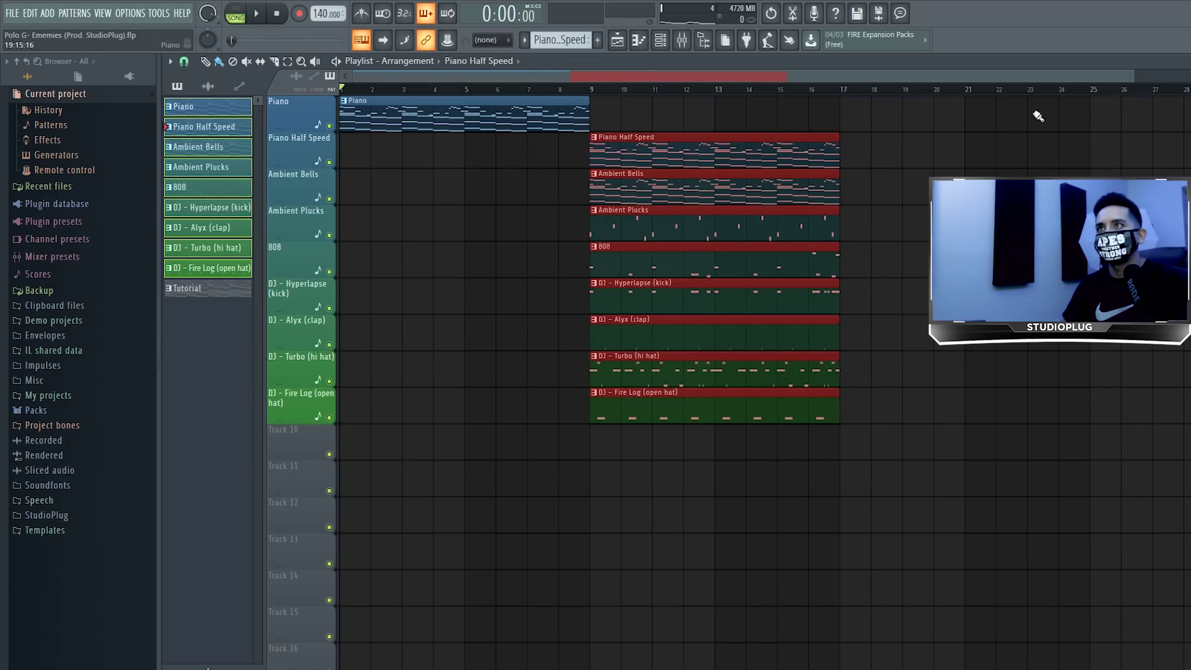
pyautogui.moveTo(1134, 76); pyautogui.dragTo(1189, 78)
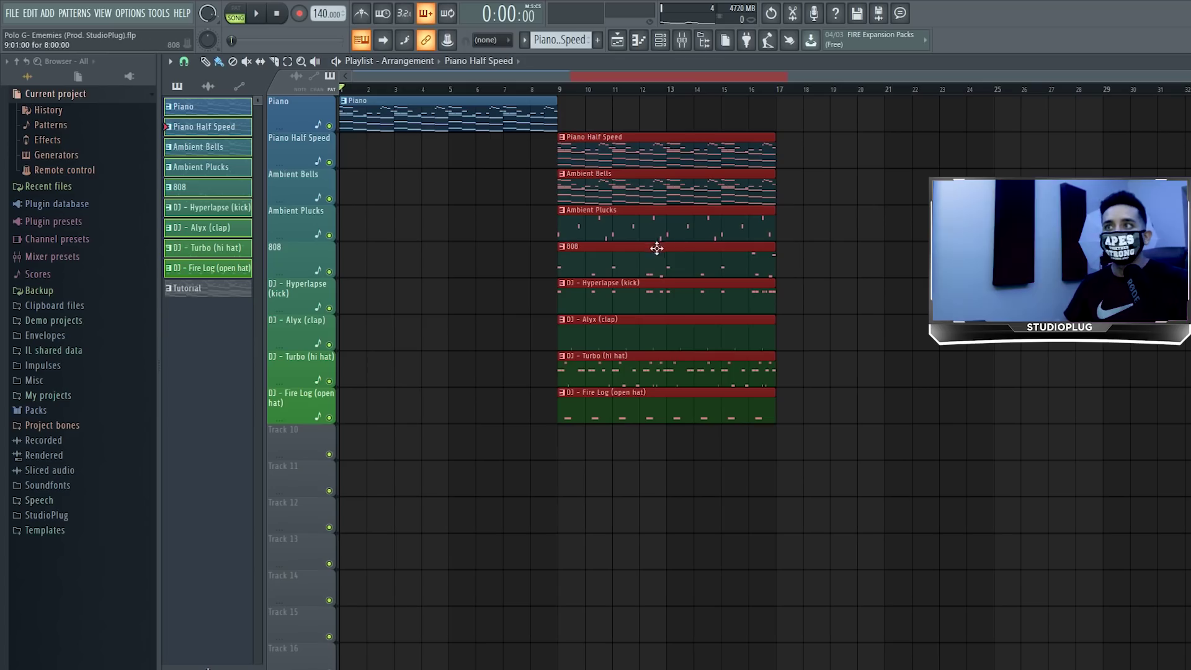
# Move the Ambient Bells clip to bar 17 and delete the Ambient Plucks clip at bar 9.
pyautogui.press('space')
pyautogui.click(495, 194)
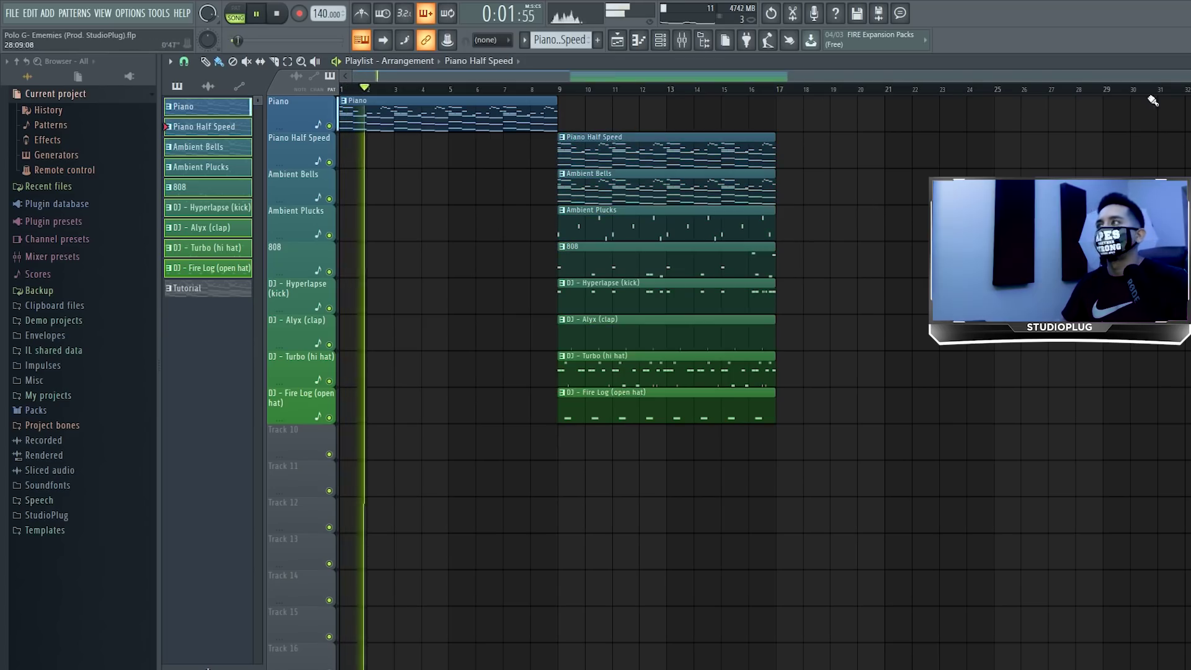
pyautogui.moveTo(578, 189); pyautogui.dragTo(796, 199)
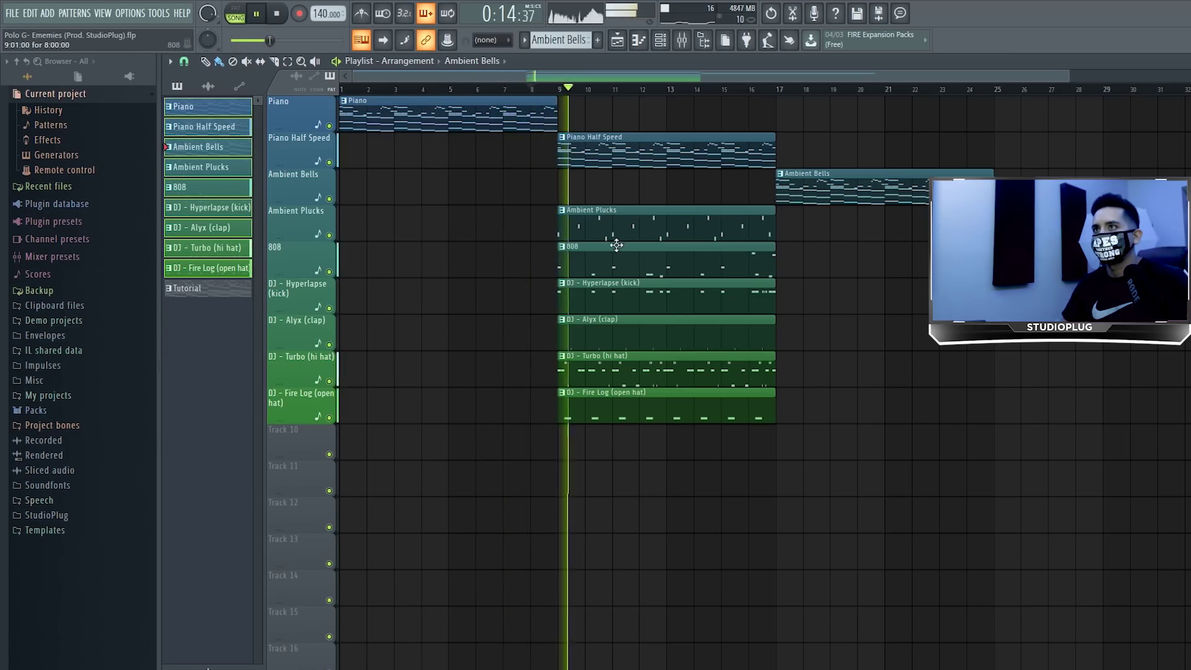
pyautogui.press('space')
pyautogui.rightClick(603, 213)
pyautogui.press('space')
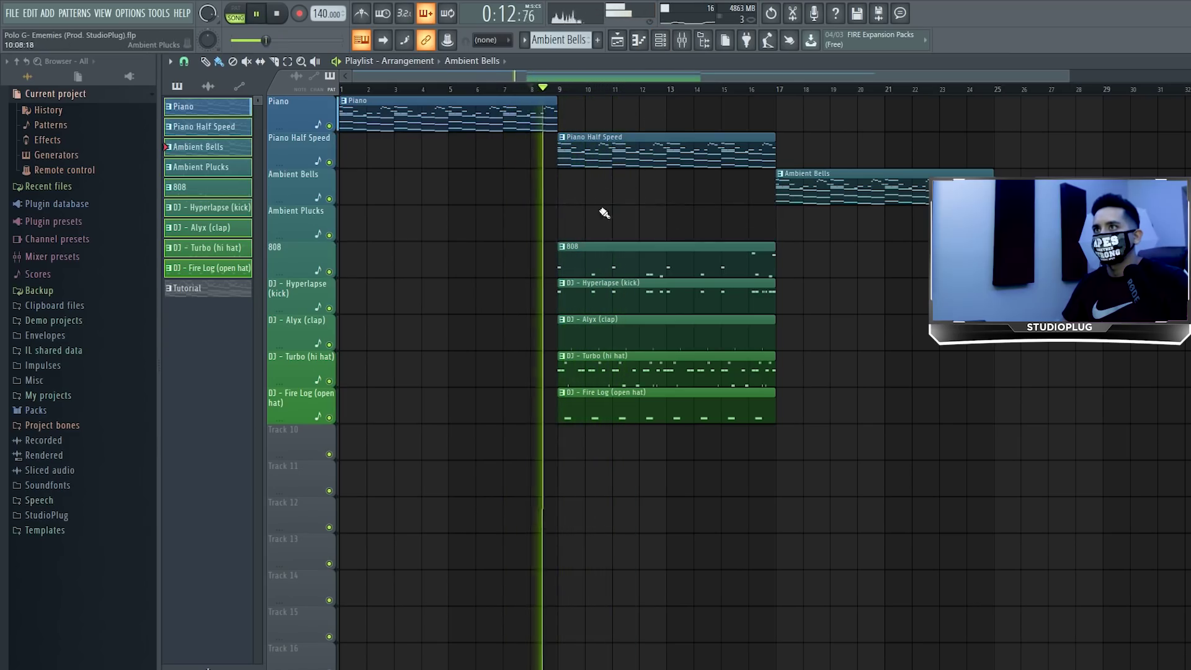
pyautogui.click(659, 42)
pyautogui.click(696, 215)
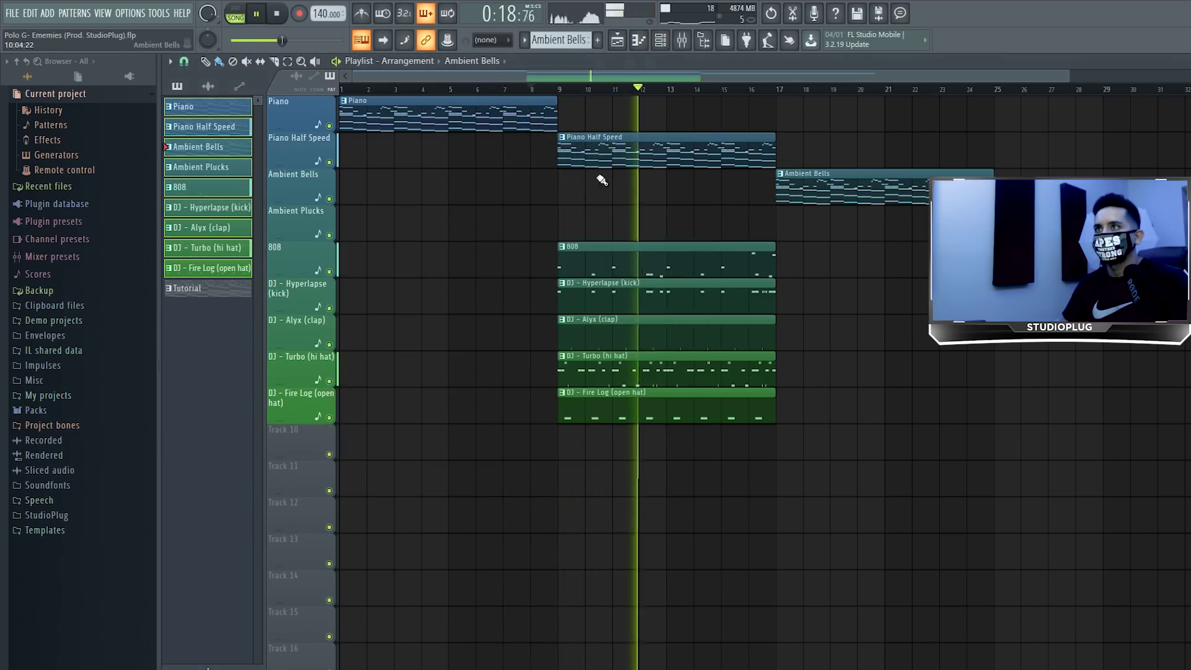
# Duplicate the Piano Half Speed, 808 and drum clips from bar 9 to bar 17 and play the arrangement from the start.
pyautogui.moveTo(589, 156)
pyautogui.mouseDown()
pyautogui.moveTo(638, 443)
pyautogui.moveTo(824, 423)
pyautogui.mouseUp()
pyautogui.press('space')
pyautogui.click(341, 88)
pyautogui.press('space')
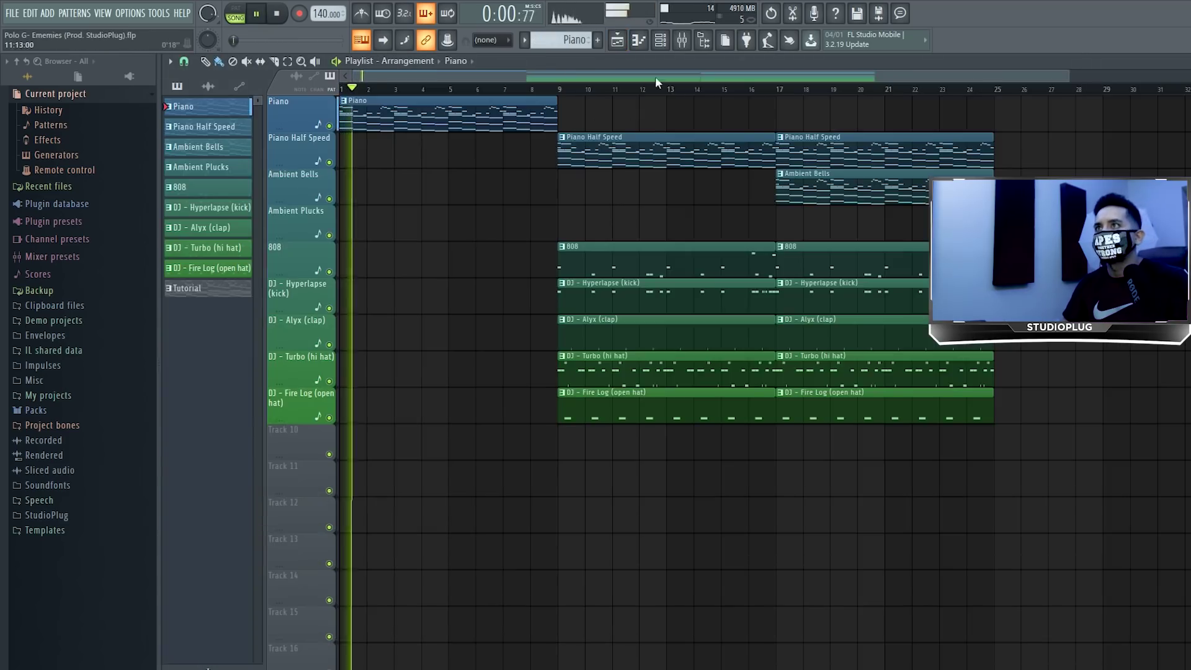
# Copy the 808 and drum clips to bars 25 and 33, and delete the copied kick clips there.
pyautogui.moveTo(595, 403)
pyautogui.mouseDown()
pyautogui.moveTo(966, 403)
pyautogui.moveTo(944, 403)
pyautogui.mouseUp()
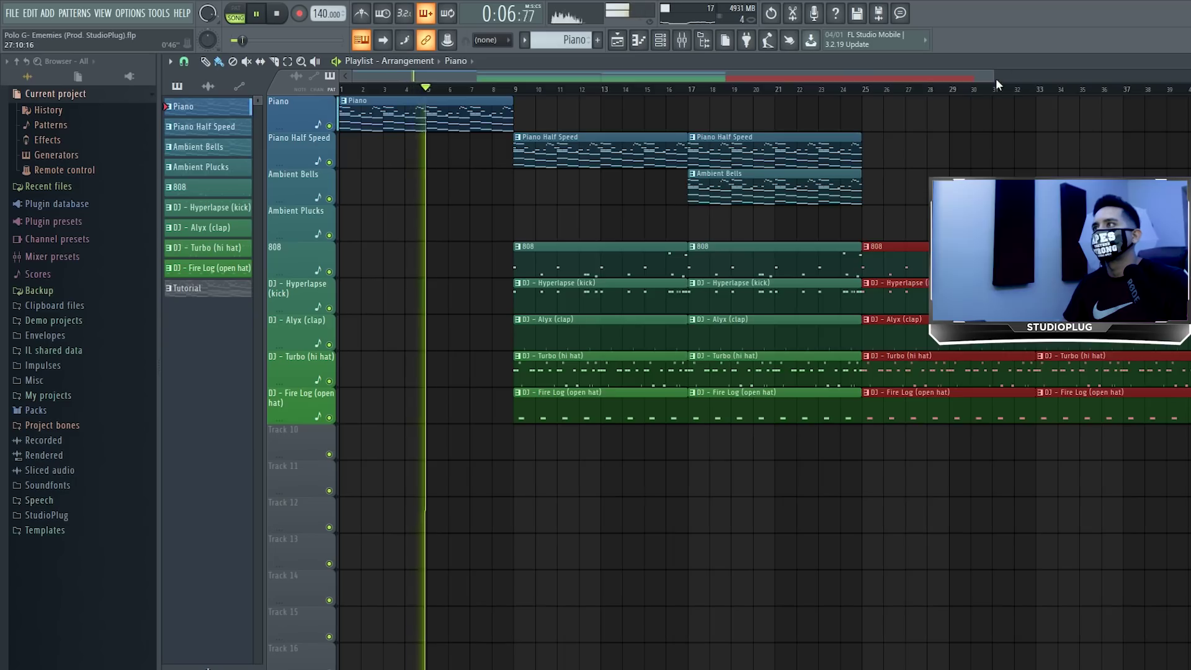
pyautogui.moveTo(996, 78); pyautogui.dragTo(1186, 78)
pyautogui.rightClick(769, 304)
pyautogui.rightClick(853, 303)
# Delete the 808 and drum clips between bars 9 and 17 and add an Ambient Bells clip at bar 9.
pyautogui.moveTo(516, 221); pyautogui.dragTo(563, 506)
pyautogui.press('Delete')
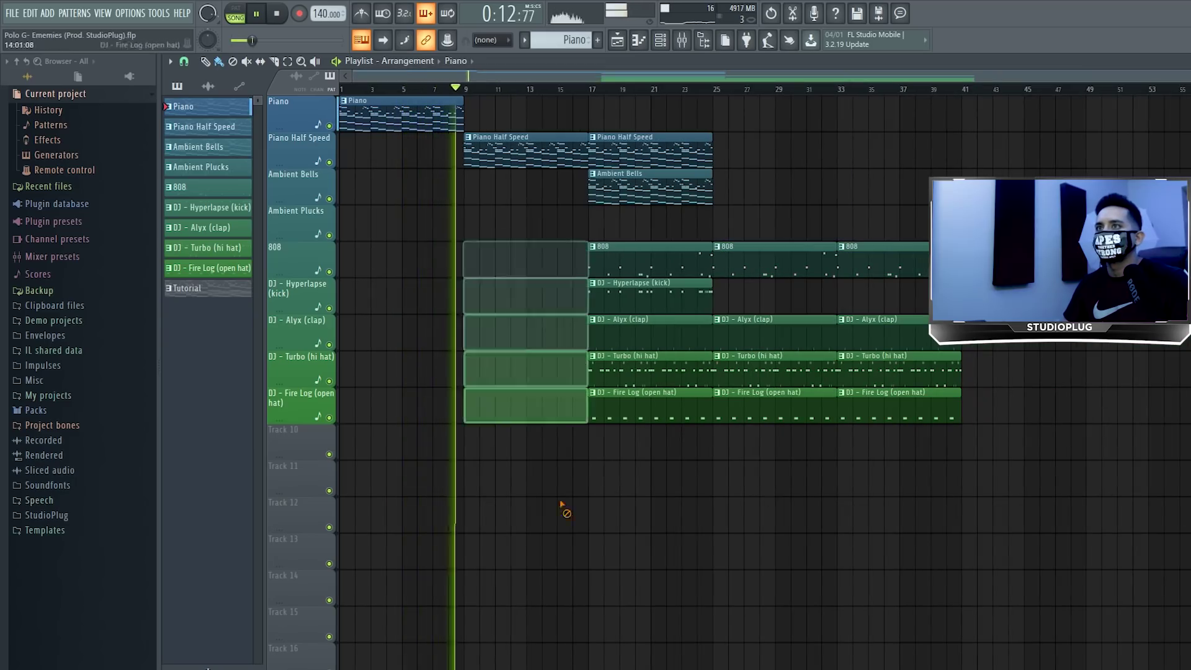
pyautogui.click(611, 194)
pyautogui.click(505, 202)
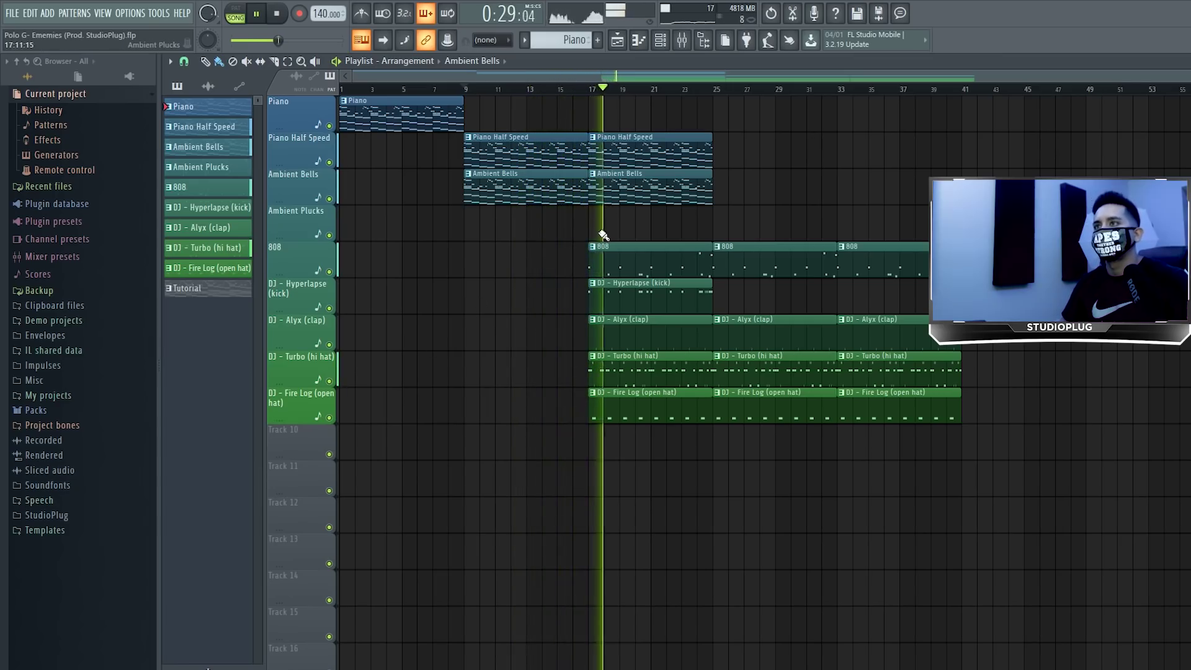
# Duplicate Piano Half Speed and Ambient Bells to bar 25 with the kick clip moved there, and clear the 808 and drum clips at bar 33.
pyautogui.moveTo(597, 146); pyautogui.dragTo(662, 169)
pyautogui.hotkey('ctrl', 'b')
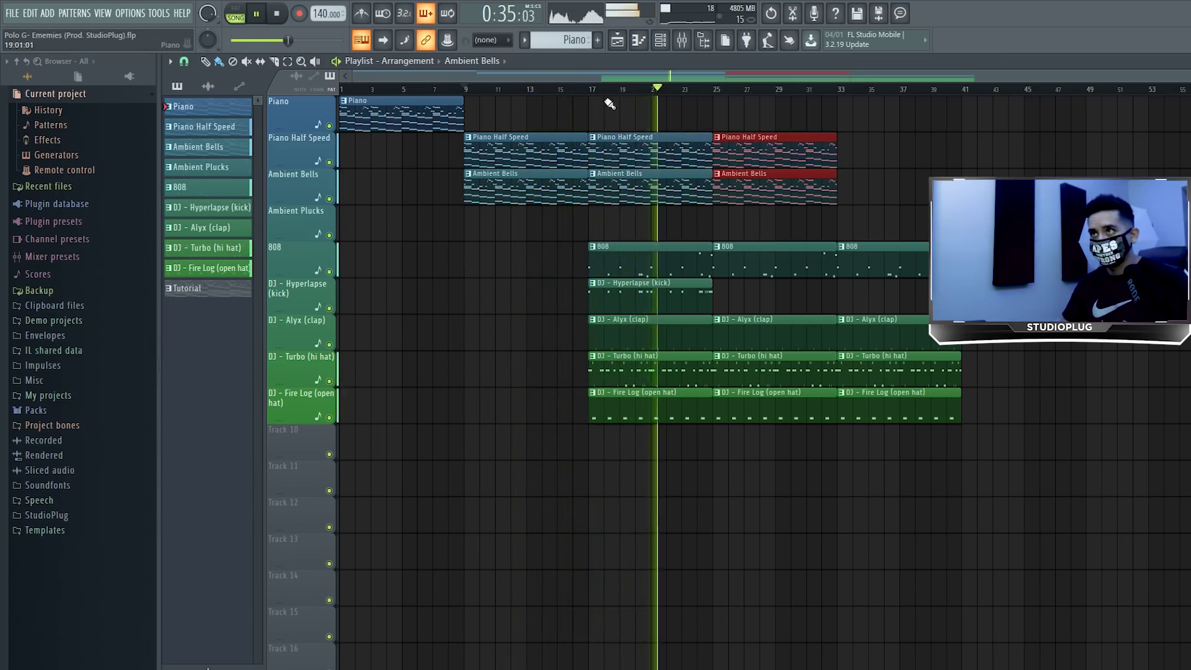
pyautogui.click(654, 90)
pyautogui.moveTo(689, 309); pyautogui.dragTo(812, 310)
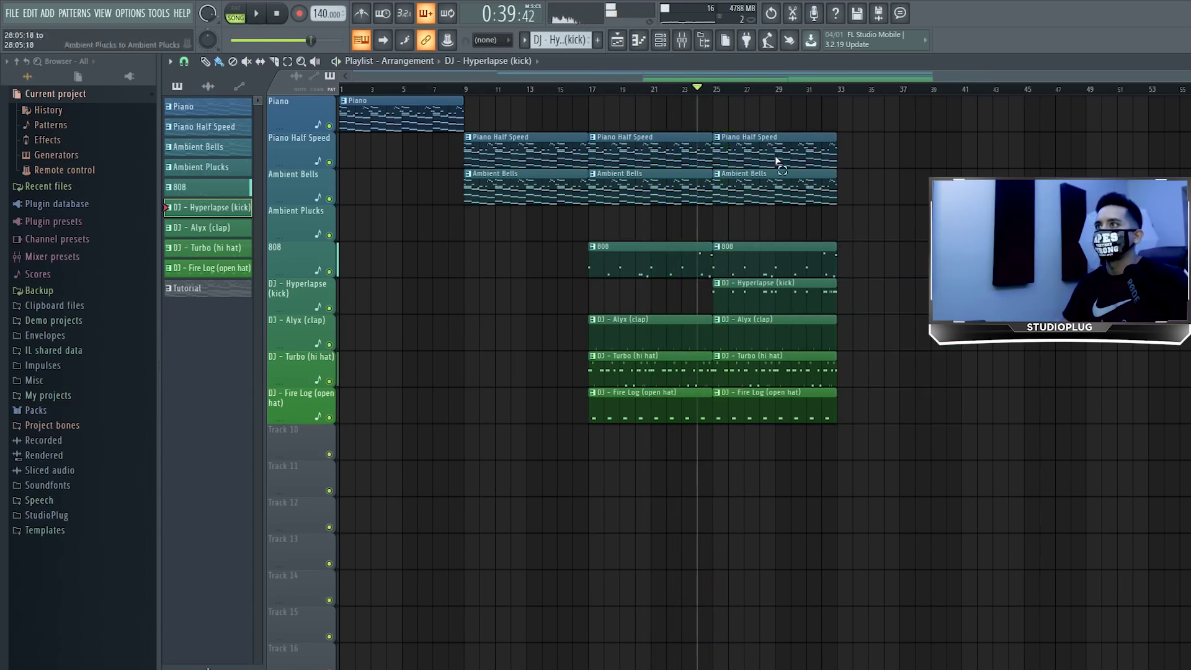
# Add an Ambient Bells clip at bar 33 and Ambient Plucks clips at bars 33 and 25.
pyautogui.click(549, 41)
pyautogui.click(548, 81)
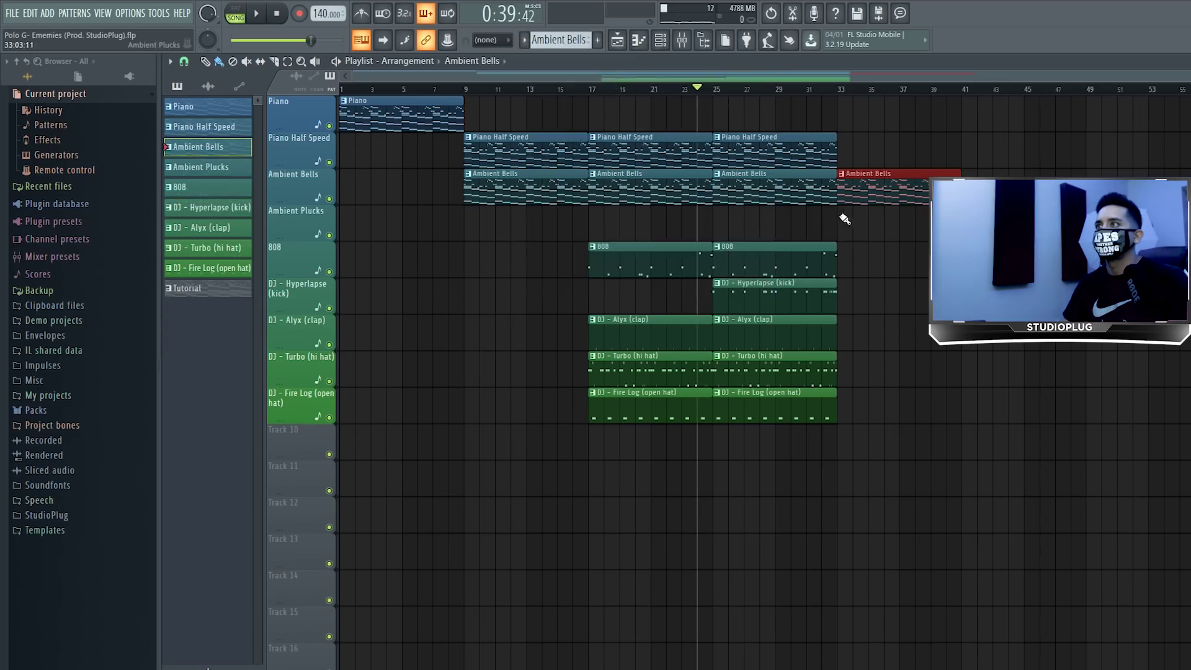
pyautogui.click(843, 215)
pyautogui.click(549, 41)
pyautogui.click(547, 94)
pyautogui.click(843, 219)
pyautogui.moveTo(855, 228); pyautogui.dragTo(737, 231)
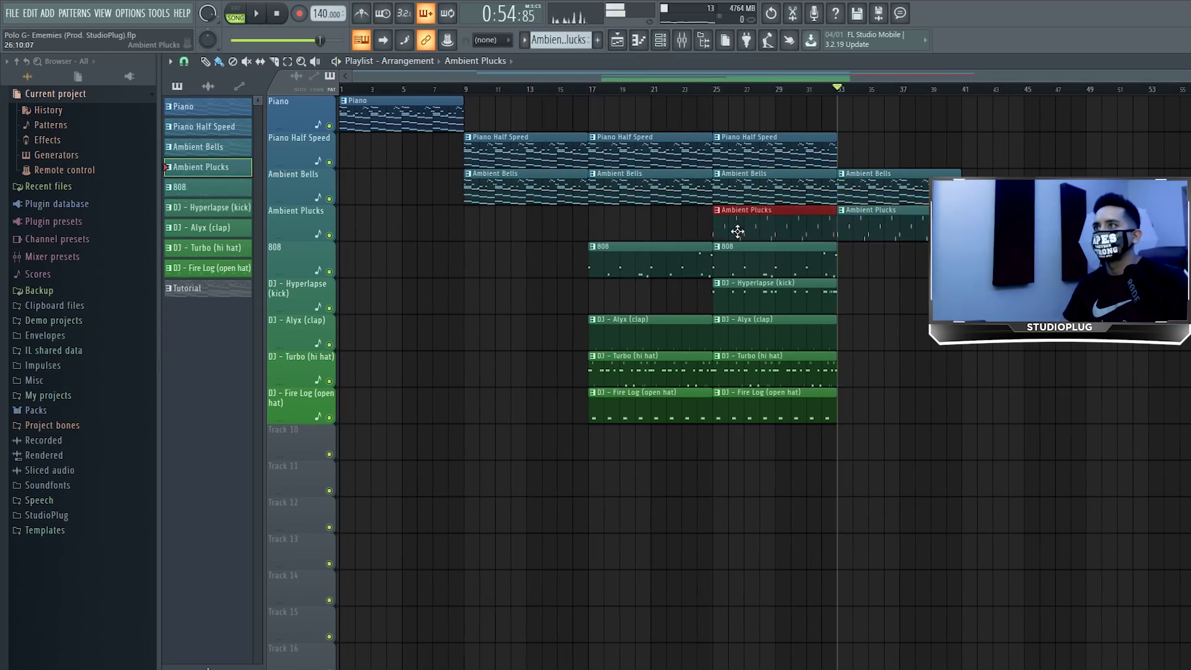
# Copy the Ambient Plucks clip to bar 9 and play the arrangement from bar 33.
pyautogui.doubleClick(756, 233)
pyautogui.press('F5')
pyautogui.press('space')
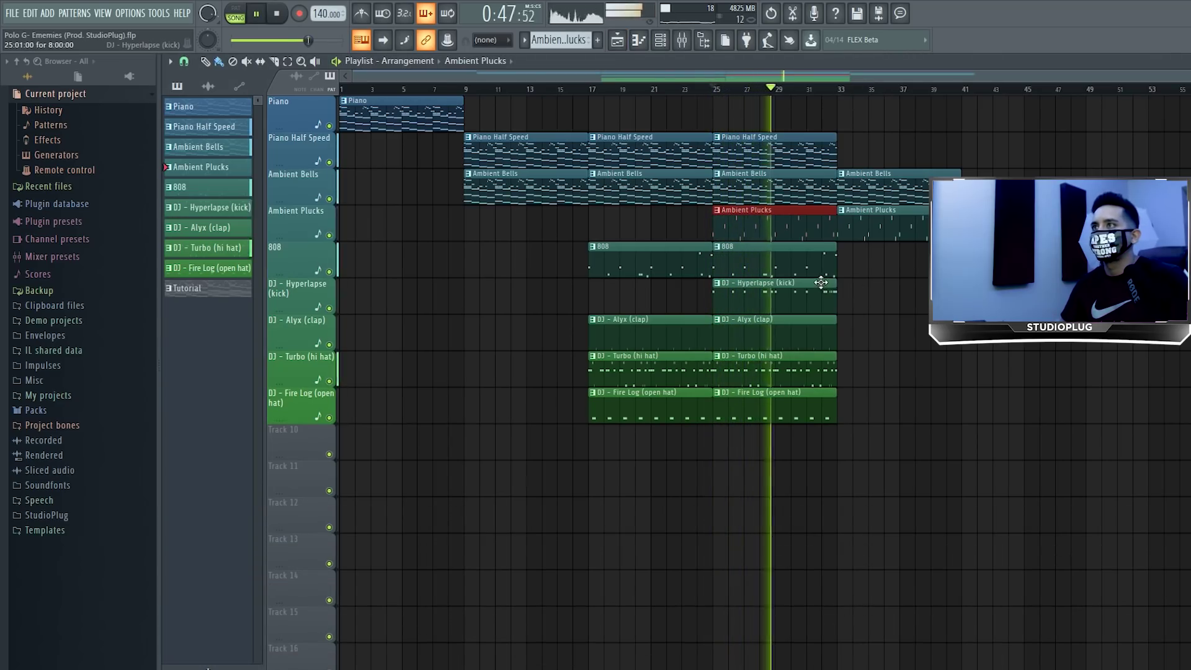
pyautogui.moveTo(595, 231); pyautogui.dragTo(471, 230)
pyautogui.press('space')
pyautogui.click(842, 91)
pyautogui.press('space')
# Add Fruity parametric EQ 2 to the Ambient Plucks mixer track, with band 1 as a high pass and band 7 boosted.
pyautogui.press('F9')
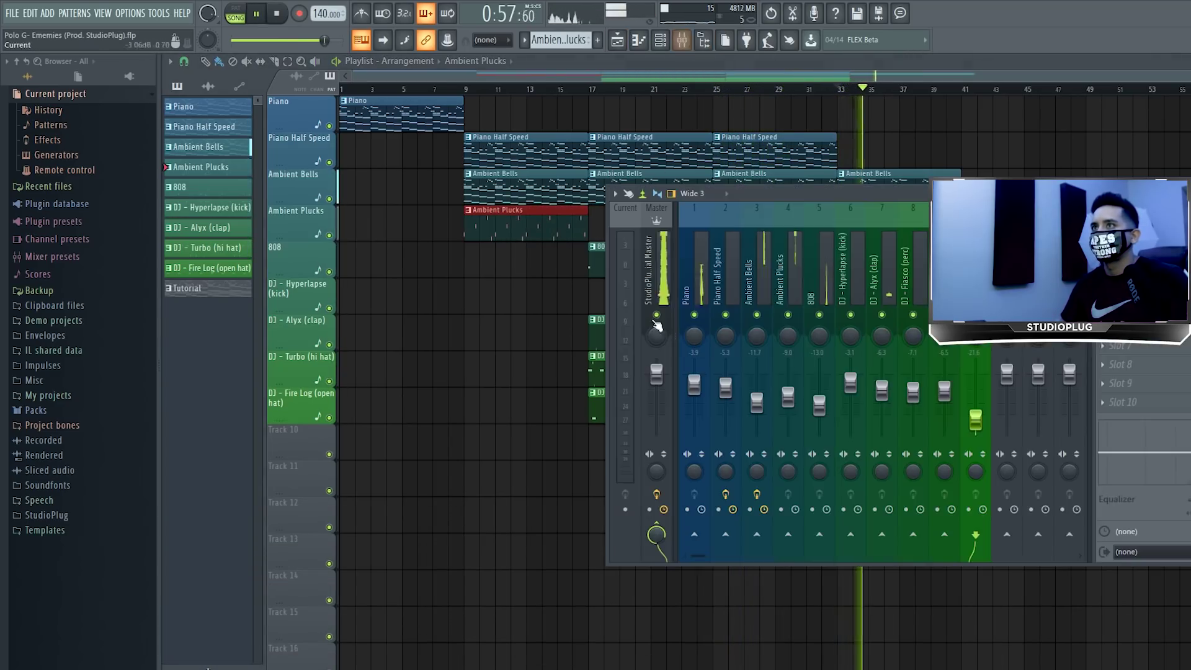
pyautogui.click(786, 292)
pyautogui.click(1102, 232)
pyautogui.click(936, 454)
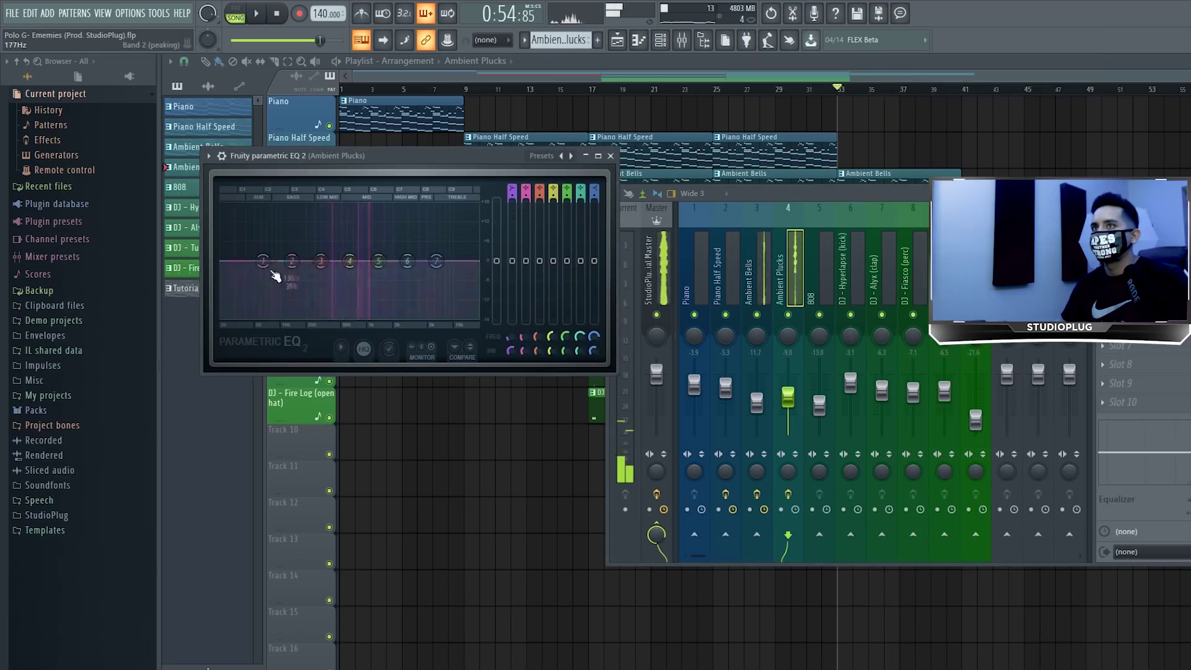
pyautogui.rightClick(296, 260)
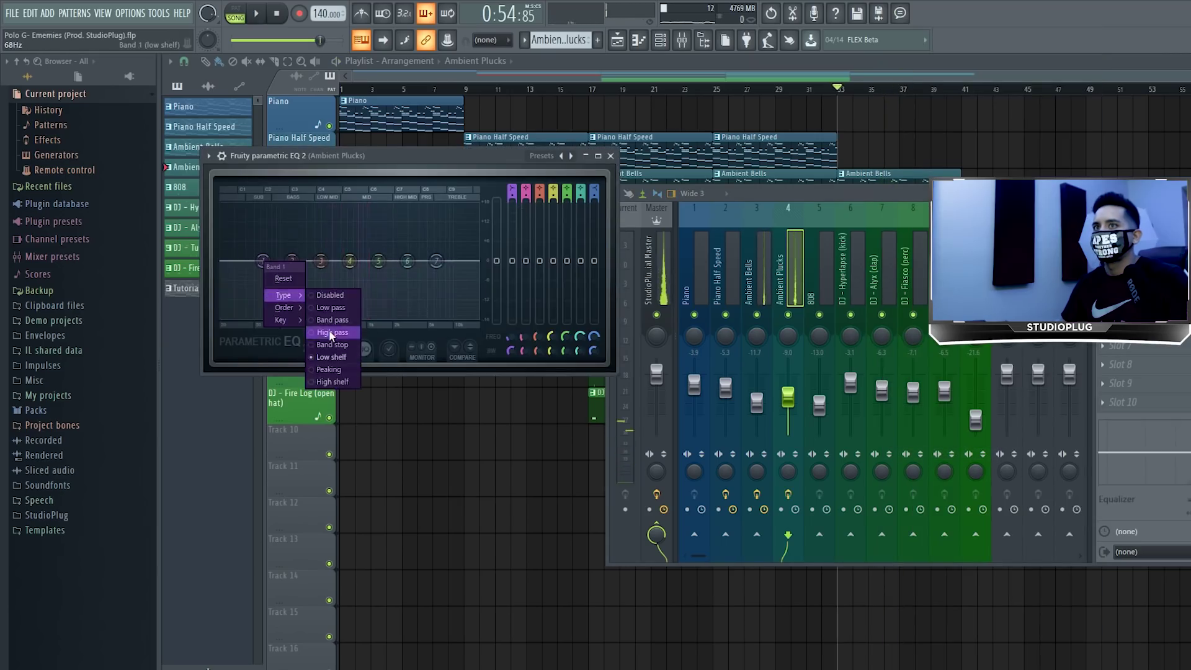
pyautogui.click(323, 310)
pyautogui.moveTo(436, 261); pyautogui.dragTo(436, 255)
# Add Fruity parametric EQ 2 to the Piano mixer track, cut its lows with band 1 as a high pass, and return to the playlist.
pyautogui.click(695, 273)
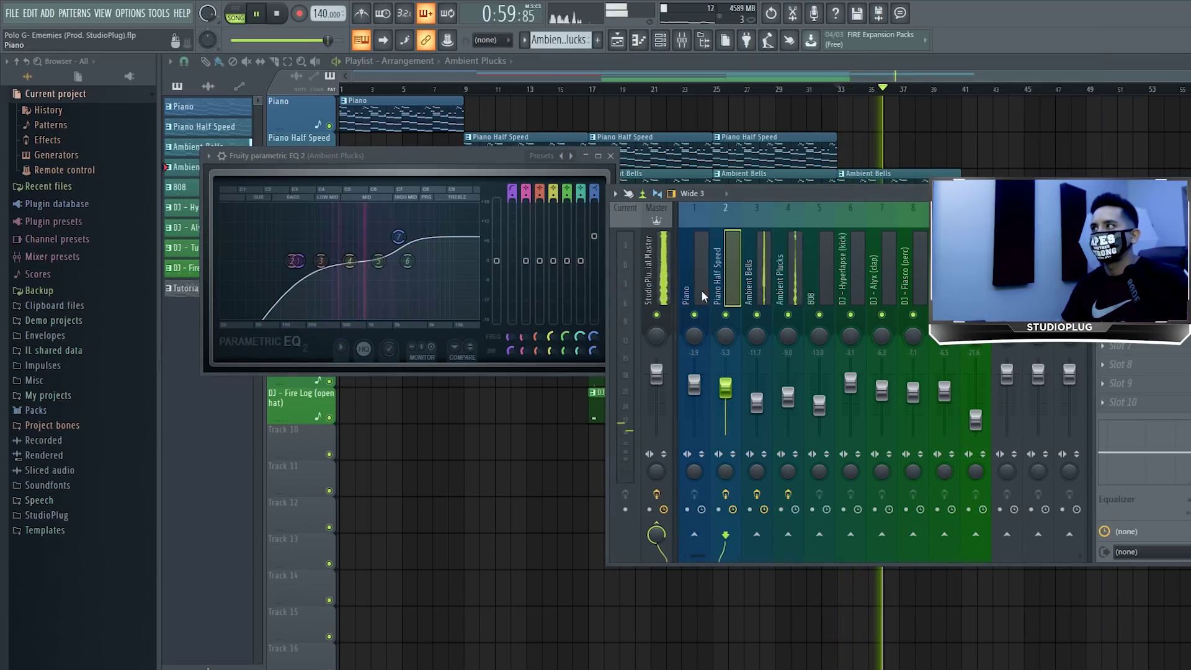
pyautogui.click(1103, 233)
pyautogui.click(937, 454)
pyautogui.press('space')
pyautogui.rightClick(630, 422)
pyautogui.moveTo(650, 456)
pyautogui.click(690, 494)
pyautogui.moveTo(630, 421); pyautogui.dragTo(658, 422)
pyautogui.press('space')
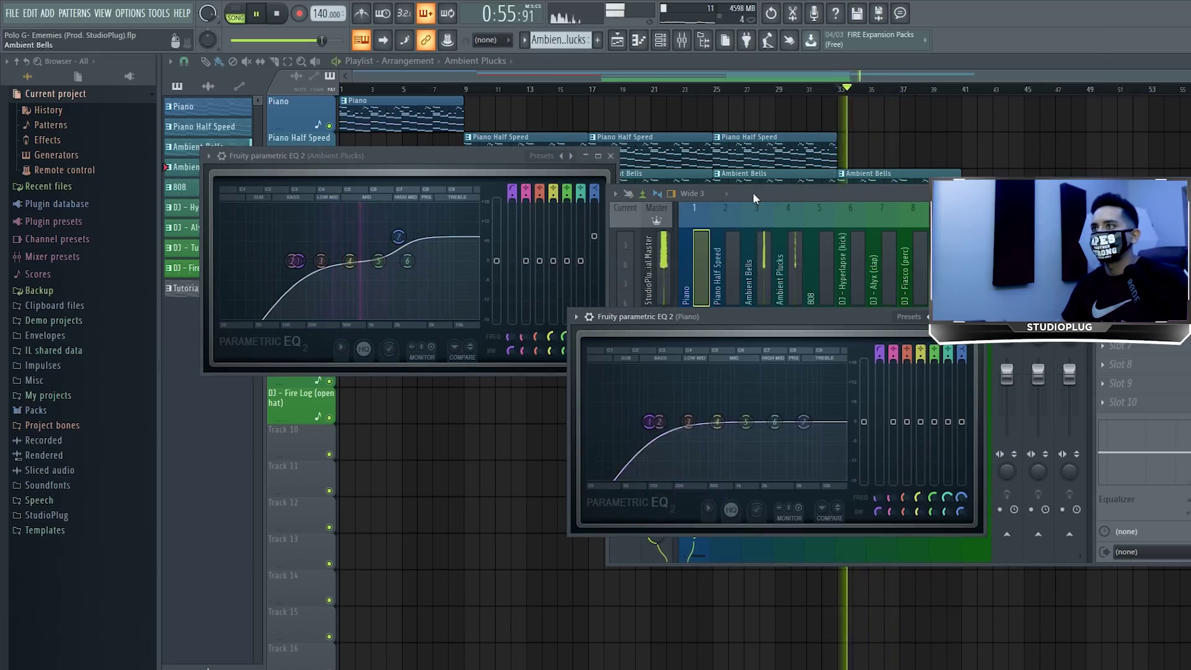
pyautogui.moveTo(753, 193); pyautogui.dragTo(686, 279)
pyautogui.click(851, 78)
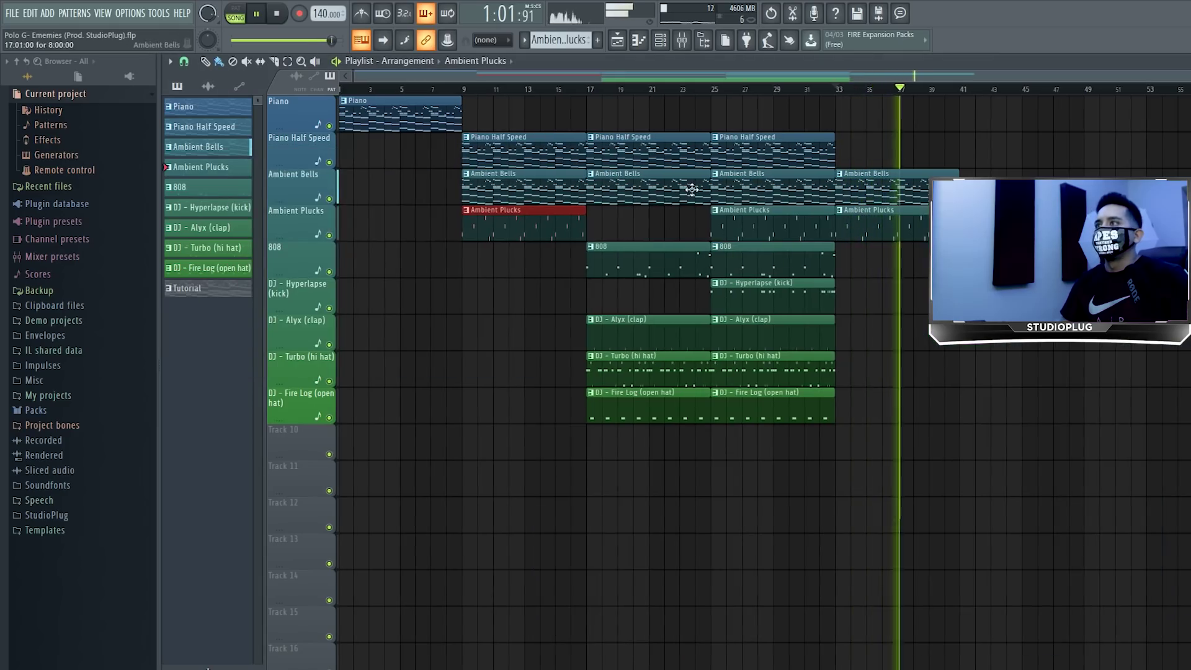
# Copy the clips from bar 25 to bar 41 and delete the Ambient Bells and hi-hat clips from the copy.
pyautogui.moveTo(743, 98); pyautogui.dragTo(818, 415)
pyautogui.moveTo(751, 379); pyautogui.dragTo(999, 379)
pyautogui.click(931, 90)
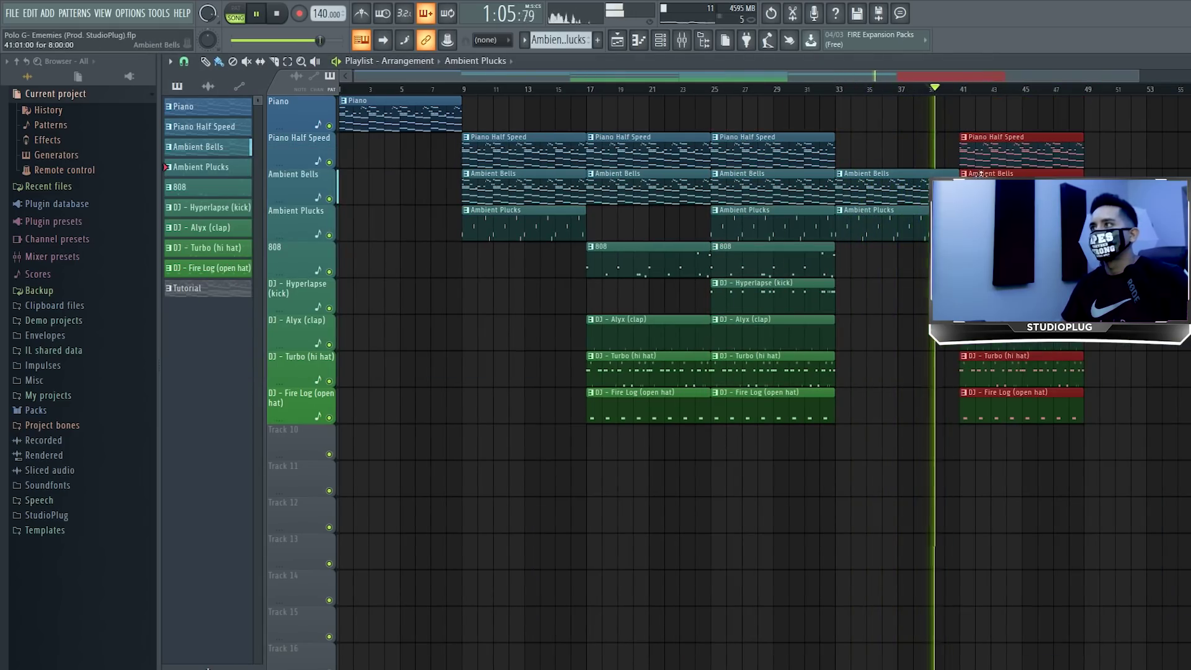
pyautogui.rightClick(995, 189)
pyautogui.rightClick(1003, 376)
pyautogui.press('space')
pyautogui.press('space')
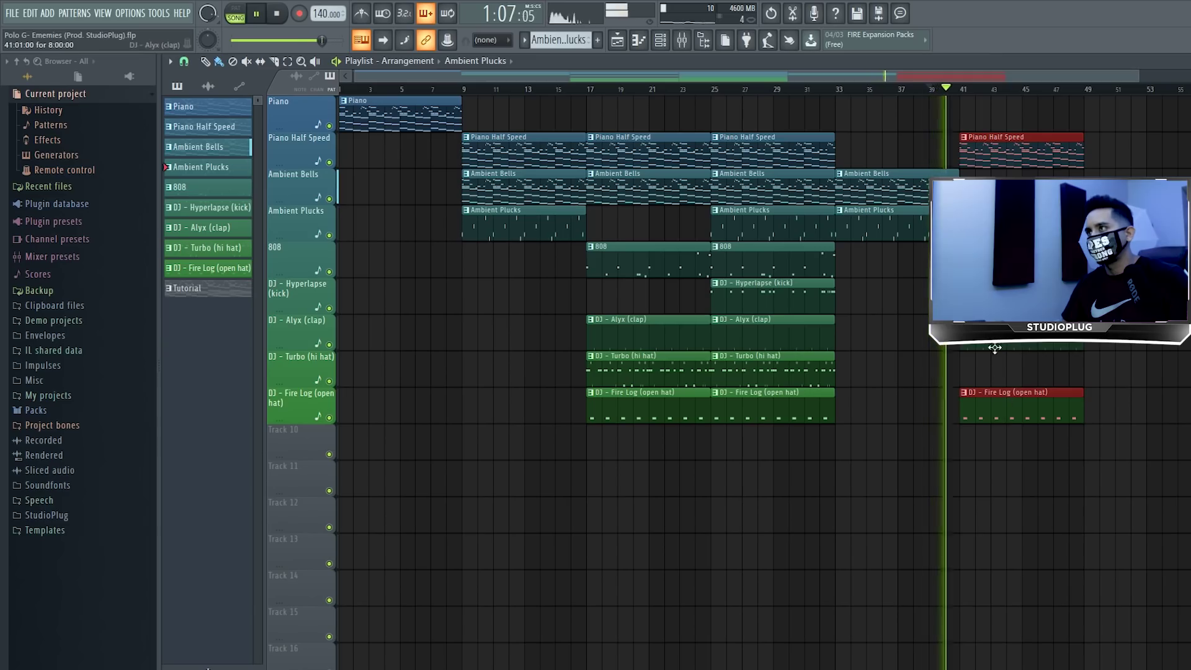
# Copy the full set of clips from bar 25 to bar 49.
pyautogui.moveTo(794, 406); pyautogui.dragTo(769, 152)
pyautogui.moveTo(763, 152); pyautogui.dragTo(1135, 152)
pyautogui.press('space')
pyautogui.press('space')
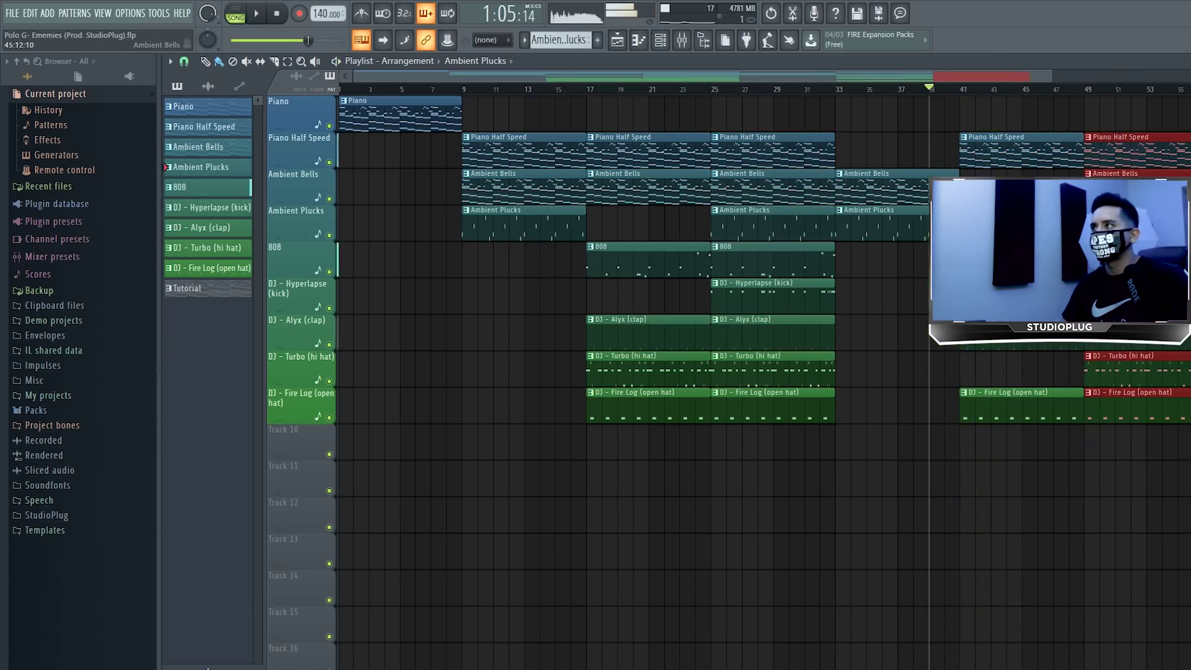
# Copy the Piano clip to bar 49, replacing the Piano Half Speed and Ambient Bells clips there, and audition the section.
pyautogui.moveTo(409, 117); pyautogui.dragTo(1147, 121)
pyautogui.rightClick(1131, 150)
pyautogui.rightClick(1130, 182)
pyautogui.press('space')
pyautogui.click(1052, 89)
pyautogui.press('space')
# Audition the section from bar 49 and add another Piano clip at bar 57.
pyautogui.hscroll(2, 1054, 155)
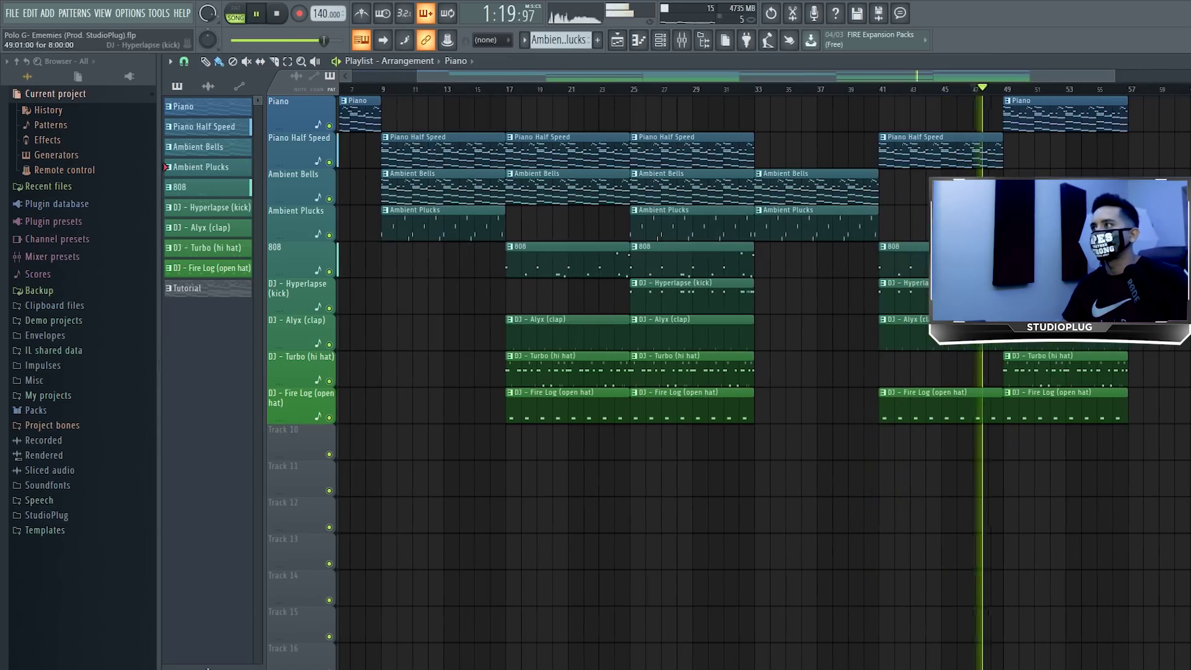
pyautogui.press('space')
pyautogui.press('space')
pyautogui.hscroll(-2, 1048, 77)
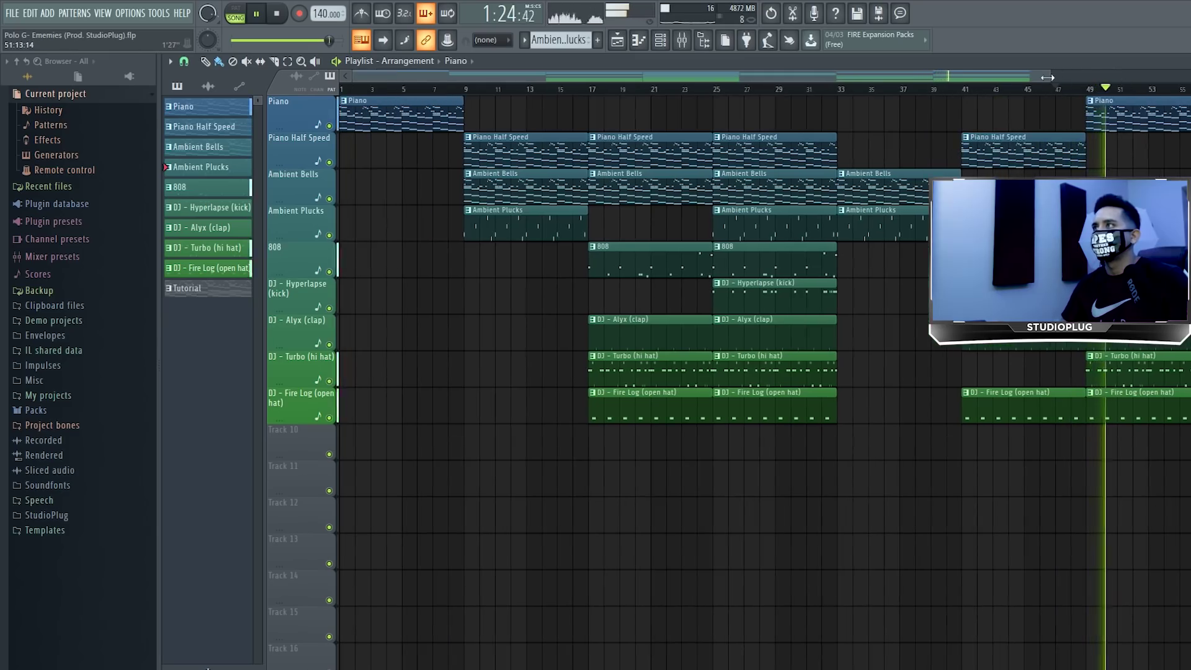
pyautogui.scroll(-2, 1048, 77)
pyautogui.click(1044, 114)
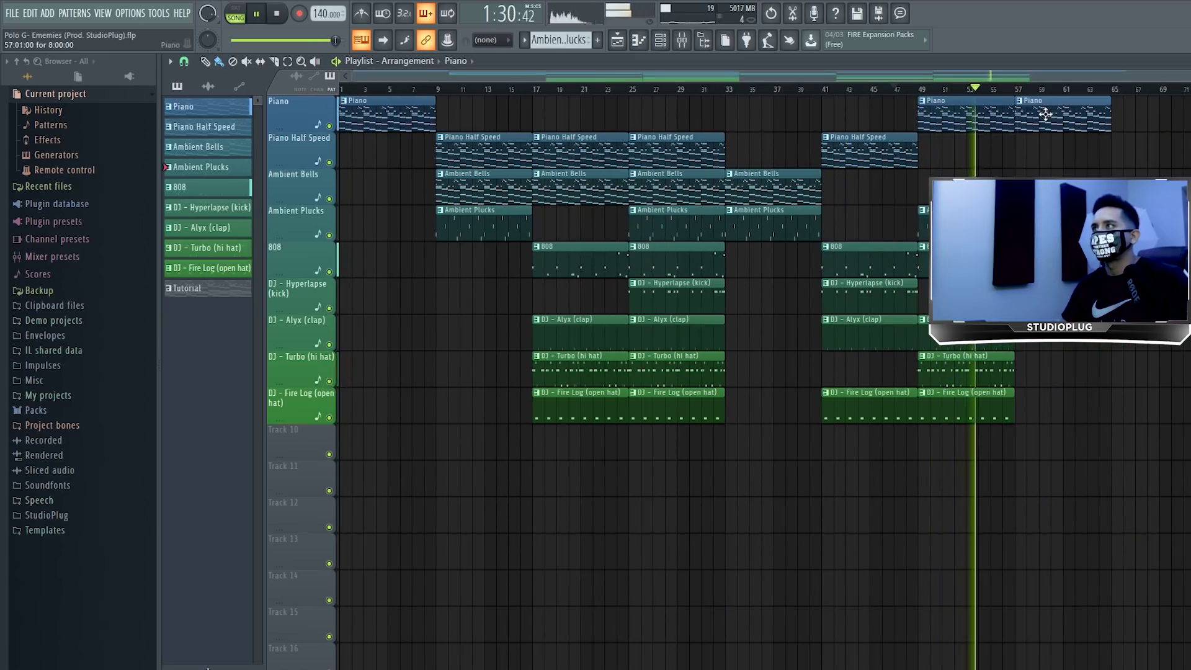
# Duplicate all playlist clips from bar 17 up to bar 65 so the copy starts at bar 65, and stop playback.
pyautogui.keyDown('ctrl'); pyautogui.click(942, 369); pyautogui.keyUp('ctrl')
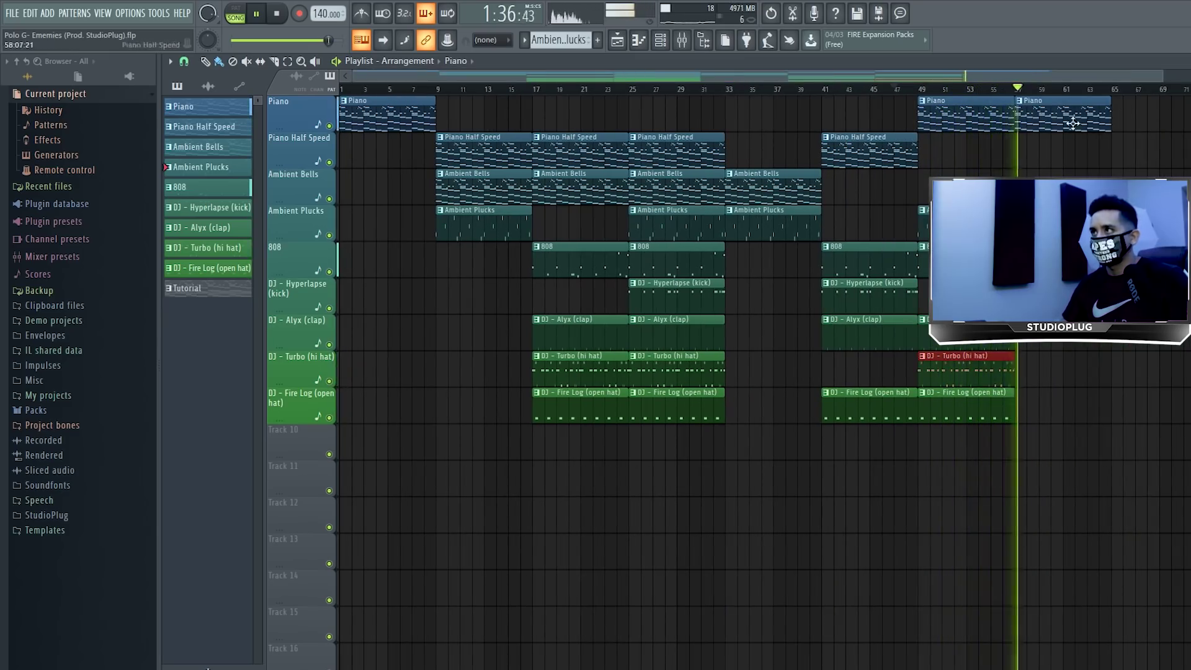
pyautogui.scroll(-1, 1070, 76)
pyautogui.moveTo(542, 475); pyautogui.dragTo(998, 118)
pyautogui.hotkey('ctrl', 'b')
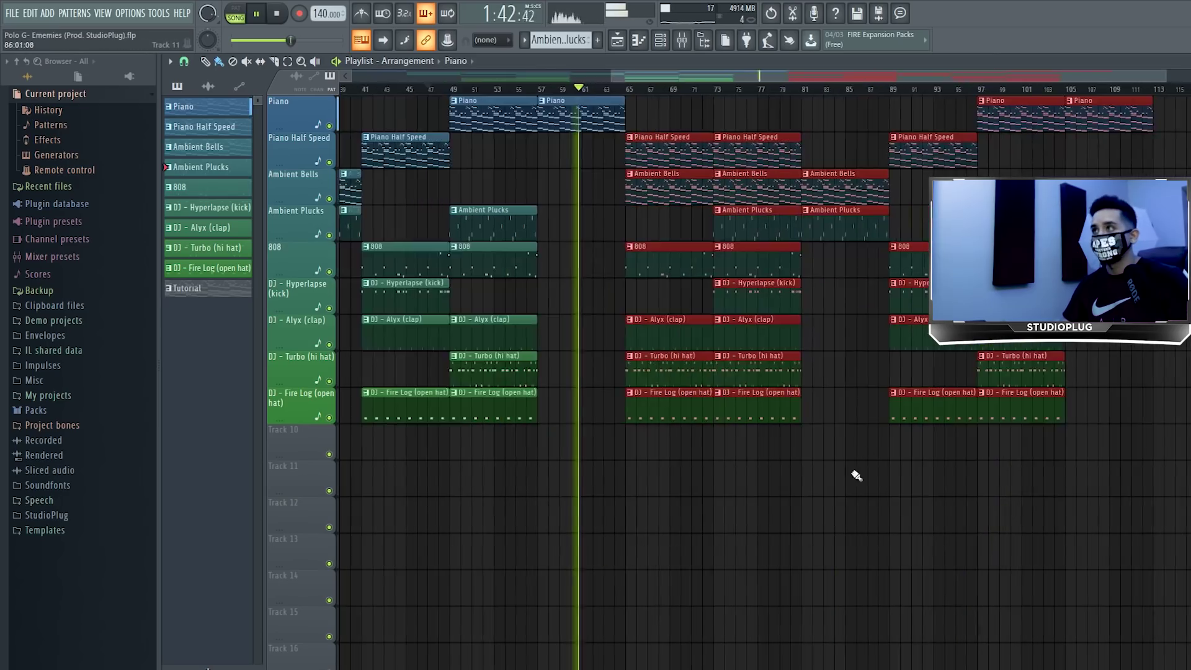
pyautogui.scroll(2, 853, 476)
pyautogui.scroll(-3, 776, 75)
pyautogui.press('space')
pyautogui.click(276, 14)
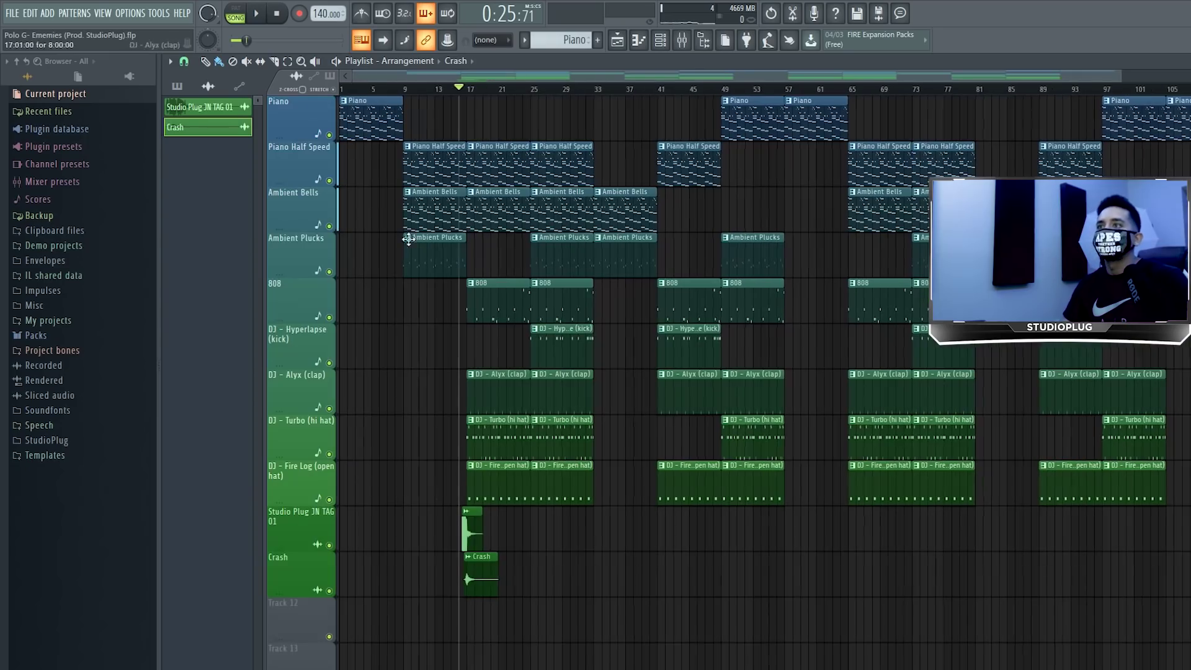
# Set the playlist snap to Bar and copy the Crash clip to bars 33, 49, 65, 81 and 97.
pyautogui.click(184, 61)
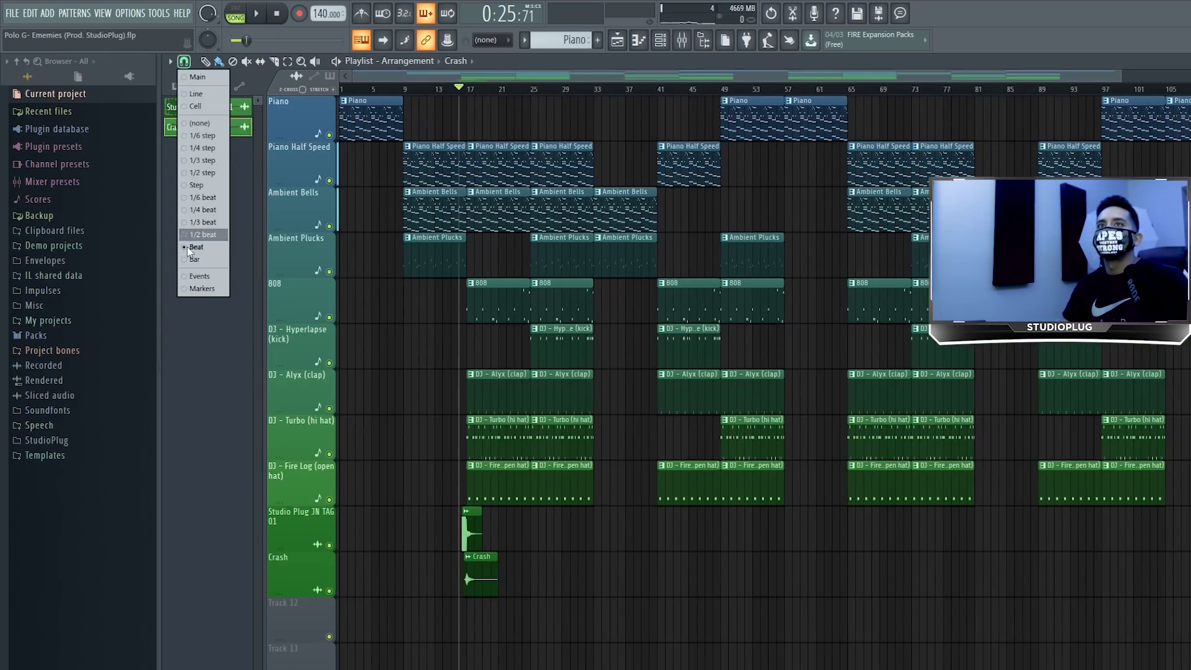
pyautogui.click(191, 259)
pyautogui.moveTo(491, 583); pyautogui.dragTo(611, 571)
pyautogui.moveTo(628, 571); pyautogui.dragTo(731, 583)
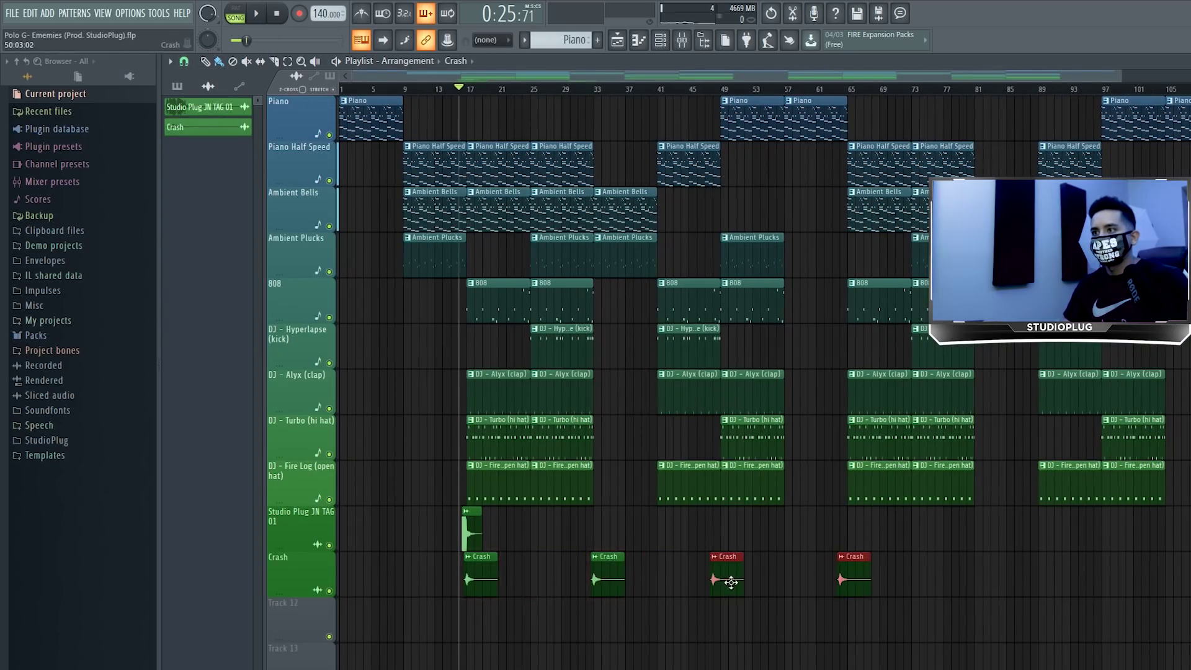
pyautogui.moveTo(484, 587); pyautogui.dragTo(997, 594)
pyautogui.scroll(-2, 997, 594)
pyautogui.keyDown('ctrl'); pyautogui.click(997, 594); pyautogui.keyUp('ctrl')
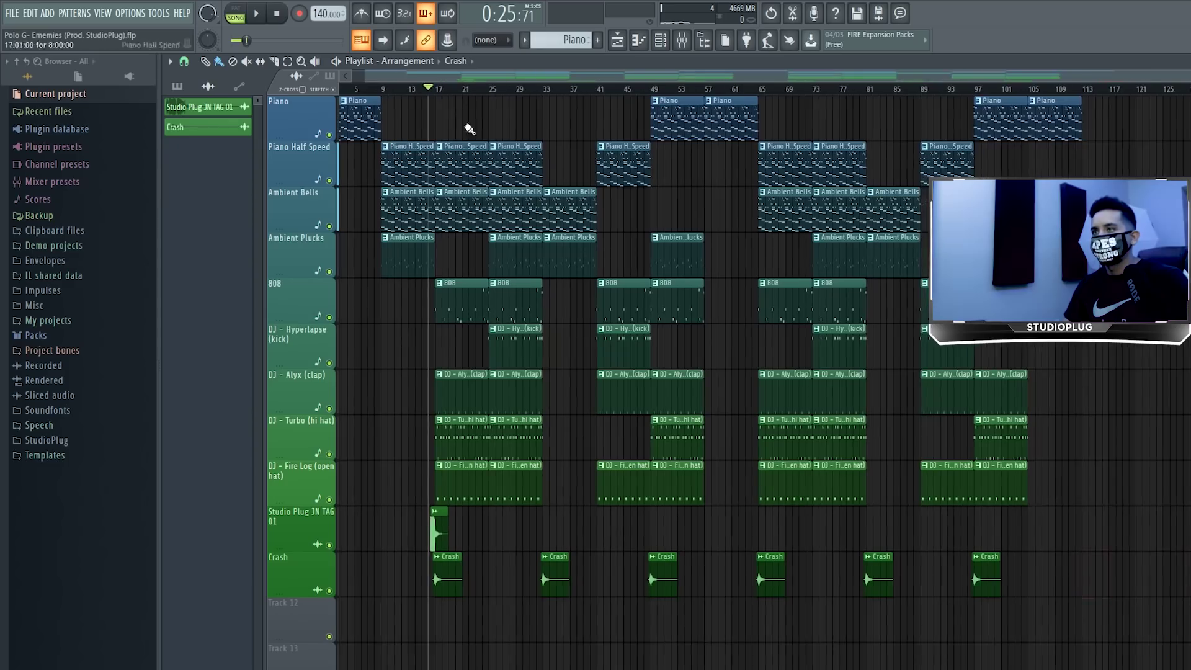
# Return playback to the song start and add Crash copies in between, giving one every eight bars from bar 9 to bar 105.
pyautogui.click(276, 14)
pyautogui.moveTo(459, 584); pyautogui.dragTo(406, 583)
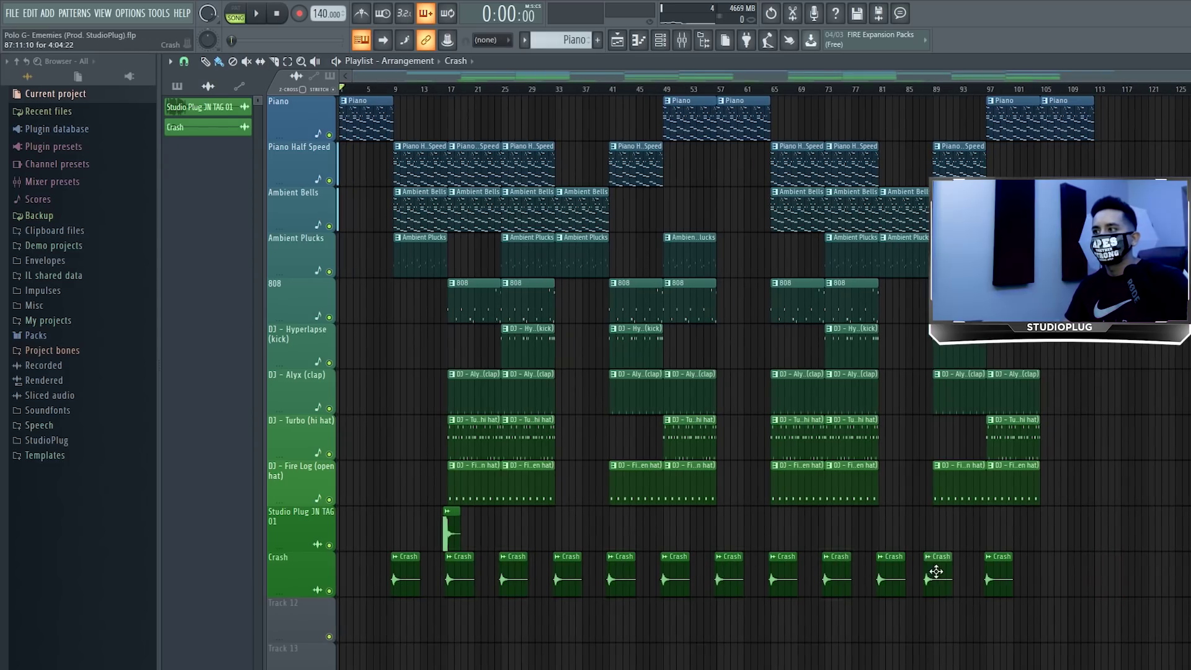
pyautogui.moveTo(998, 581); pyautogui.dragTo(1052, 580)
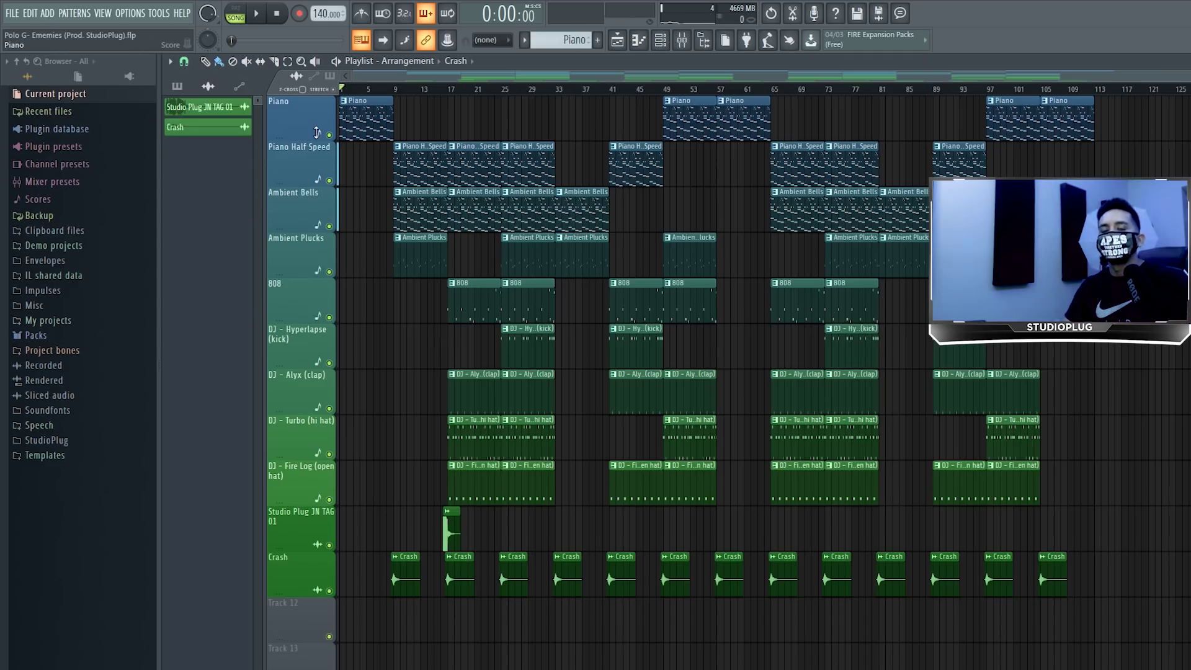